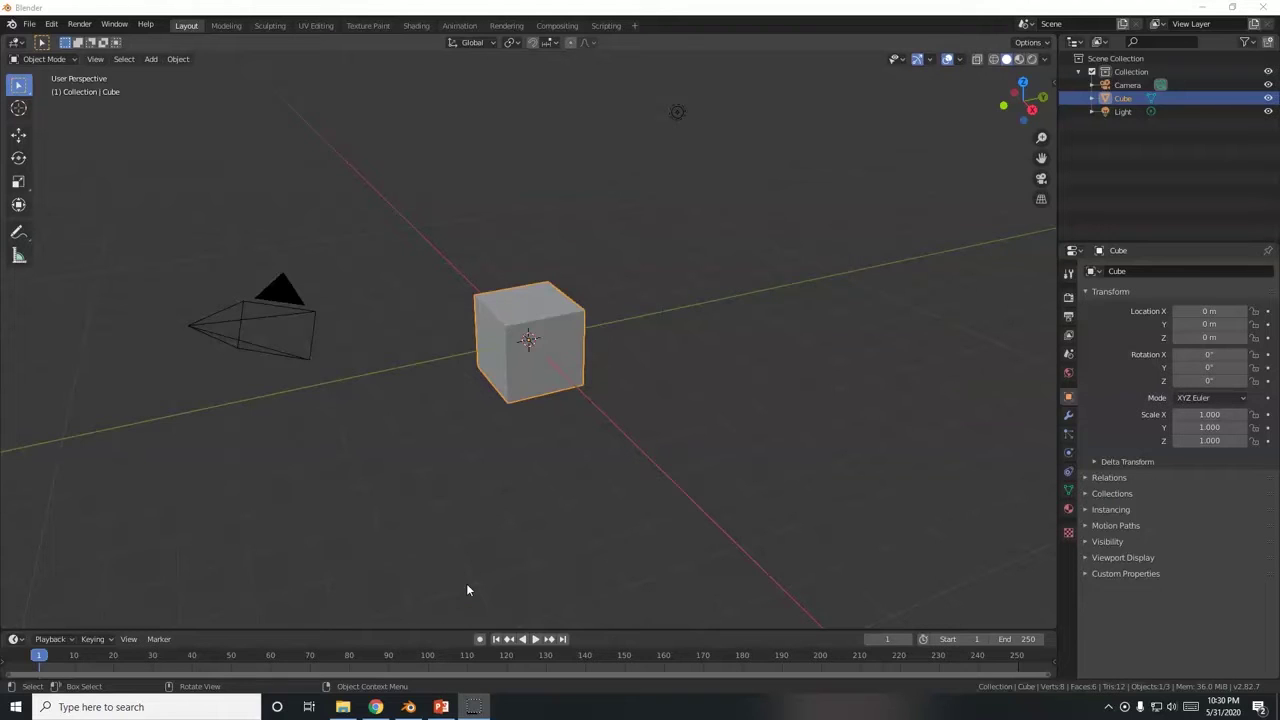
Step: Select the default Cube and delete it with X, confirming the popup
left_click(510, 432)
scroll(513, 435, "up", 3)
scroll(513, 435, "down", 3)
scroll(513, 437, "up", 3)
scroll(525, 380, "down", 1)
left_click(531, 334)
left_click(538, 390)
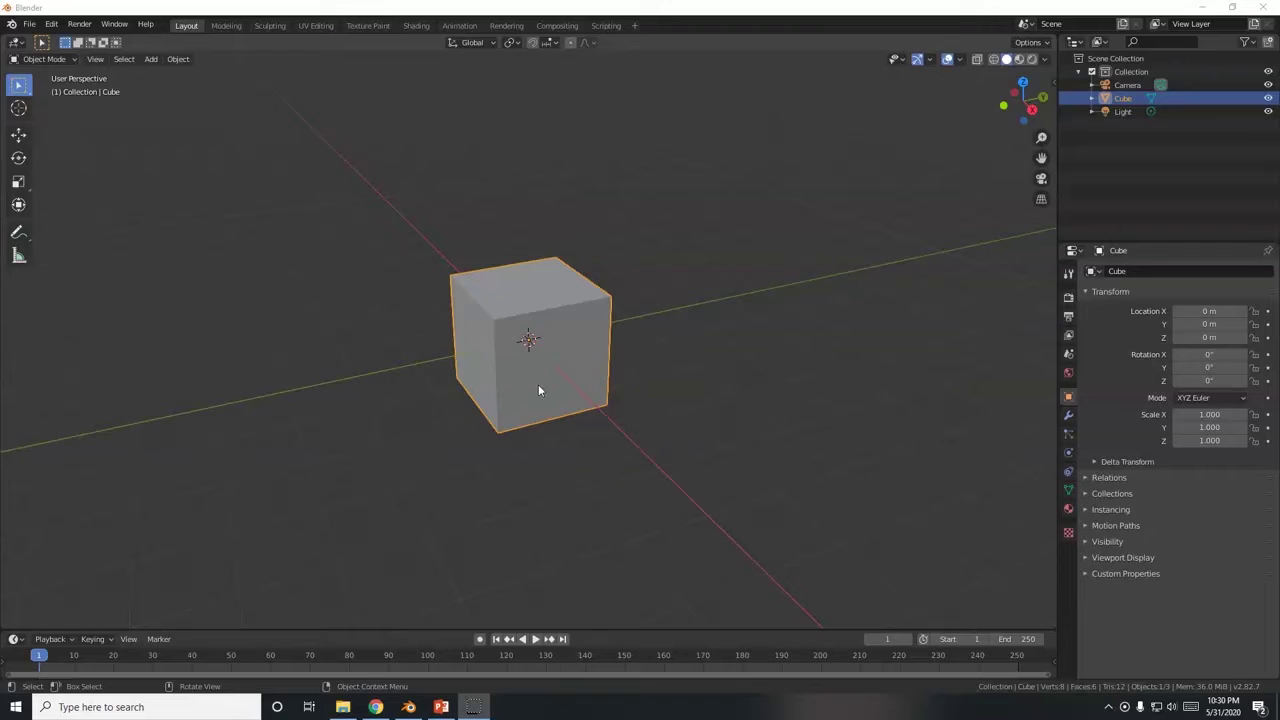
left_click(516, 360)
left_click(500, 337)
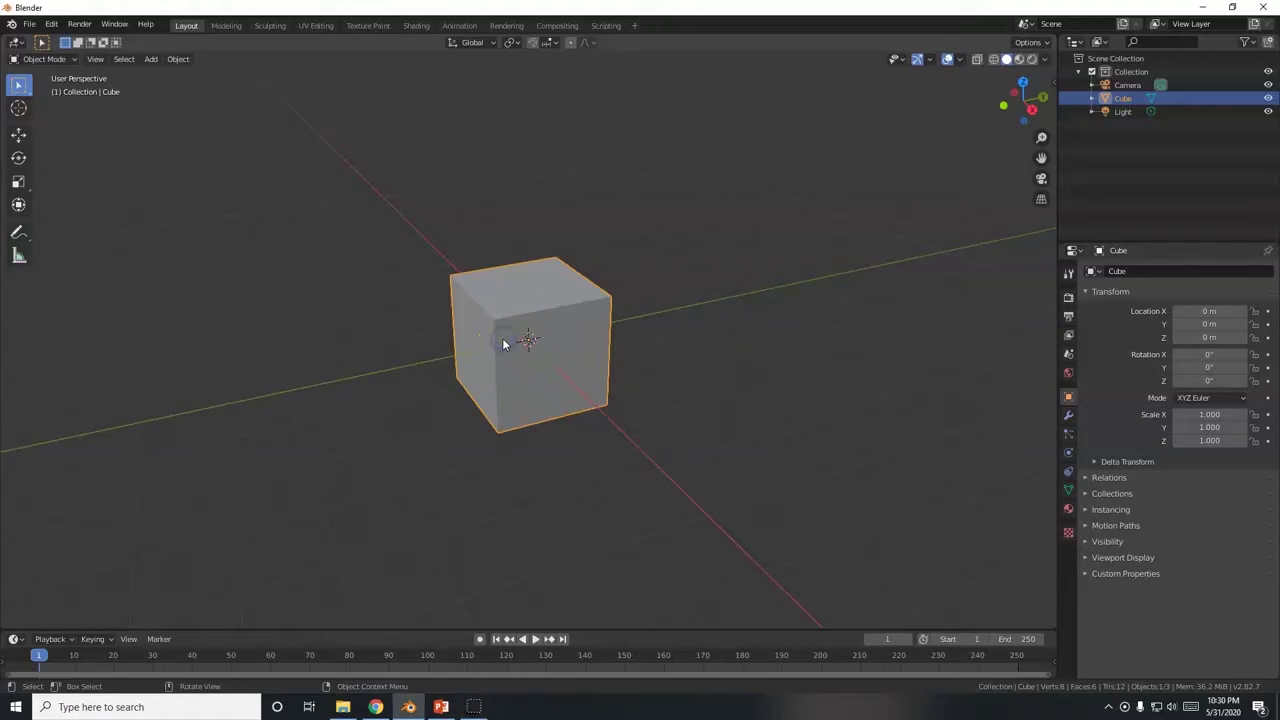
key("x")
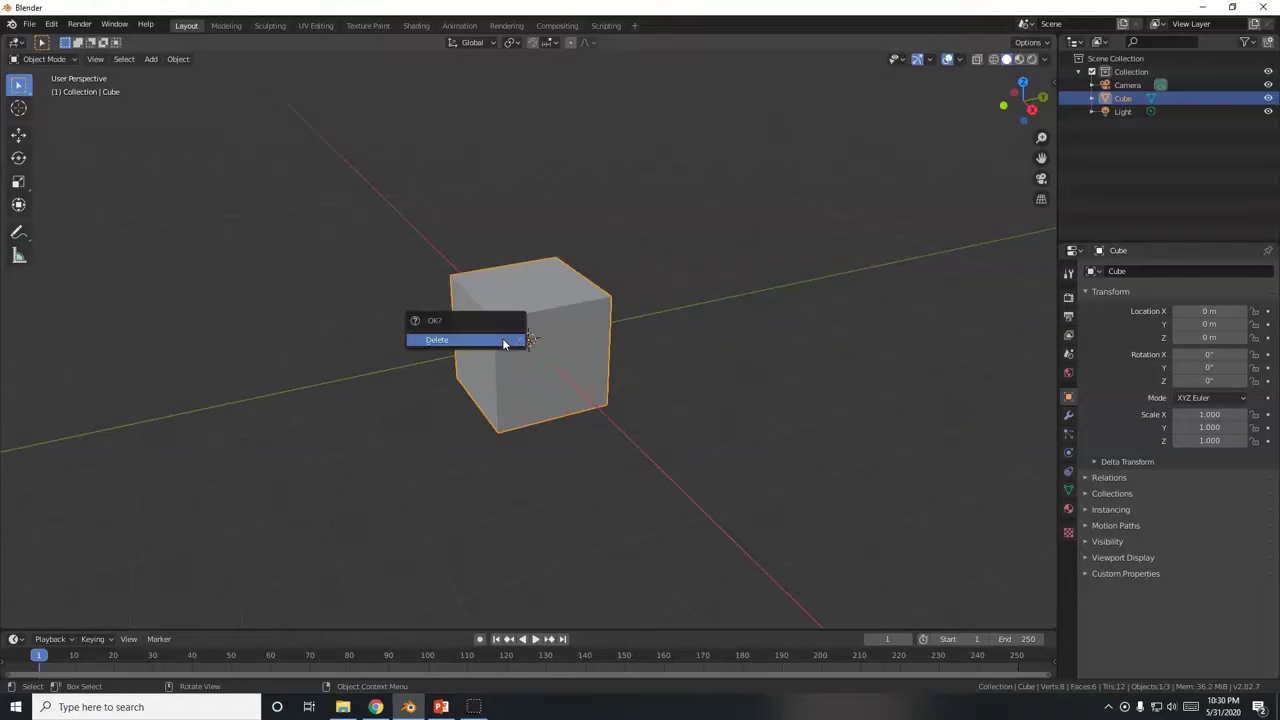
left_click(438, 340)
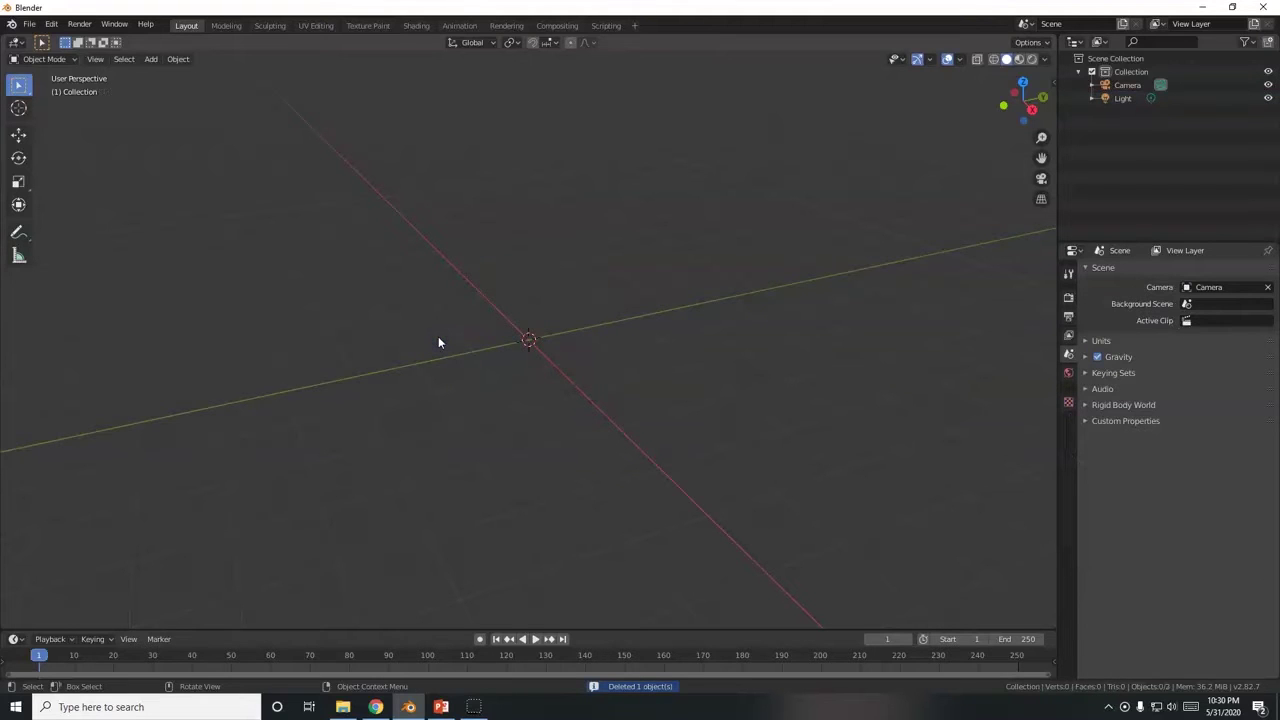
Step: Add an Ico Sphere mesh at the origin from the Shift+A menu
key("shift+a")
mouse_move(438, 340)
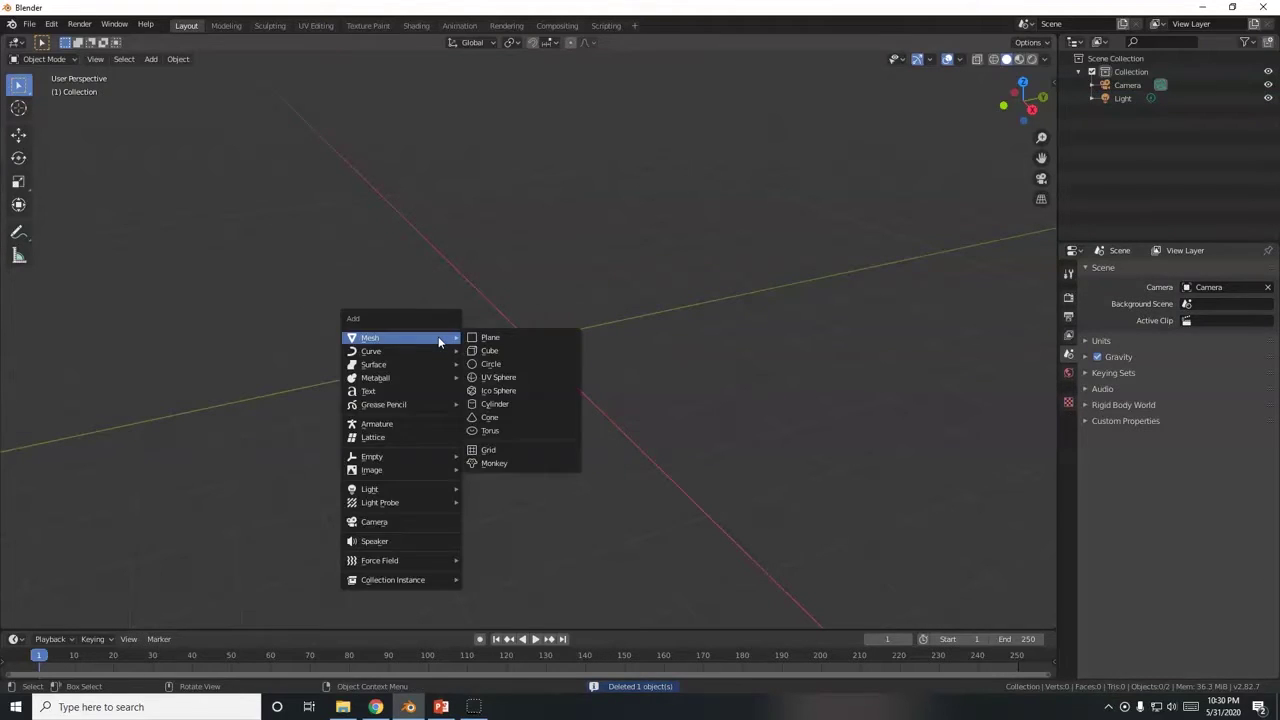
left_click(522, 392)
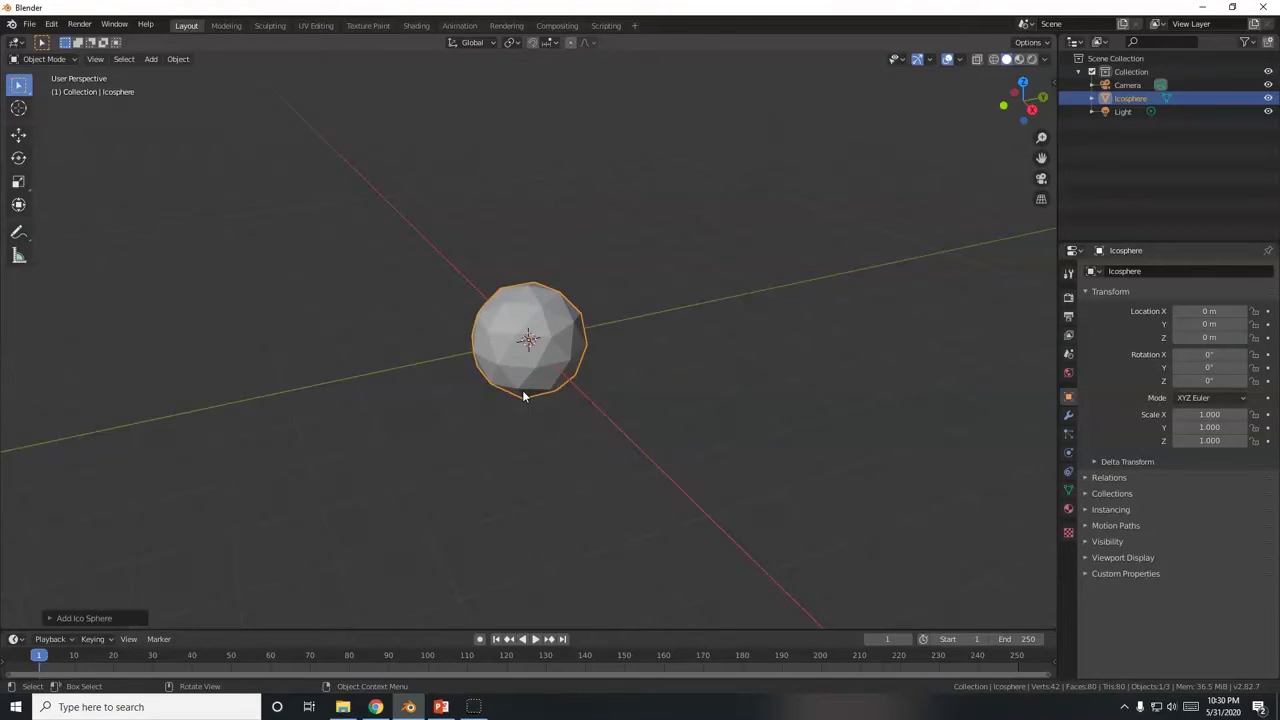
Step: View the icosphere from the right, frame it, and check its 1.9 × 2 × 2 m dimensions
key("KP_3")
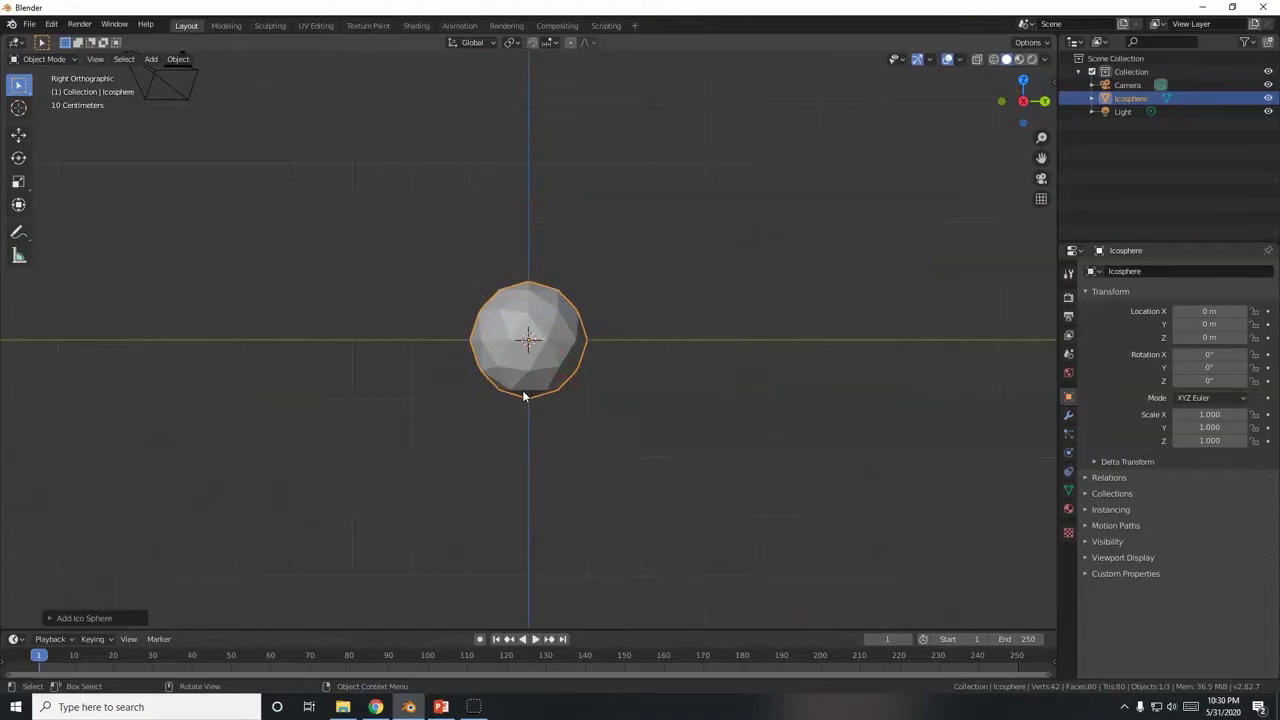
key("KP_Decimal")
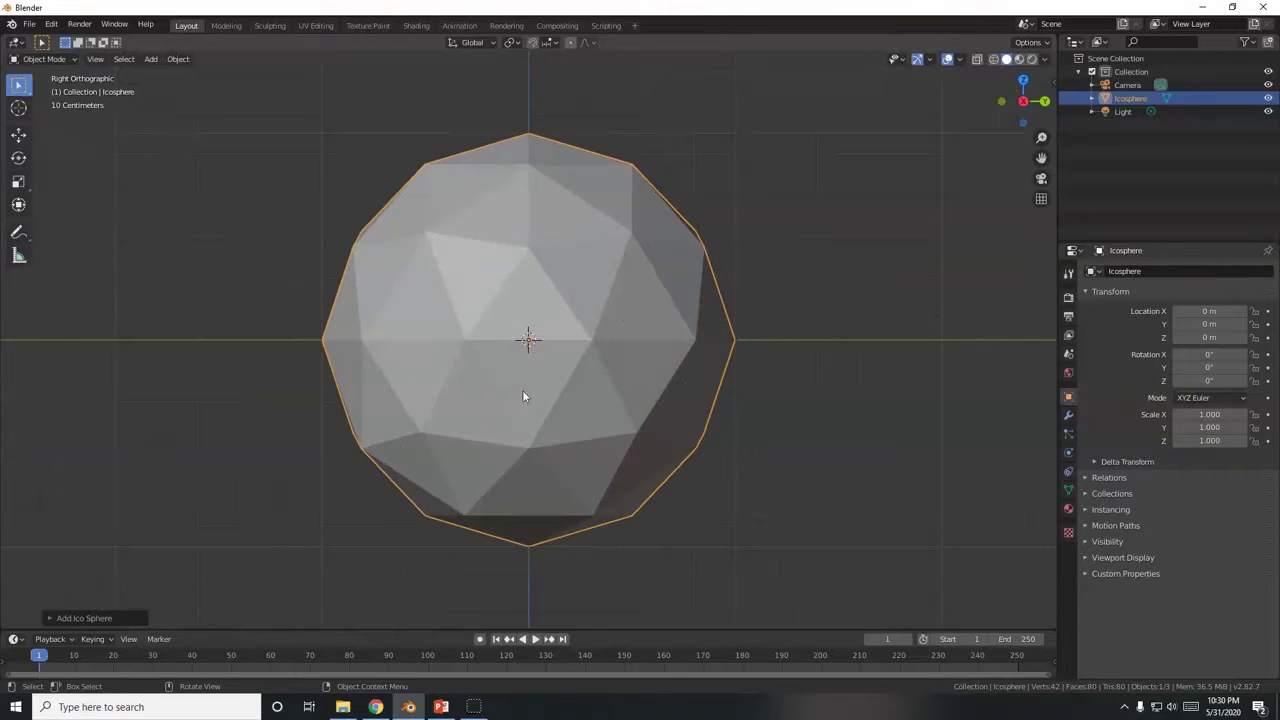
key("n")
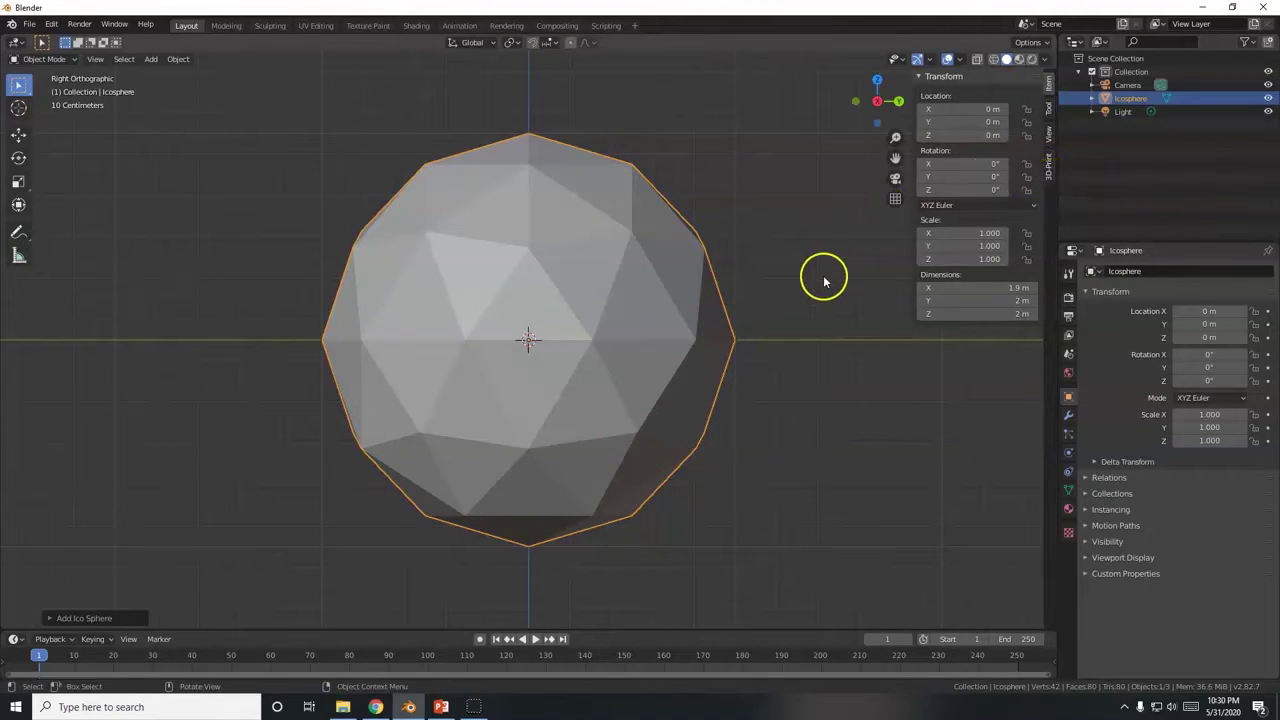
key("n")
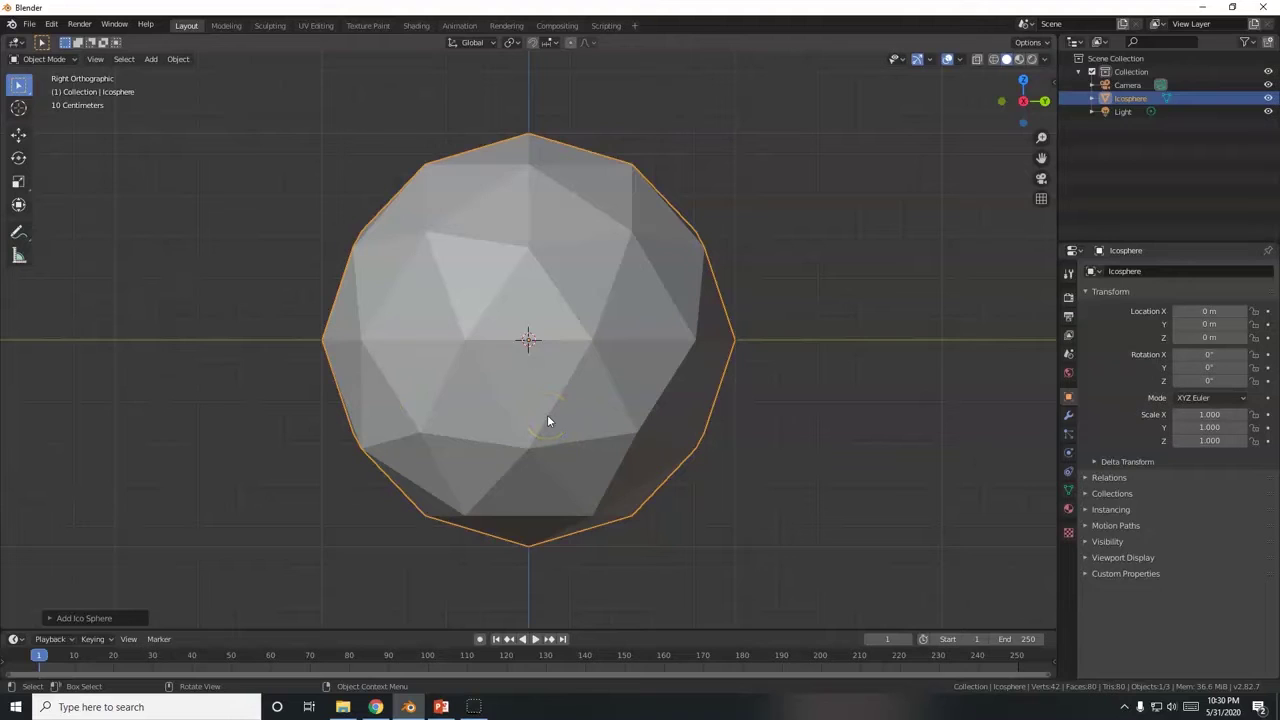
Step: Put the icosphere into Edit Mode, switching between Object and Edit Mode in the mode menu
key("Tab")
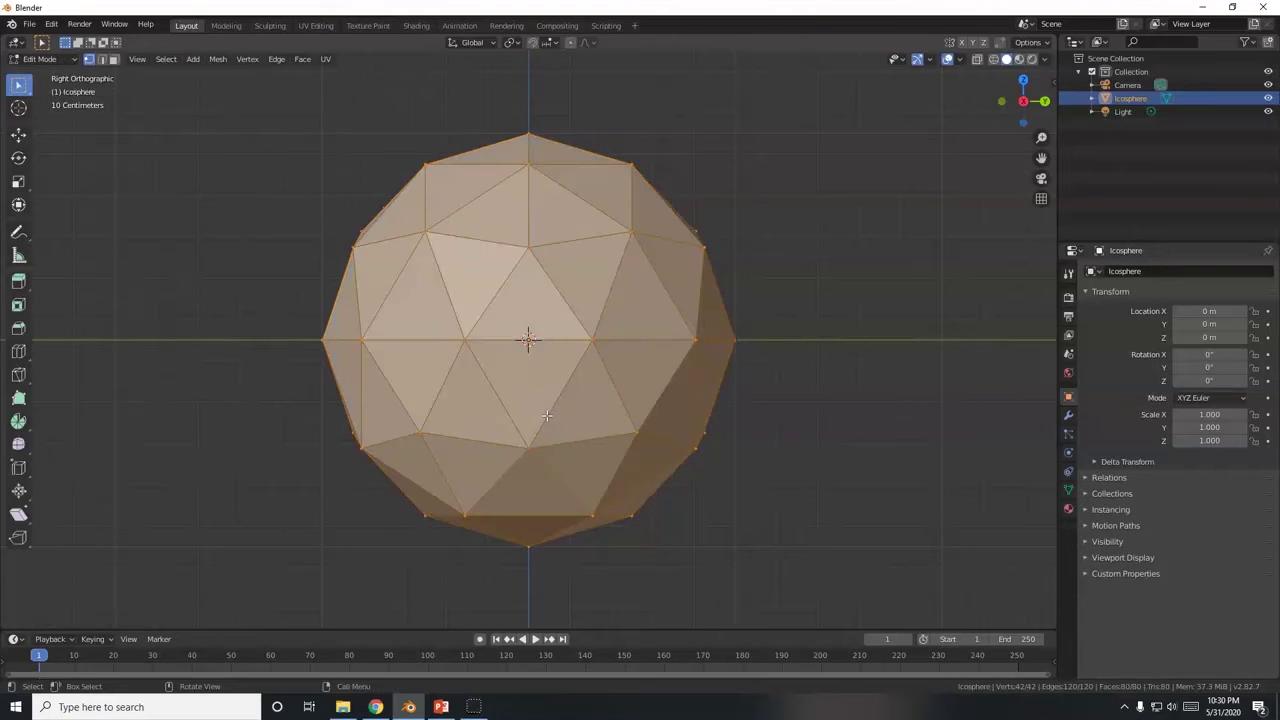
left_click(63, 61)
left_click(54, 78)
left_click(56, 57)
left_click(42, 90)
left_click(38, 56)
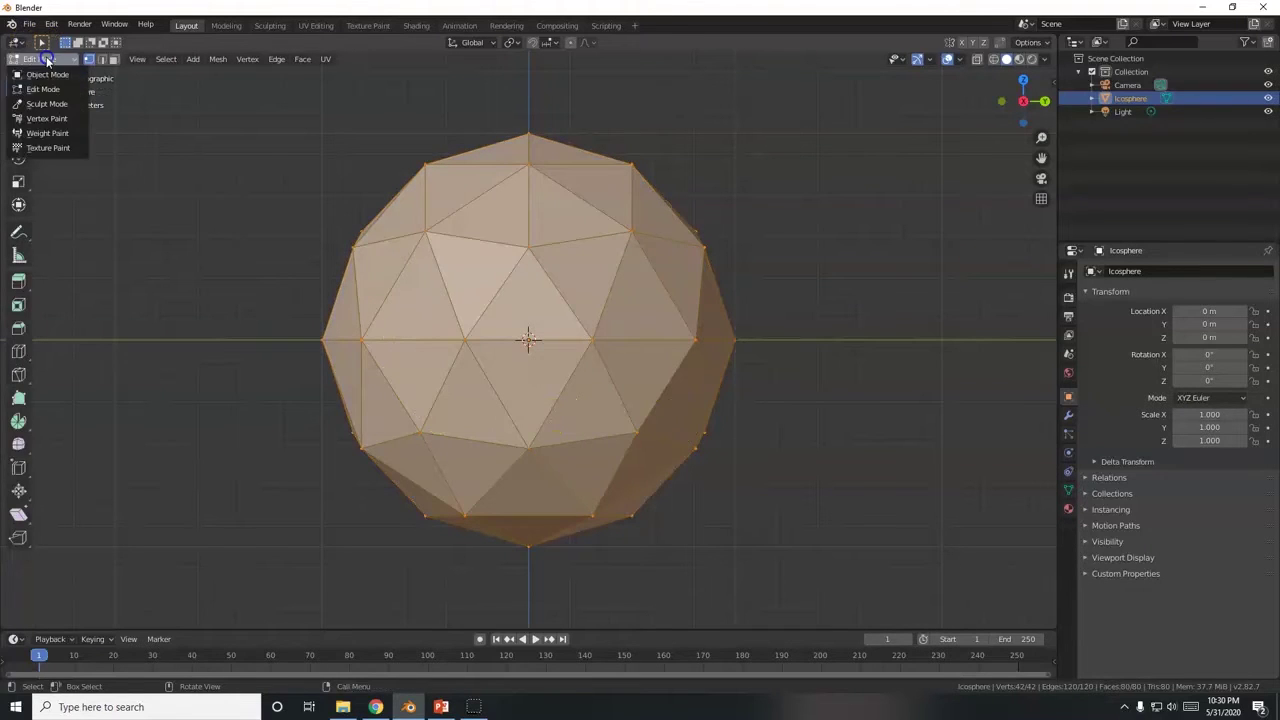
left_click(40, 40)
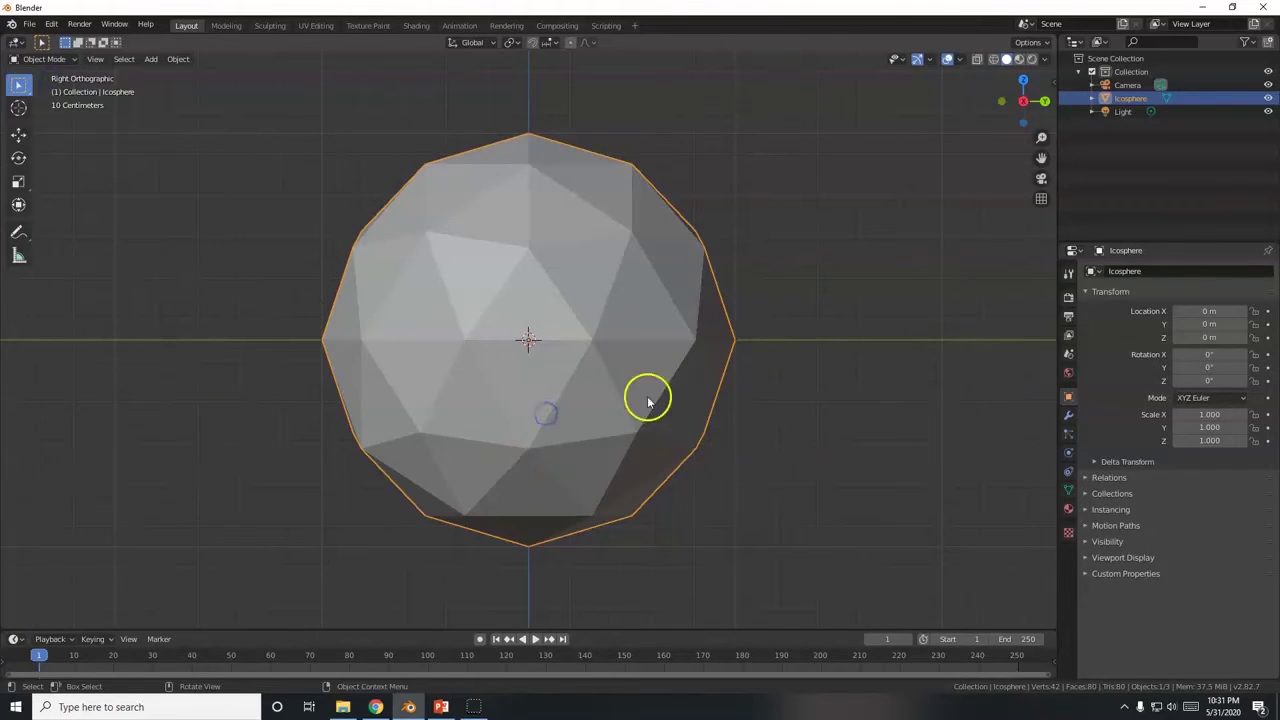
left_click(41, 42)
left_click(40, 58)
left_click(48, 89)
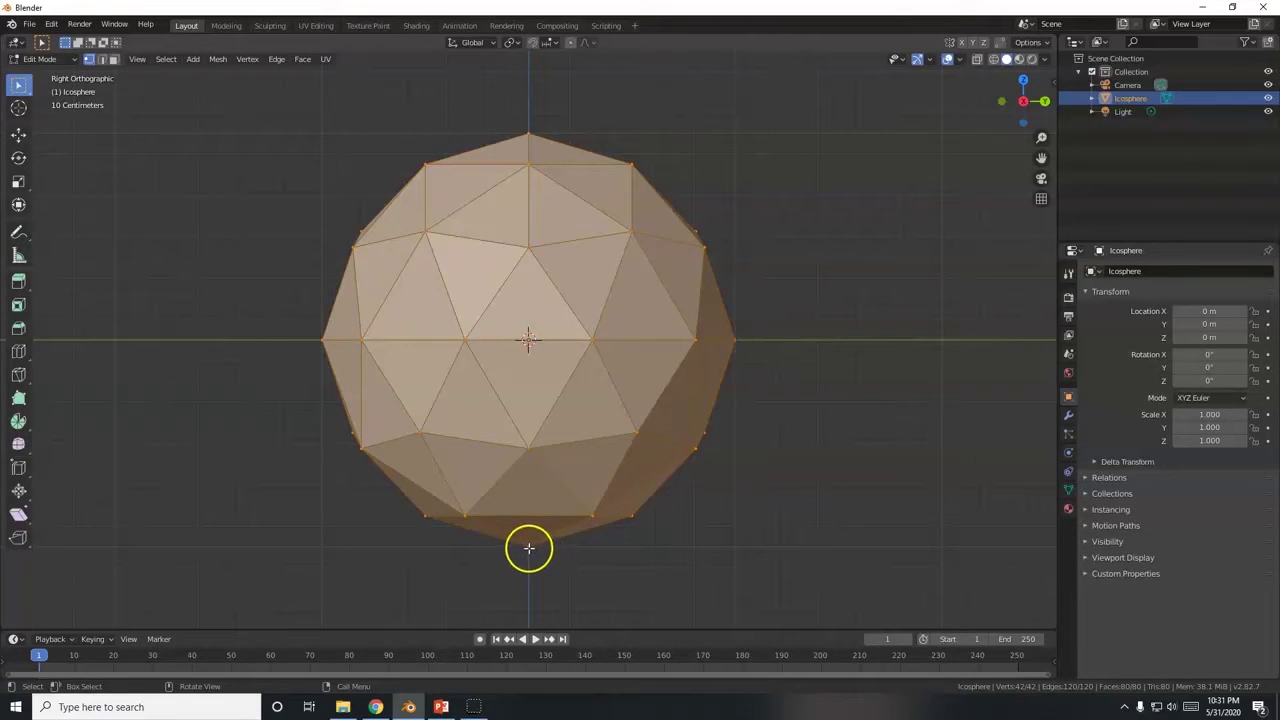
Step: Select only the bottom-most vertex and delete it with X > Vertices
left_click(531, 548)
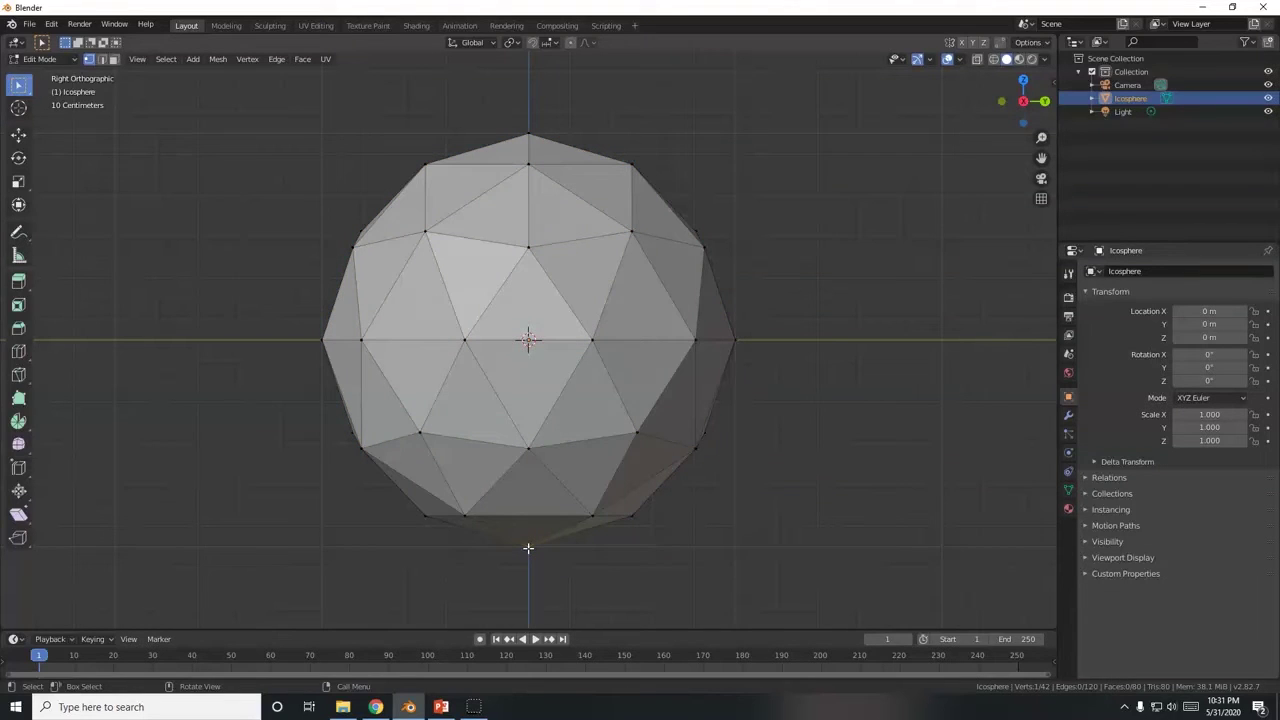
key("x")
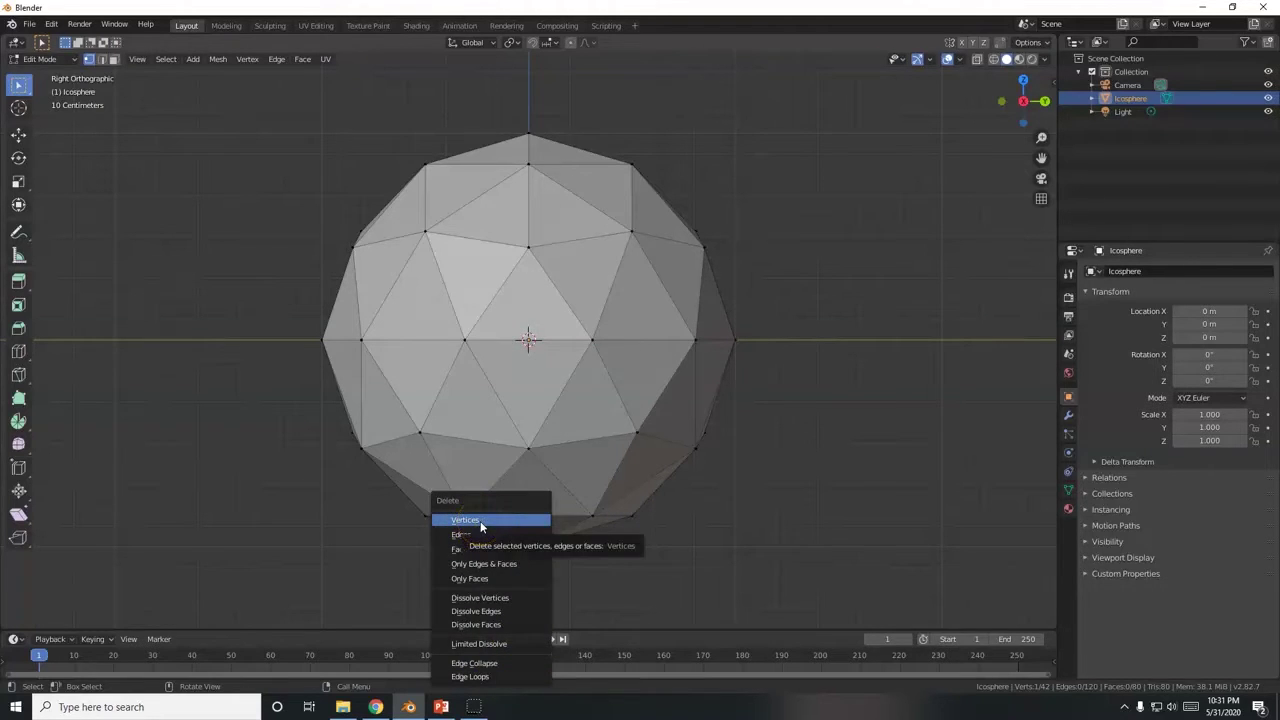
left_click(480, 521)
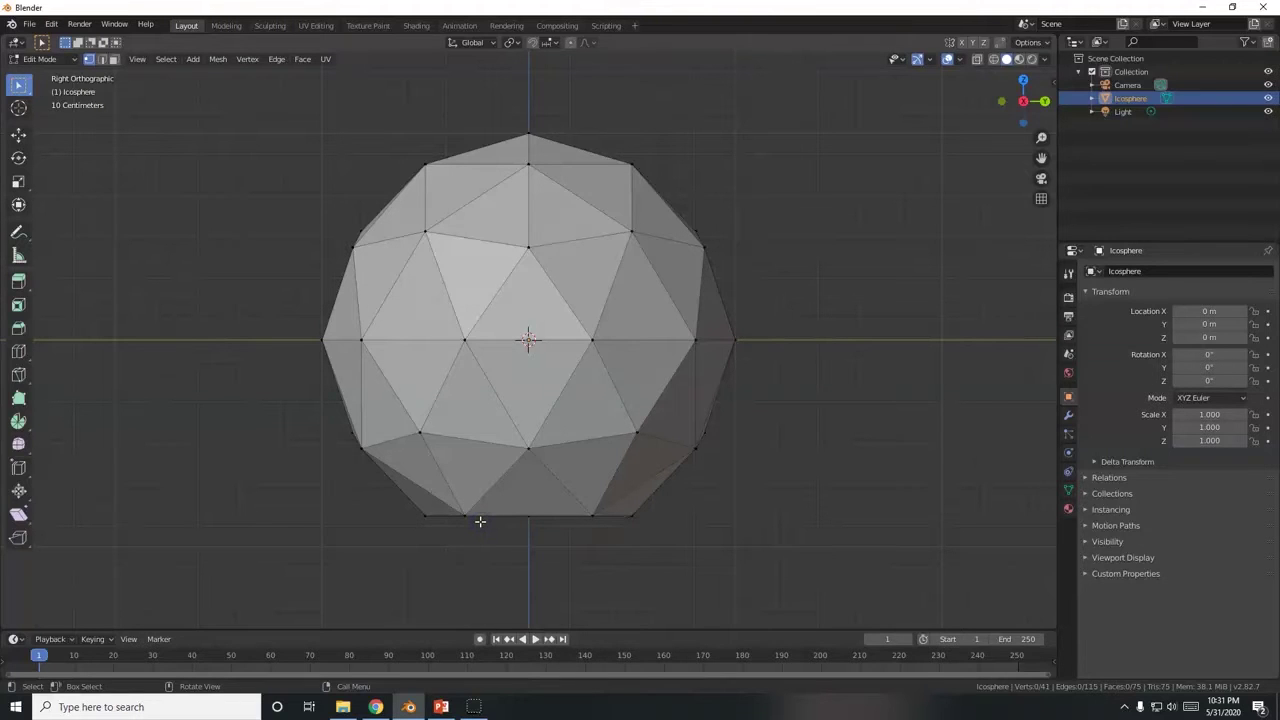
Step: Box-select the visible bottom row of vertices in the right-side view
mouse_move(429, 523)
middle_mouse_down()
mouse_move(509, 546)
mouse_move(523, 483)
mouse_move(538, 479)
mouse_move(526, 474)
mouse_move(491, 543)
mouse_move(415, 533)
middle_mouse_up()
left_click_drag(369, 488, 696, 550)
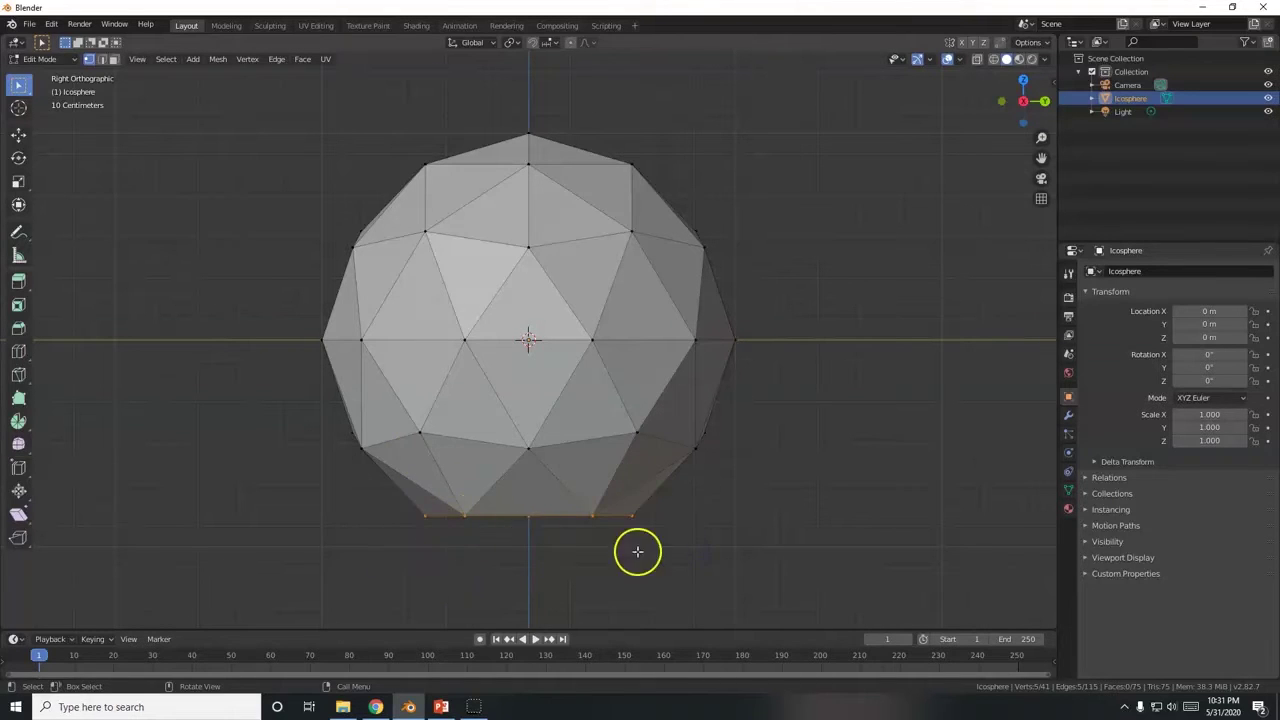
middle_click_drag(600, 571, 621, 509)
key("KP_3")
left_click_drag(402, 489, 692, 545)
Step: Turn on see-through wireframe with Alt+Z and box-select the whole bottom ring, front and back
key("alt+z")
mouse_move(434, 514)
left_mouse_down()
mouse_move(420, 499)
mouse_move(694, 551)
left_mouse_up()
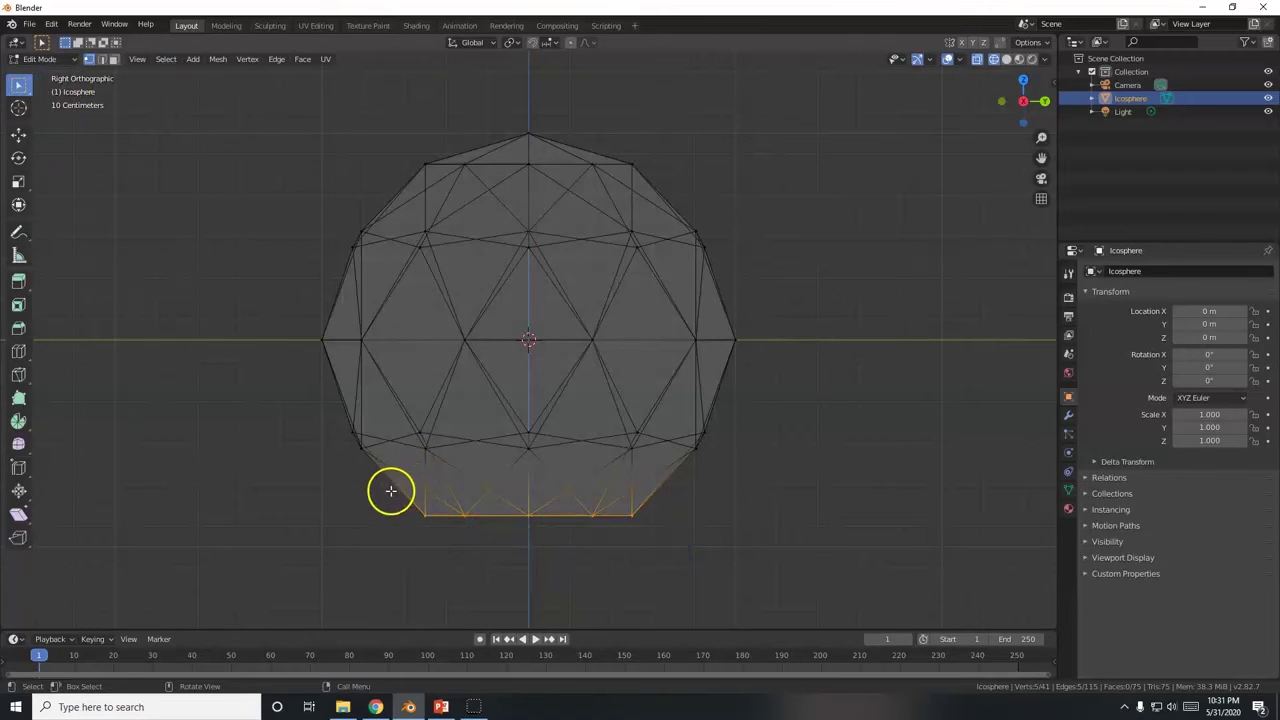
left_click_drag(369, 492, 660, 536)
left_click_drag(412, 509, 686, 546)
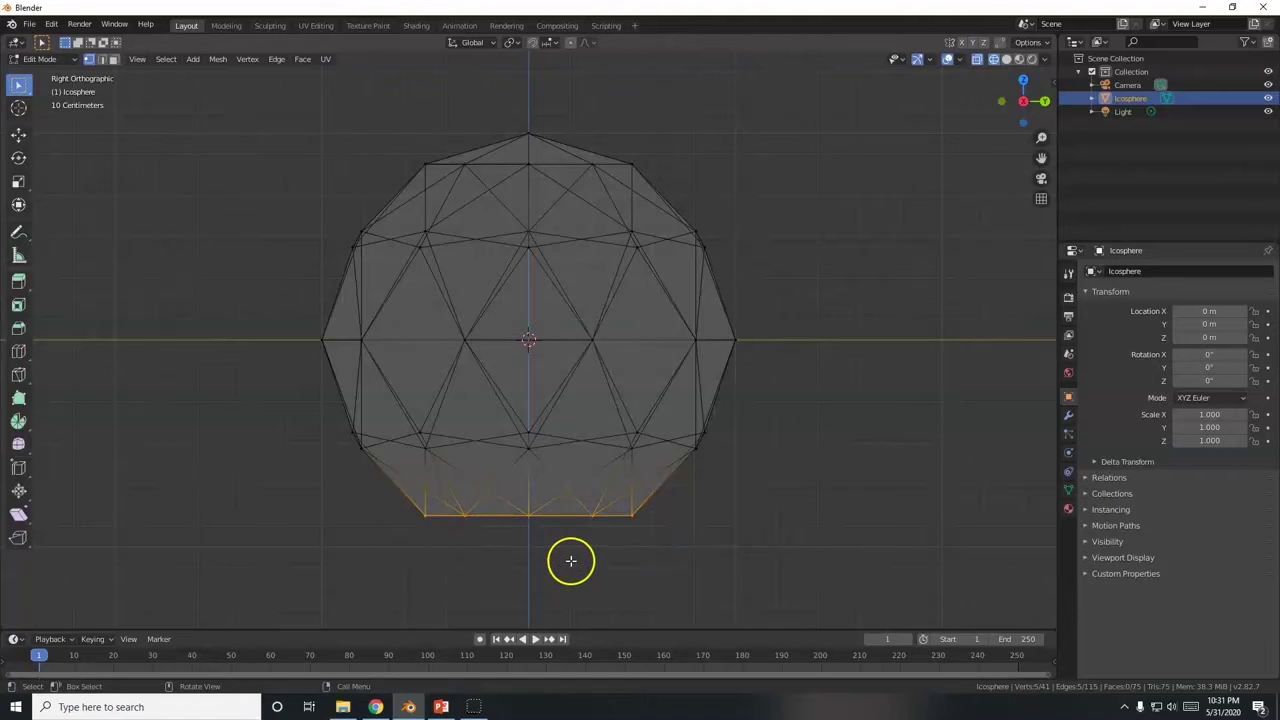
scroll(571, 560, "down", 2)
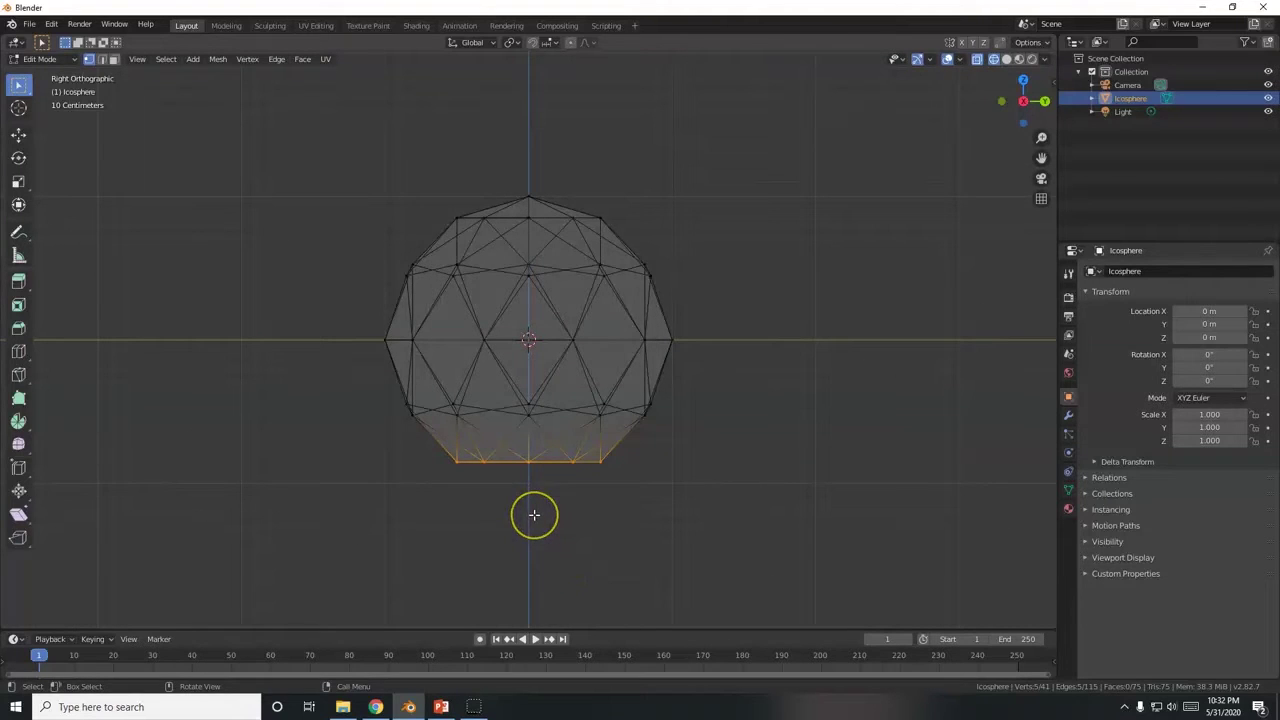
scroll(534, 516, "down", 1)
scroll(534, 515, "up", 1)
scroll(534, 514, "down", 1)
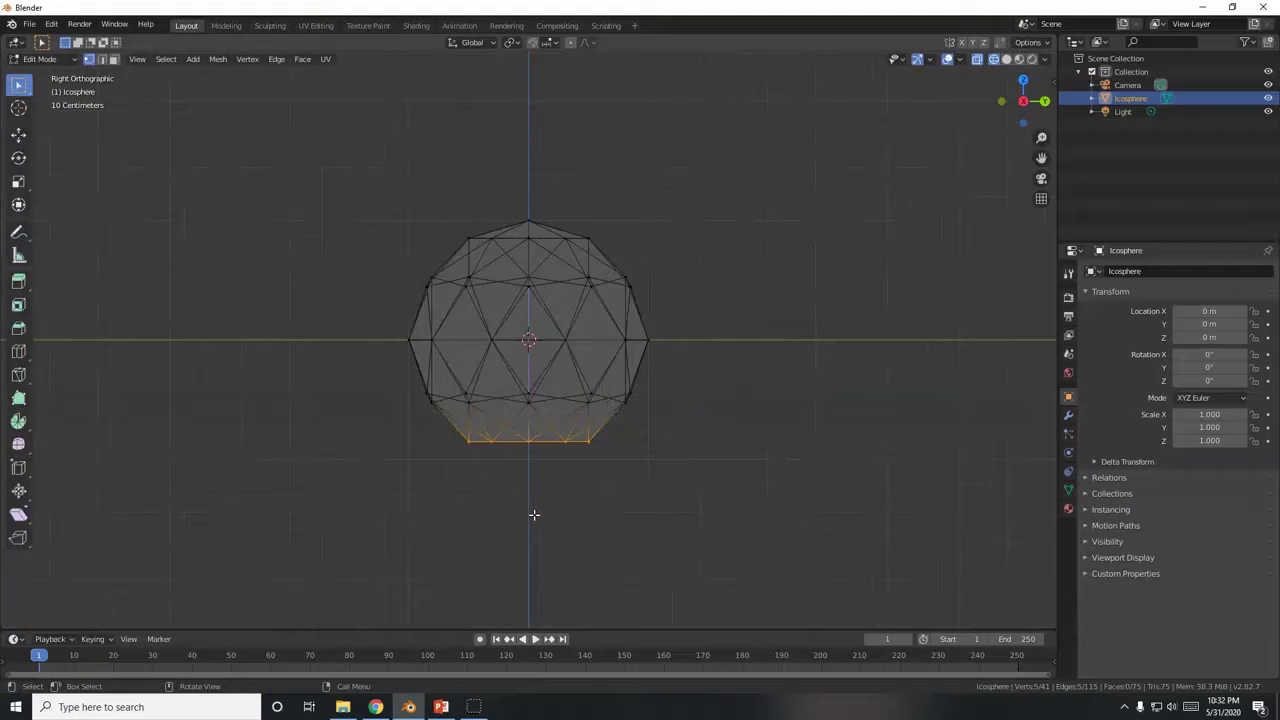
scroll(534, 515, "down", 2)
scroll(534, 515, "up", 1)
scroll(534, 515, "up", 1)
key("alt+Tab")
key("alt+Tab")
key("alt+Tab")
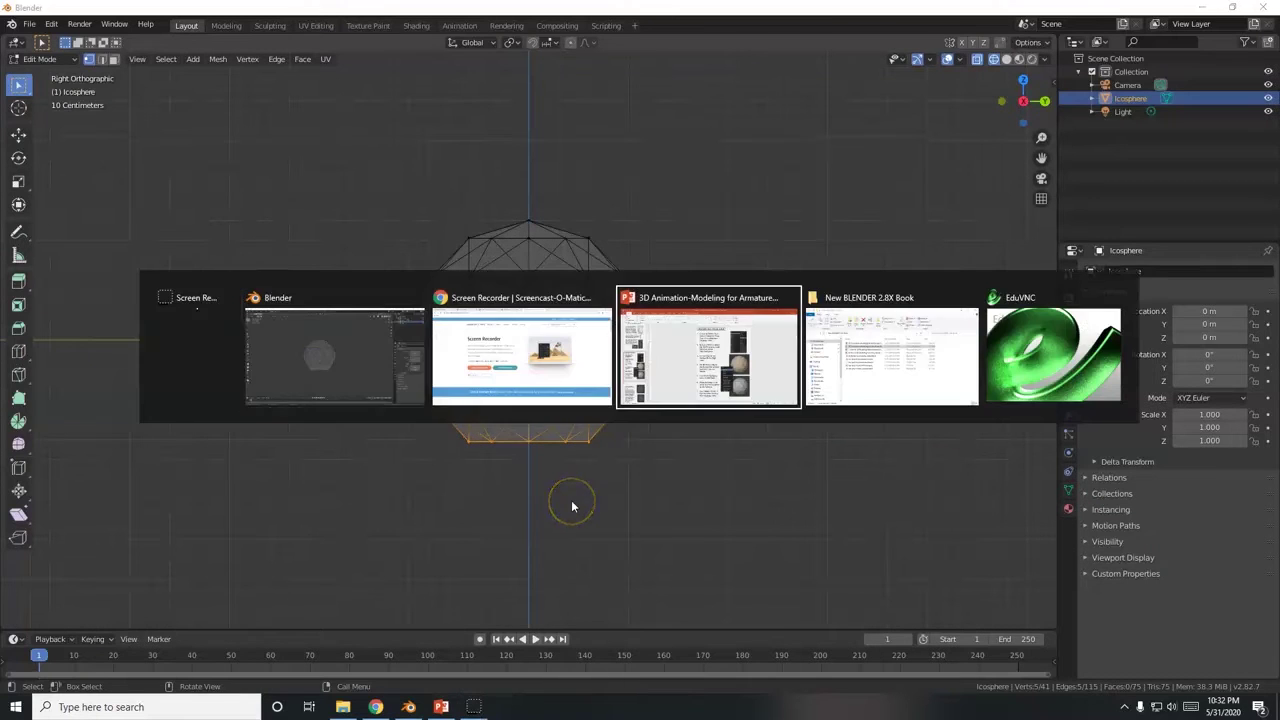
Step: Read slide 5 on extruding and widening the base, then return to Blender
left_click(48, 604)
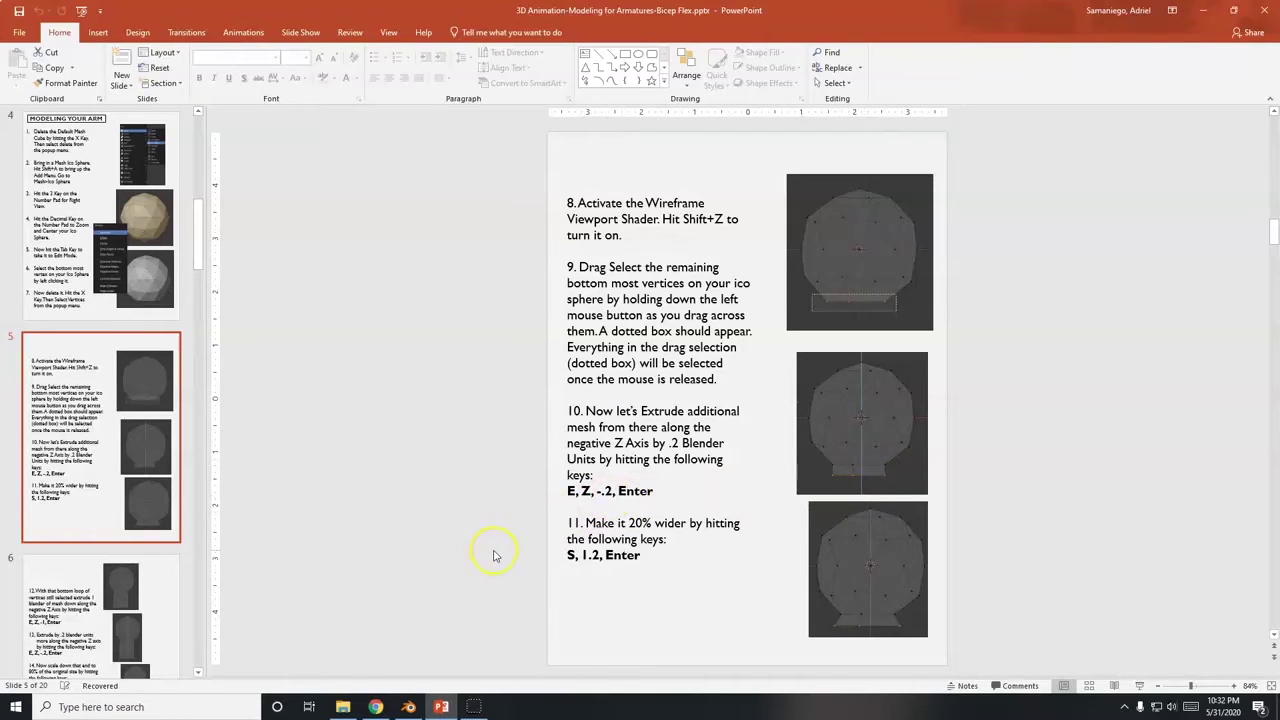
left_click(566, 505)
key("alt+Tab")
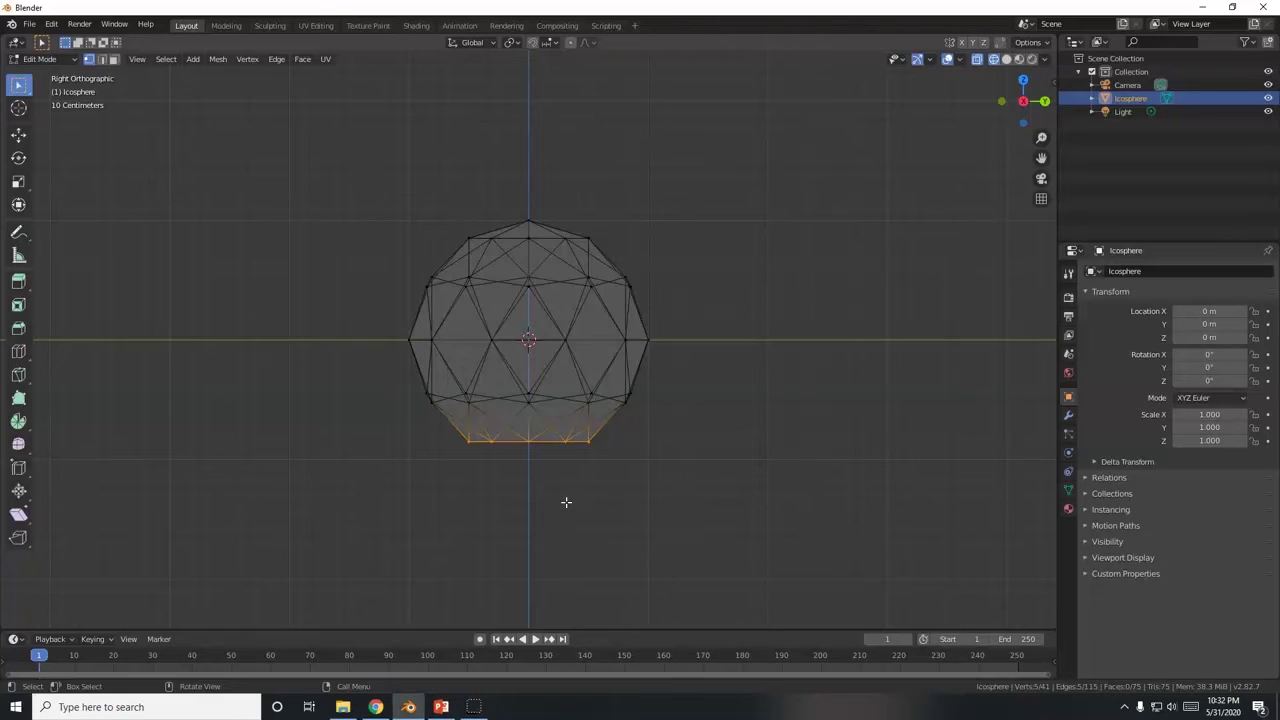
Step: Extrude the bottom ring 0.2 units down and orbit to inspect it
key("e")
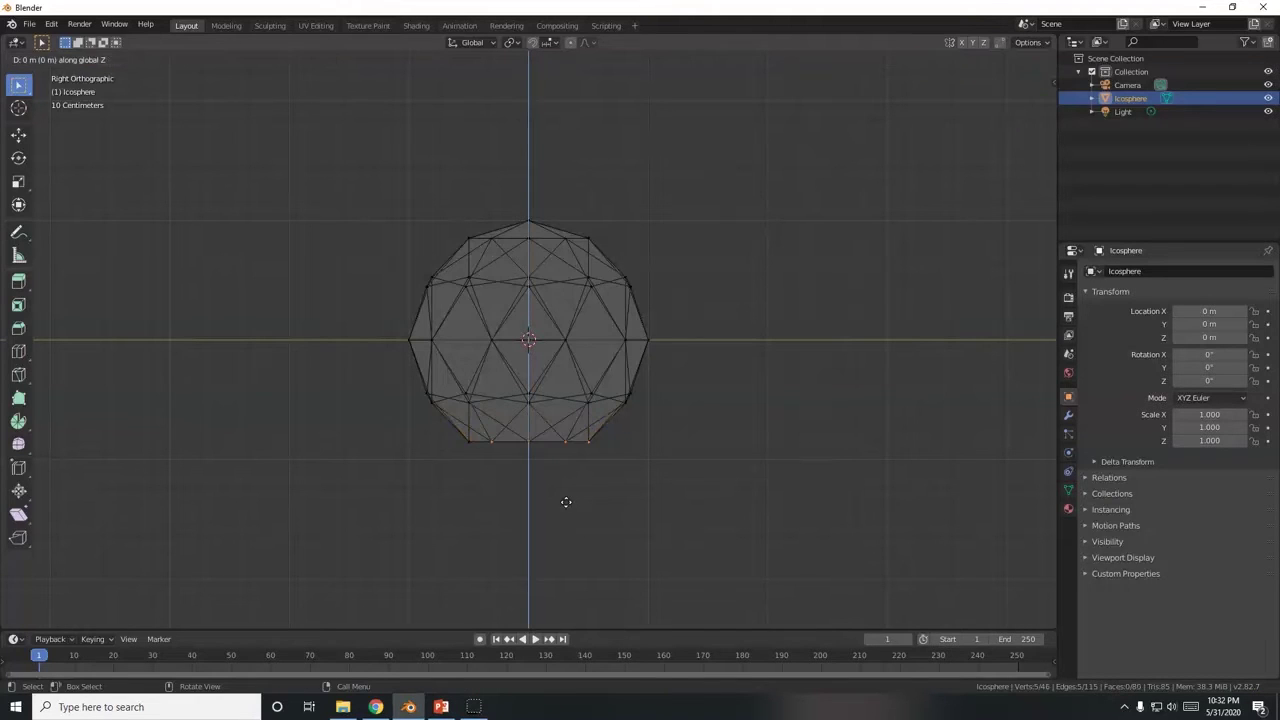
type("-0.2")
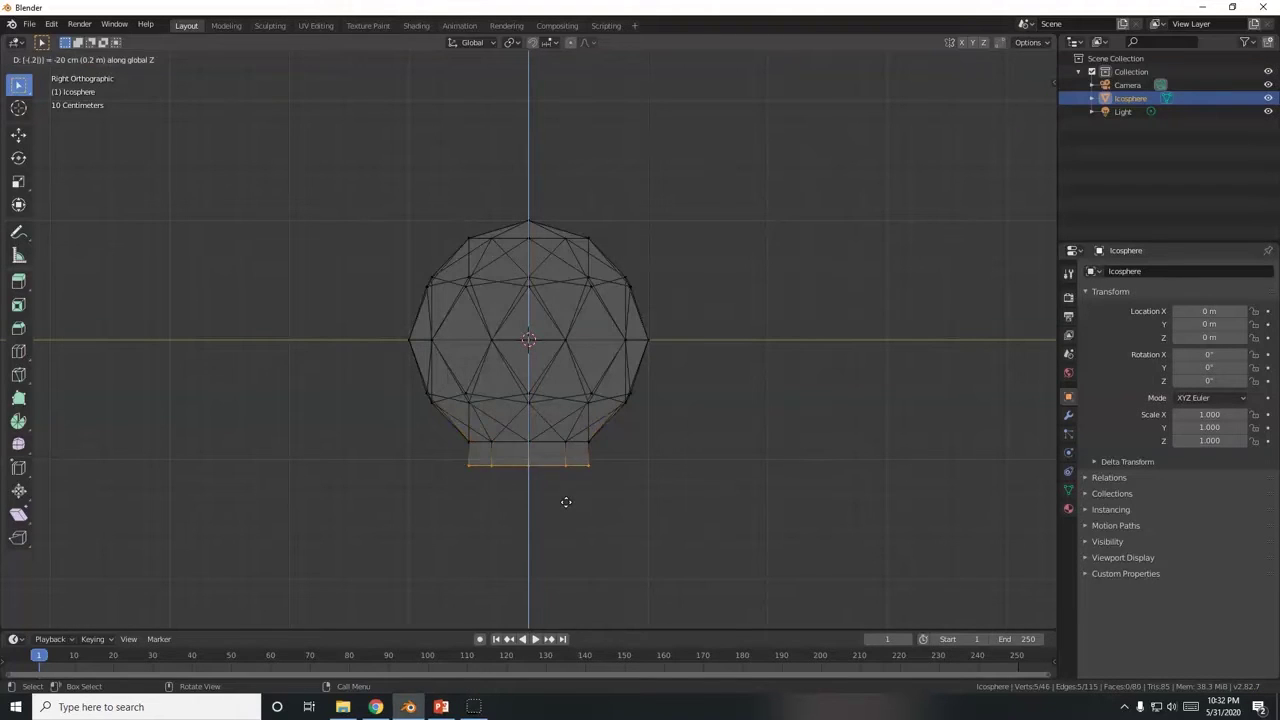
key("Return")
scroll(566, 502, "down", 1)
middle_click_drag(566, 502, 651, 437)
key("alt+Tab")
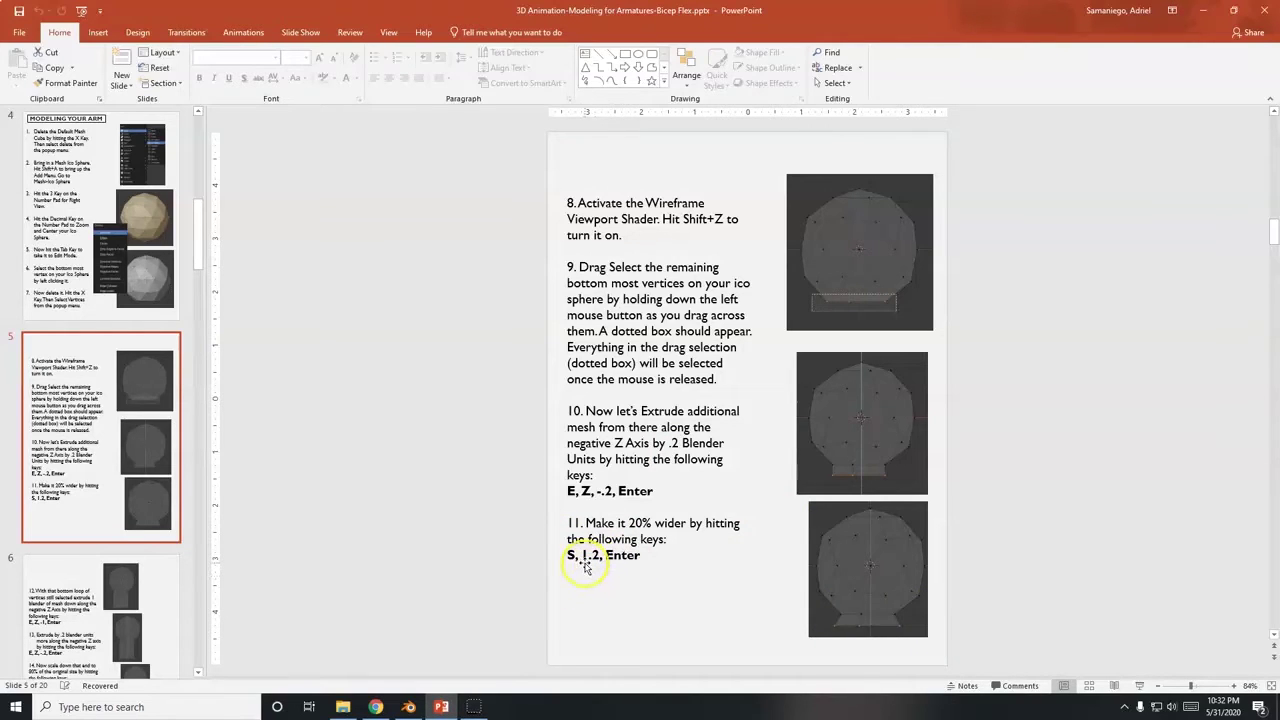
Step: Scale the new ring to 1.2×, reselect the bottom edge ring, and bring up slide 6
key("alt+Tab")
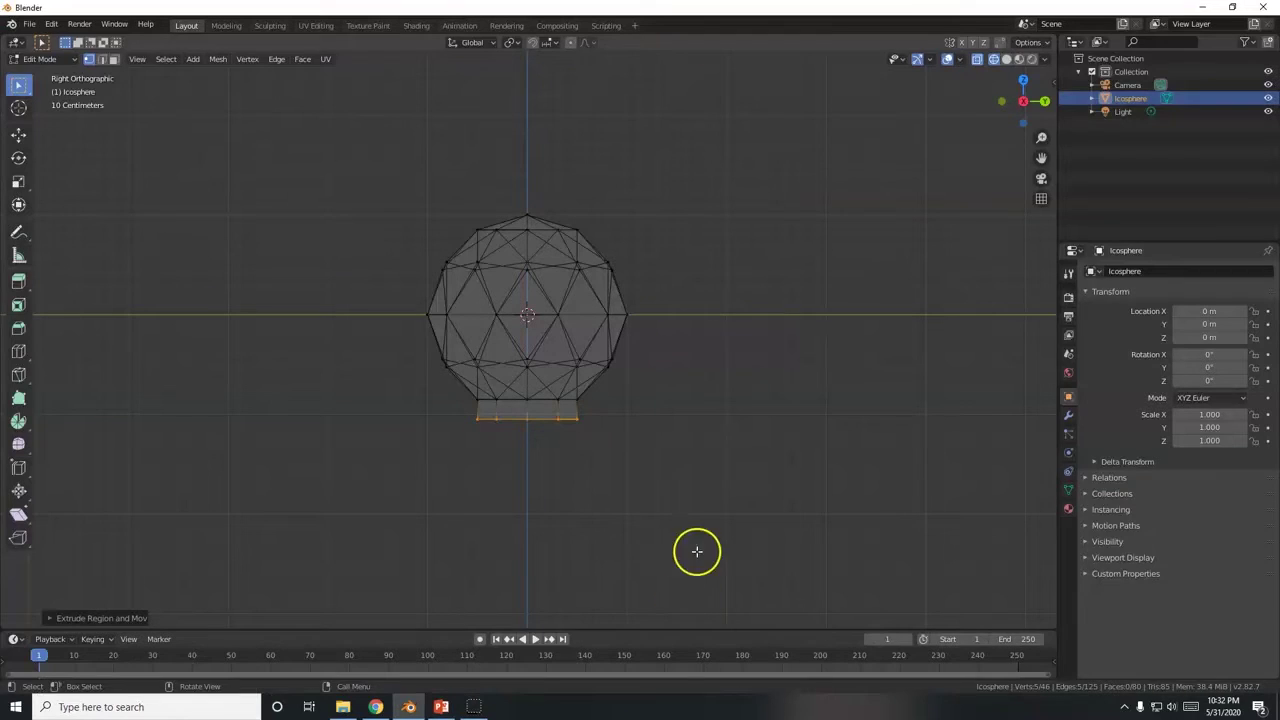
type("s1.2")
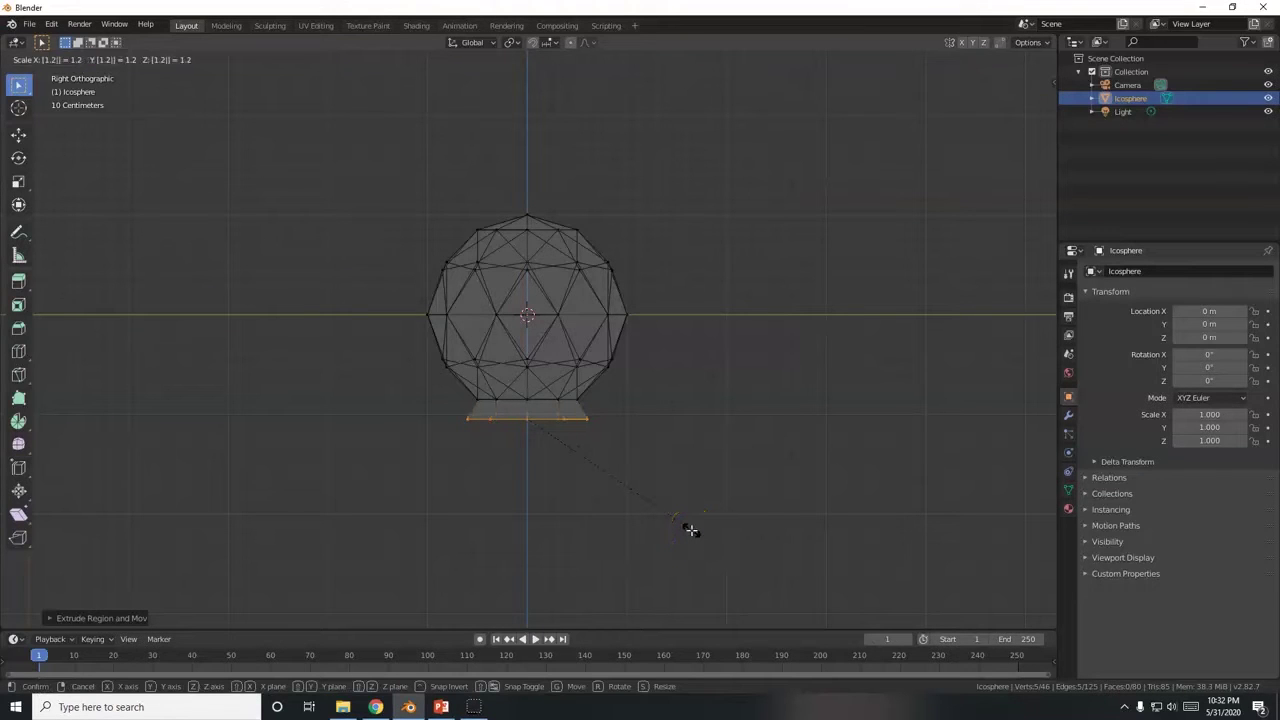
key("Return")
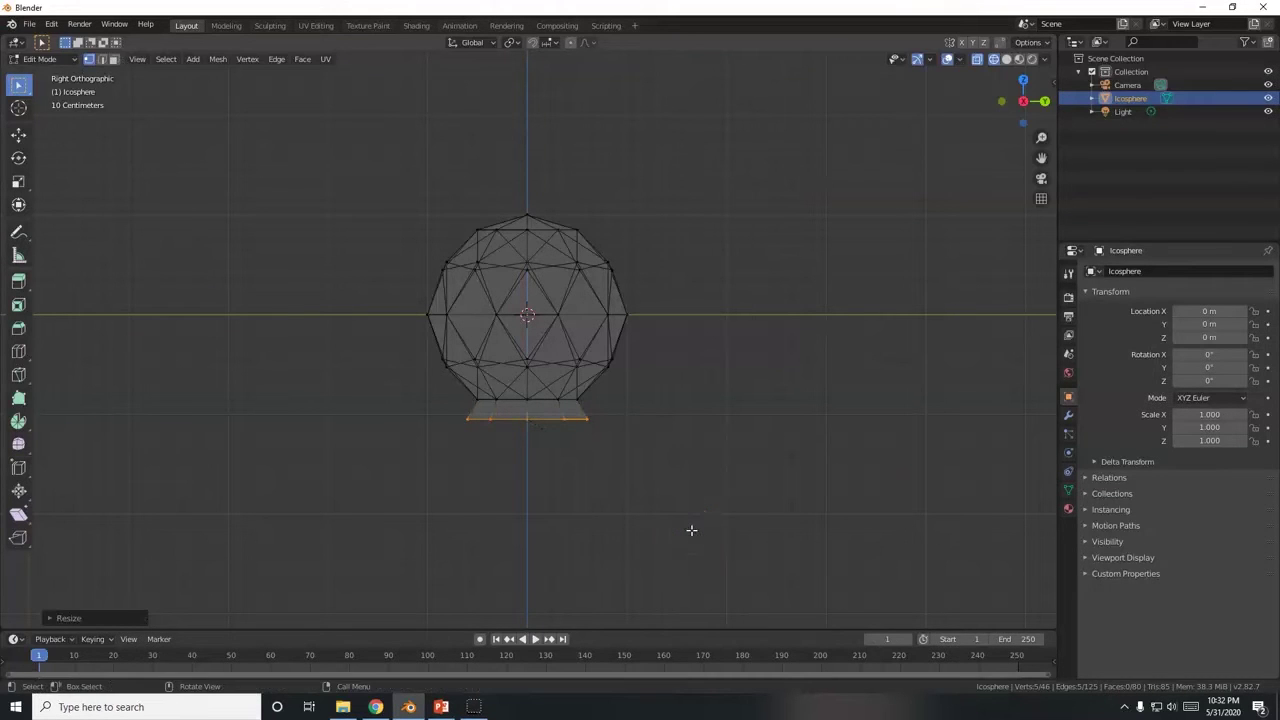
left_click(690, 327)
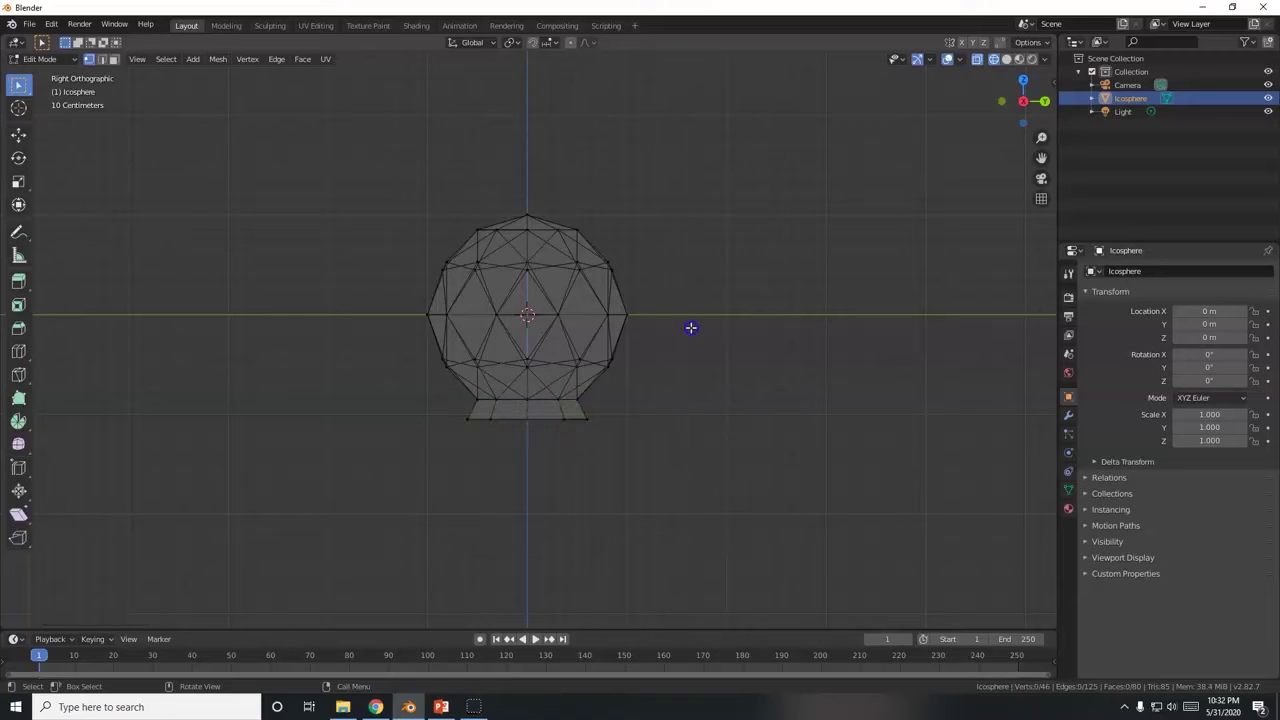
left_click(524, 268)
left_click(528, 359)
left_click_drag(422, 405, 624, 448)
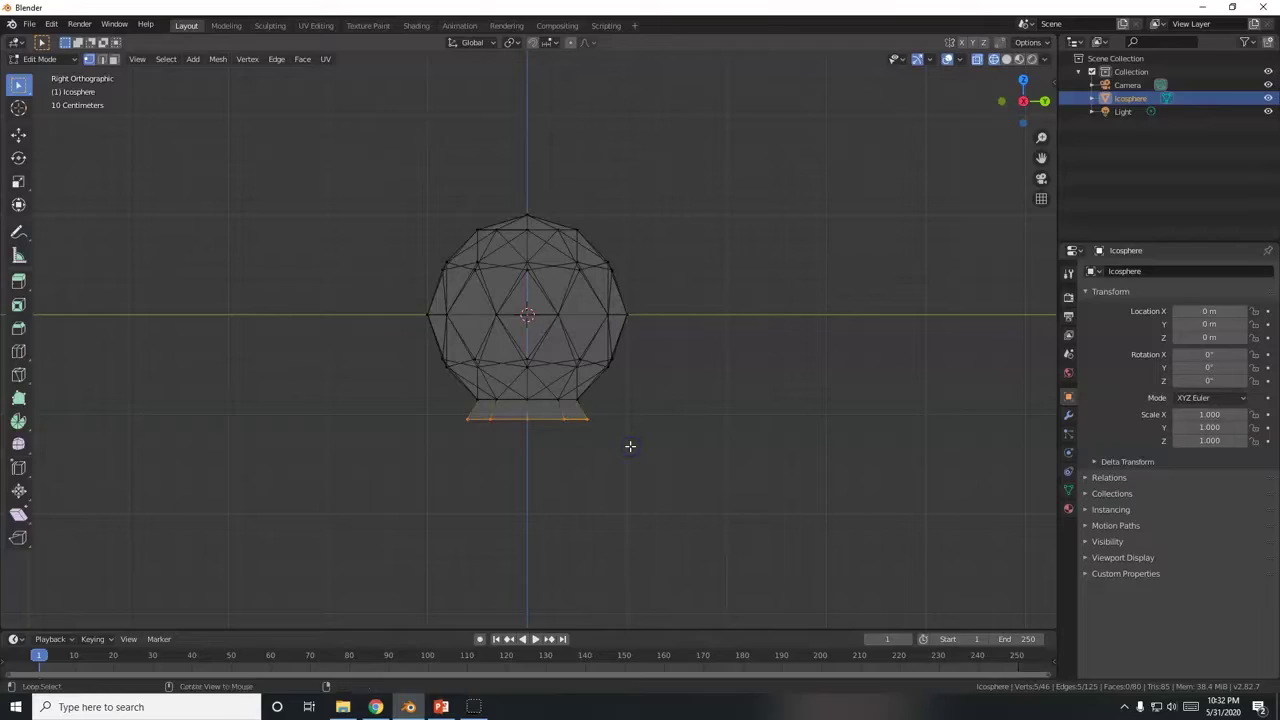
key("alt+Tab")
left_click(96, 625)
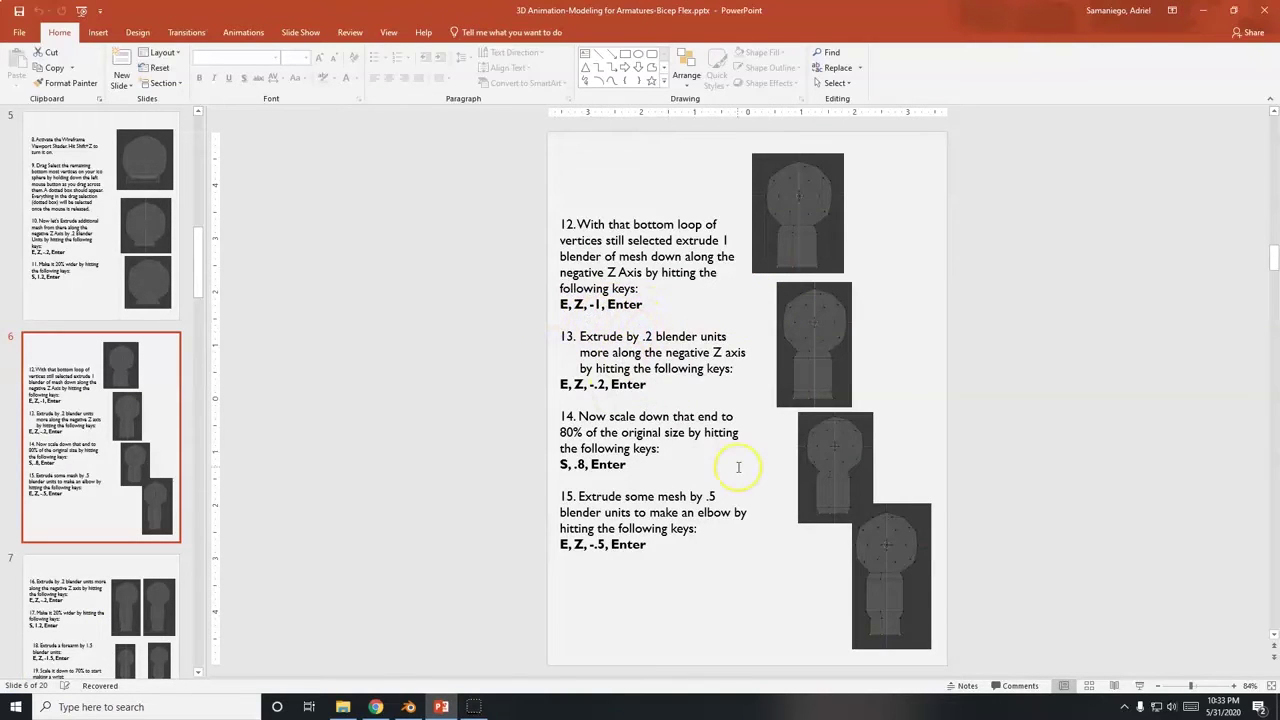
Step: Leave slide 6 and return to the Blender model
key("alt+Tab")
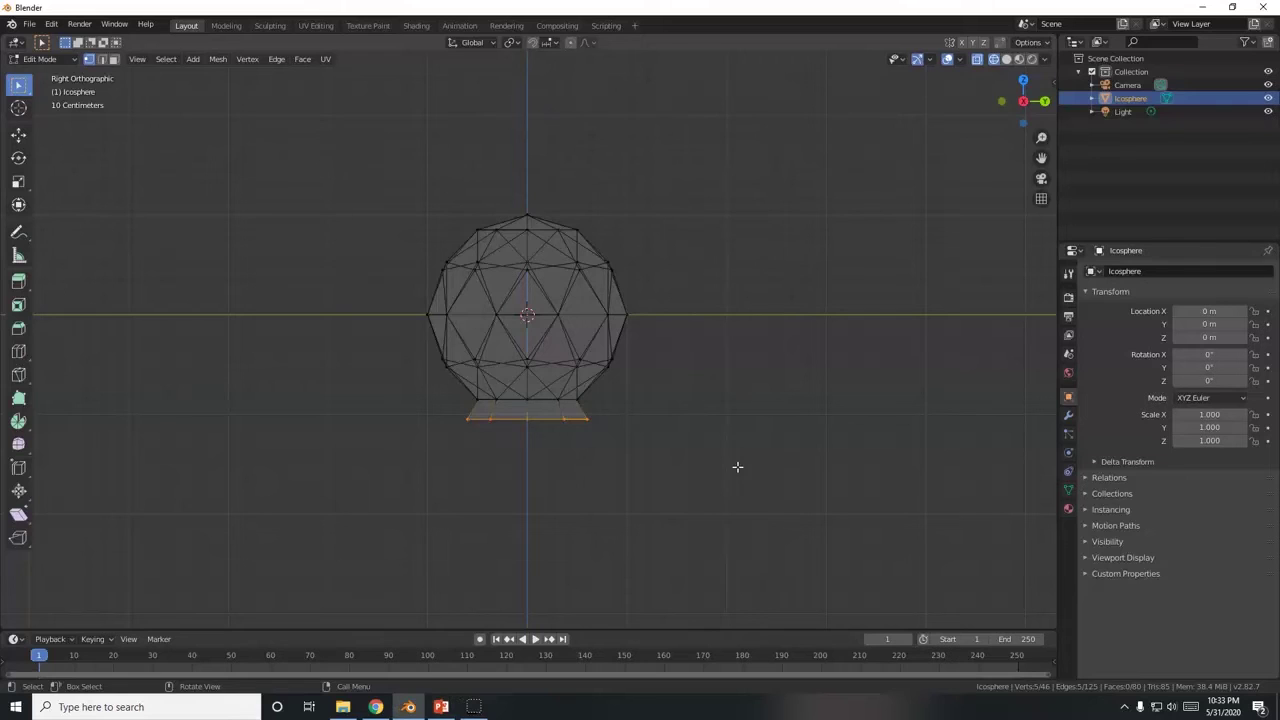
Step: Extrude the bottom ring 1 m down along Z (ez-1) to form the upper arm
type("ez")
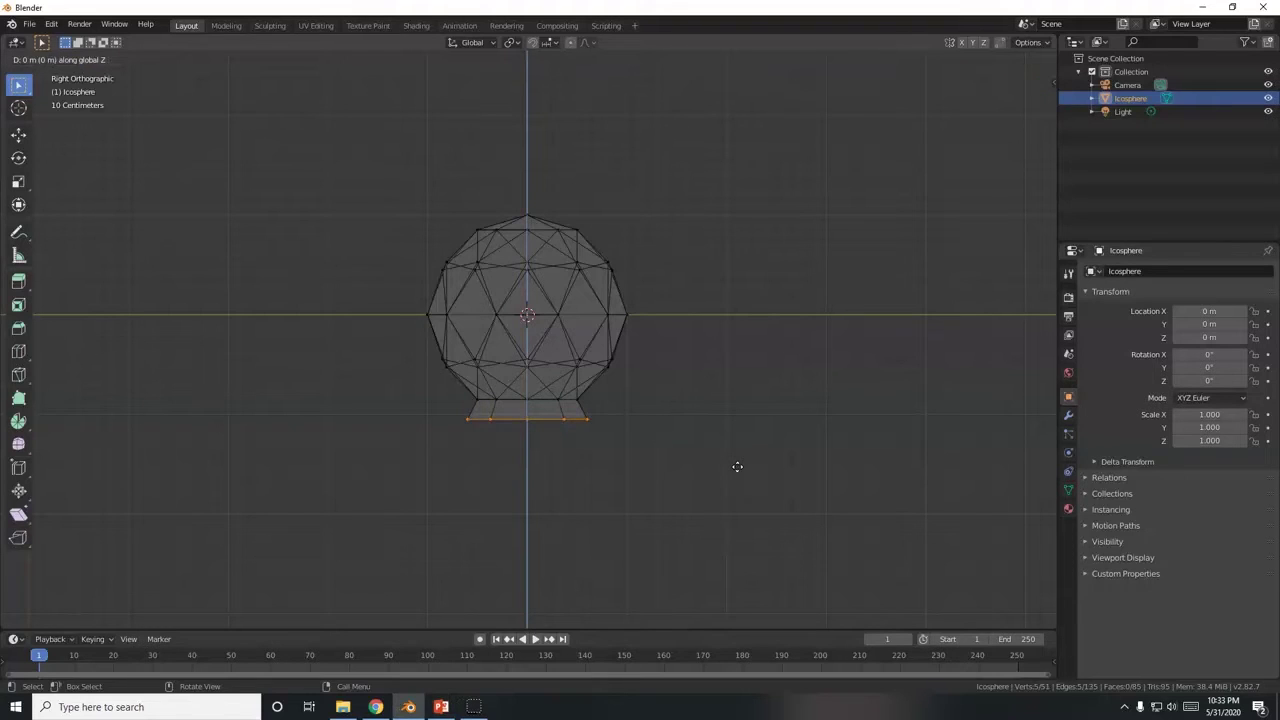
type("-1")
key("Return")
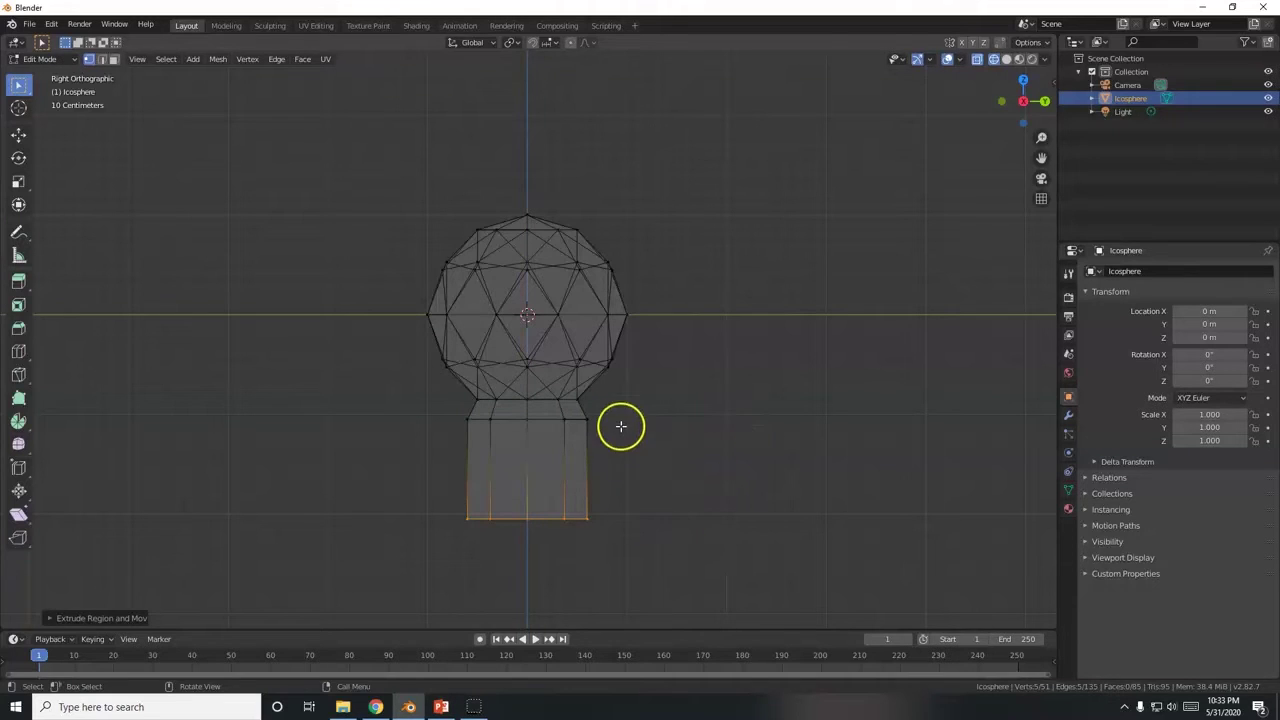
scroll(741, 527, "down", 2)
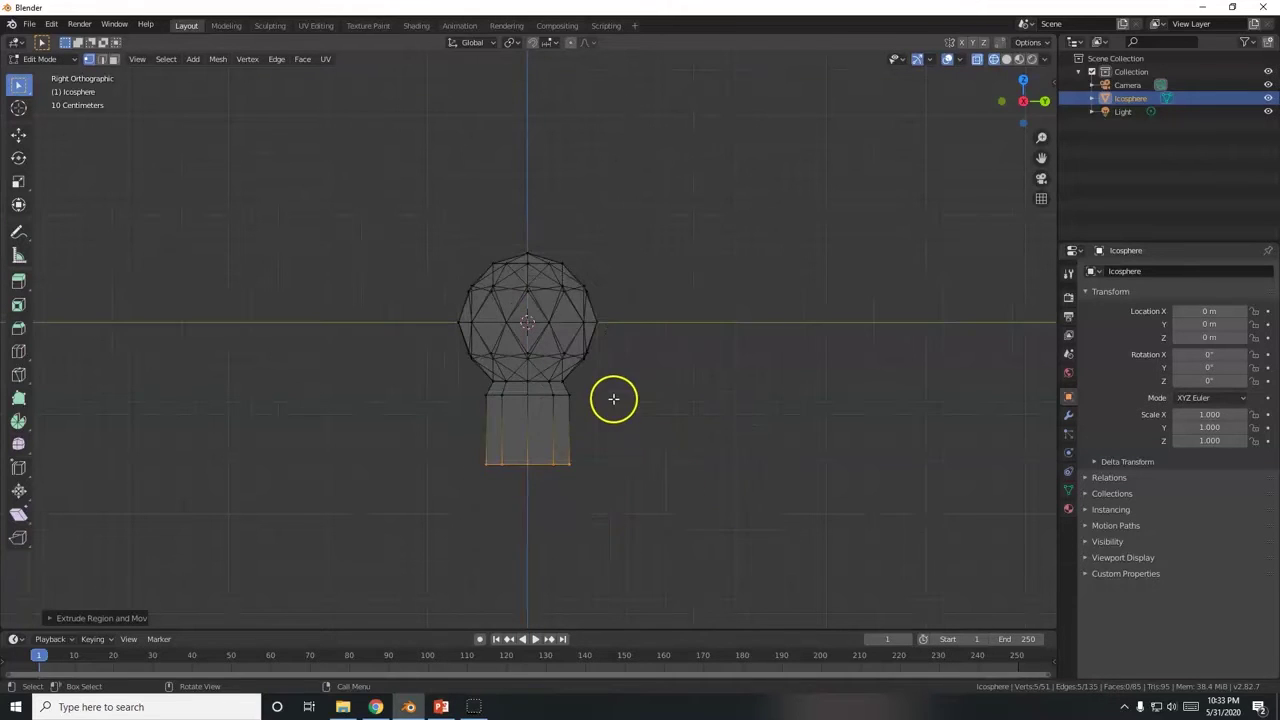
scroll(600, 390, "down", 2)
scroll(590, 386, "down", 1)
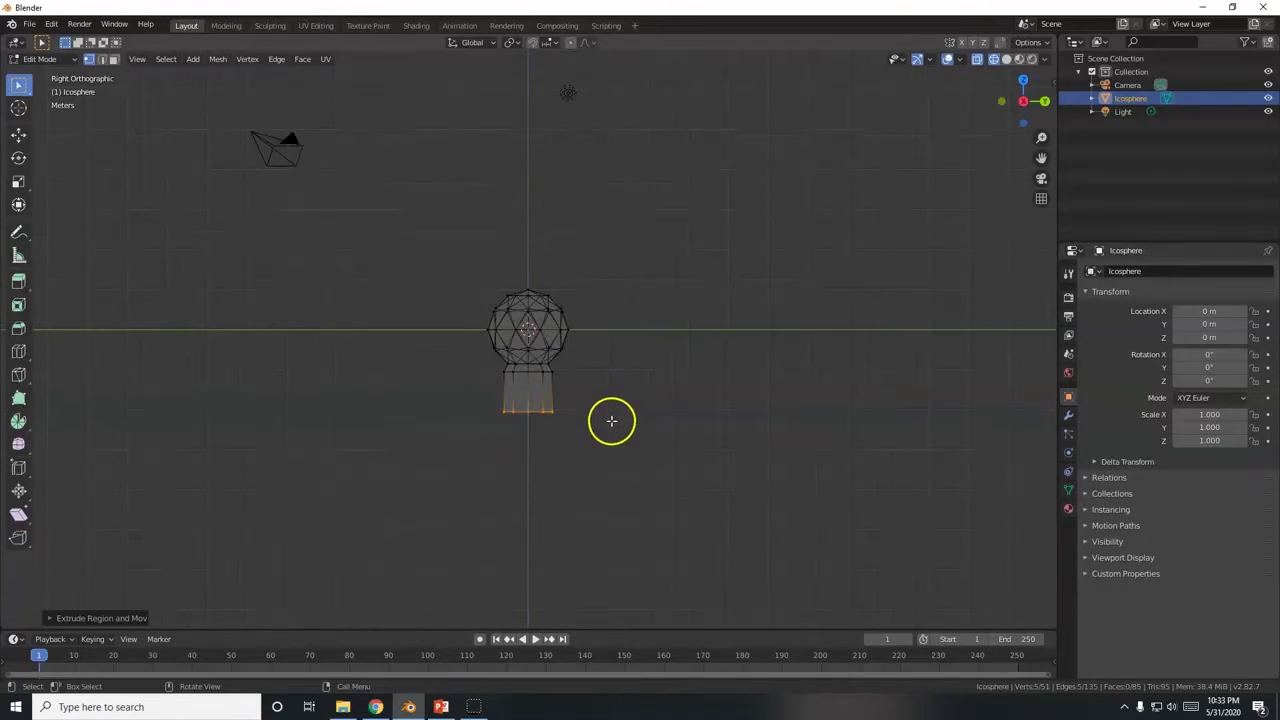
scroll(609, 420, "up", 4)
scroll(626, 474, "up", 1)
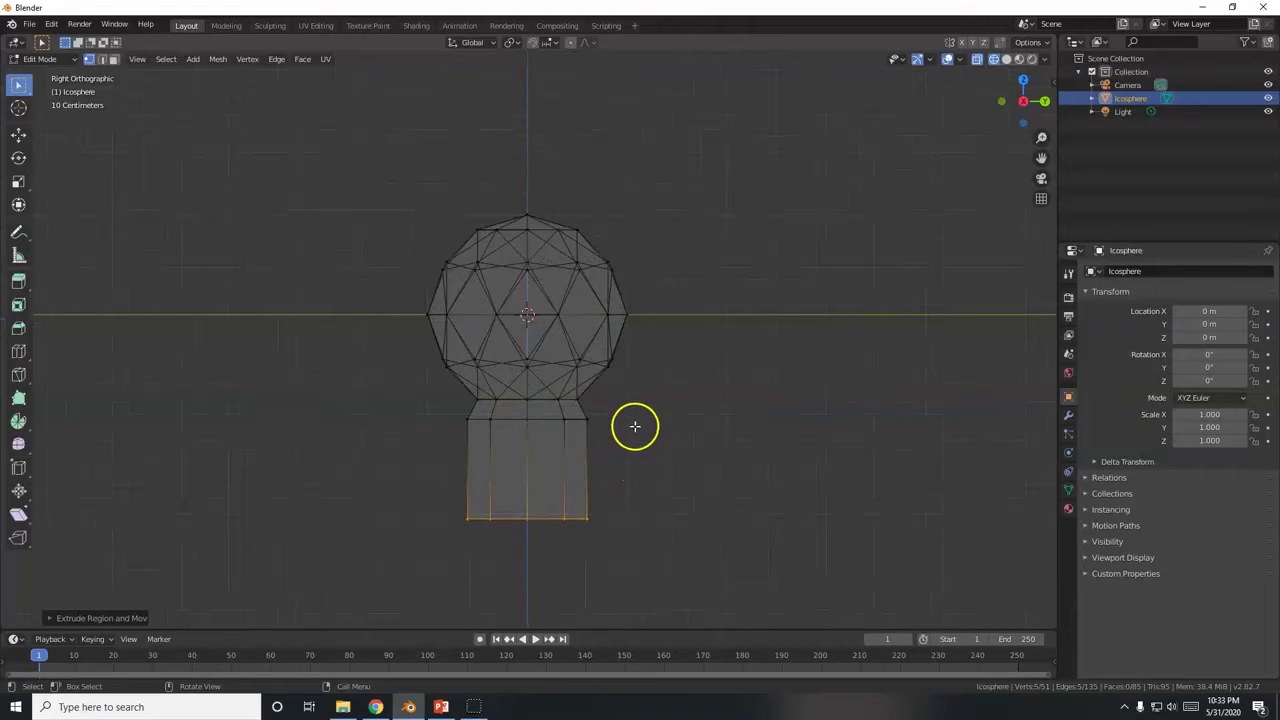
key("alt+Tab")
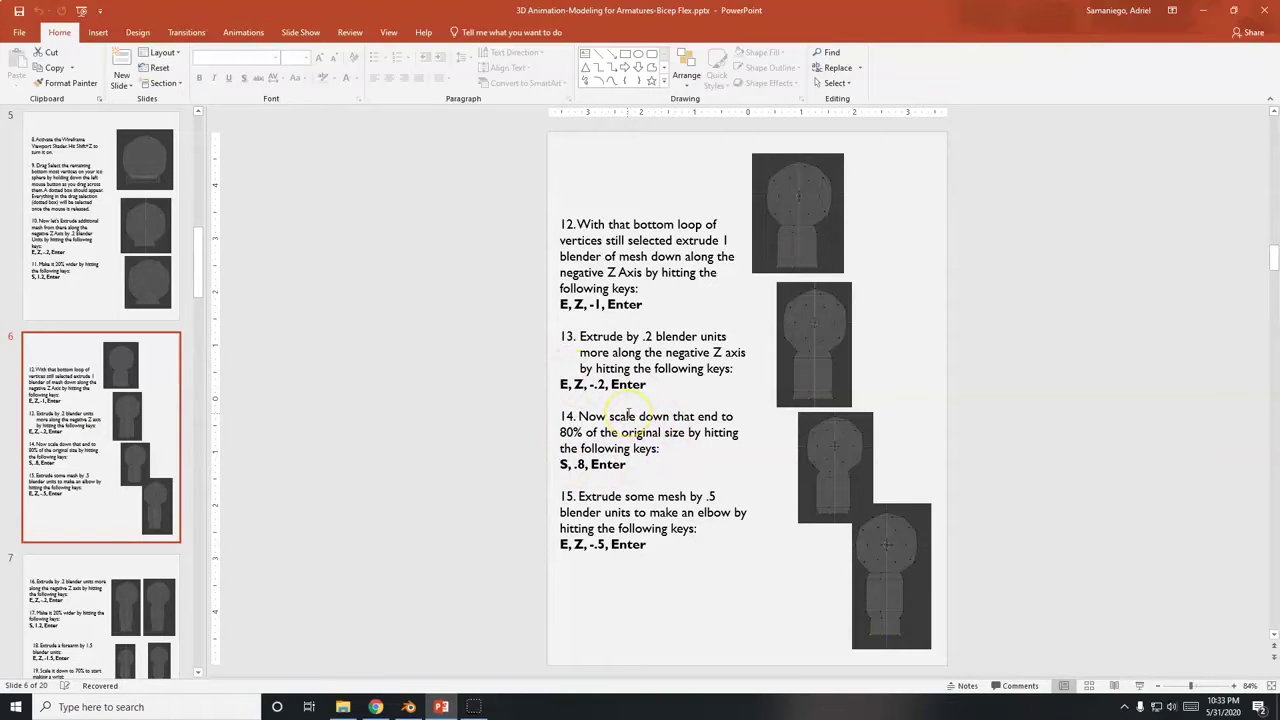
Step: Extrude the arm end a further 0.2 units downward
key("alt+Tab")
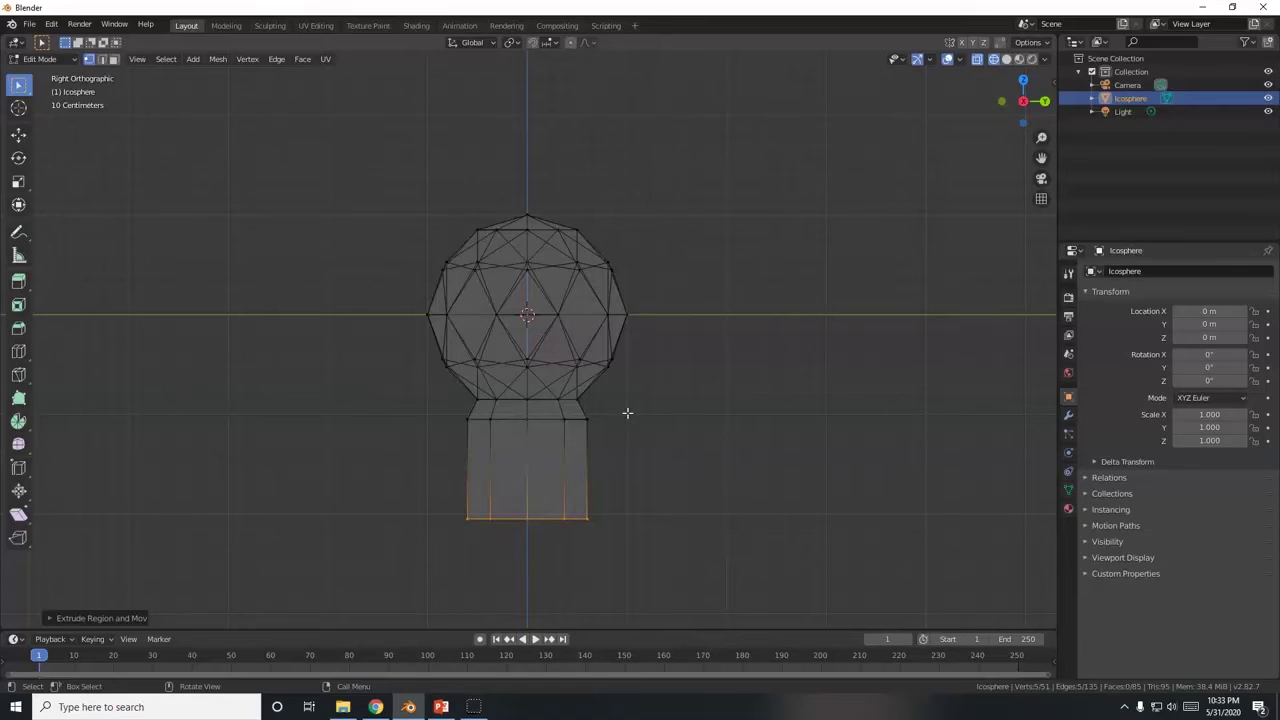
key("e")
type("-.2")
key("Return")
key("alt+Tab")
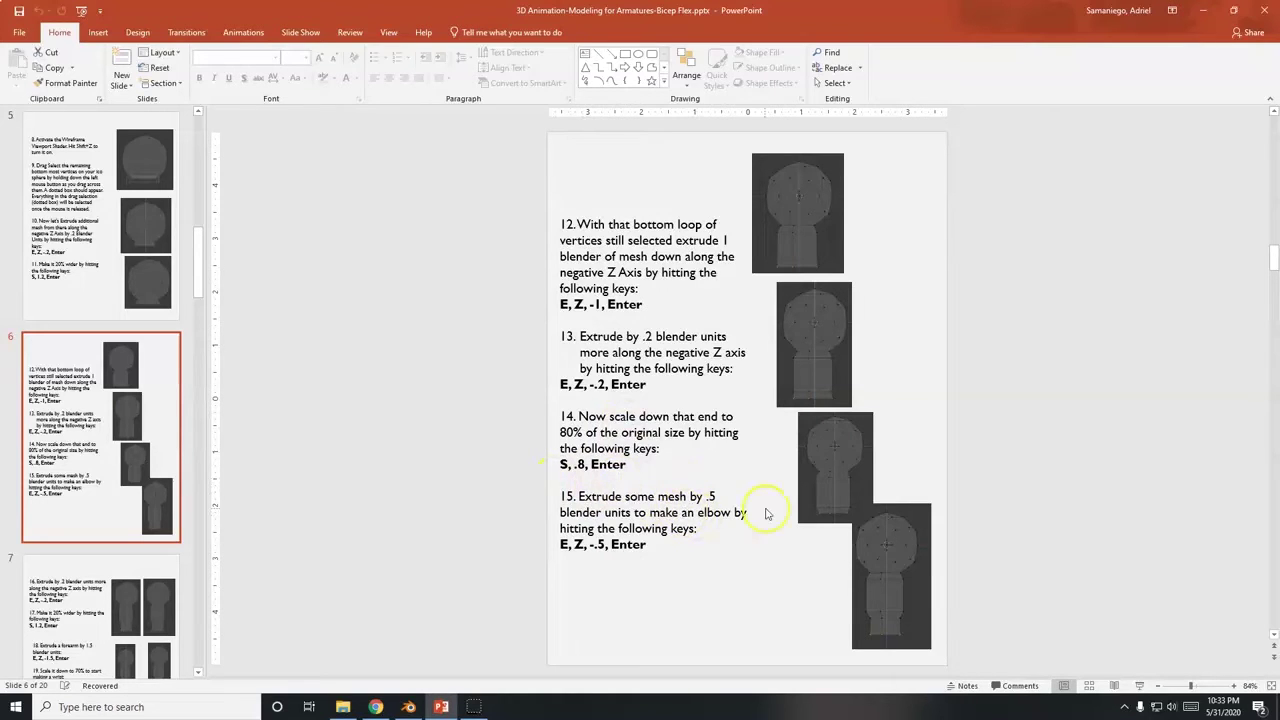
Step: Shrink the arm end ring to 80% (s.8)
key("alt+Tab")
type("s.8")
key("Return")
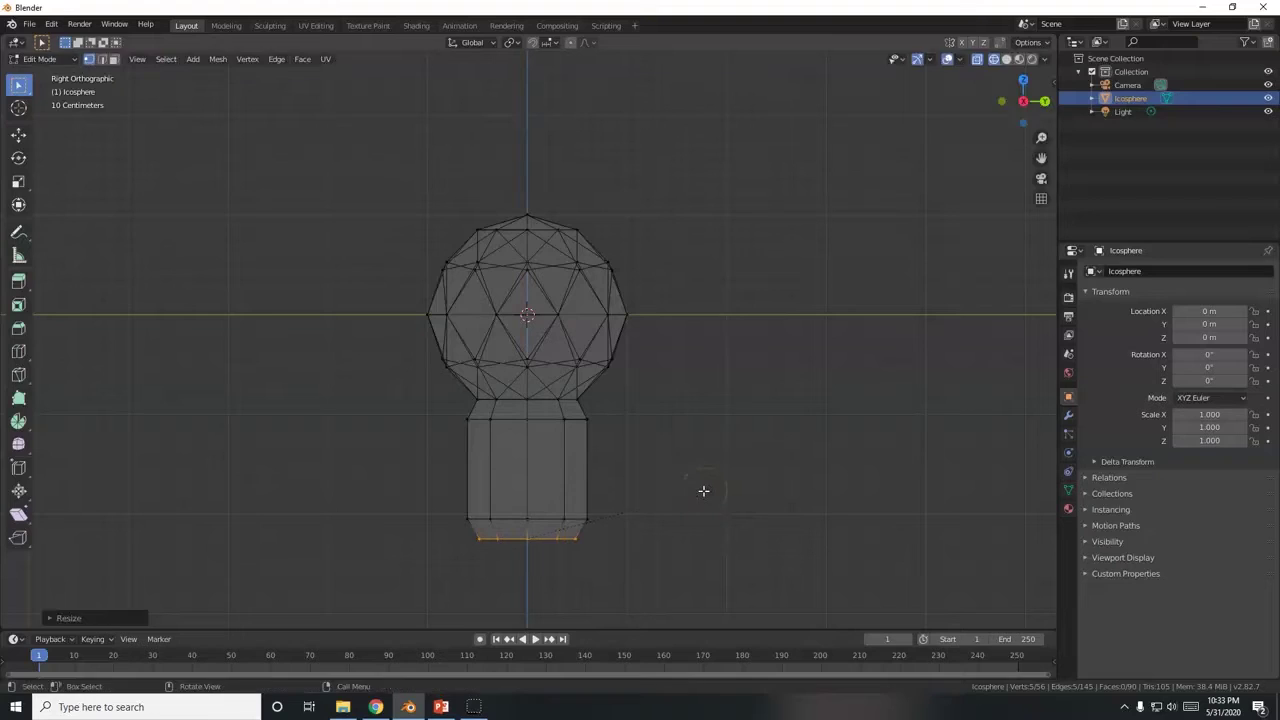
key("alt+Tab")
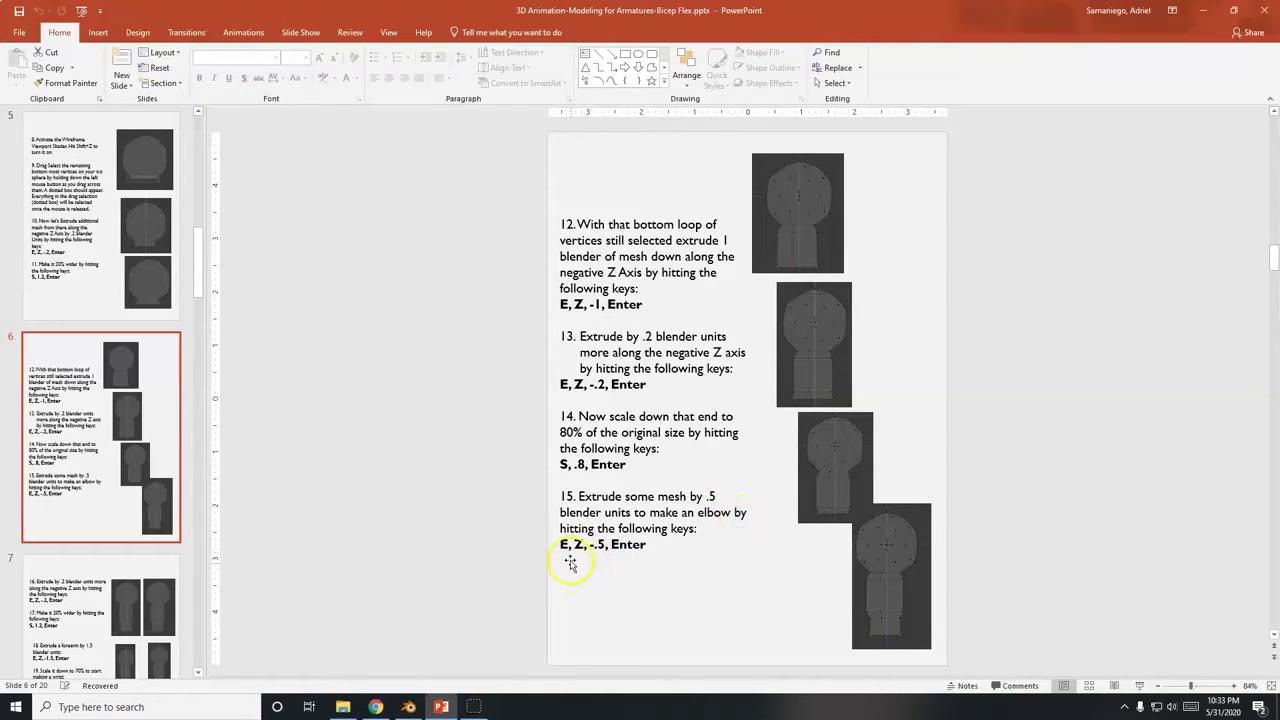
Step: Extrude 0.5 more along Z for the elbow, then pan up and show slide 7
key("alt+Tab")
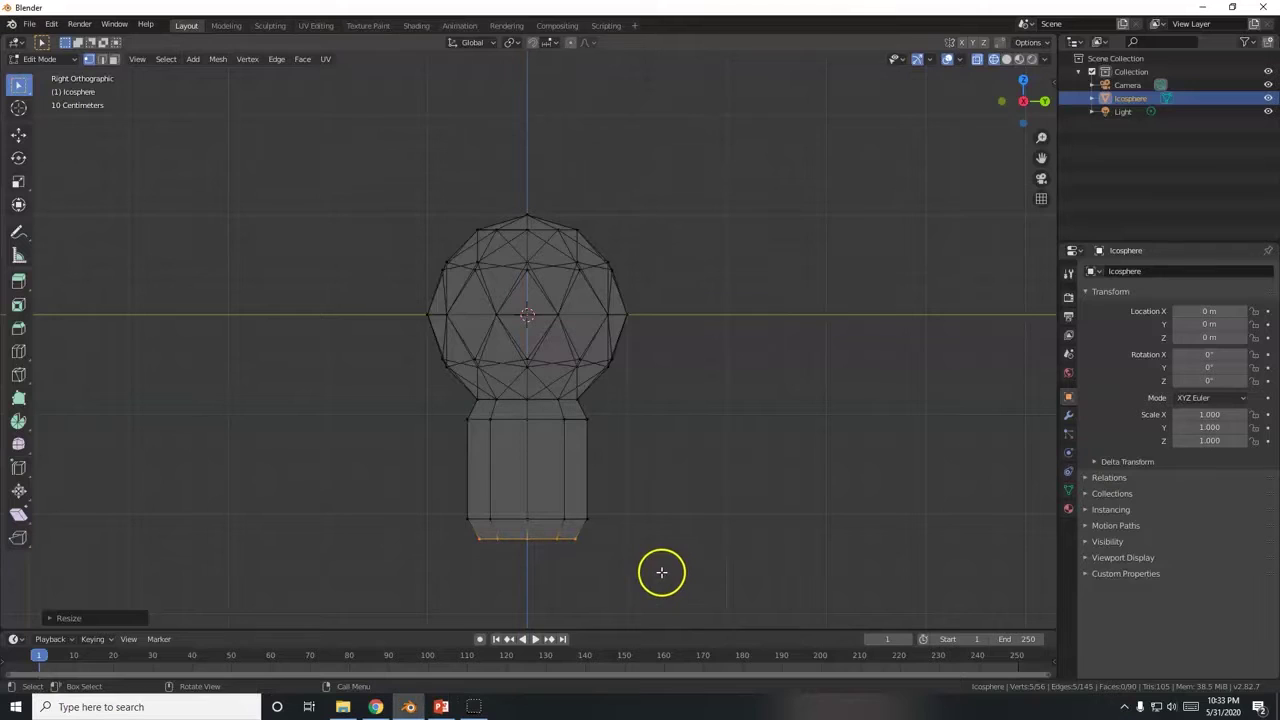
key("e")
key("z")
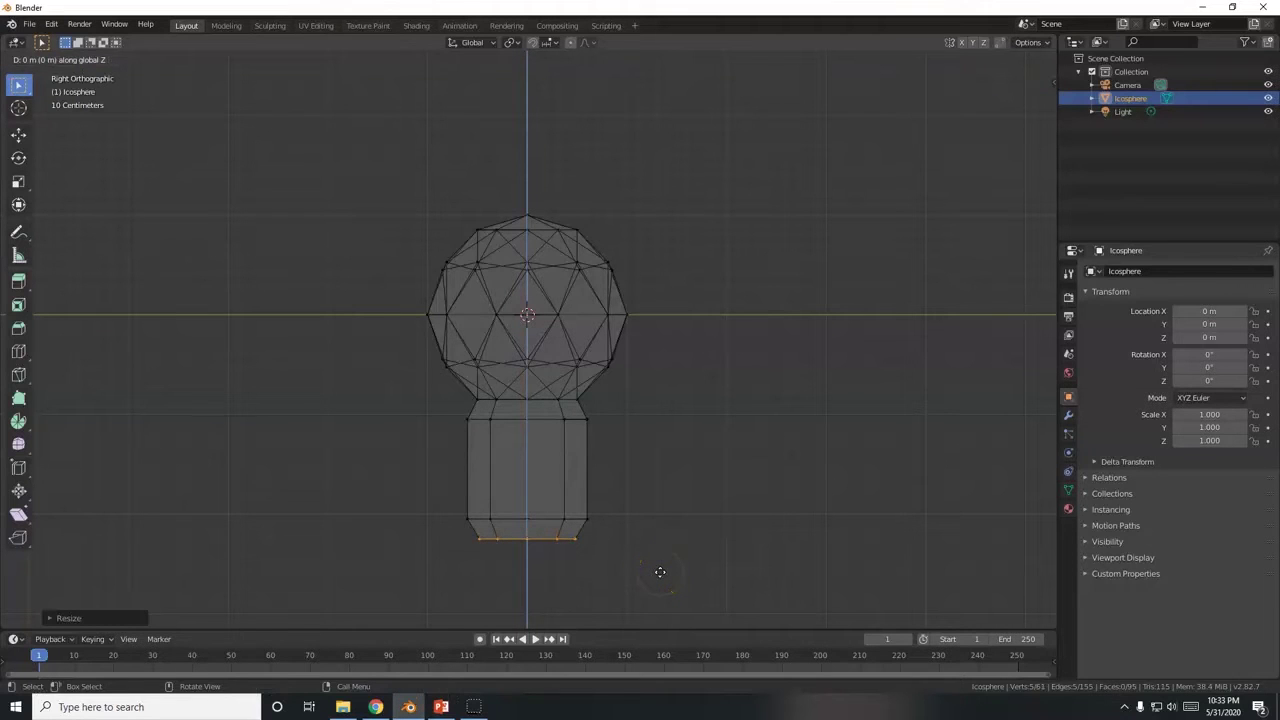
type("-.5")
key("Return")
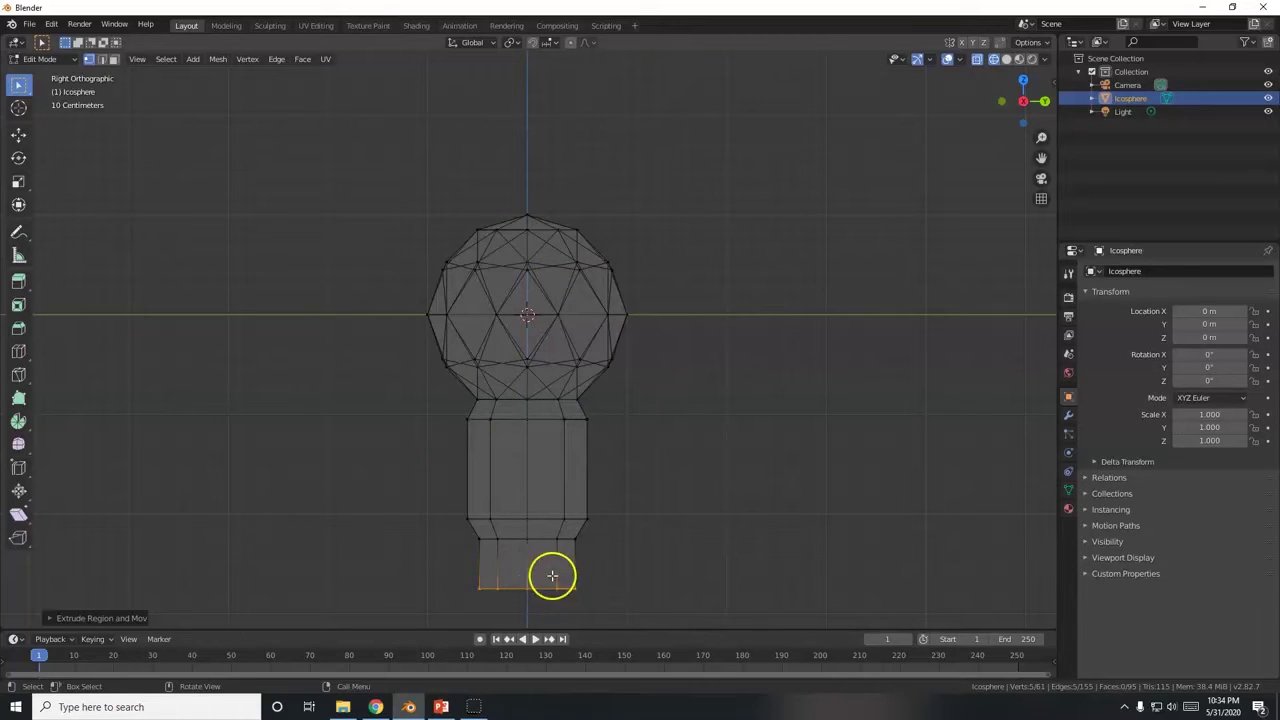
scroll(660, 503, "down", 1)
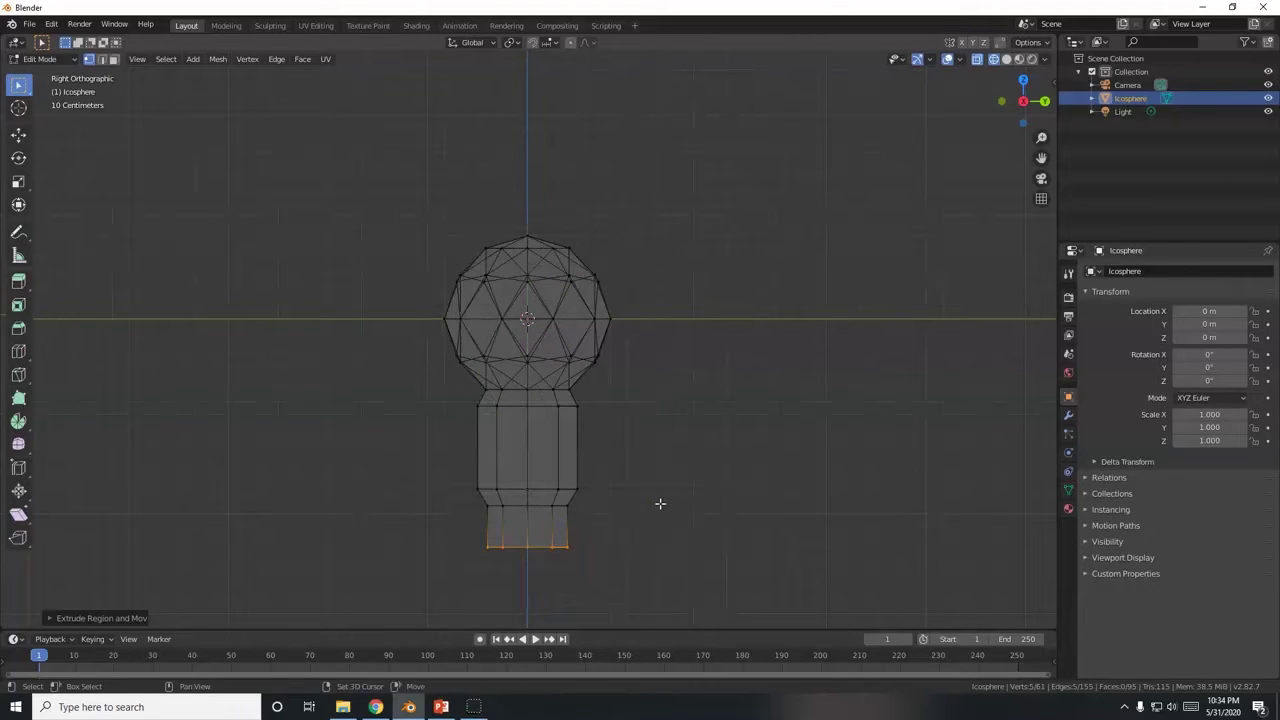
middle_click_drag(660, 503, 671, 349, "shift")
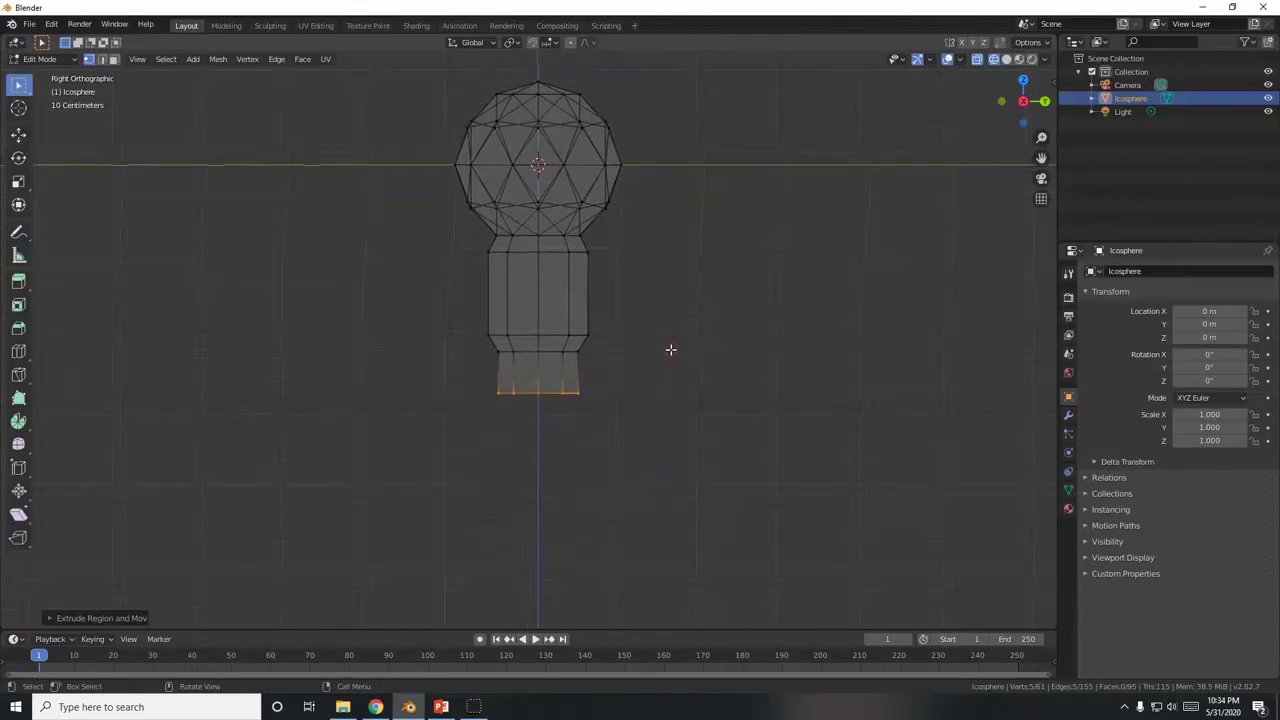
key("alt+Tab")
left_click(130, 612)
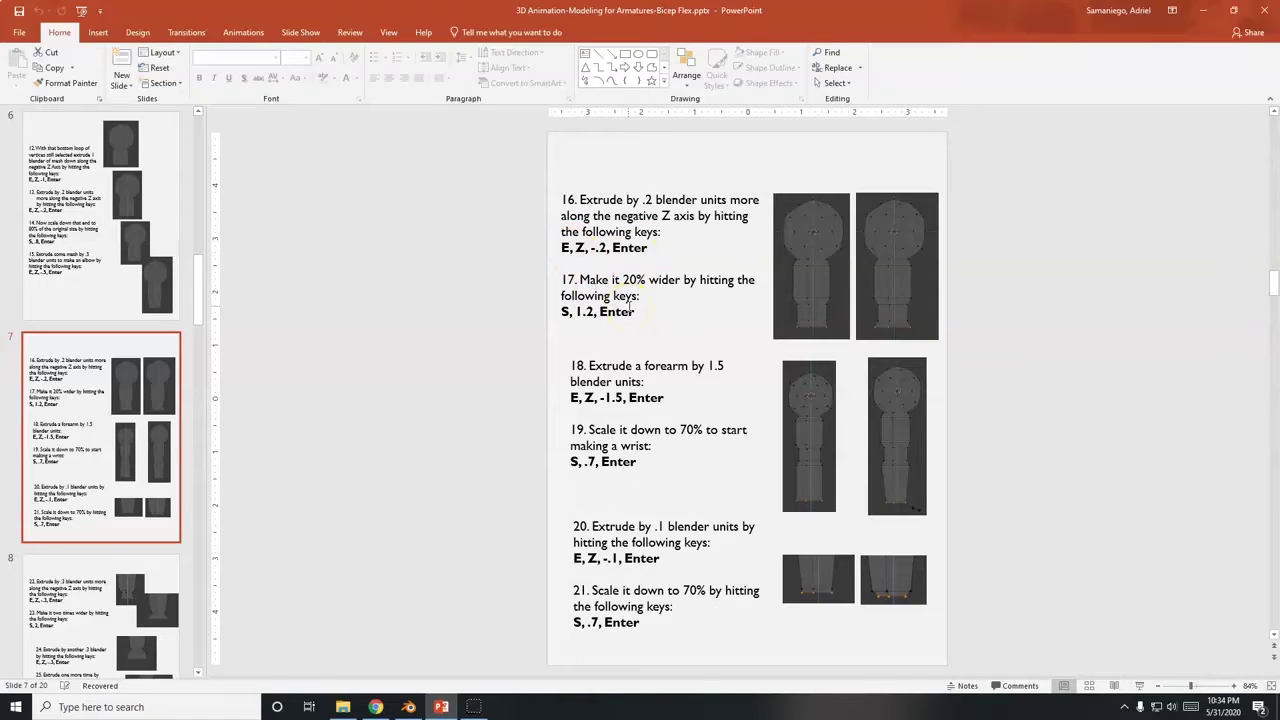
Step: Extrude the arm end a short way further down along Z (ez-0.02)
key("alt+Tab")
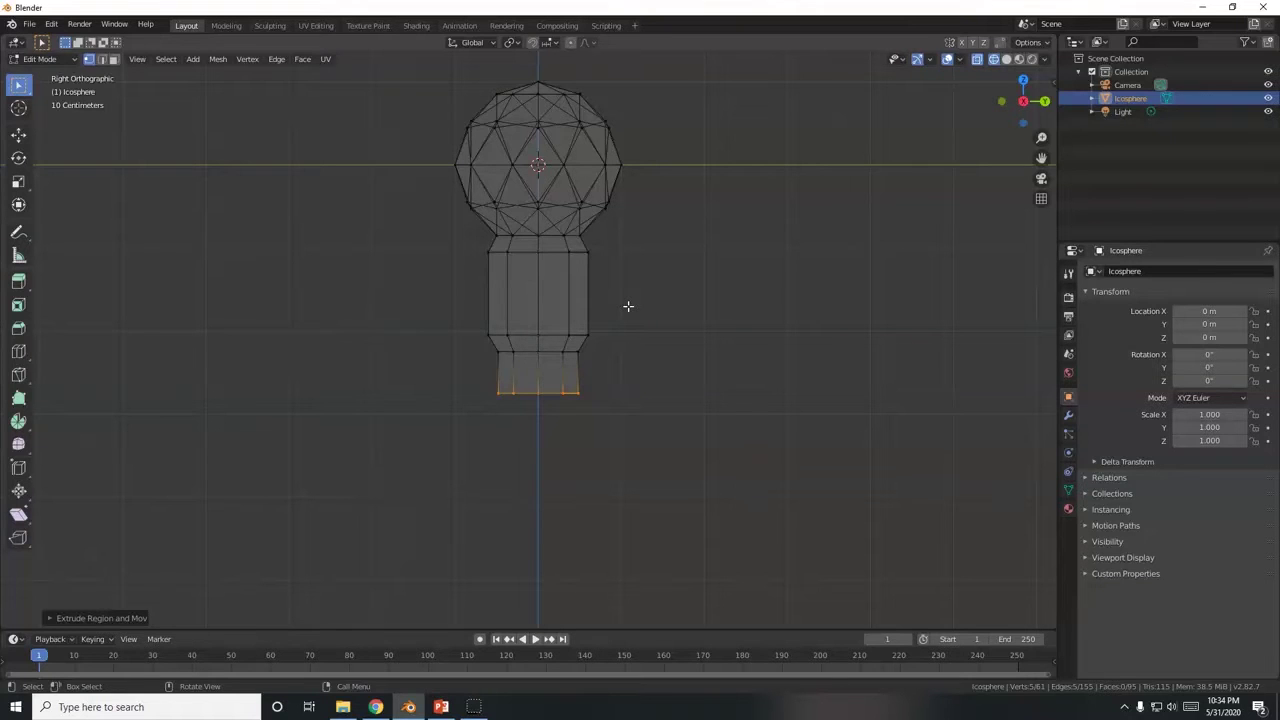
type("ez-0.02")
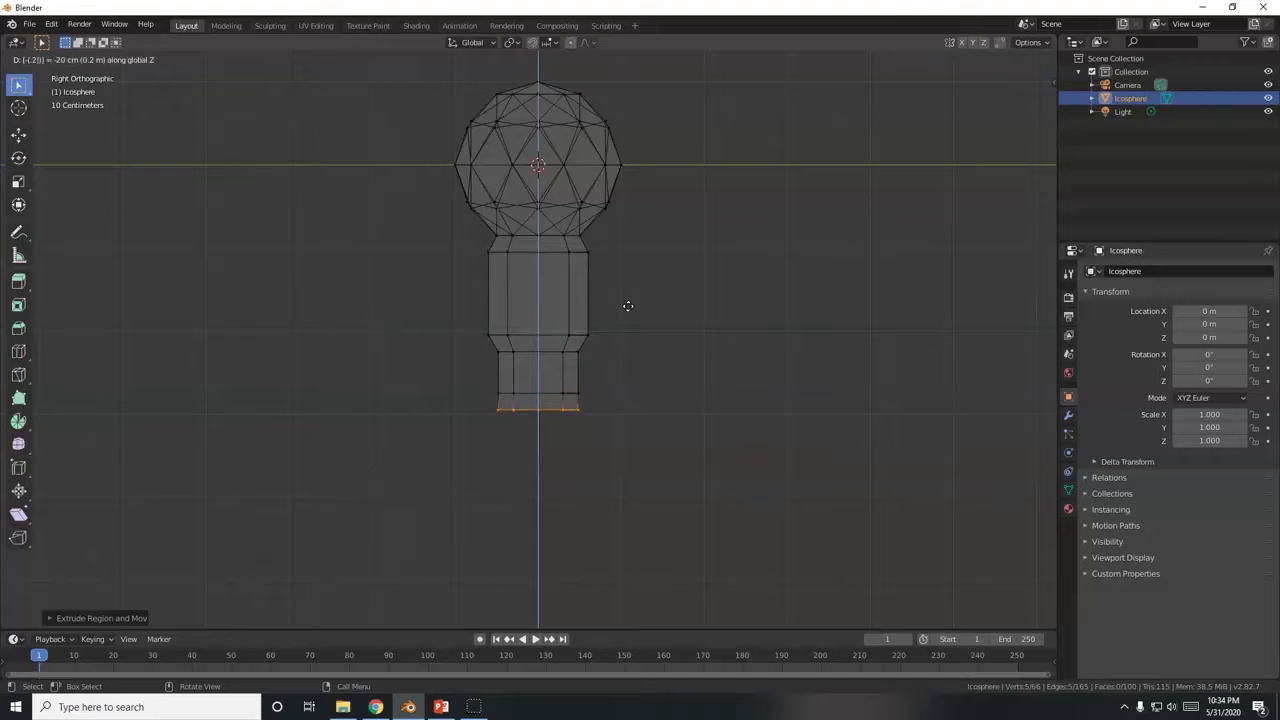
key("Return")
key("alt+Tab")
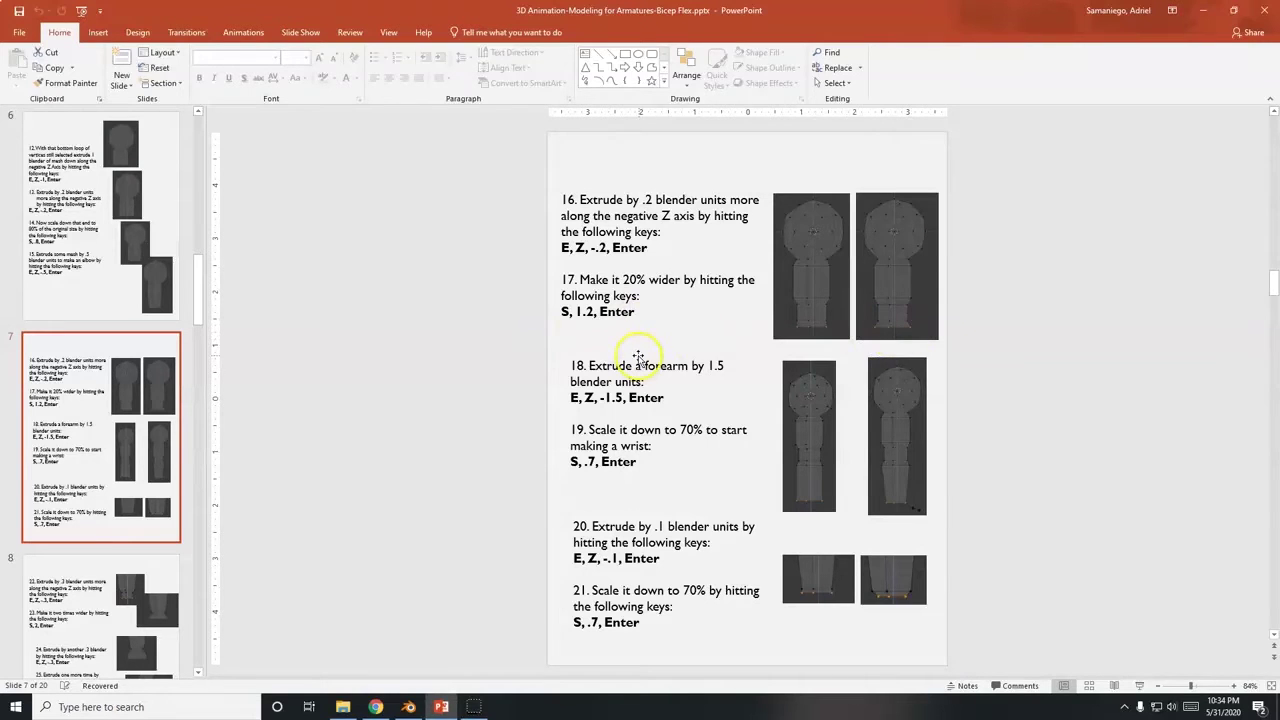
Step: Widen the arm end 1.2× and start a 1.5 m forearm extrusion along Z
key("alt+Tab")
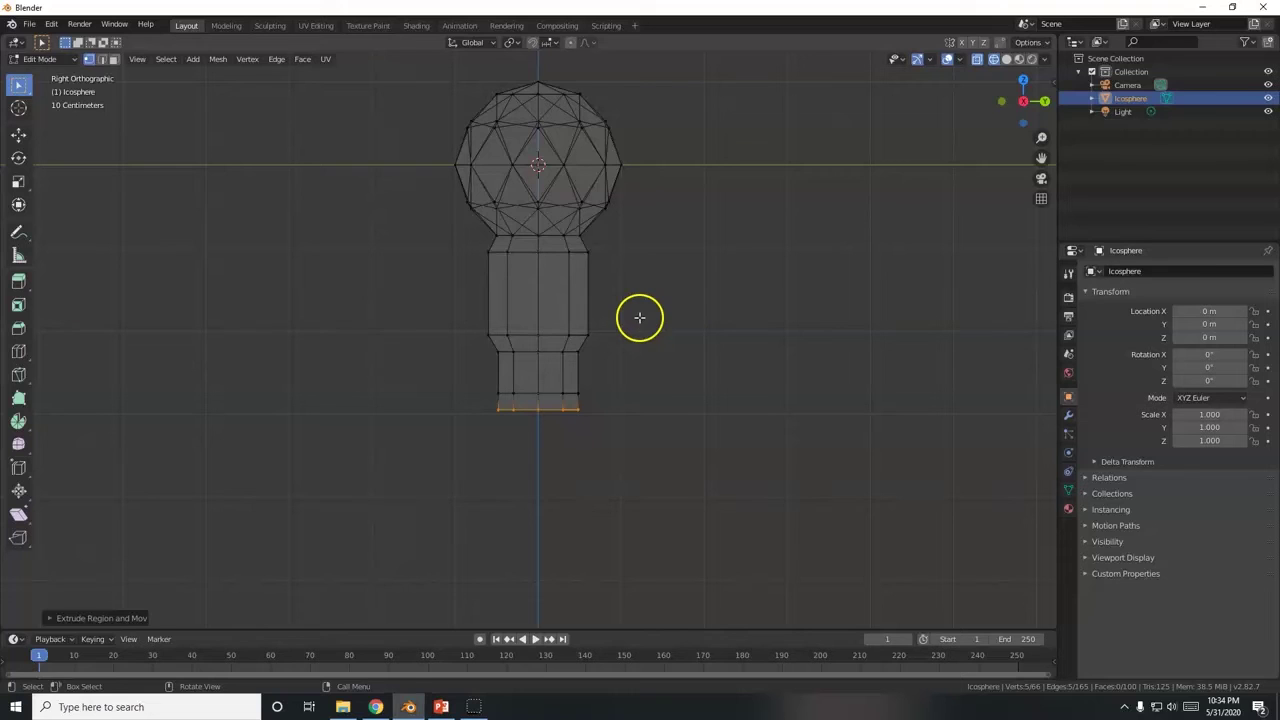
type("s1.2")
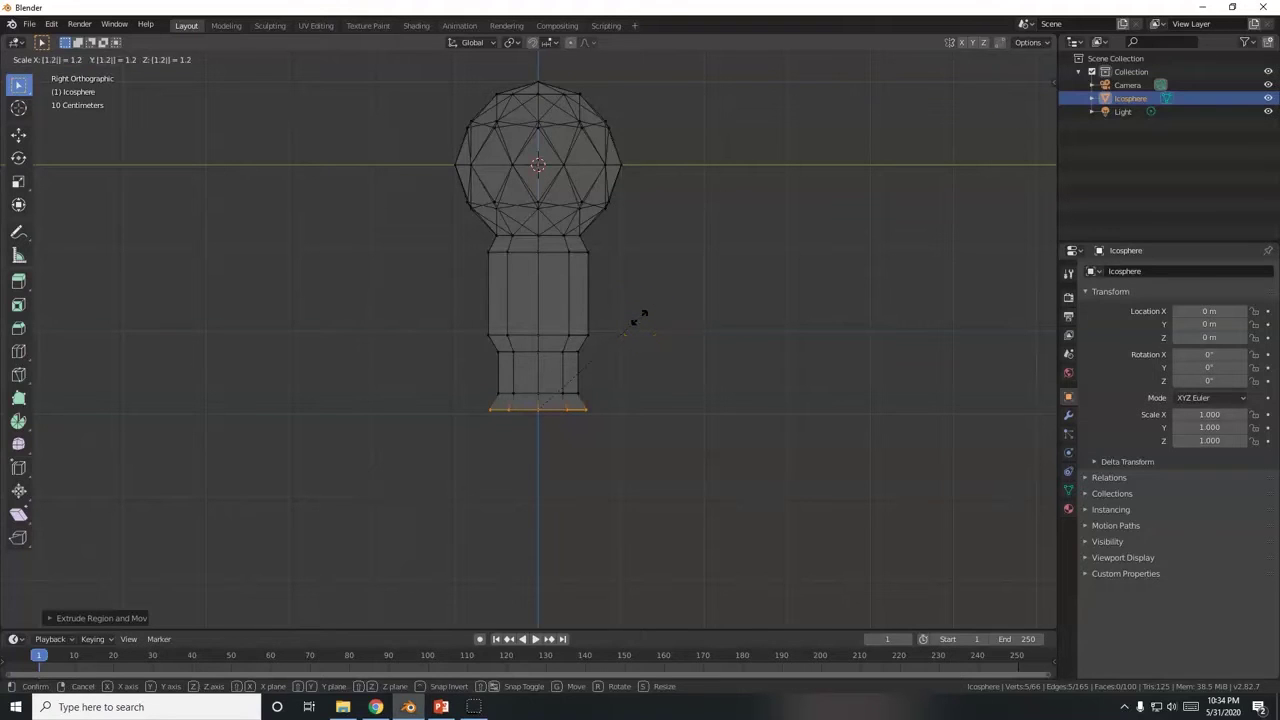
key("Return")
key("alt+Tab")
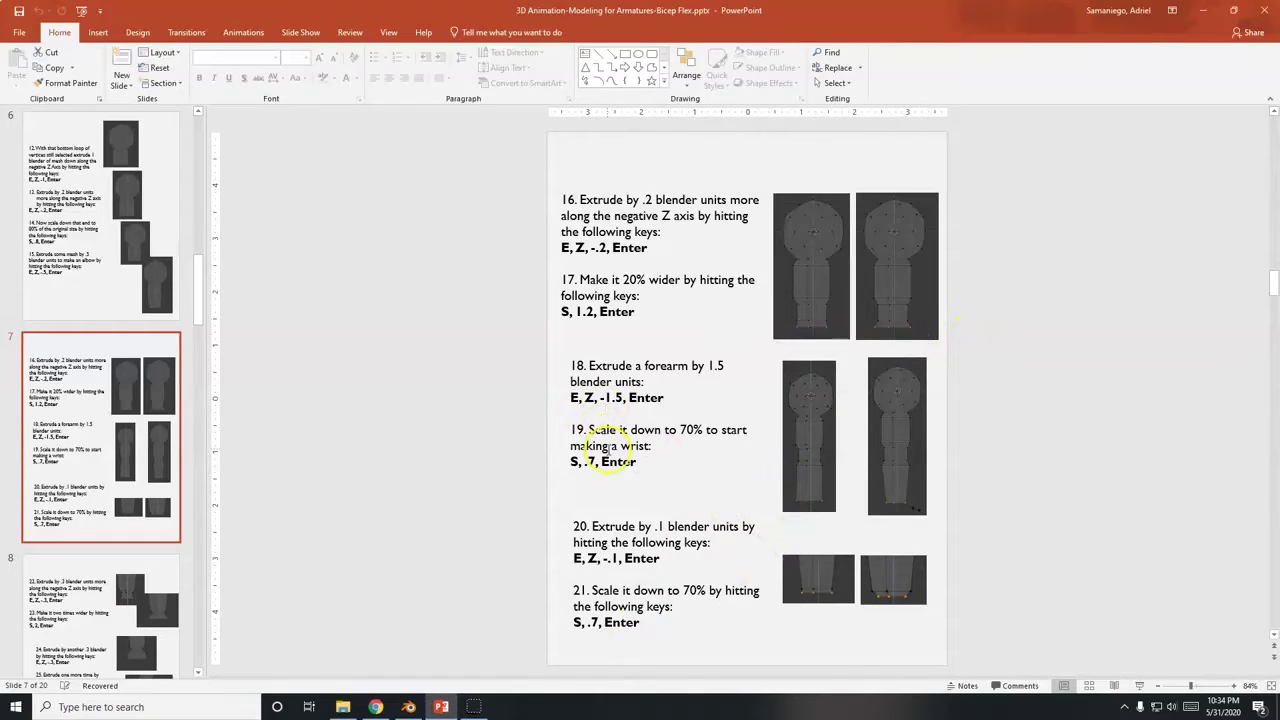
key("alt+Tab")
type("ez-1.5")
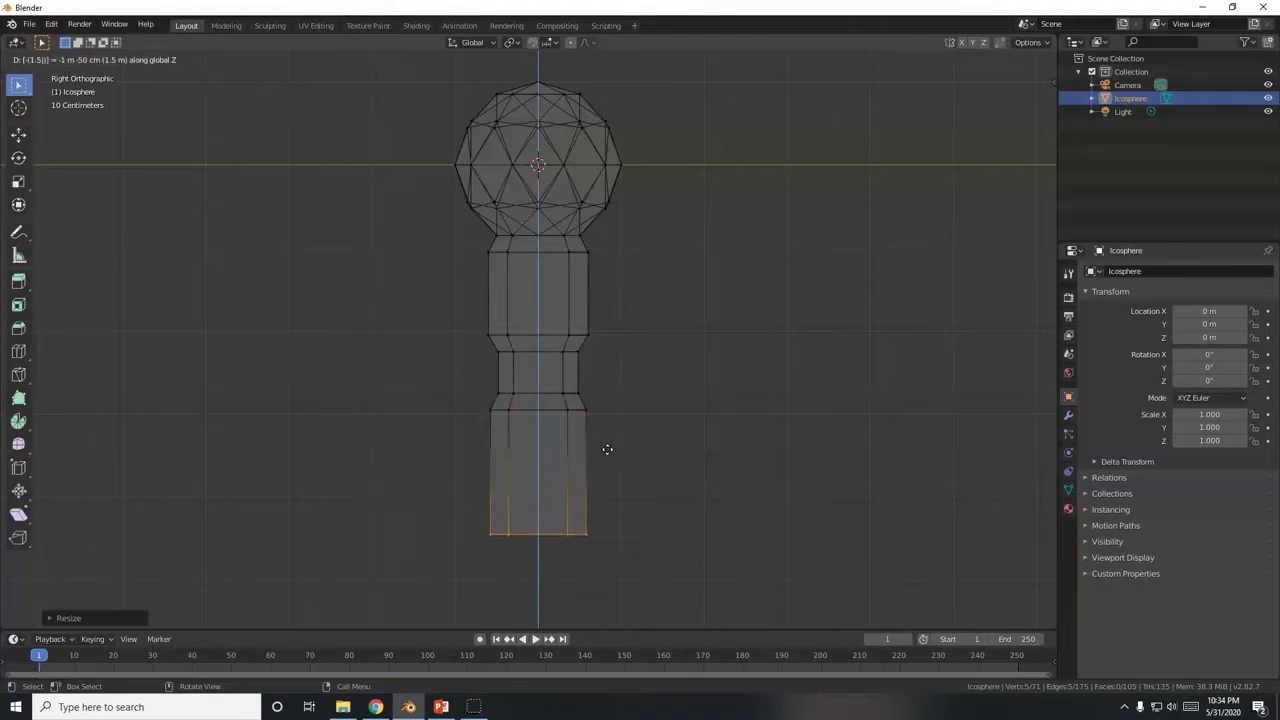
Step: Confirm the 1.5 m forearm extrusion and shrink its bottom ring to 70%
key("Return")
scroll(607, 449, "down", 1)
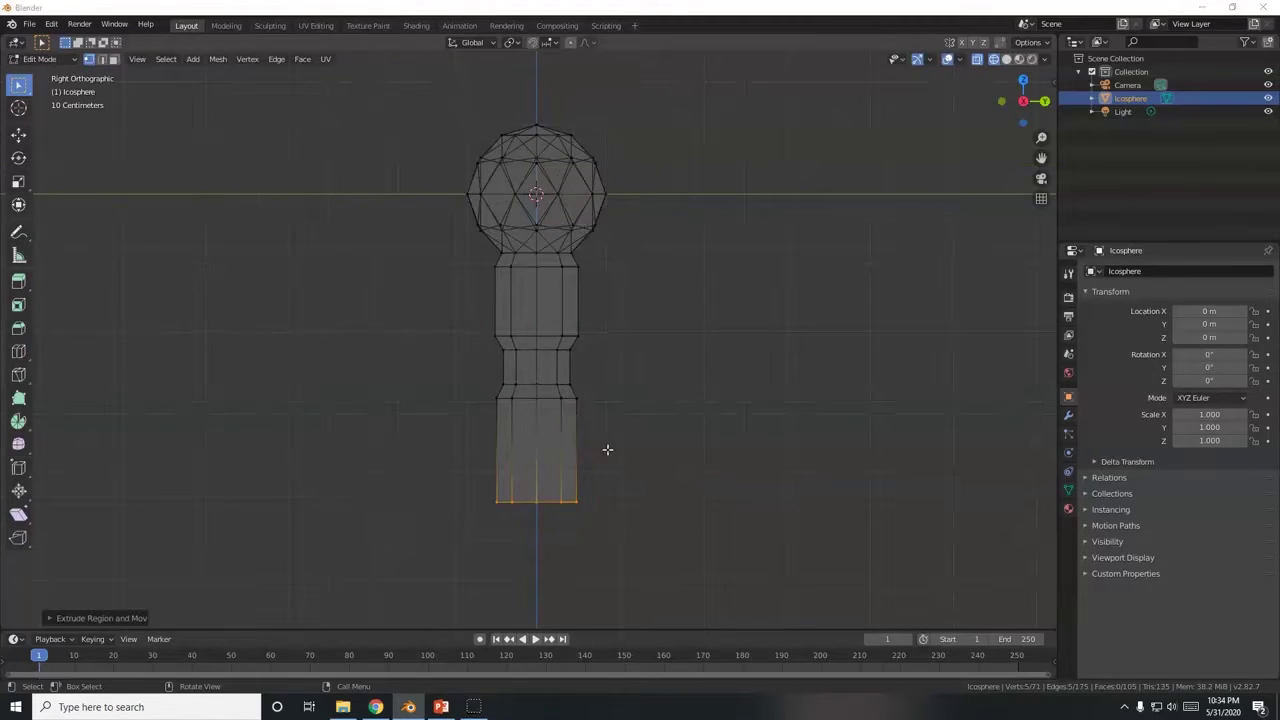
key("alt+Tab")
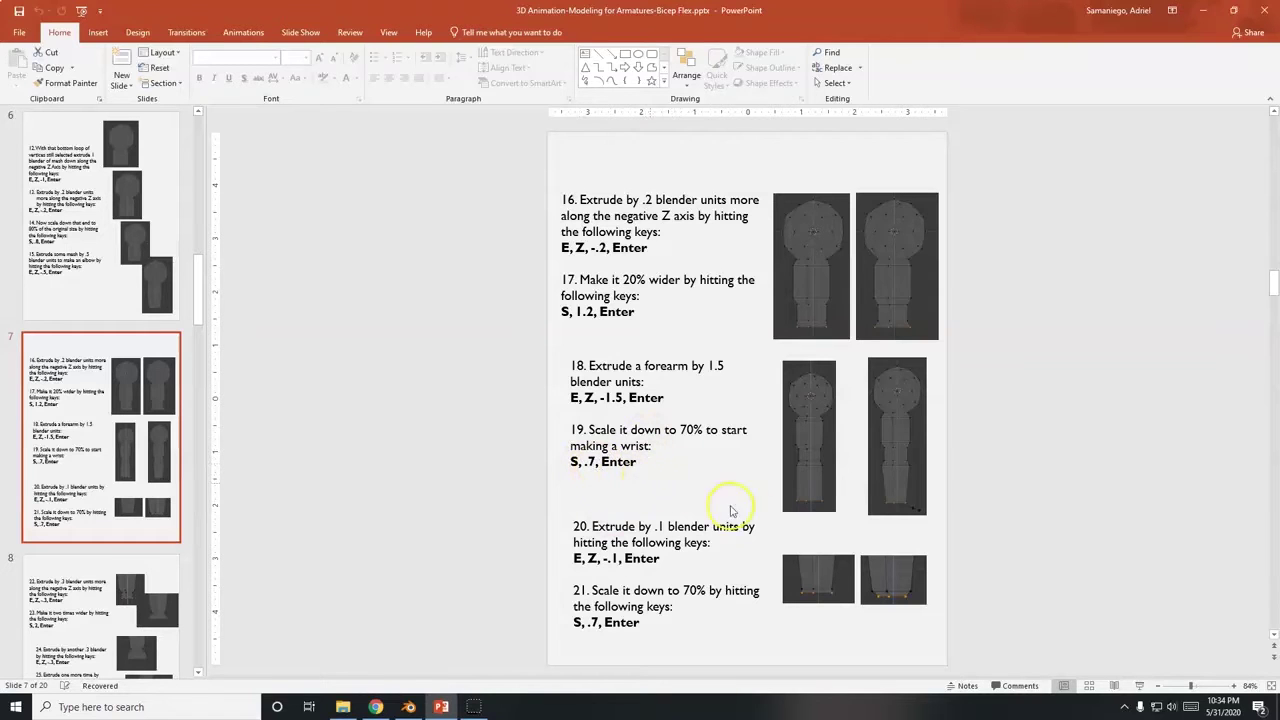
key("alt+Tab")
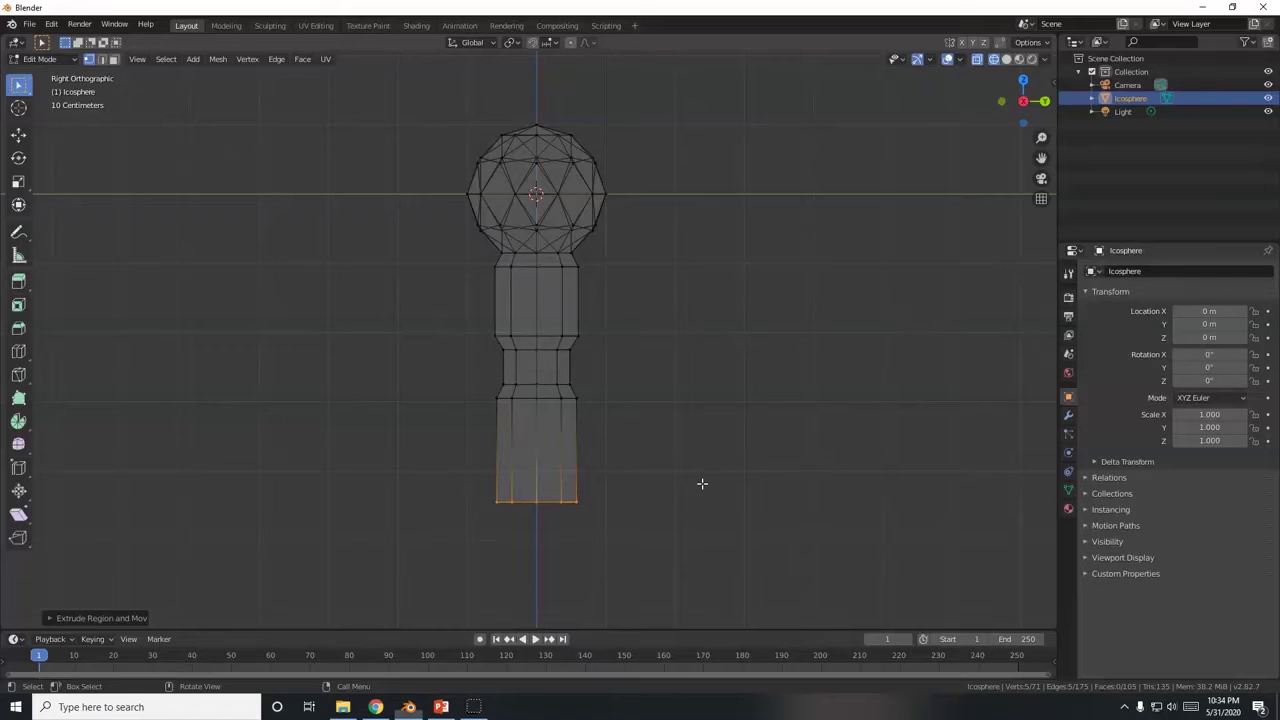
type("s.75")
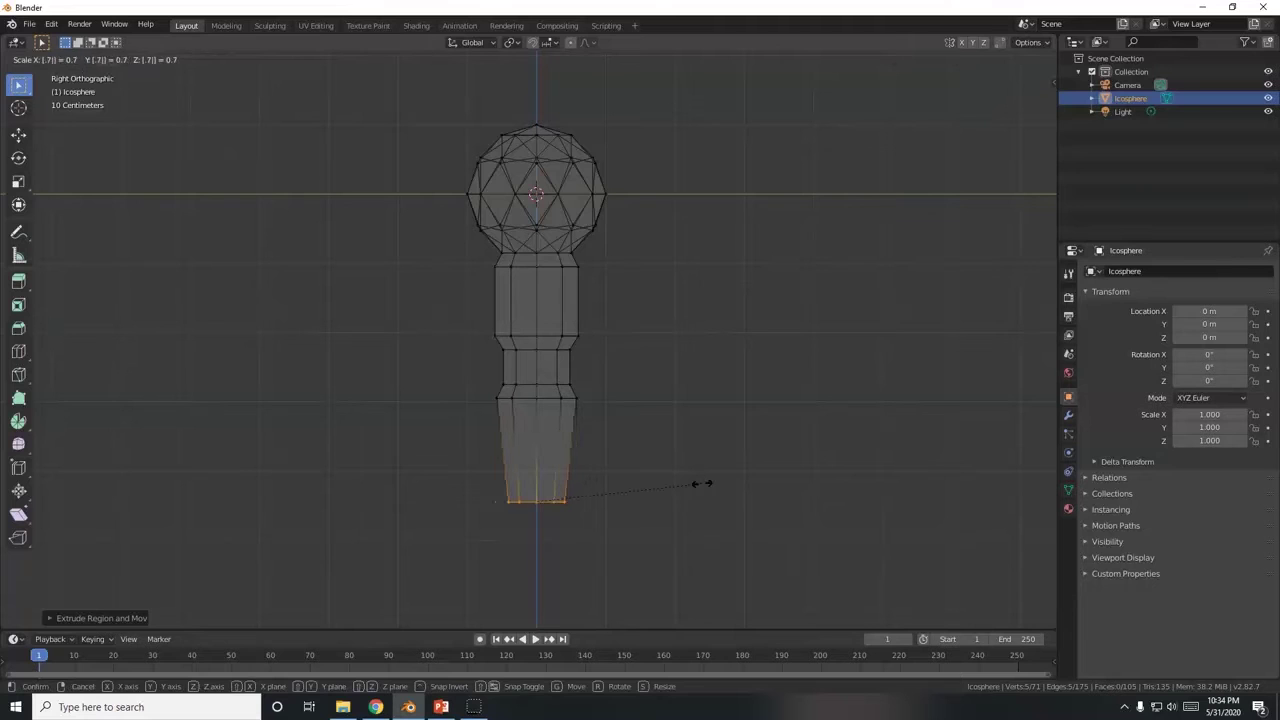
key("Return")
Step: Extrude a short 0.1 wrist segment straight down below the forearm
key("alt+Tab")
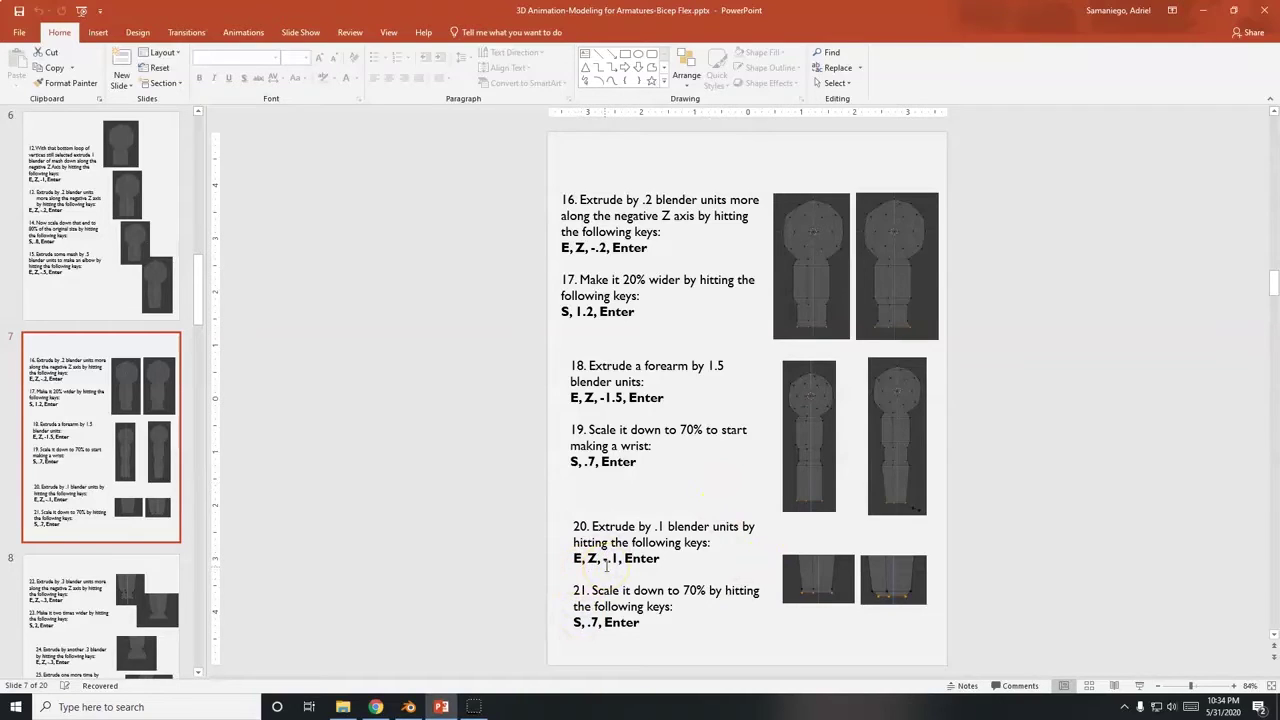
key("alt+Tab")
key("e")
key("z")
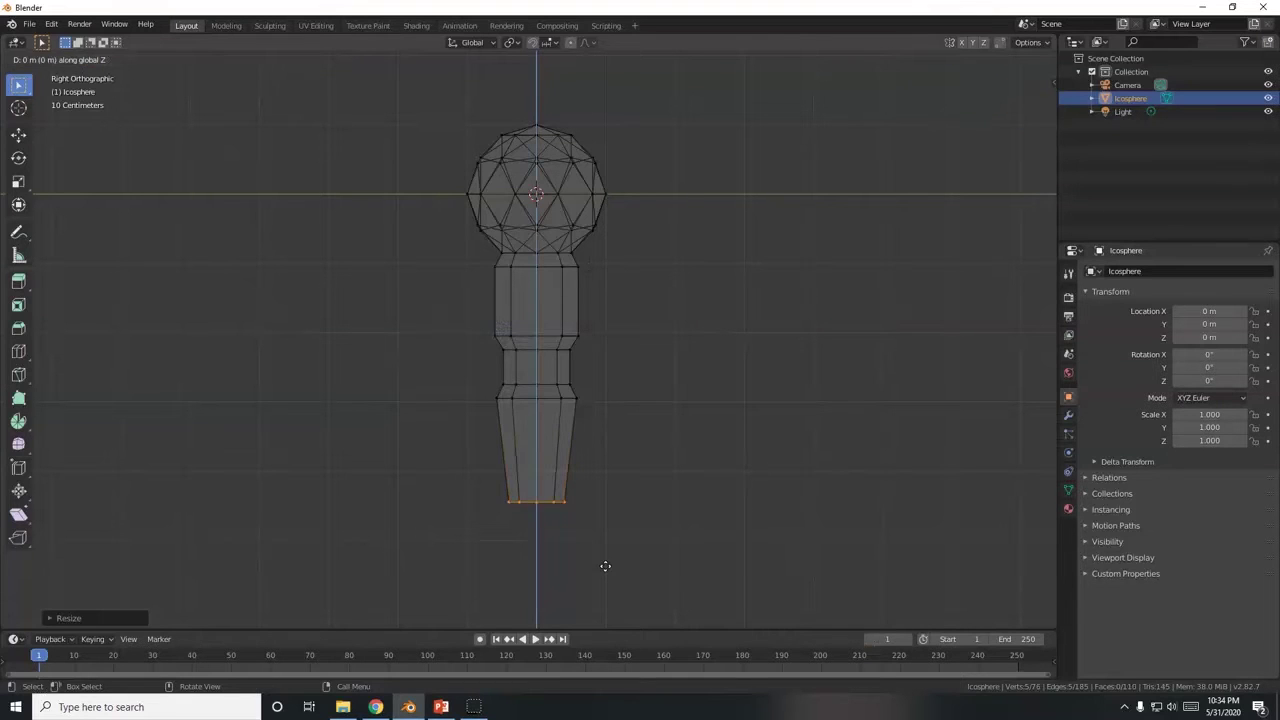
left_click(605, 566)
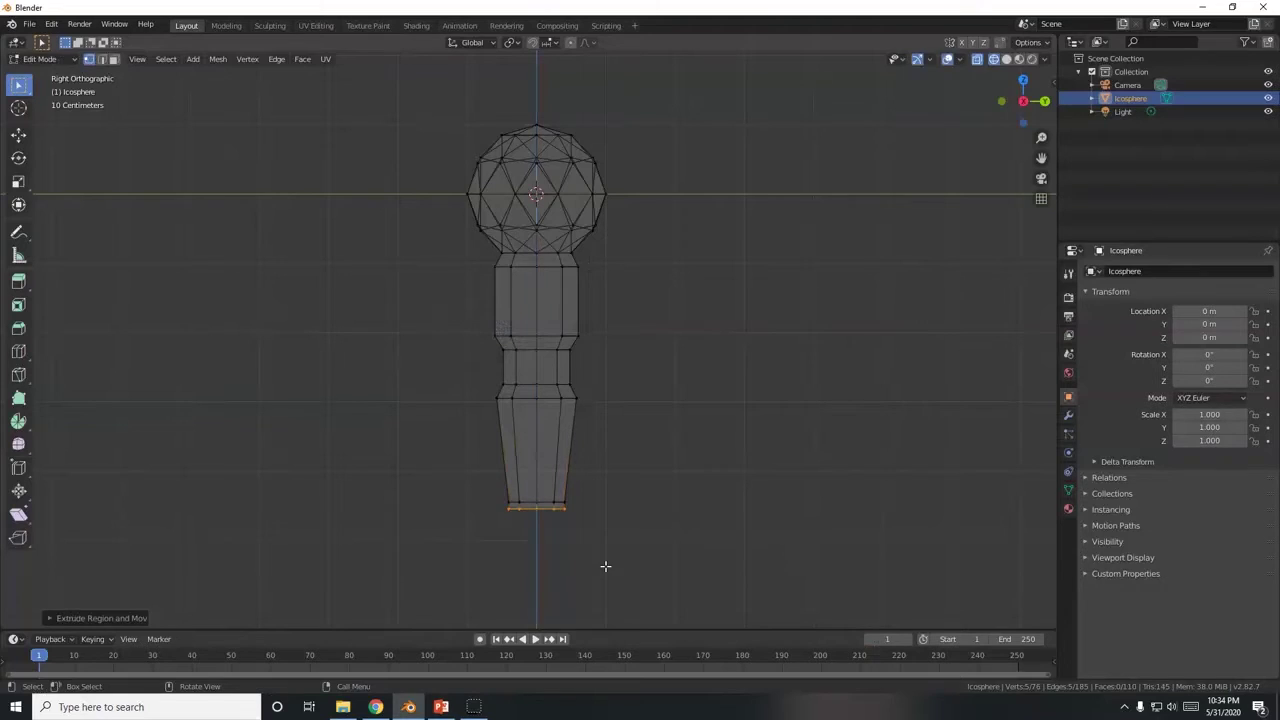
Step: Shrink the new wrist ring to 70%, then bring up instruction slide 8
key("alt+Tab")
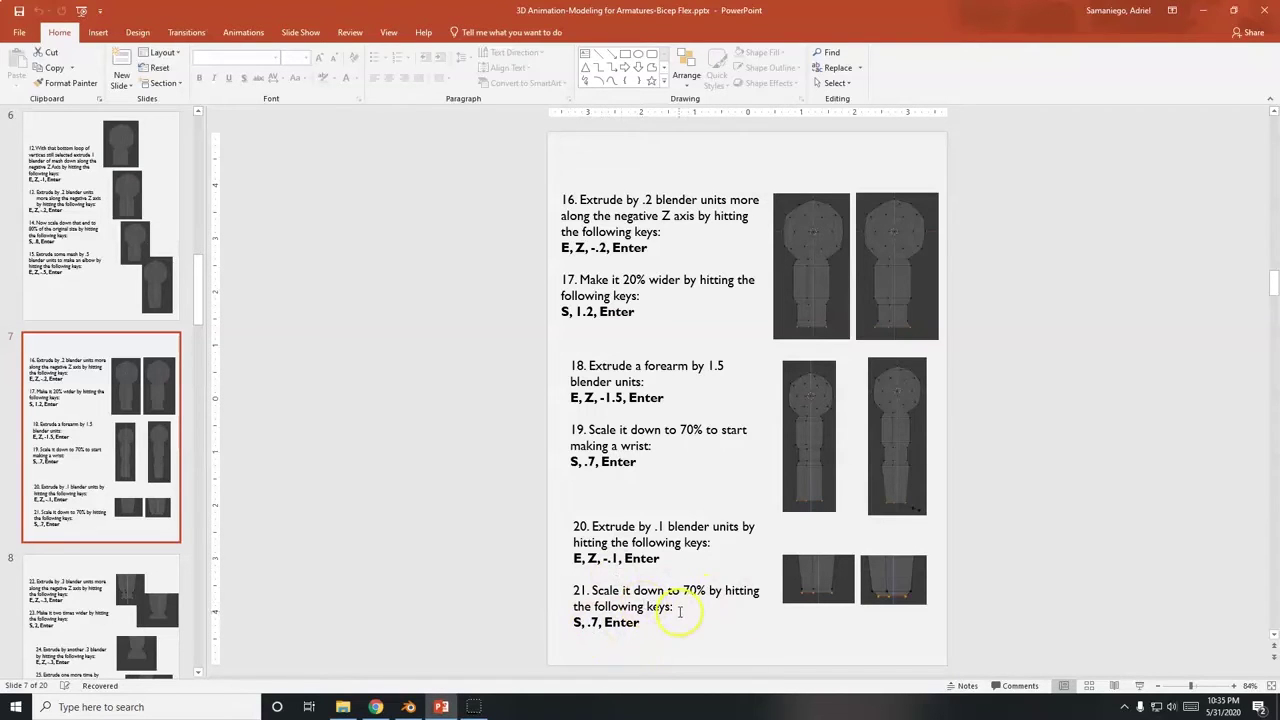
key("alt+Tab")
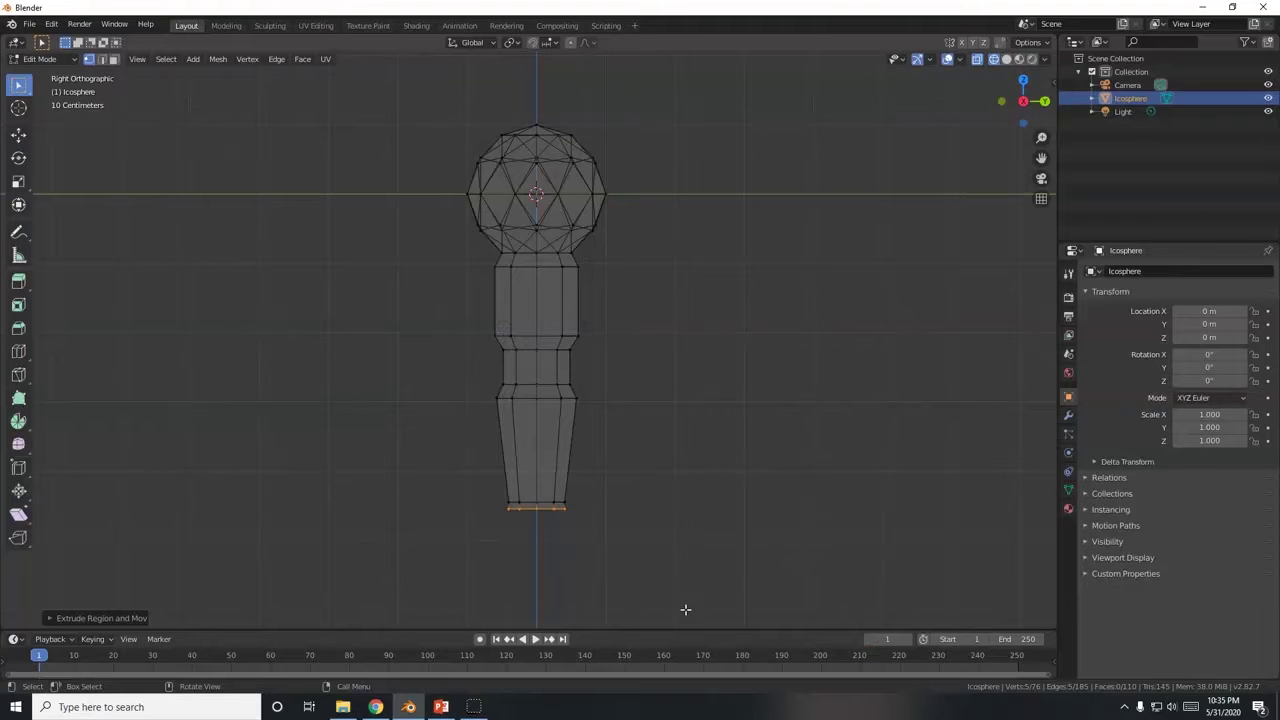
type("s.7")
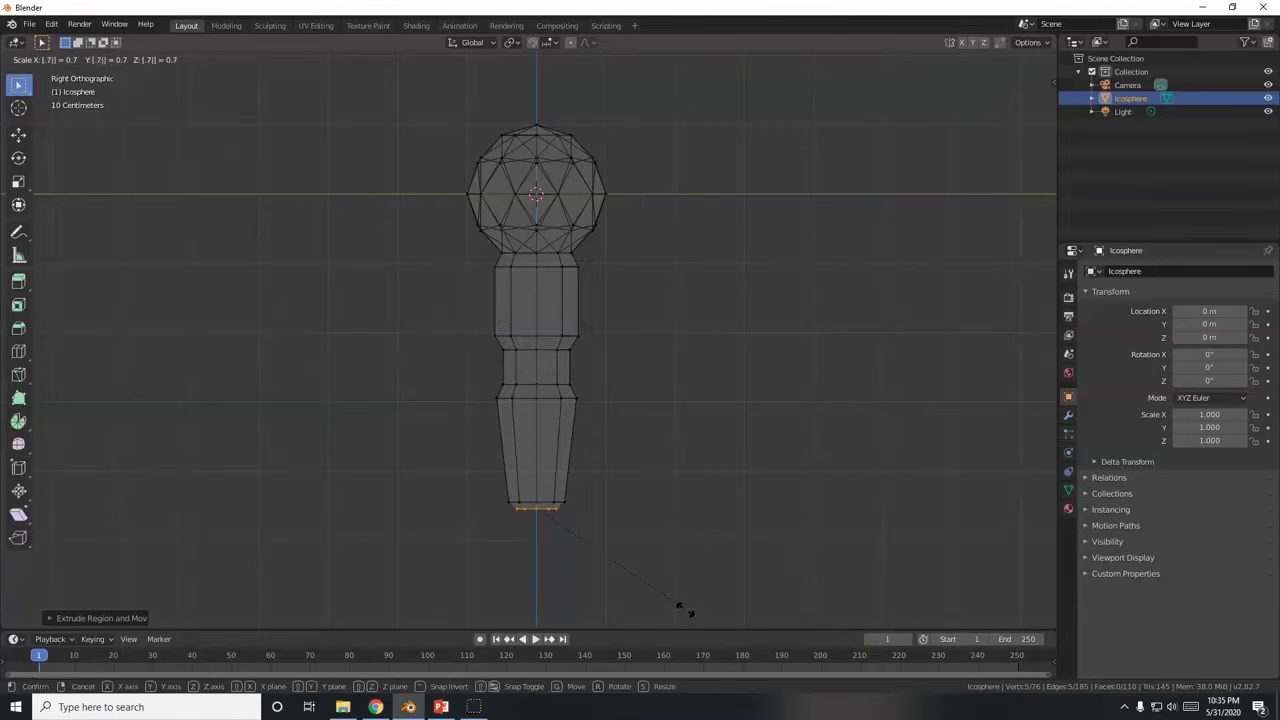
key("Return")
key("alt+Tab")
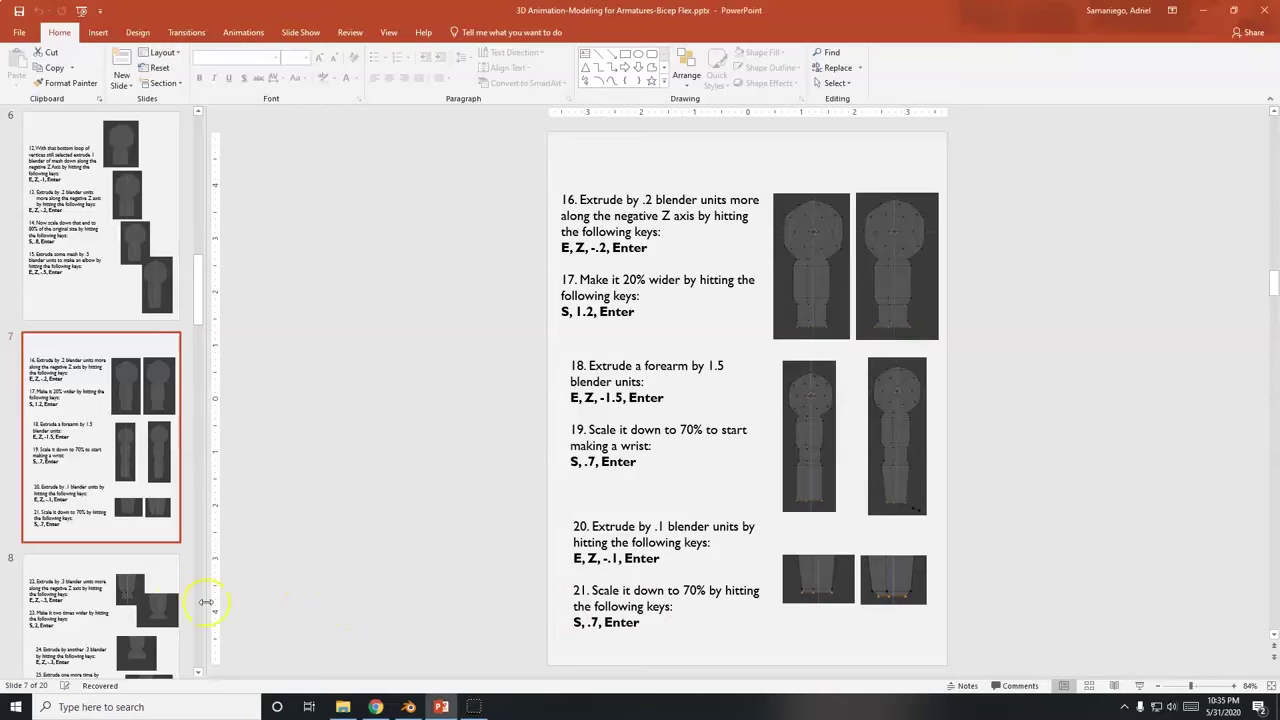
left_click(112, 590)
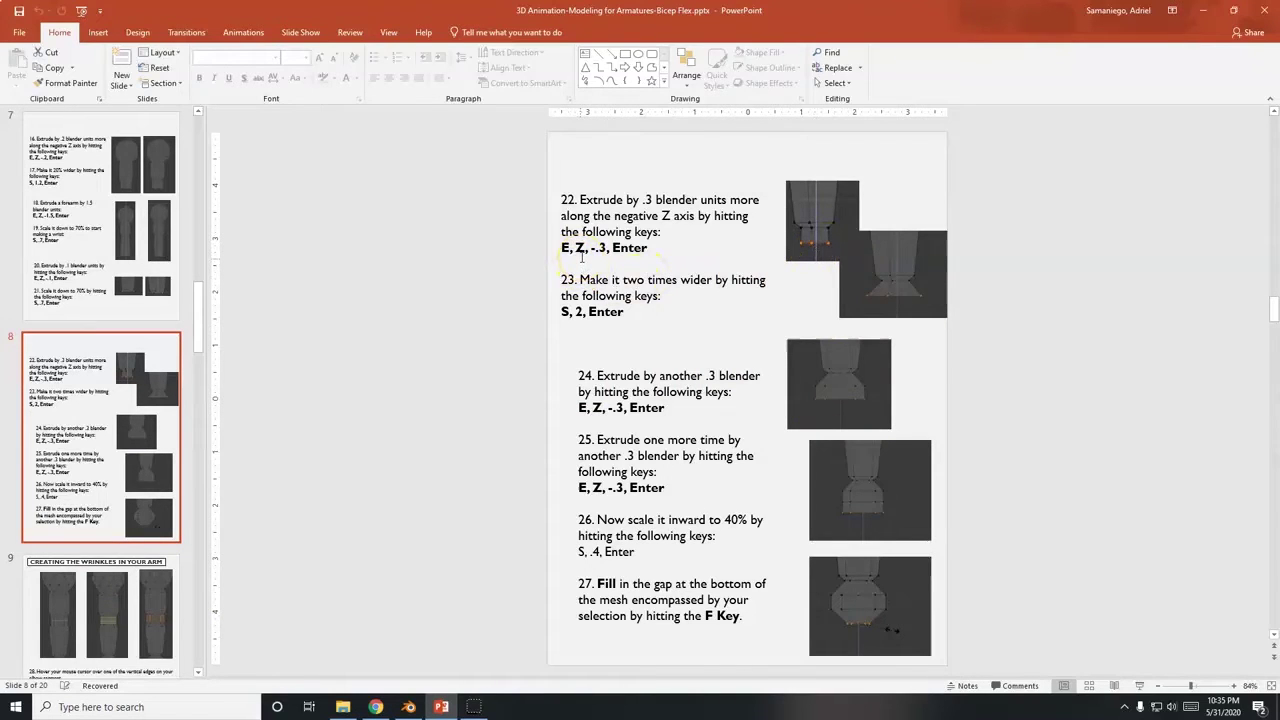
Step: Extrude the hand 0.3 down from the wrist and scale its ring to double width
key("alt+Tab")
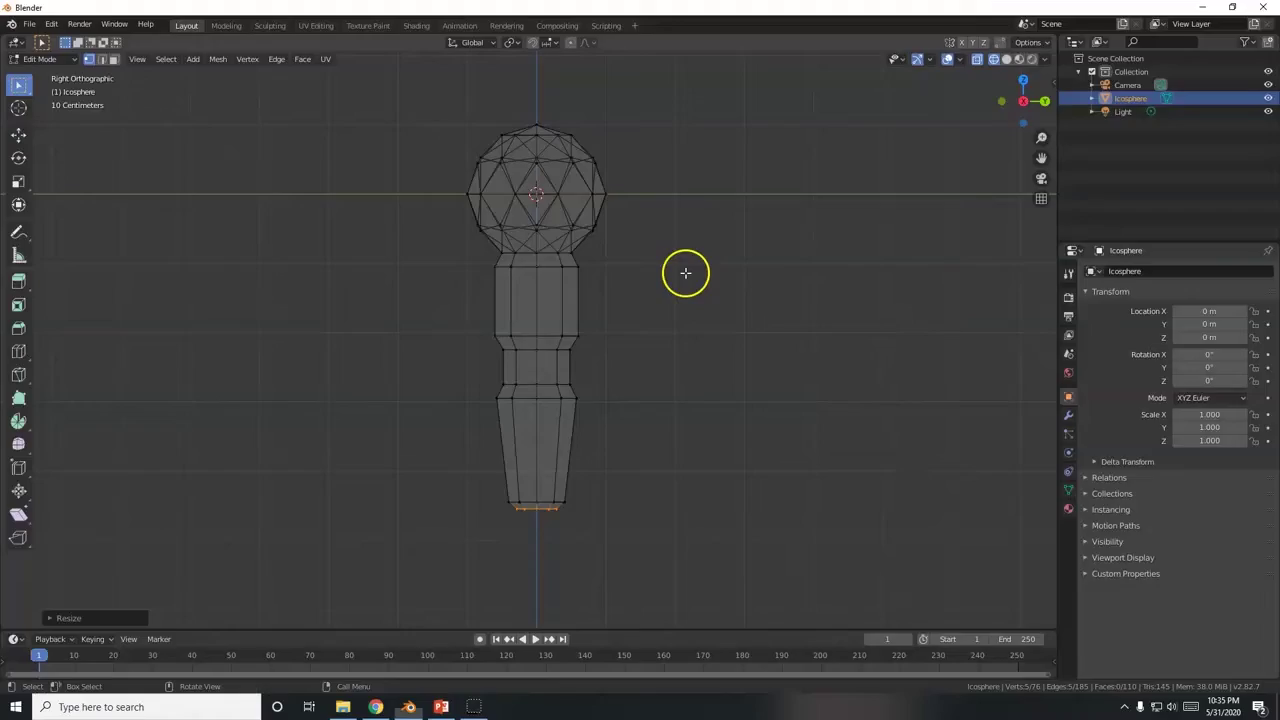
key("e")
key("z")
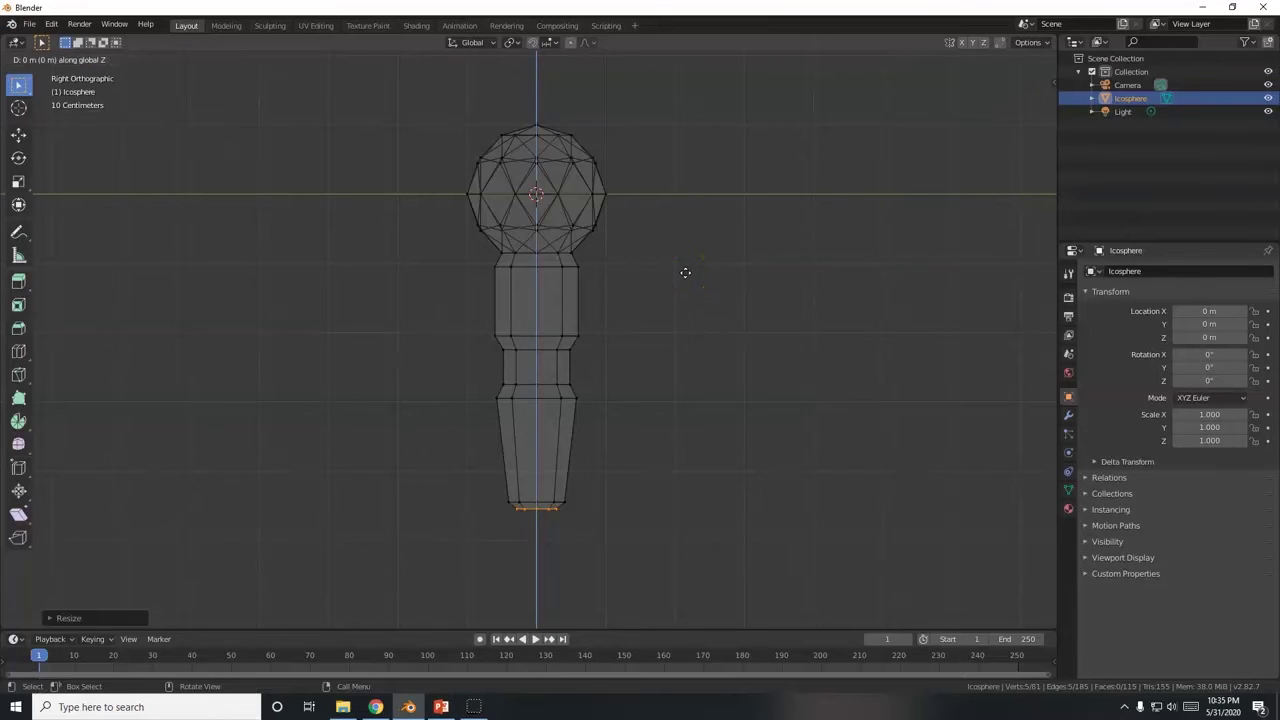
type("-.3")
key("Return")
key("alt+Tab")
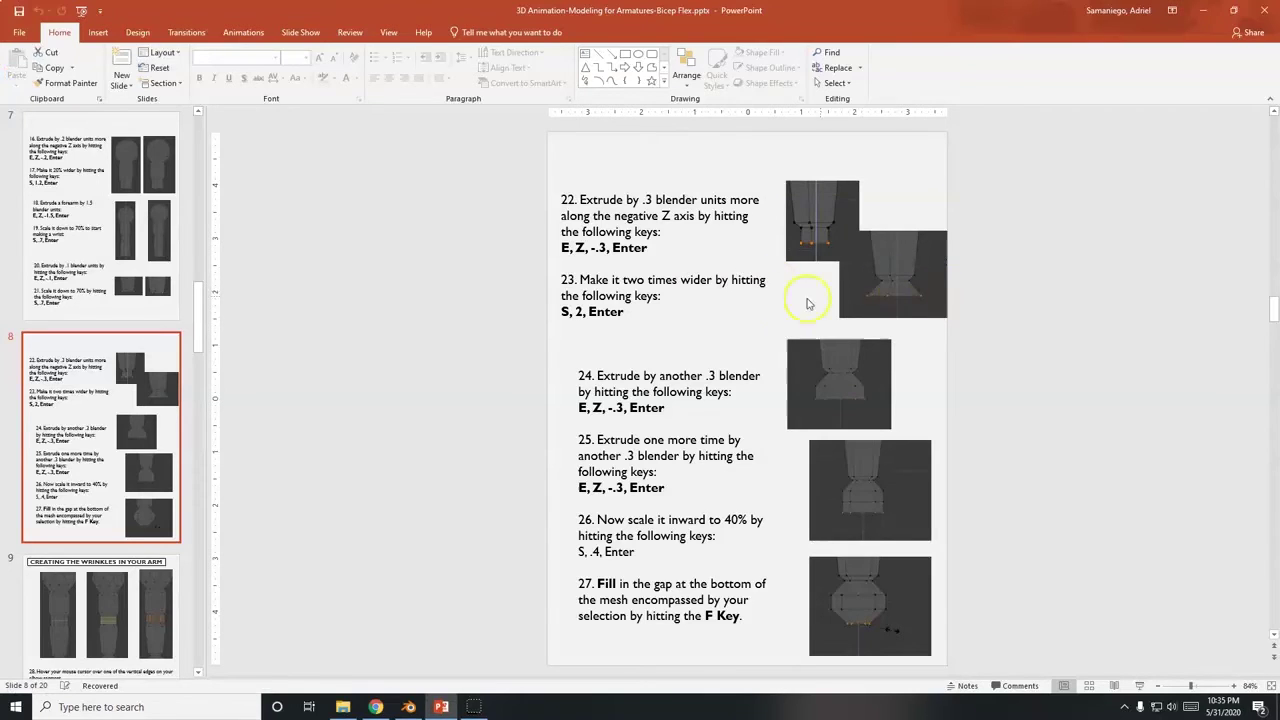
key("alt+Tab")
type("s2")
key("Return")
Step: Add two more downward extrusions below the hand block
key("alt+Tab")
key("alt+Tab")
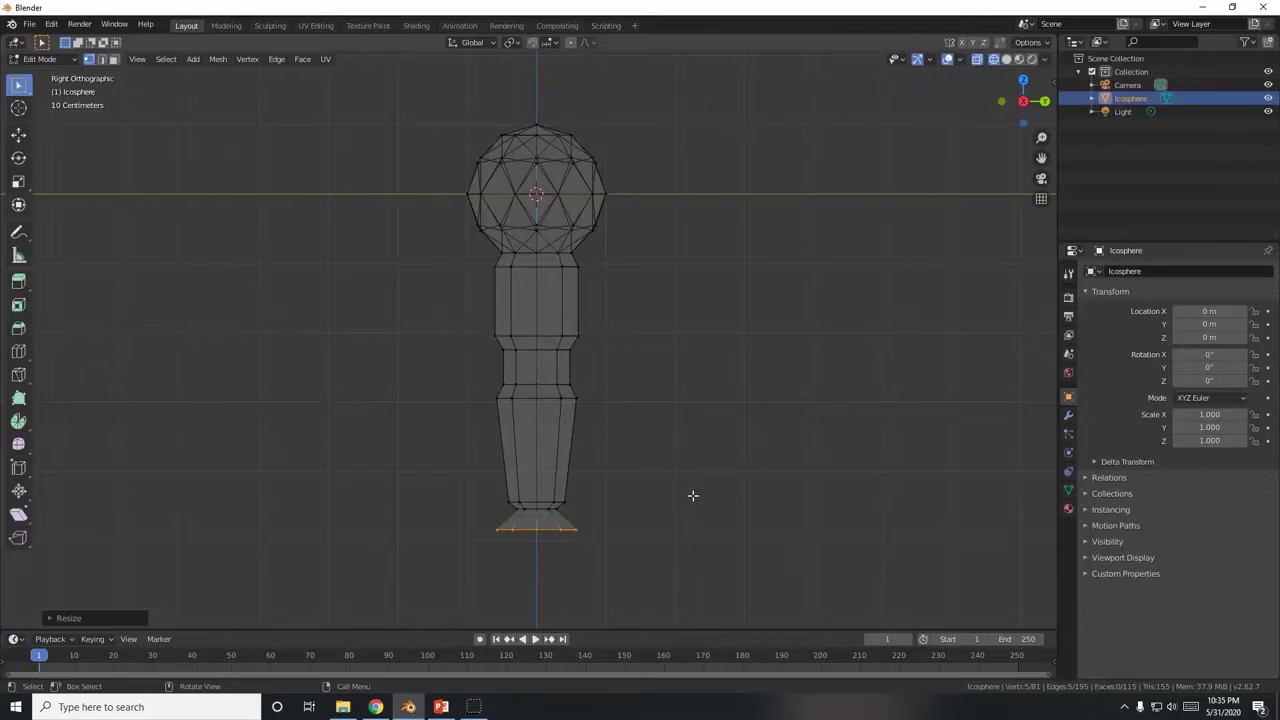
type("ez-0.03")
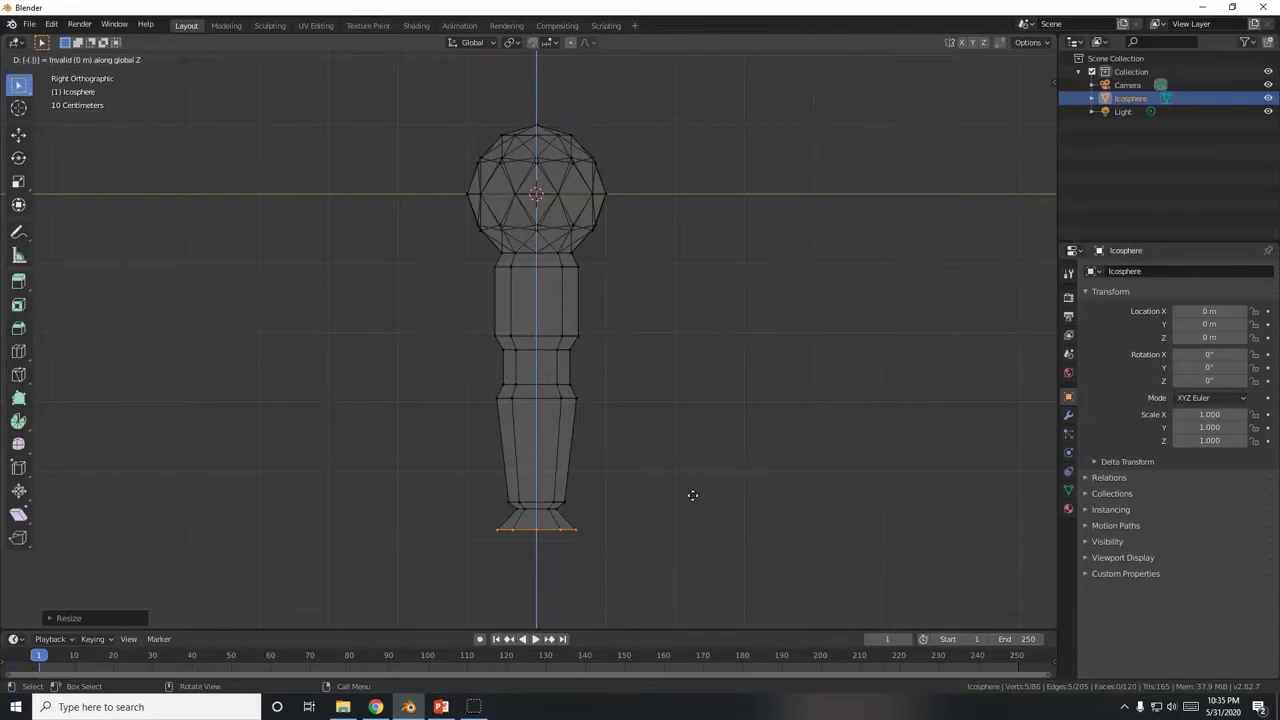
key("Return")
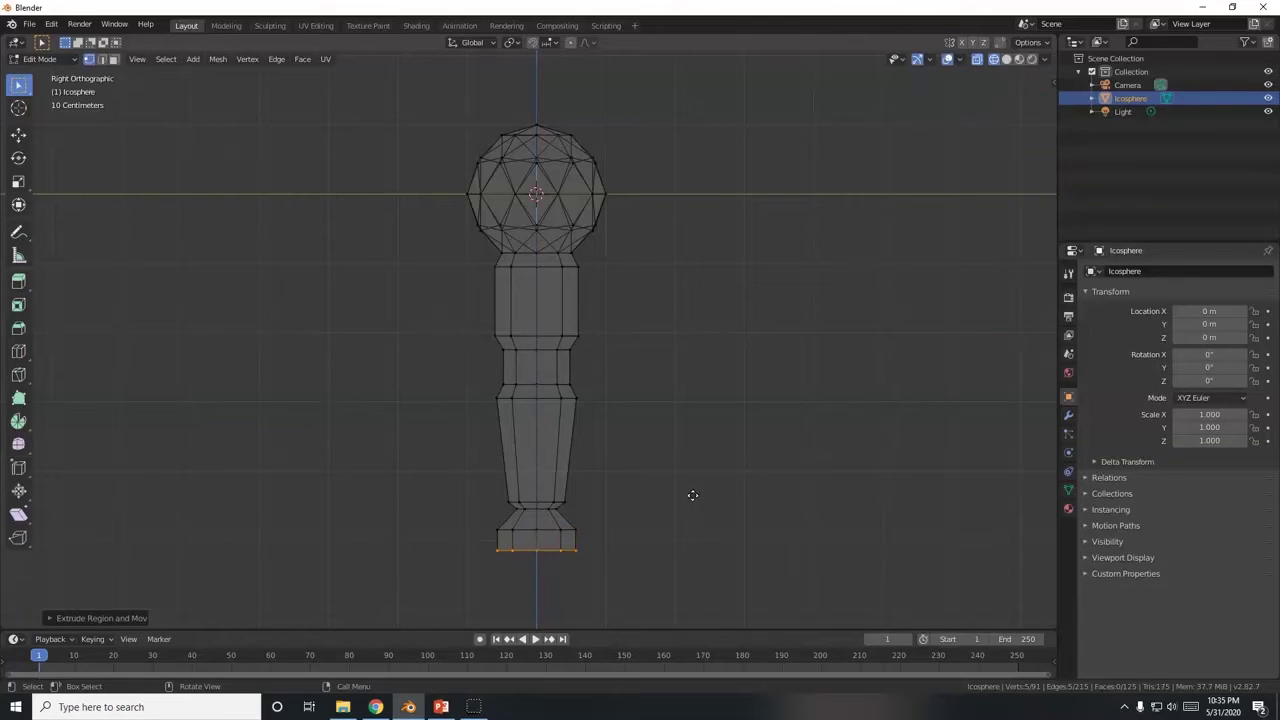
type("ez-0.03")
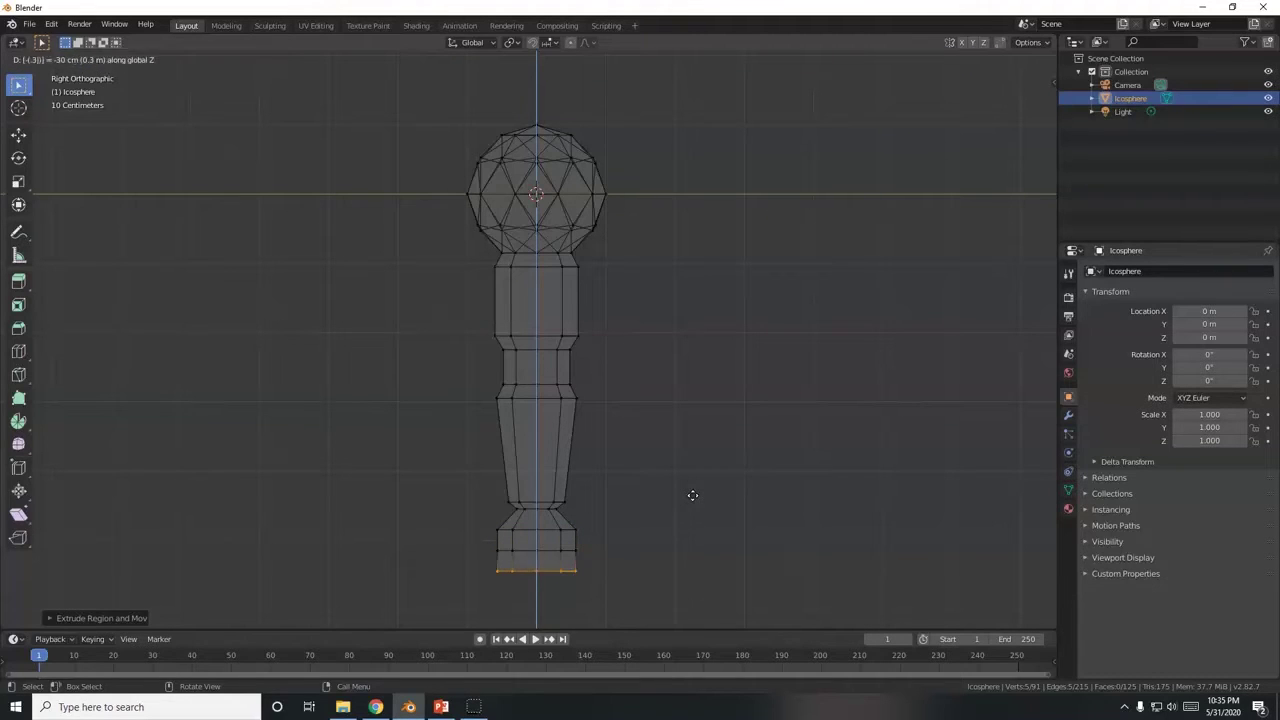
key("Return")
scroll(693, 495, "down", 2)
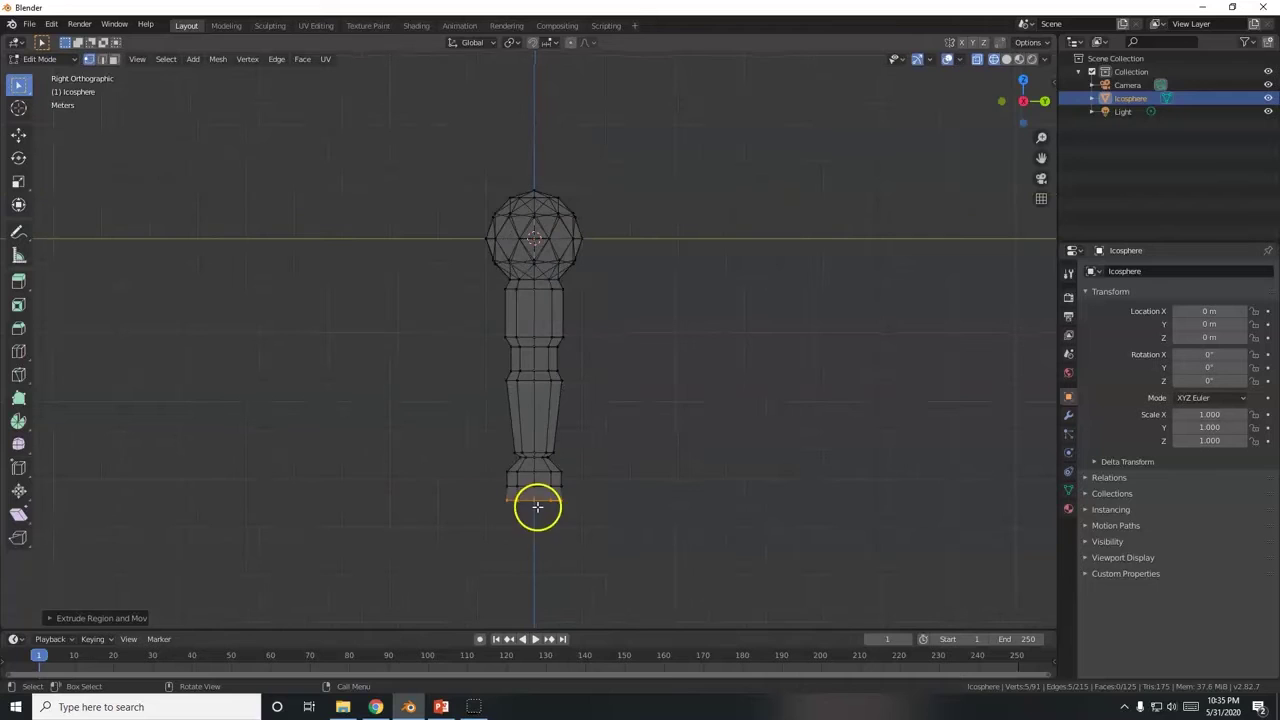
Step: In the slides, bold the 'S, .4, Enter' line and save the presentation
key("alt+Tab")
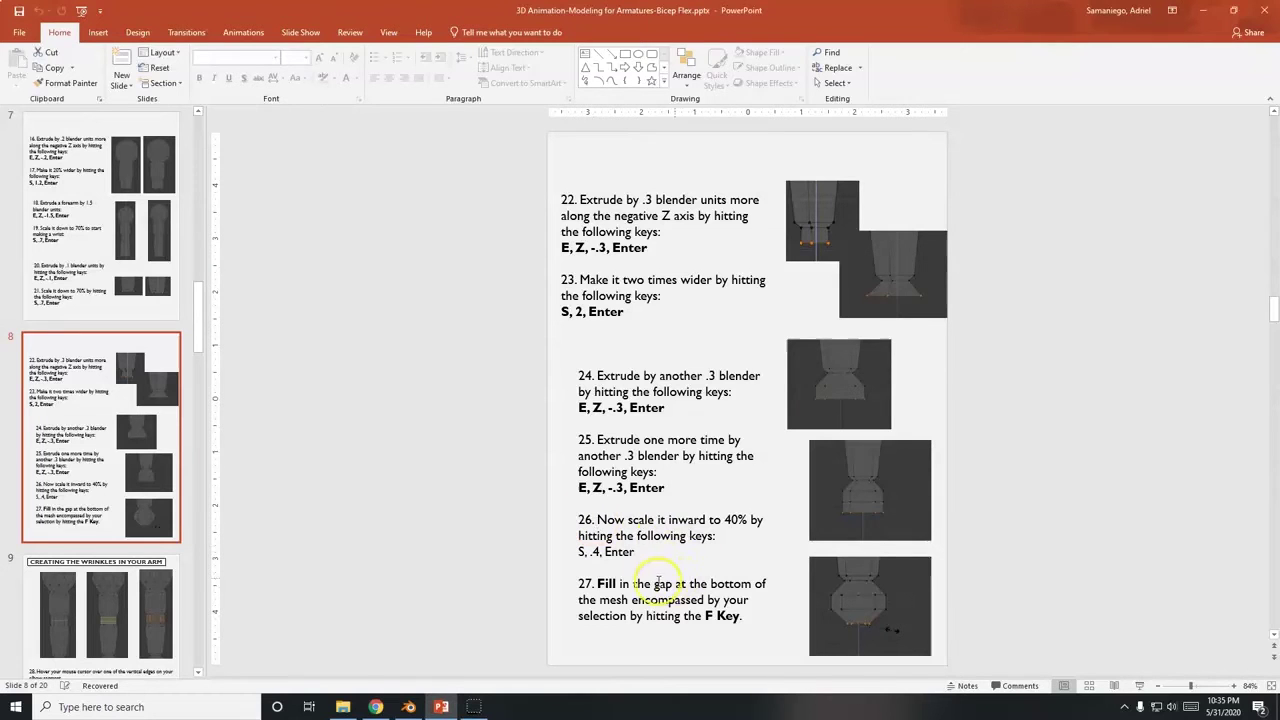
left_click_drag(656, 557, 576, 552)
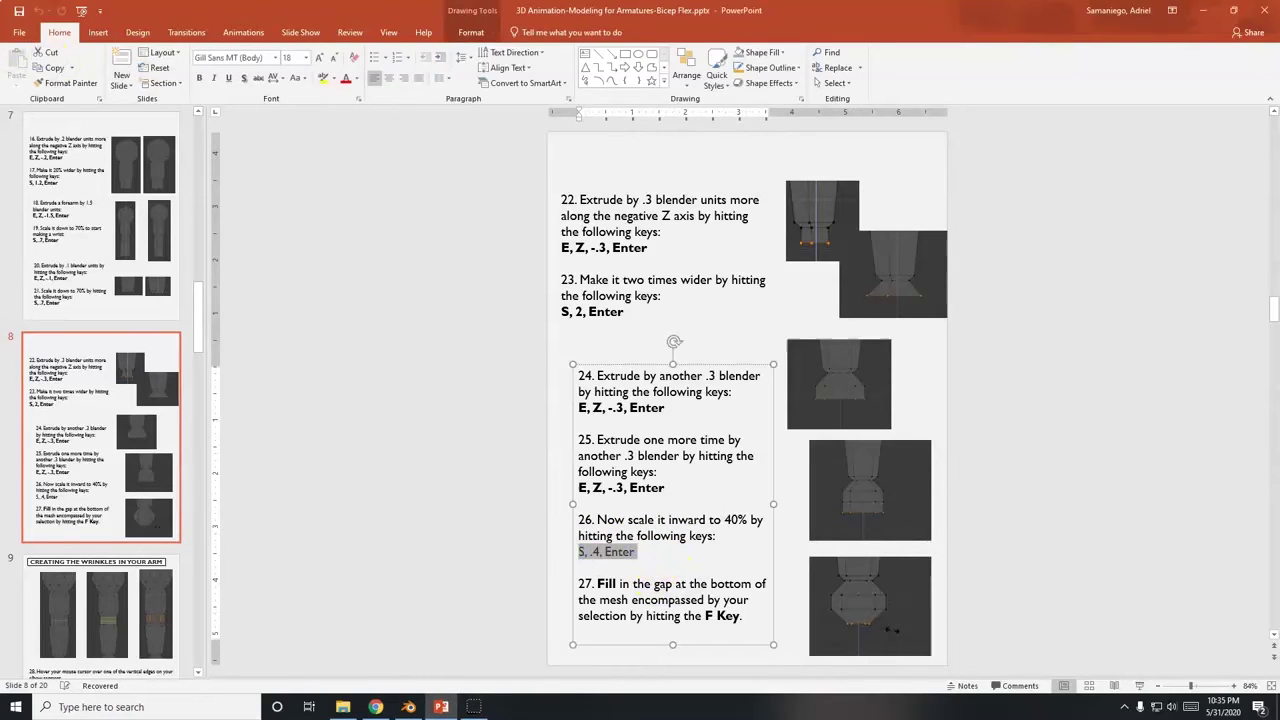
key("ctrl+b")
left_click(19, 10)
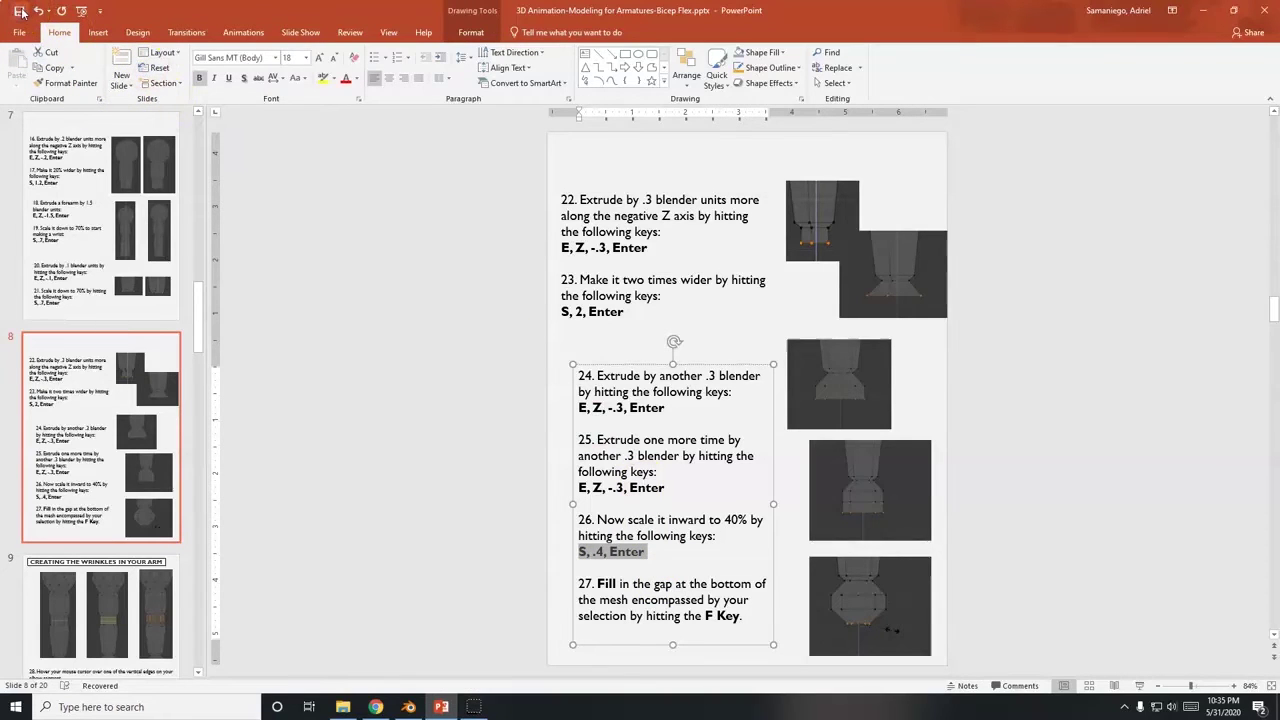
left_click(694, 552)
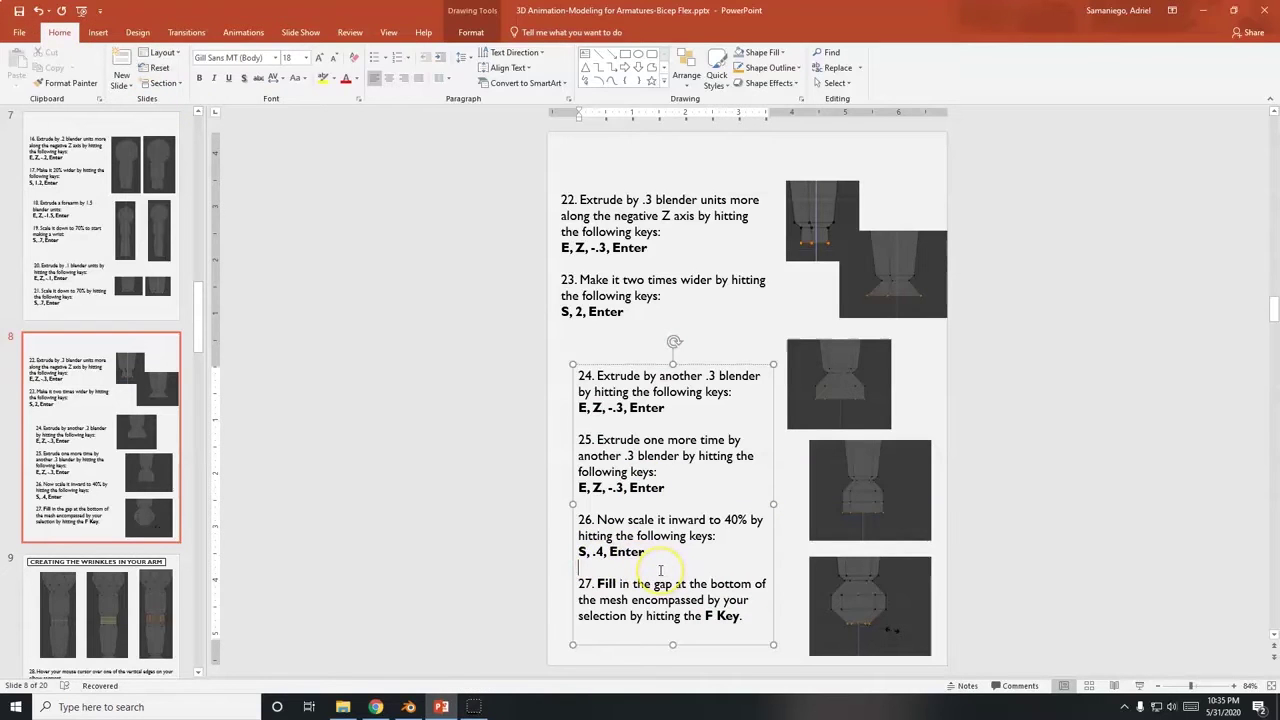
Step: Taper the hand's bottom ring to 40% and view the mesh in solid shading from an angle
key("alt+Tab")
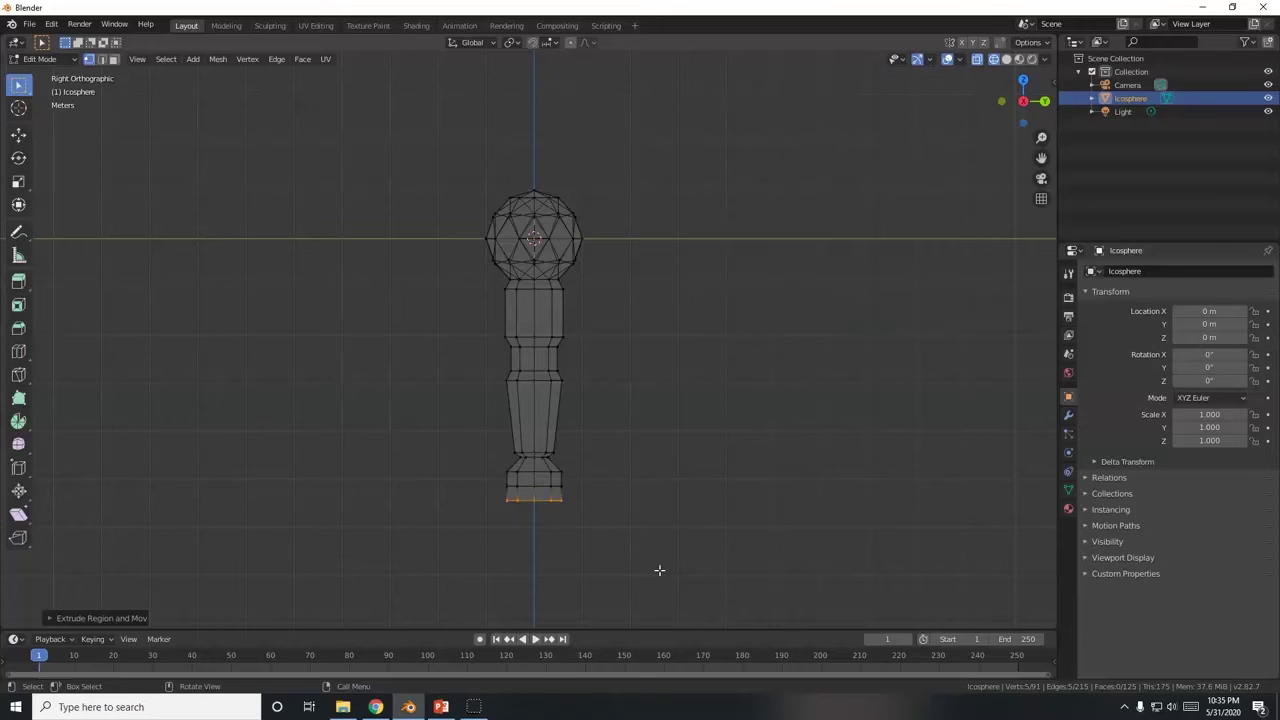
type("s.4")
key("Return")
key("alt+Tab")
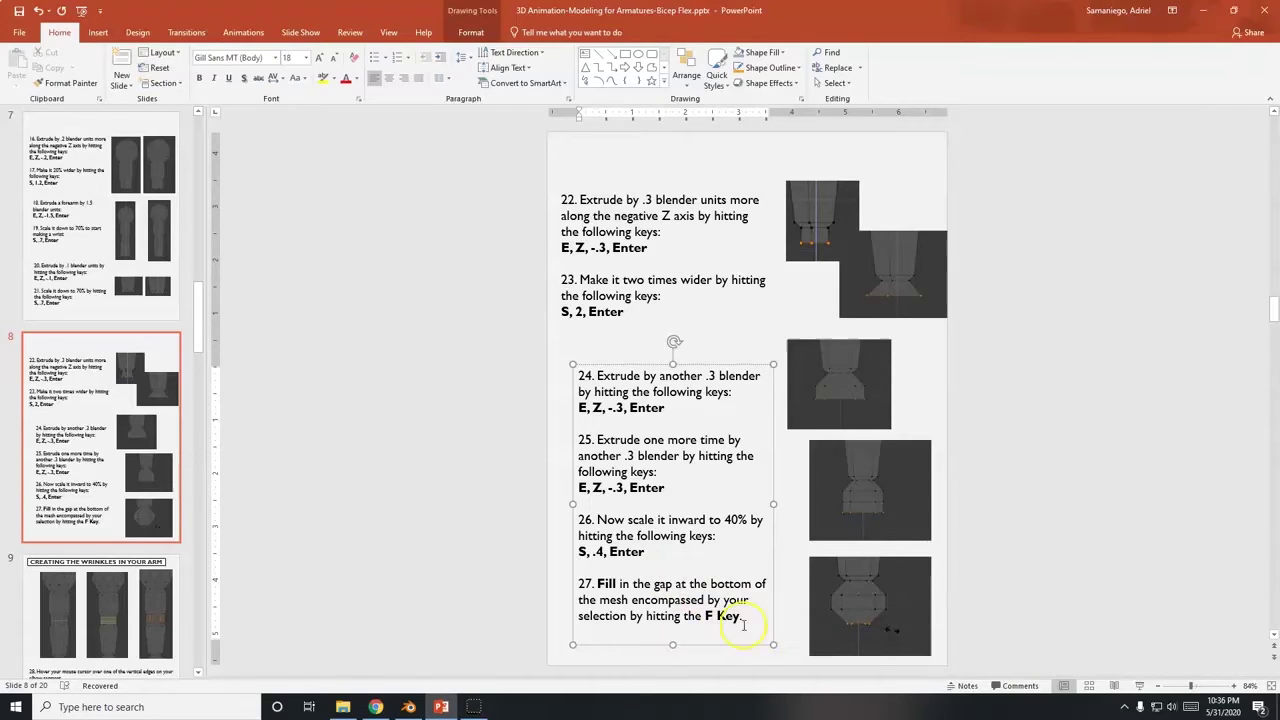
key("alt+Tab")
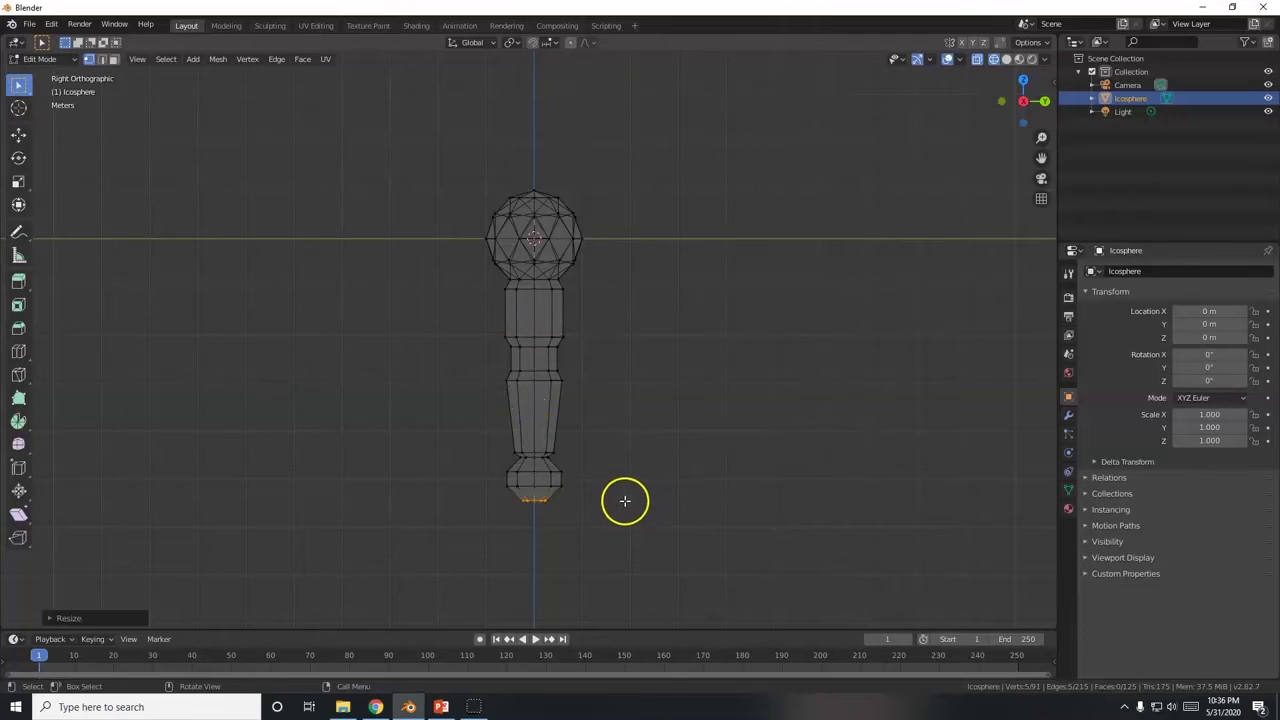
key("shift+z")
mouse_move(623, 526)
middle_mouse_down()
mouse_move(626, 477)
mouse_move(674, 366)
mouse_move(657, 420)
mouse_move(609, 406)
middle_mouse_up()
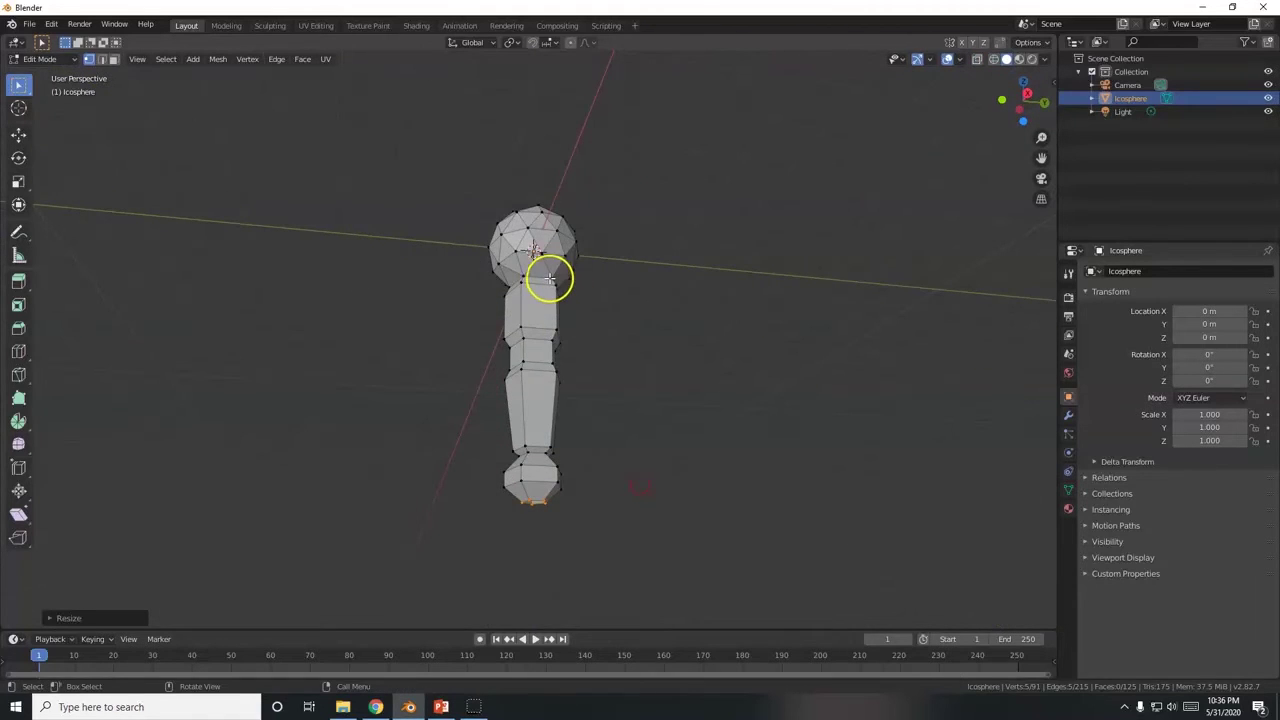
Step: Fill the arm's open bottom with a new face, inspect it from several angles, then show slide 9
scroll(586, 466, "up", 2)
scroll(598, 489, "down", 2)
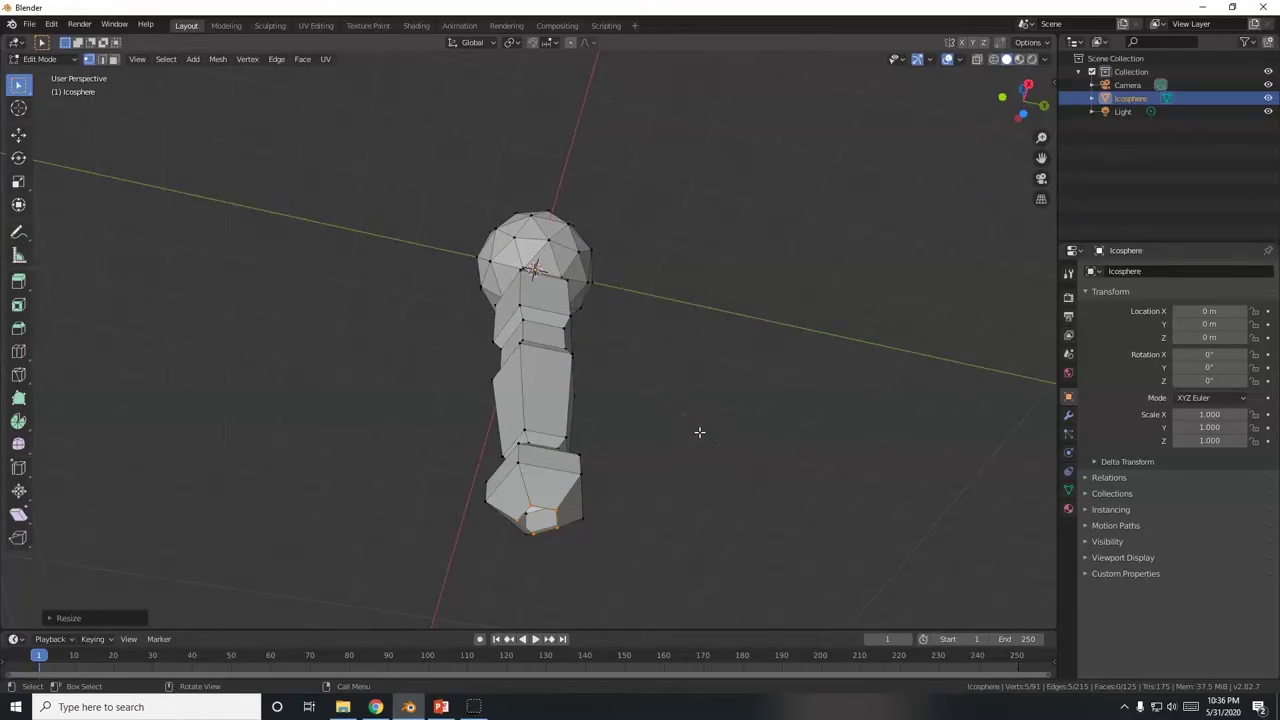
key("f")
middle_click_drag(699, 432, 417, 522)
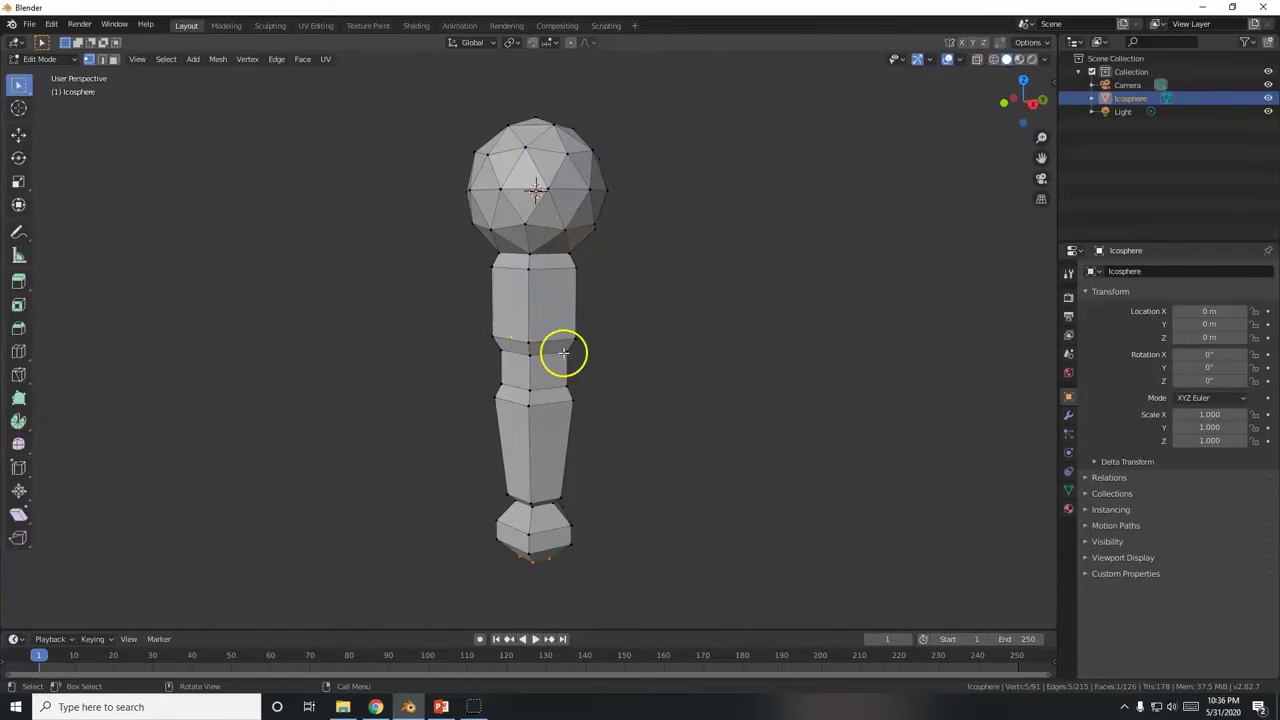
middle_click_drag(640, 516, 537, 357, "alt")
middle_click_drag(517, 517, 373, 507)
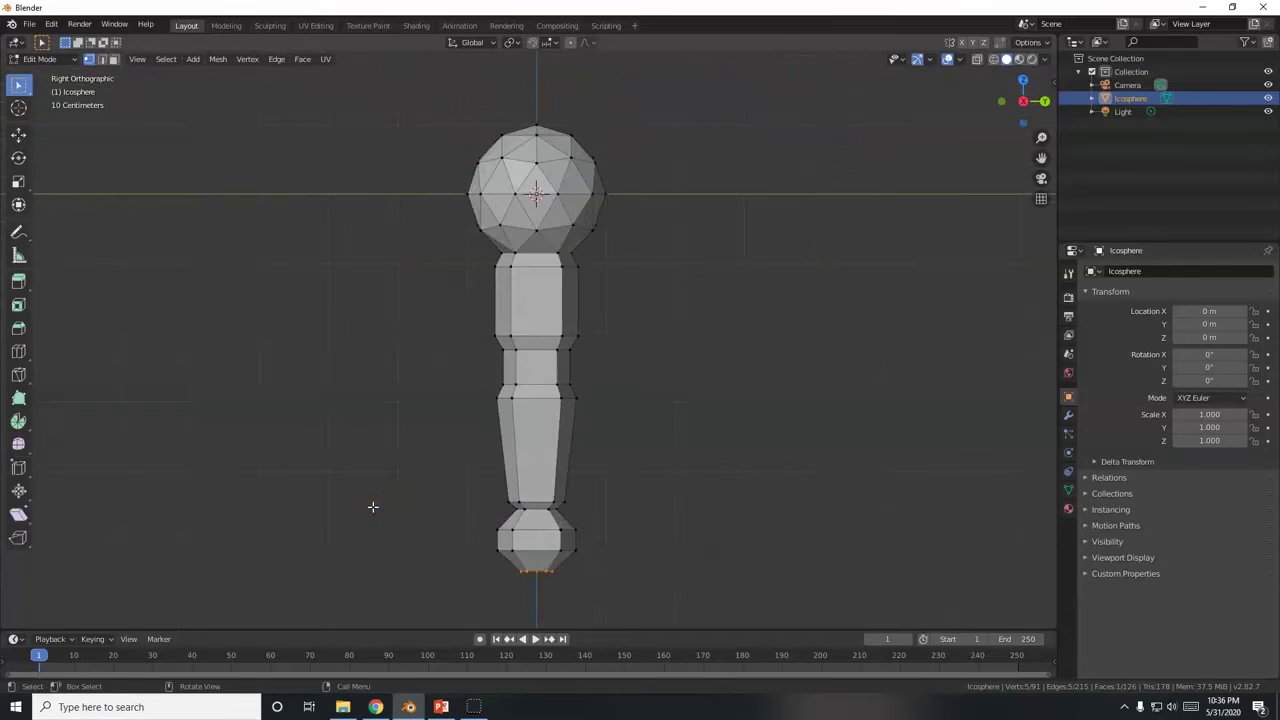
key("alt+Tab")
left_click(24, 564)
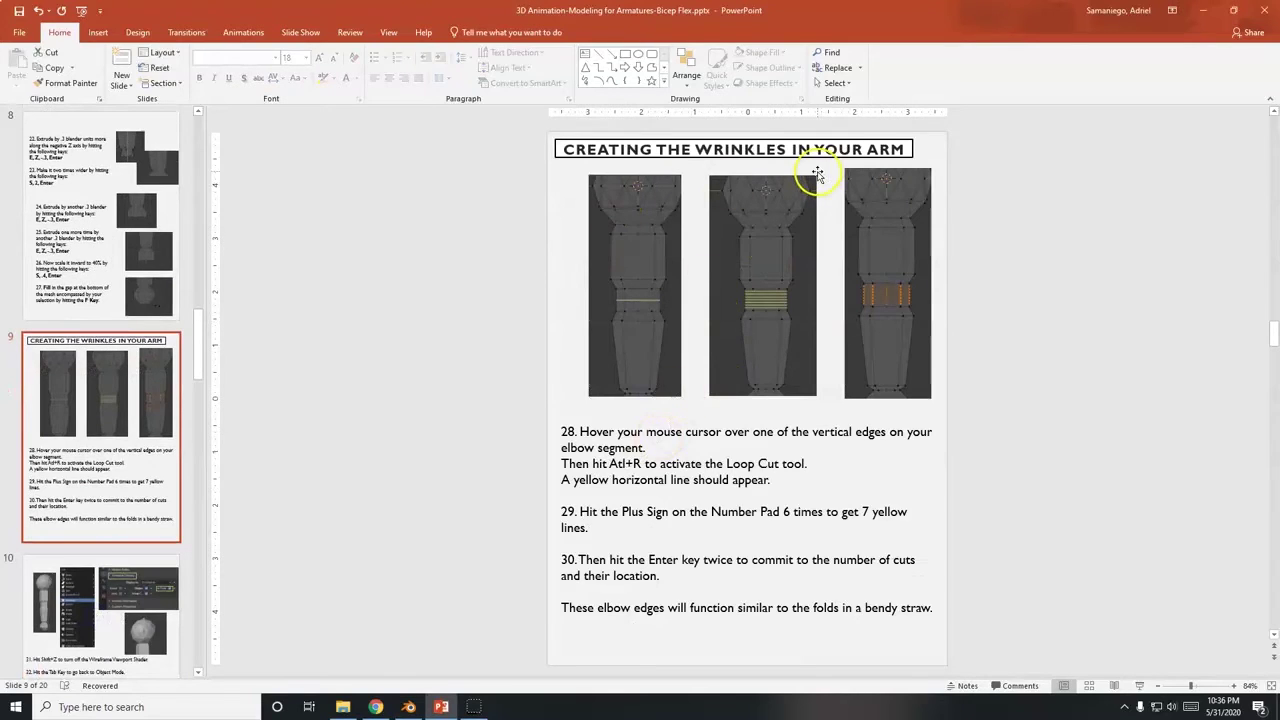
Step: Show the 'Creating the Wrinkles in Your Arm' slide, then go back to the Blender arm model
key("alt+Tab")
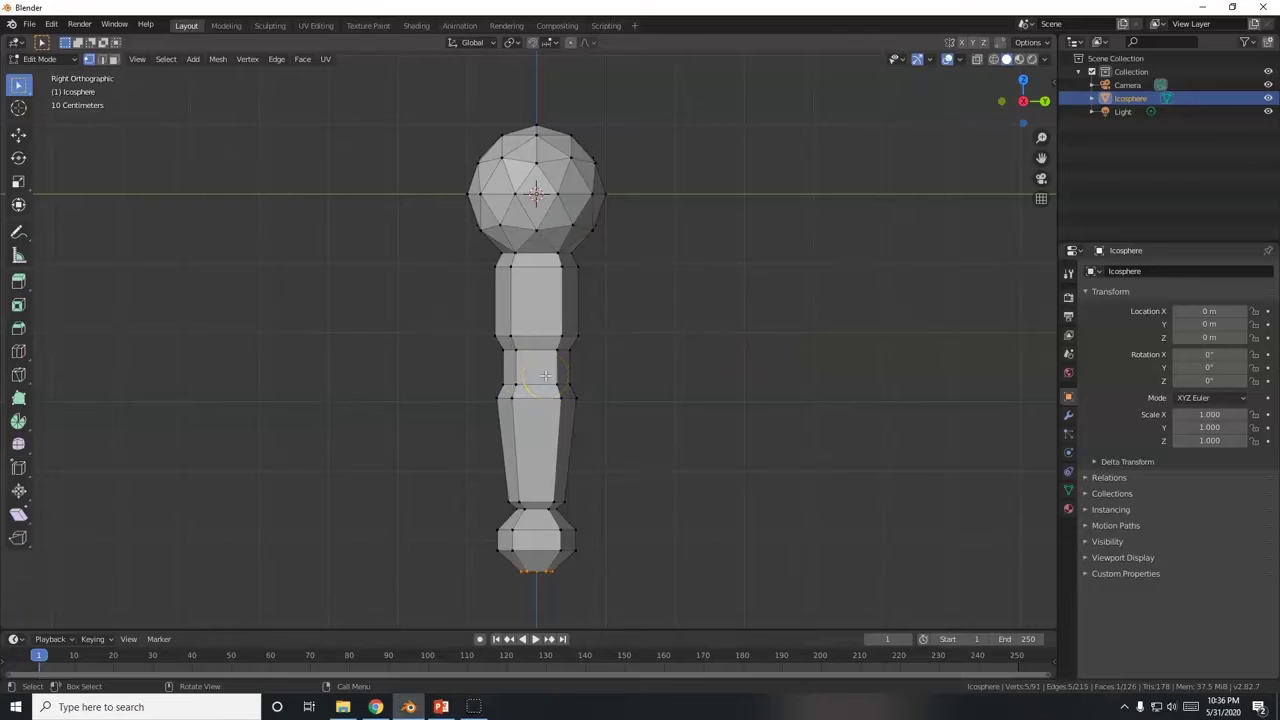
scroll(545, 375, "up", 2)
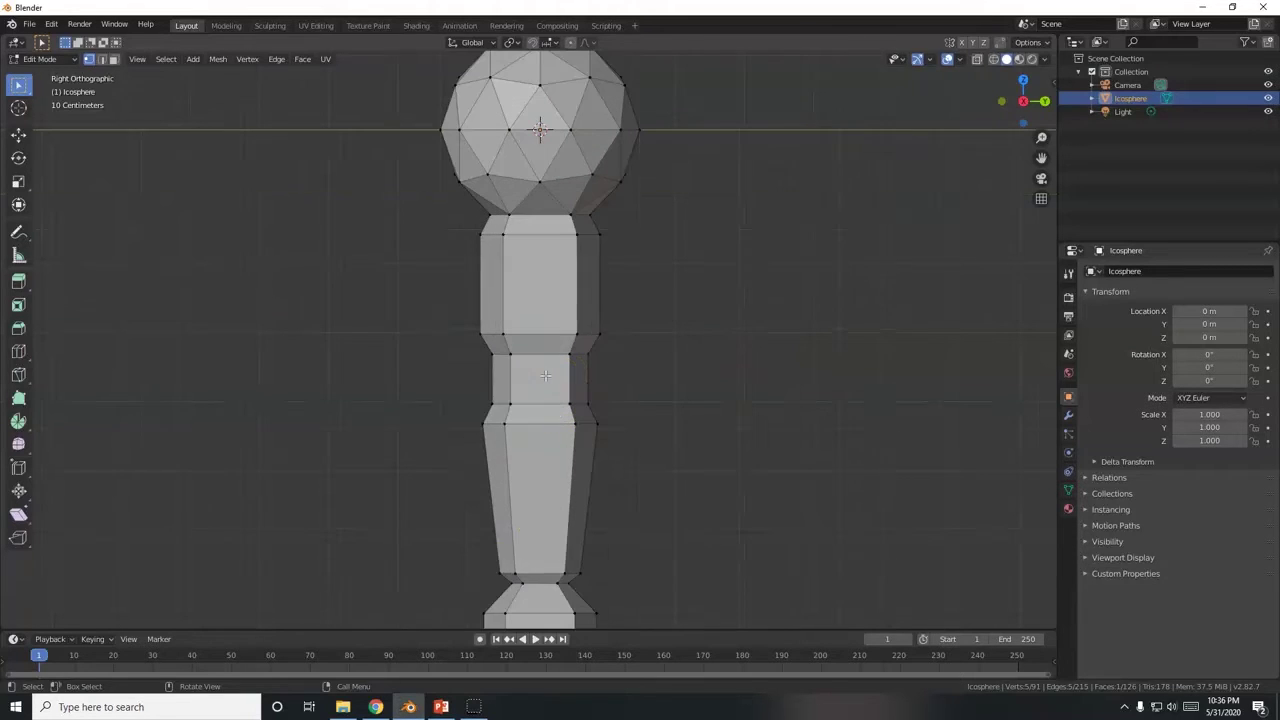
left_click(375, 707)
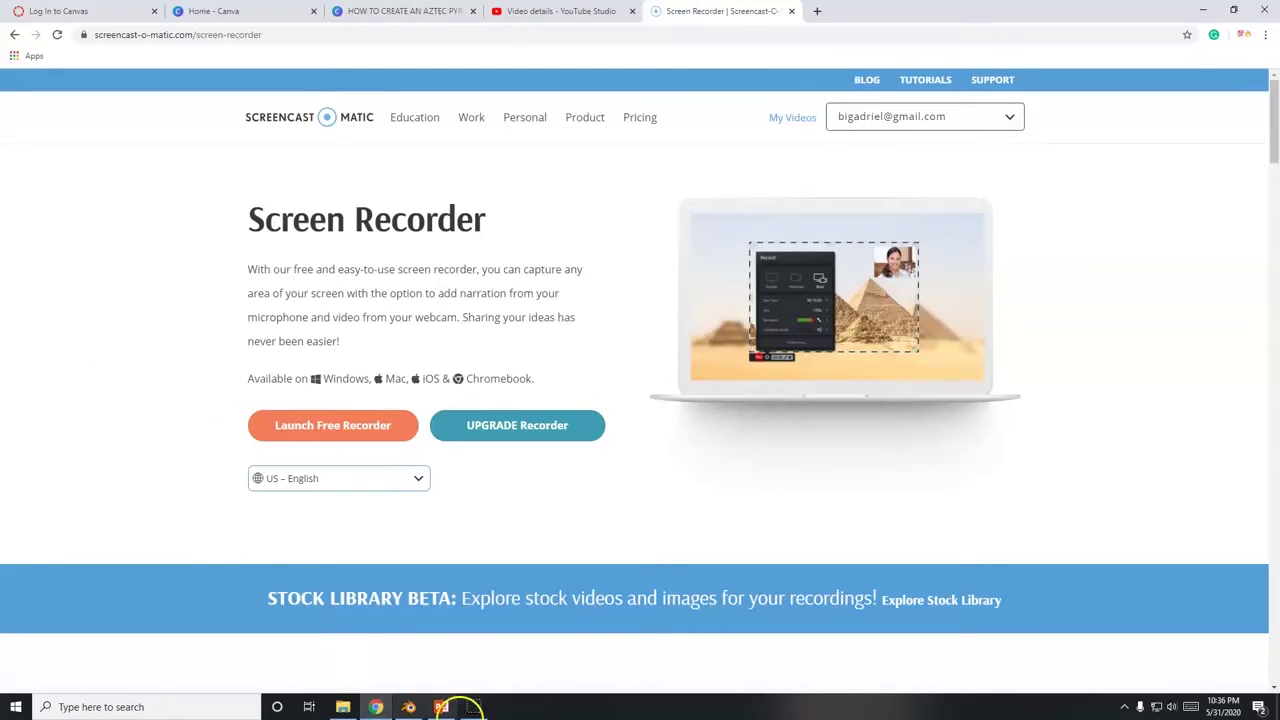
left_click(441, 707)
scroll(171, 333, "up", 15)
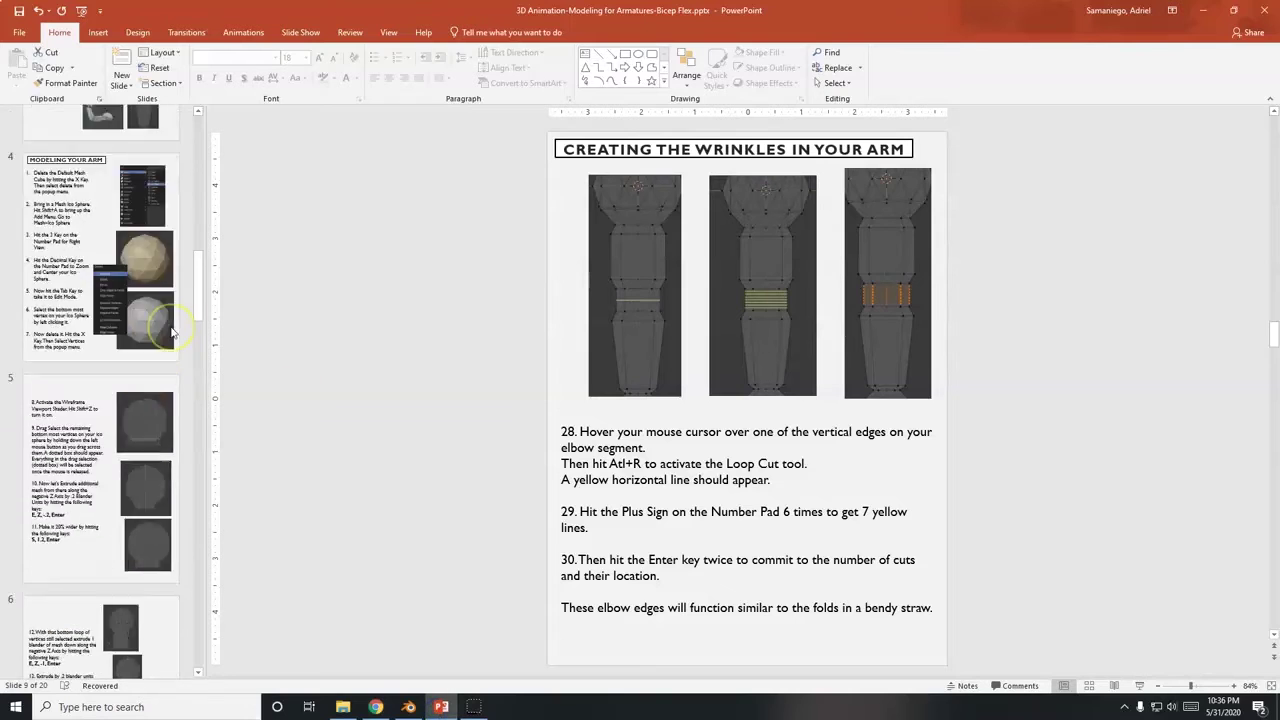
scroll(150, 328, "down", 3)
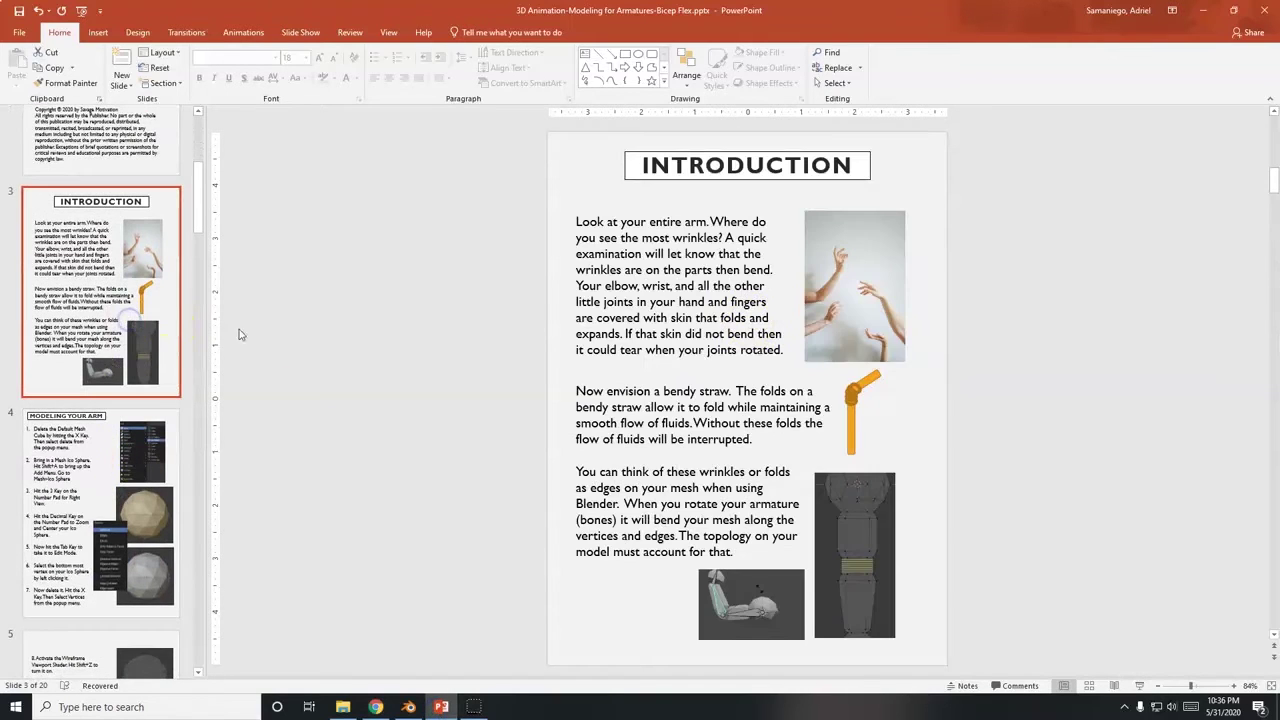
scroll(70, 360, "down", 12)
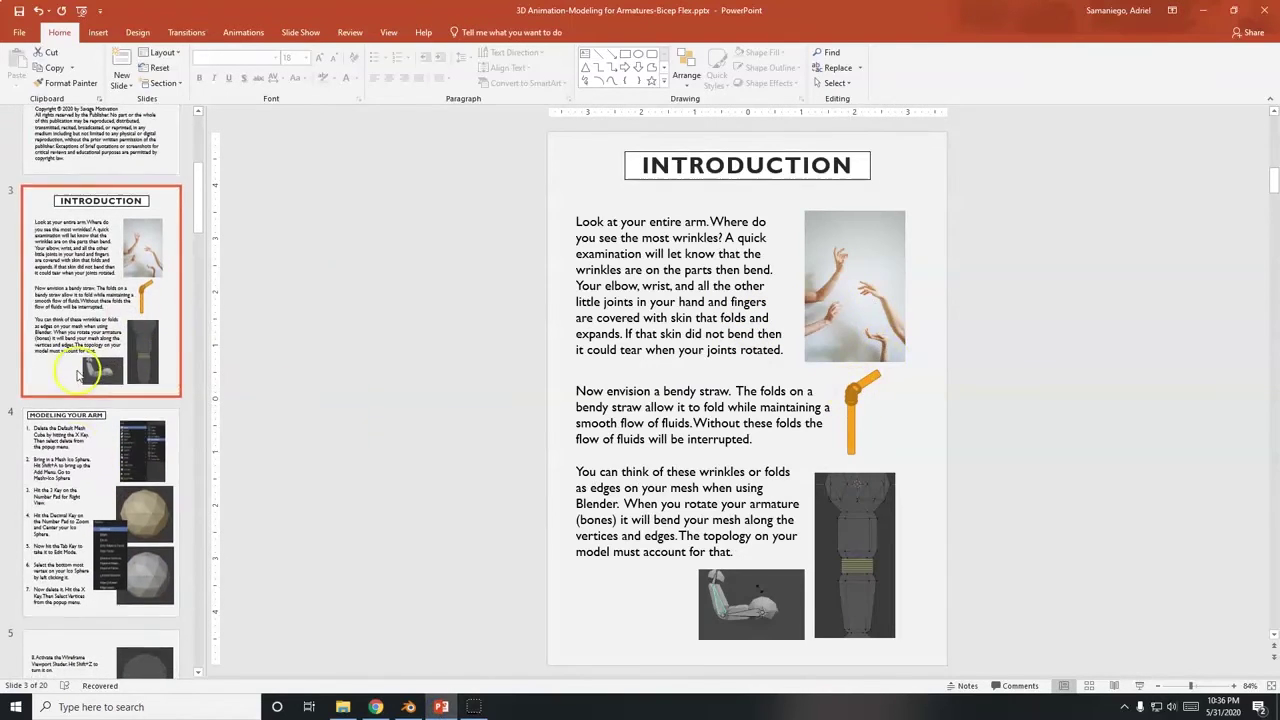
left_click(94, 428)
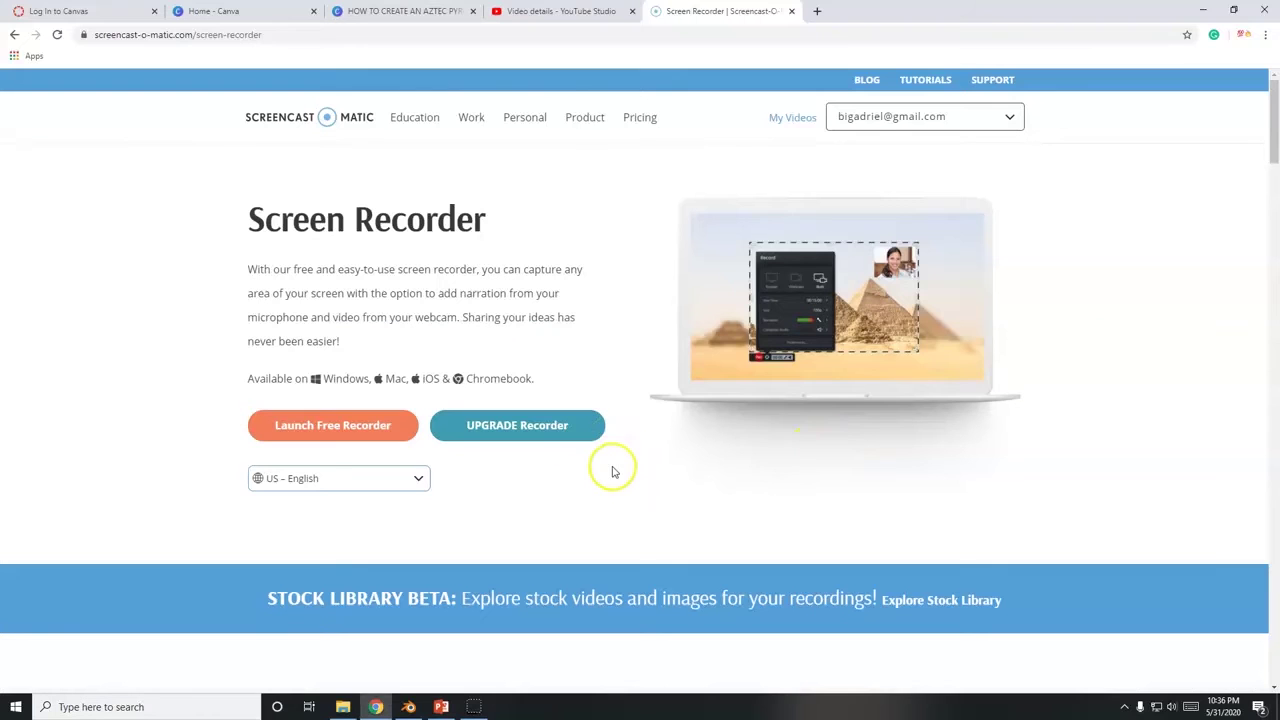
key("alt+Tab")
key("alt+Tab")
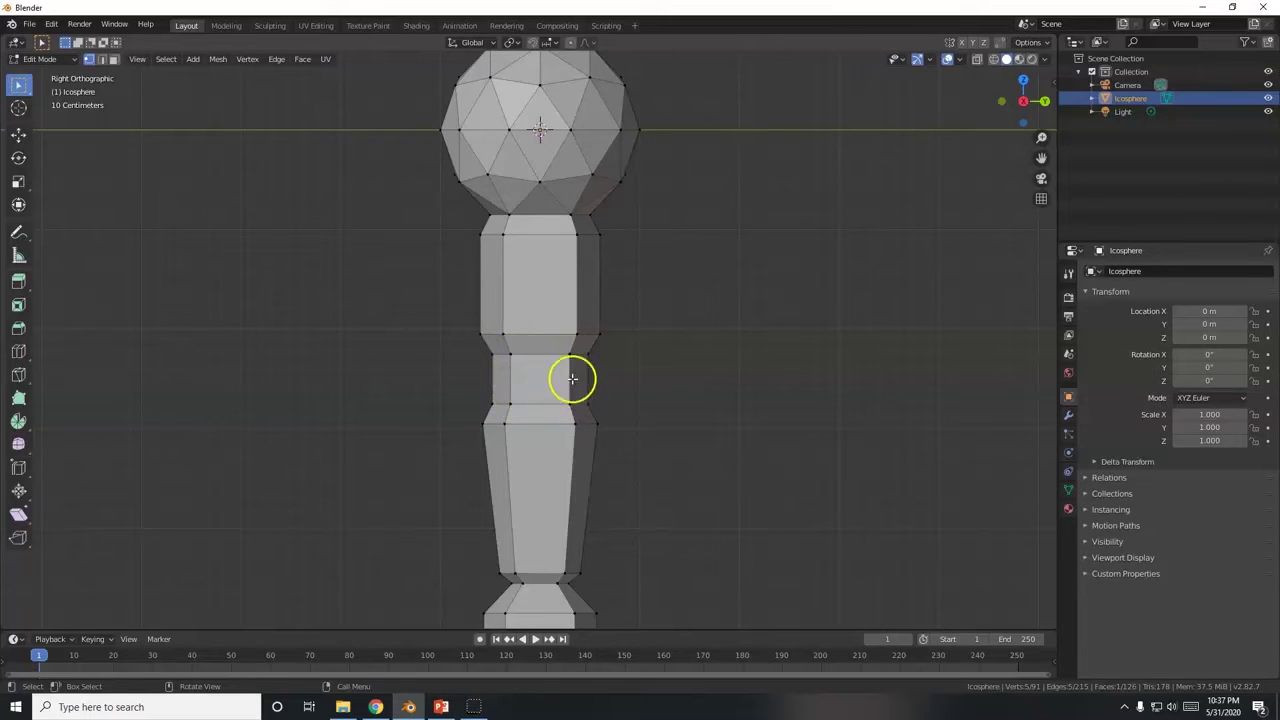
key("ctrl+r")
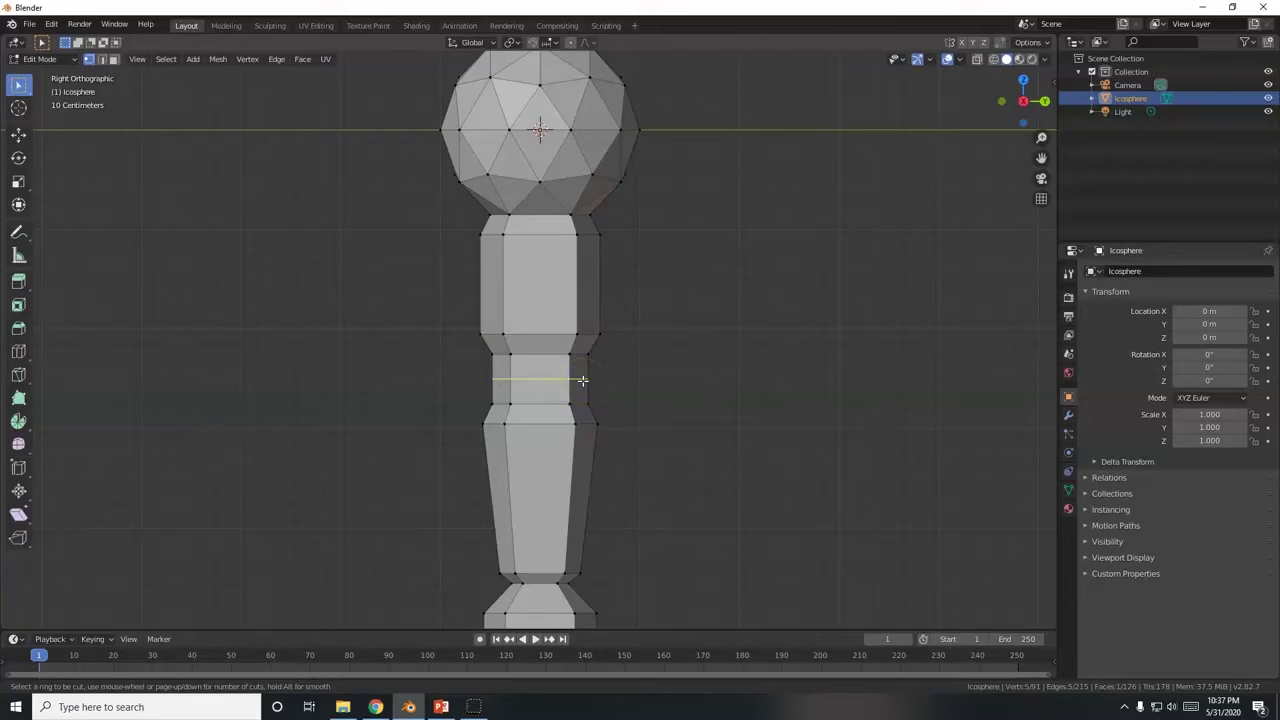
scroll(582, 380, "up", 4)
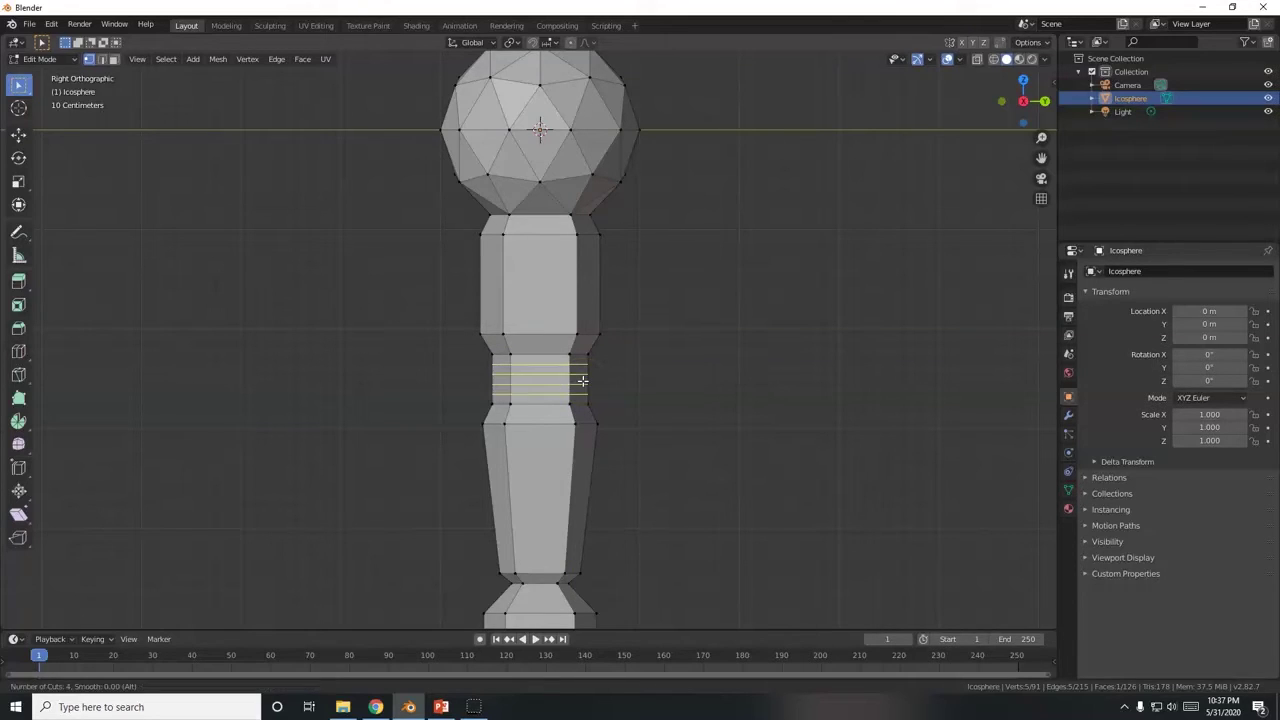
scroll(582, 380, "up", 2)
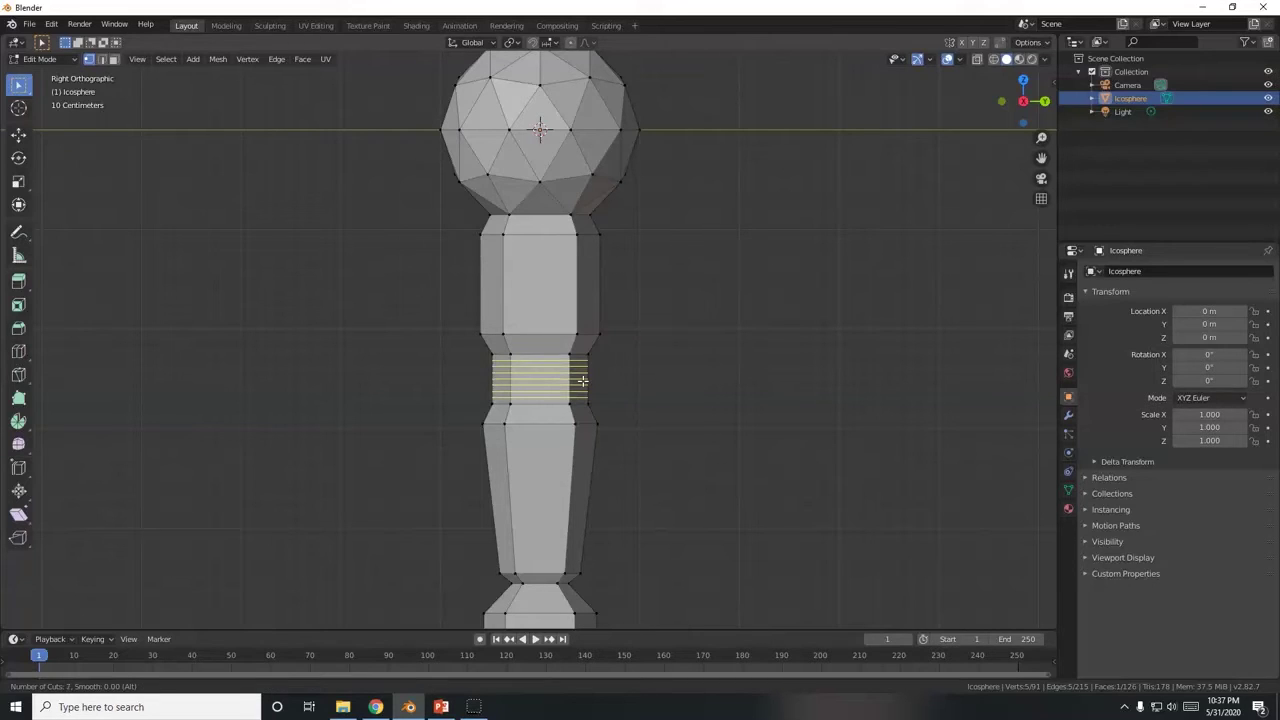
left_click(582, 380)
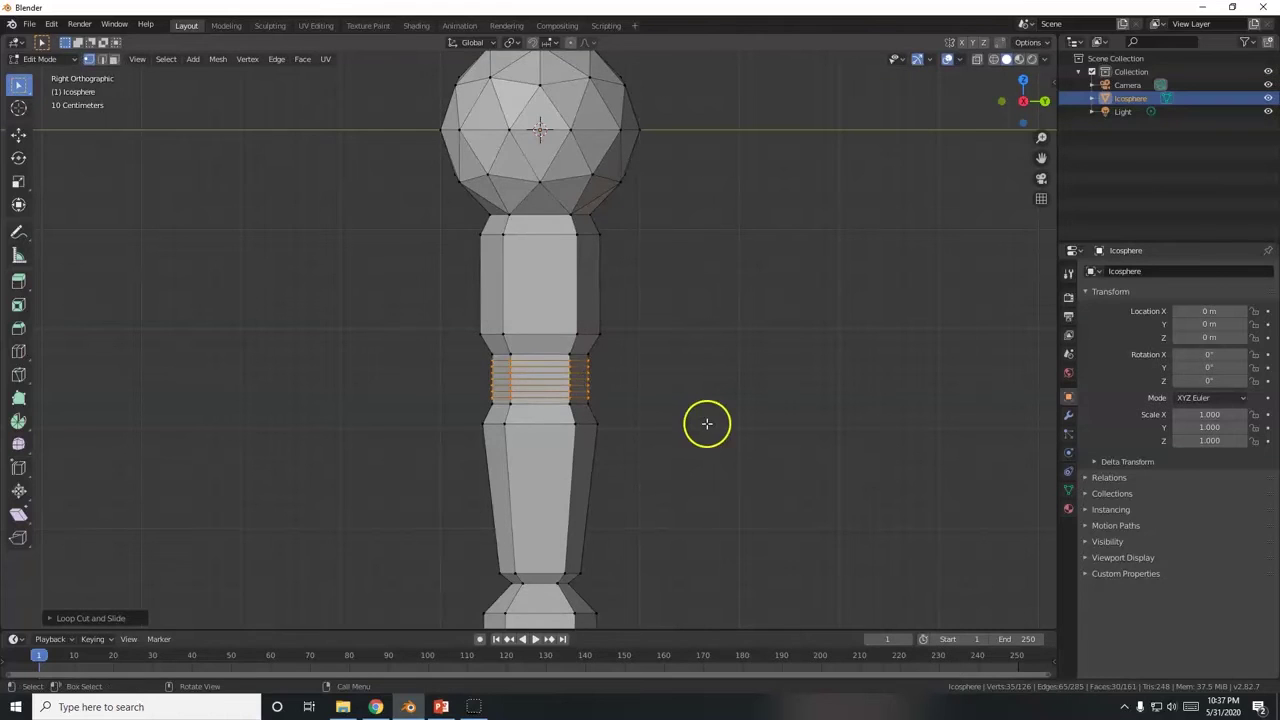
scroll(690, 428, "down", 4)
scroll(652, 423, "up", 3)
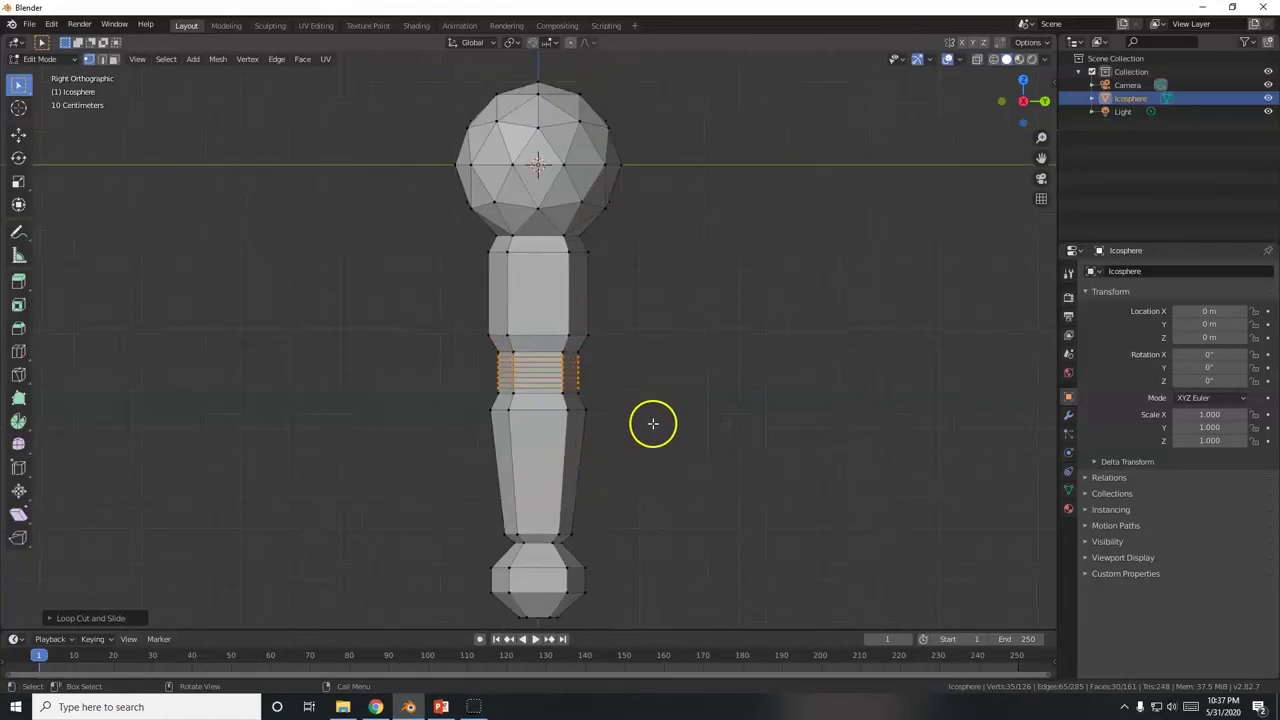
scroll(648, 430, "up", 4)
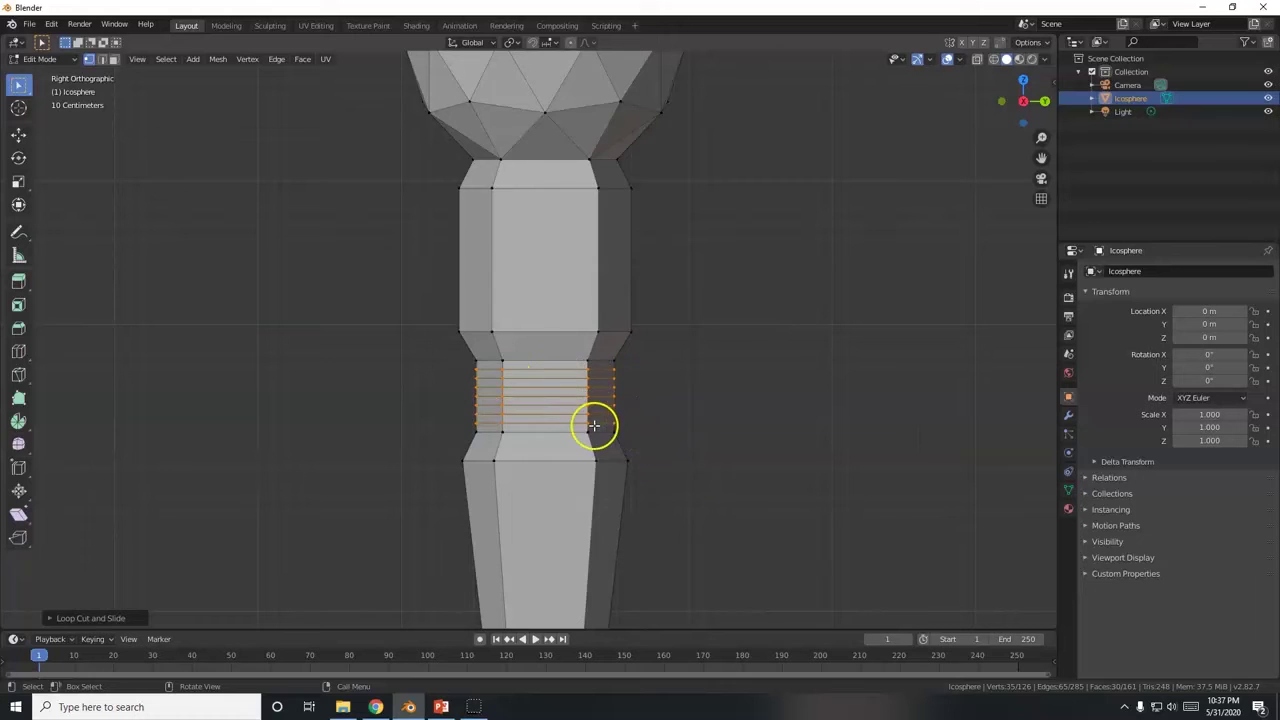
key("ctrl+z")
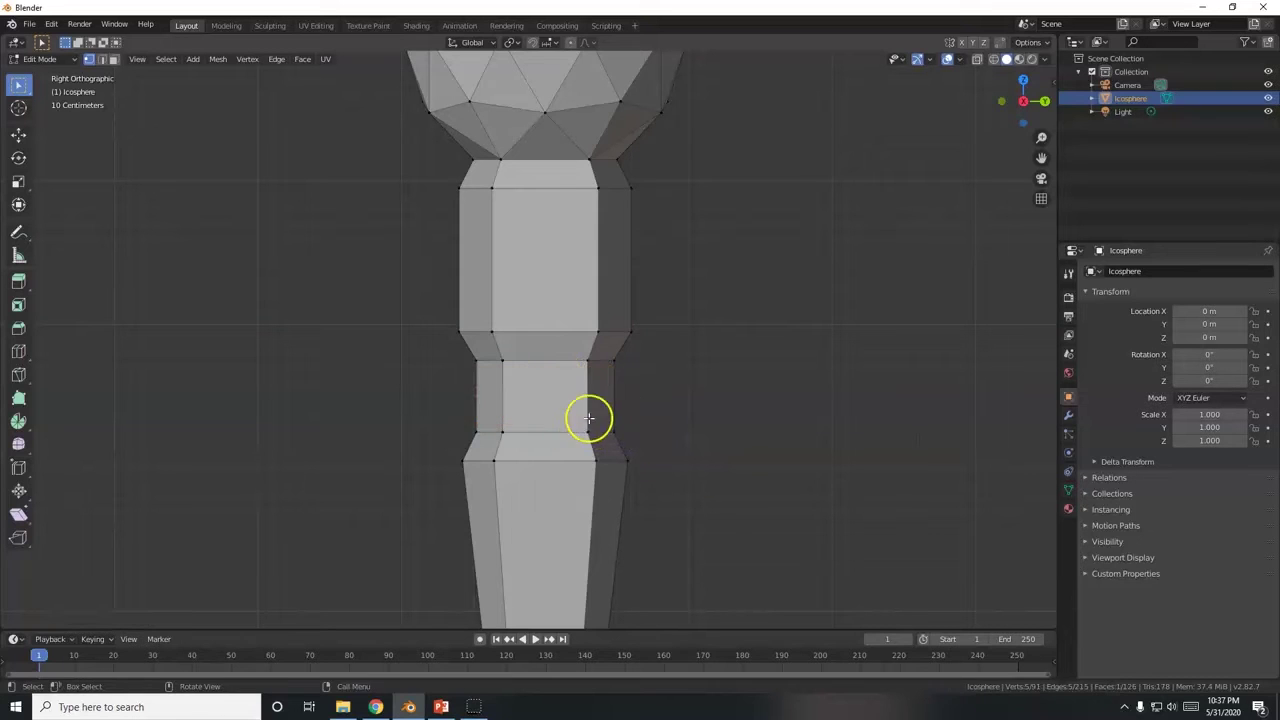
key("ctrl+r")
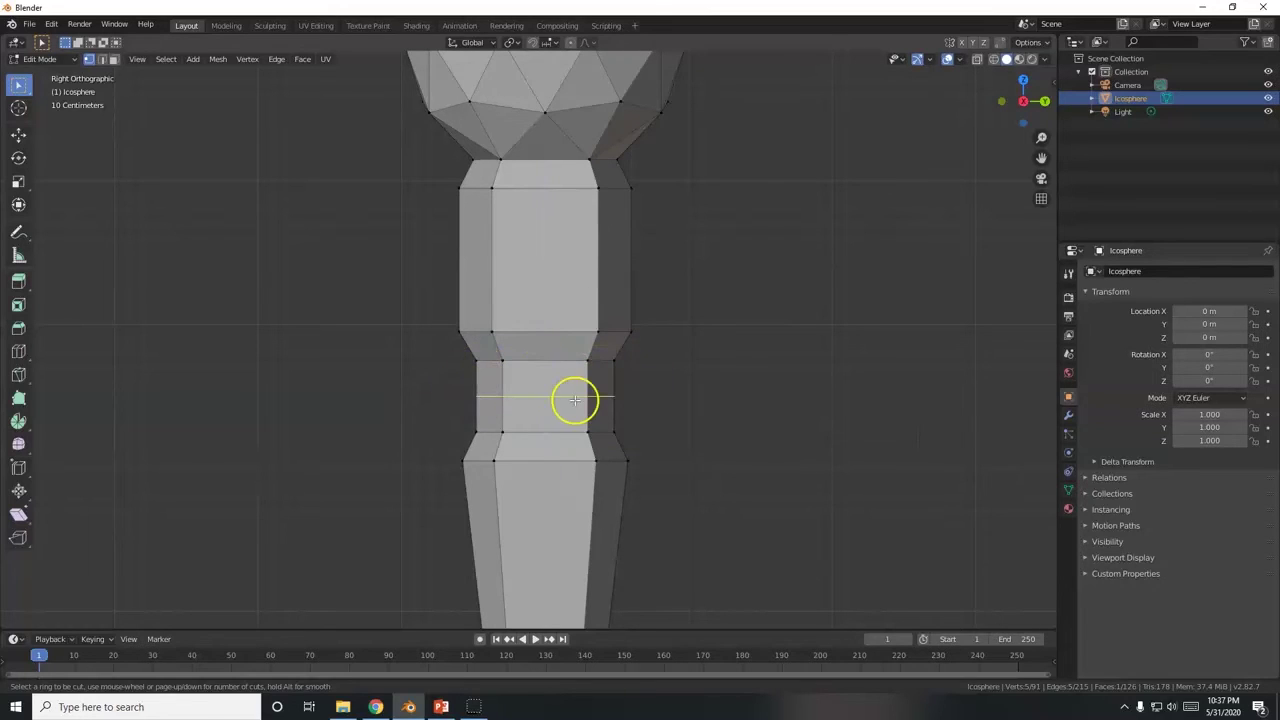
left_click(627, 396)
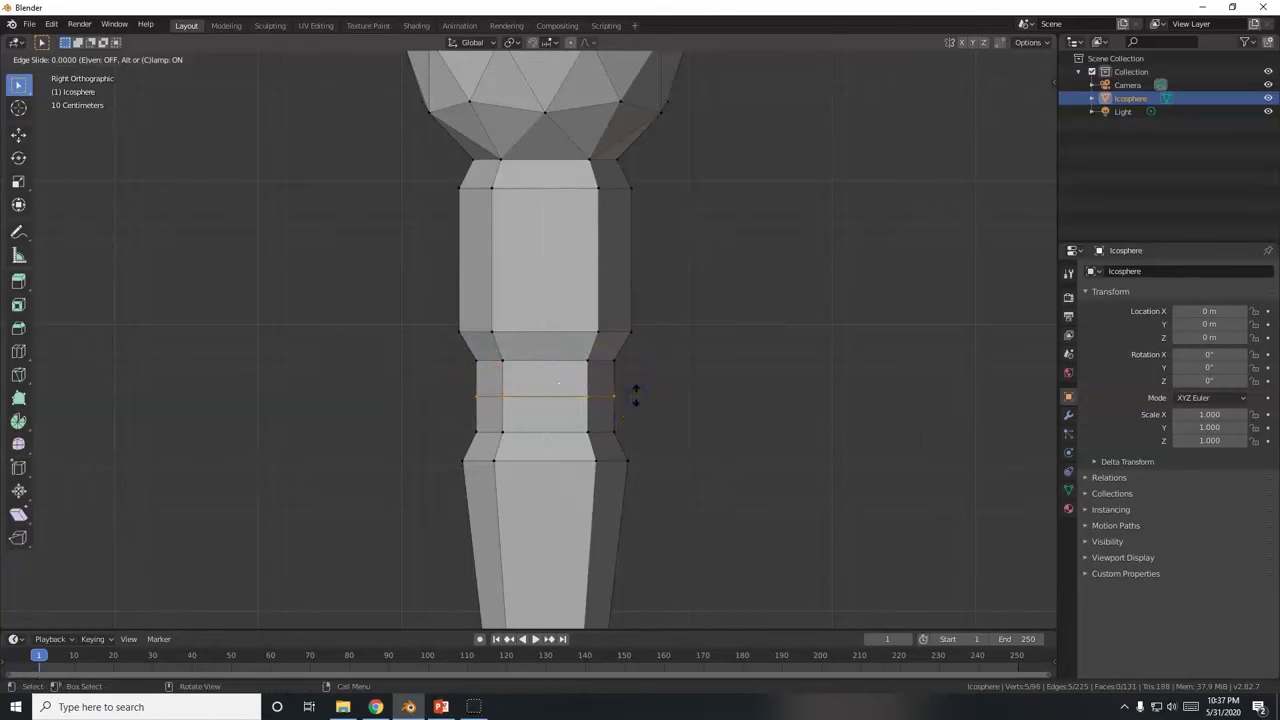
right_click(636, 396)
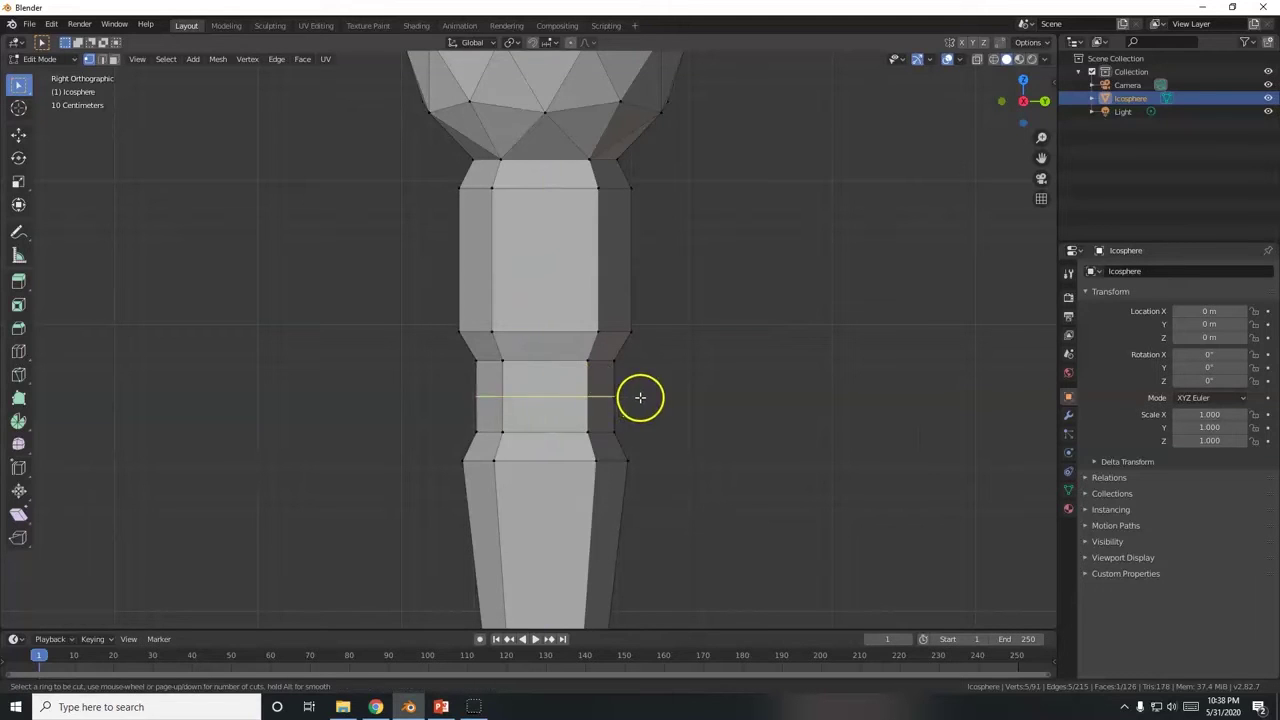
Step: Try eight loop cuts around the elbow, slide them, then undo the attempt
scroll(624, 397, "up", 8)
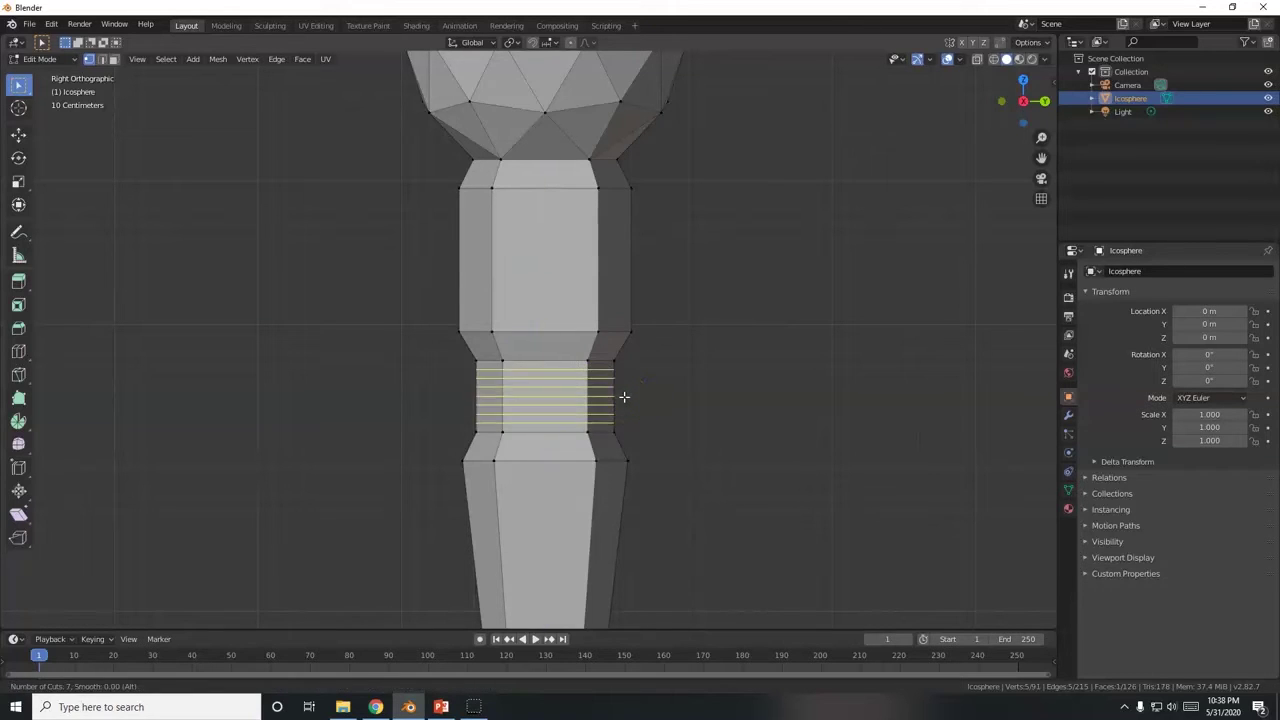
scroll(624, 397, "down", 7)
scroll(624, 397, "up", 3)
scroll(624, 397, "up", 3)
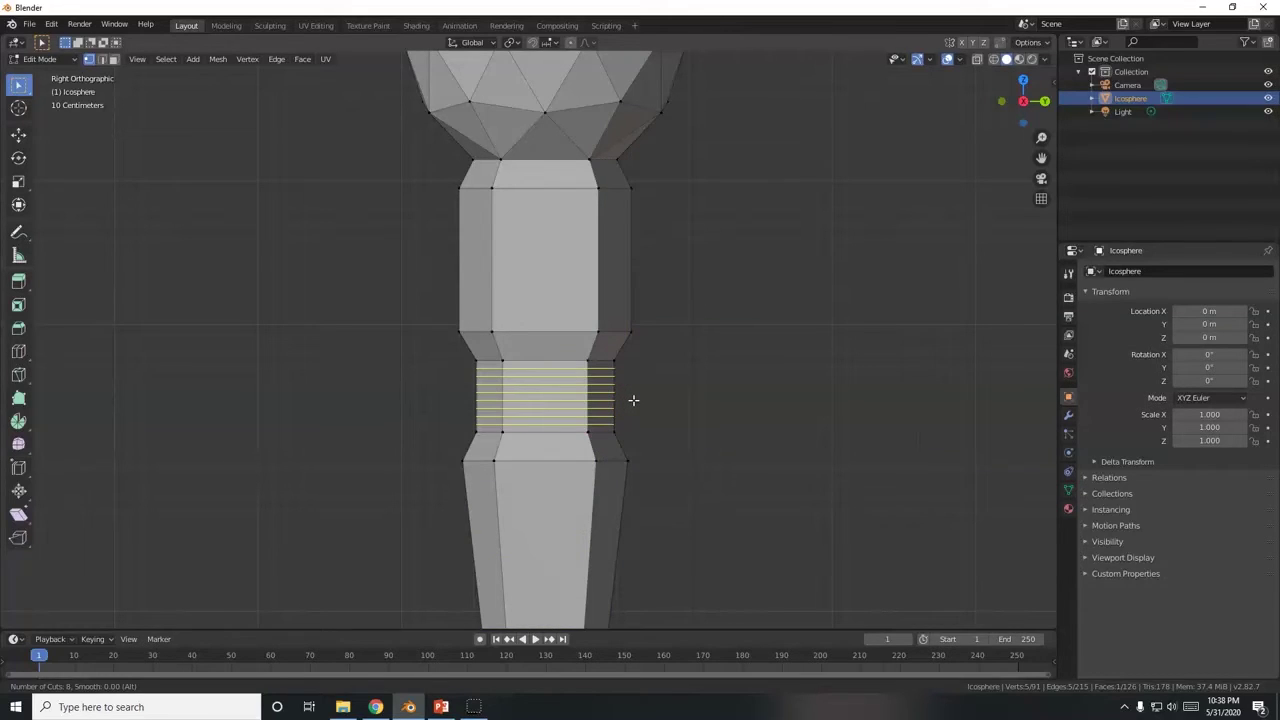
left_click(633, 400)
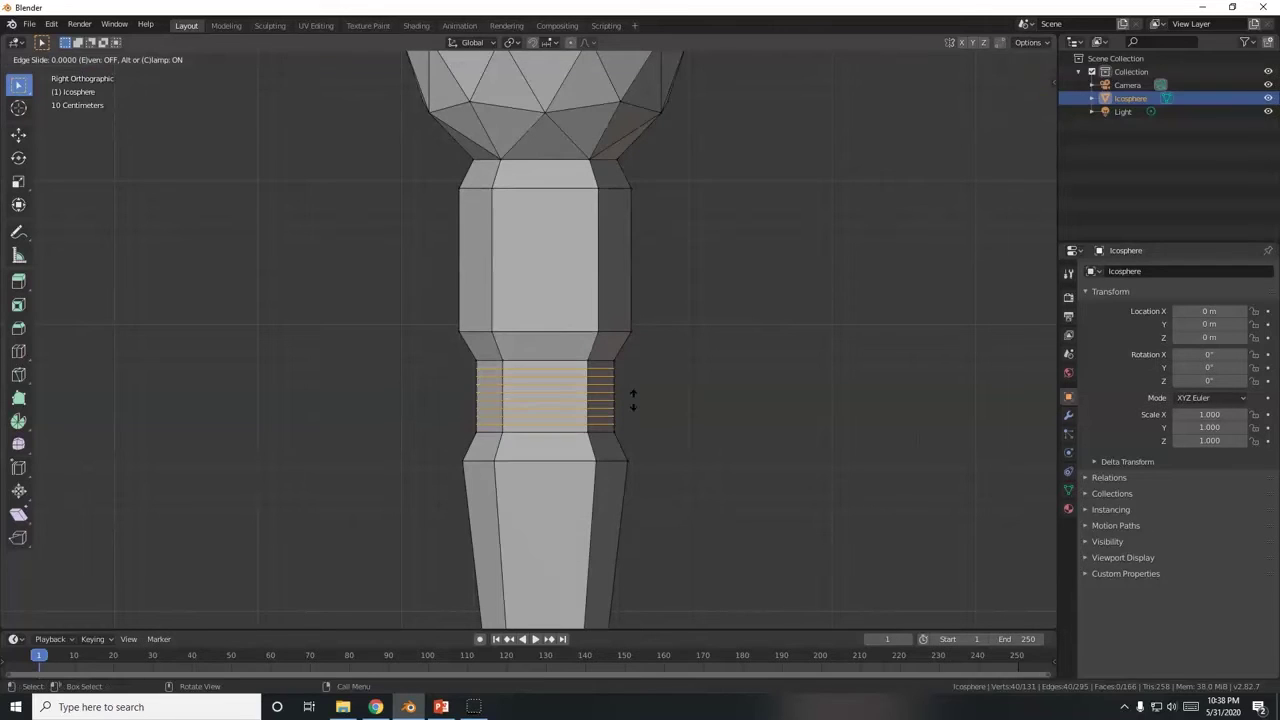
left_click_drag(633, 400, 681, 396)
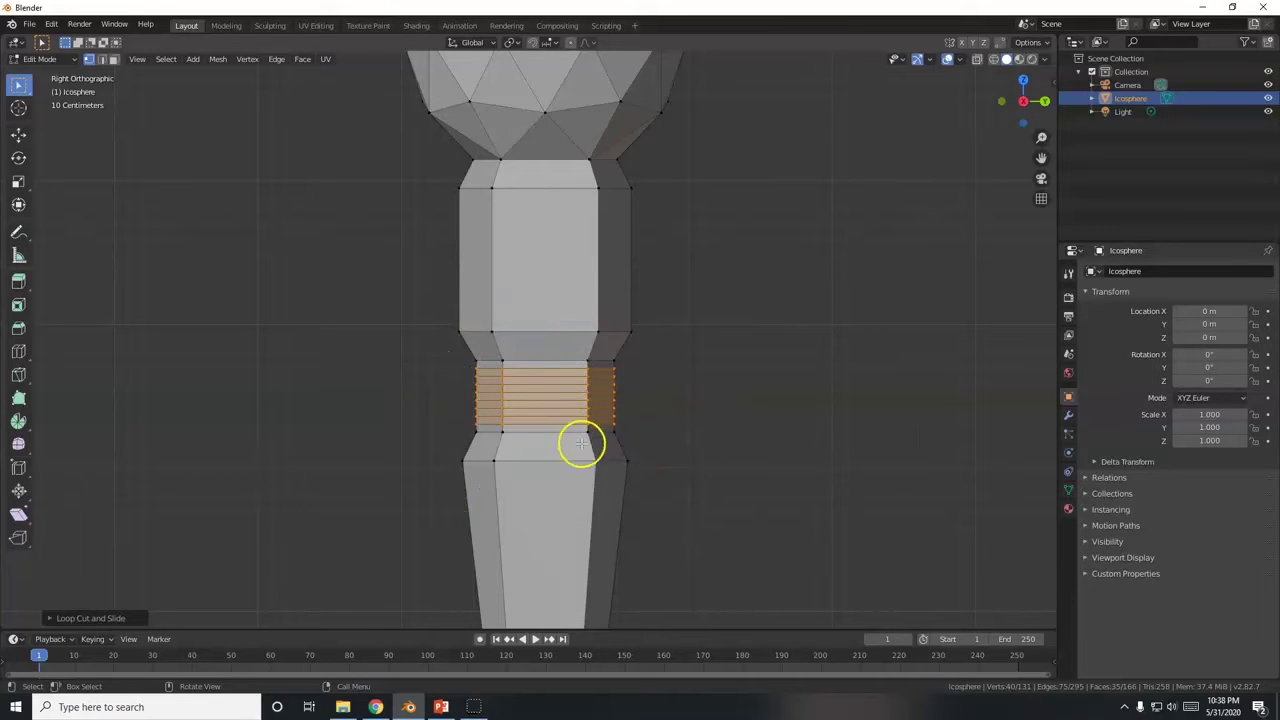
key("ctrl+z")
Step: Add seven evenly spaced loop cuts around the elbow without sliding them
key("ctrl+r")
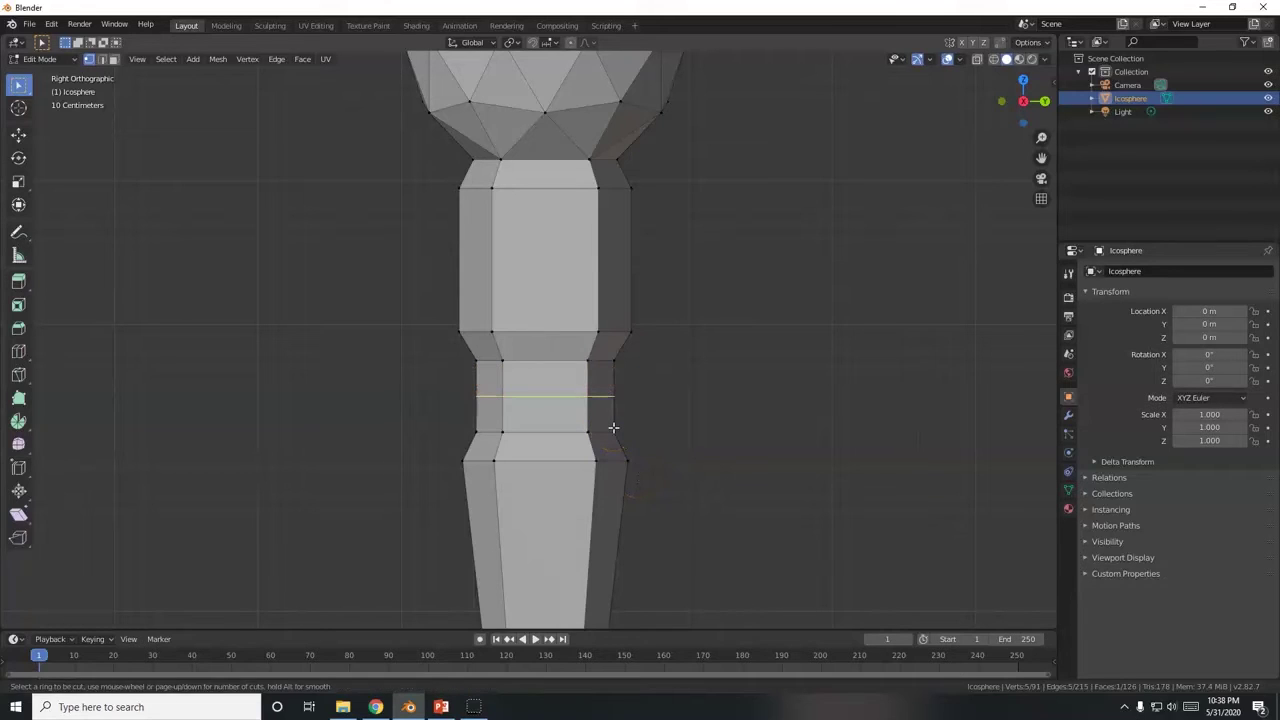
scroll(613, 427, "up", 6)
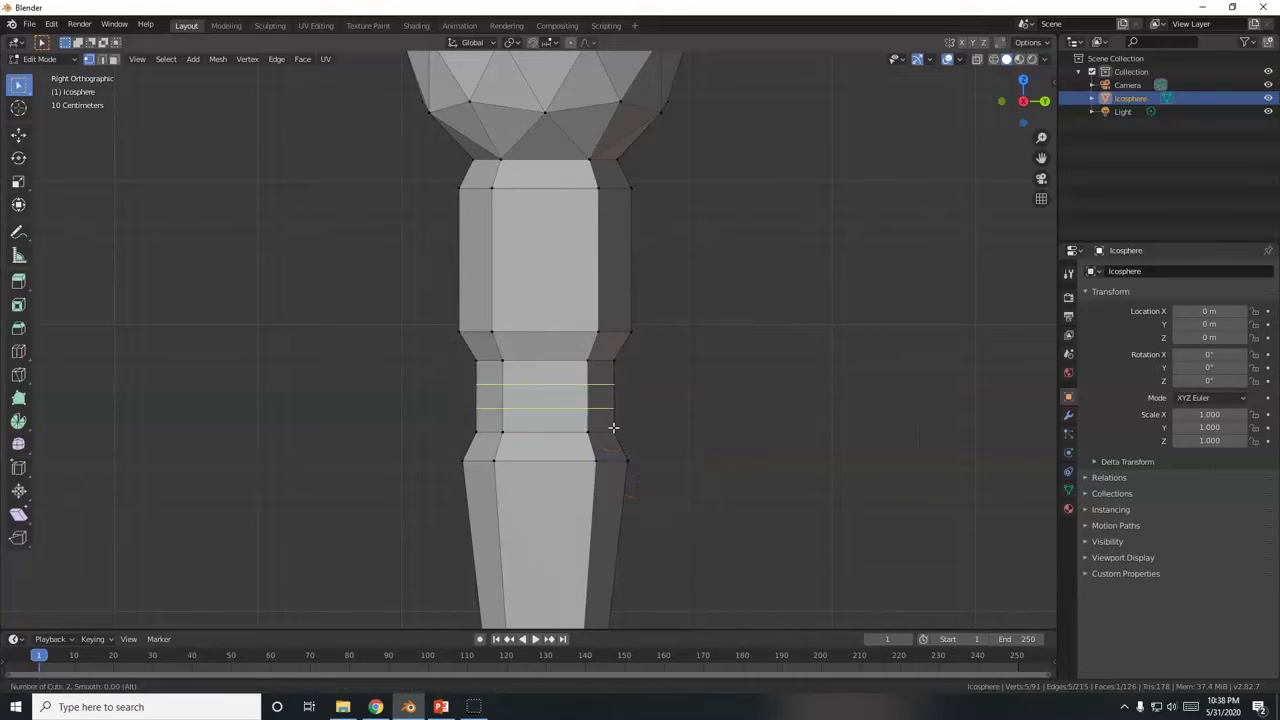
left_click(613, 427)
right_click(613, 427)
scroll(620, 430, "down", 5)
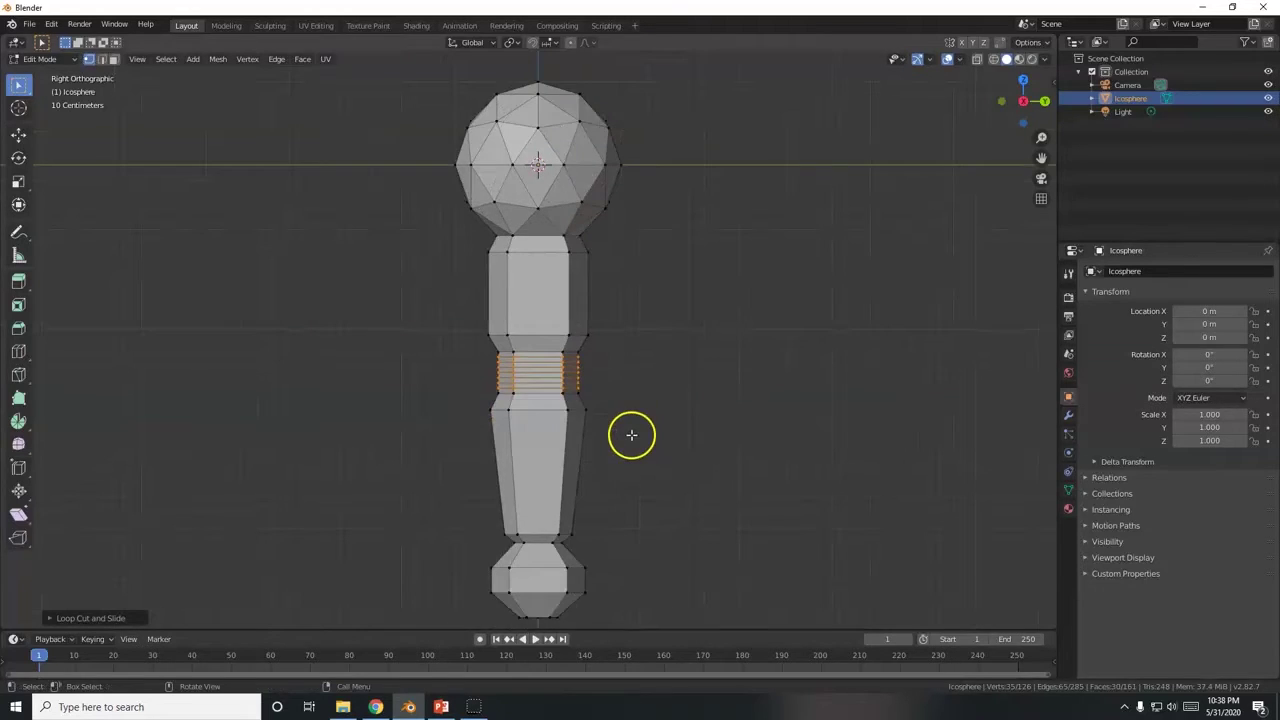
key("alt+Tab")
Step: Open slide 10 with the armature steps and return to Blender
scroll(185, 563, "down", 3)
left_click(140, 340)
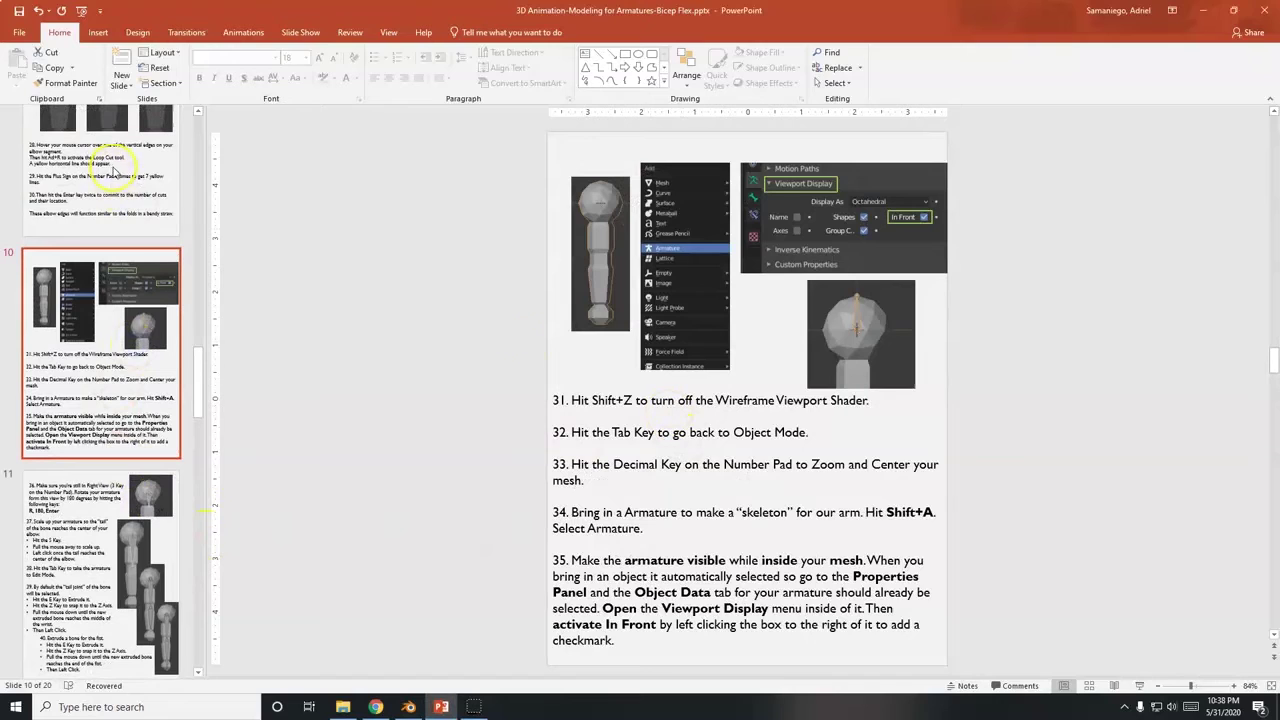
key("alt+Tab")
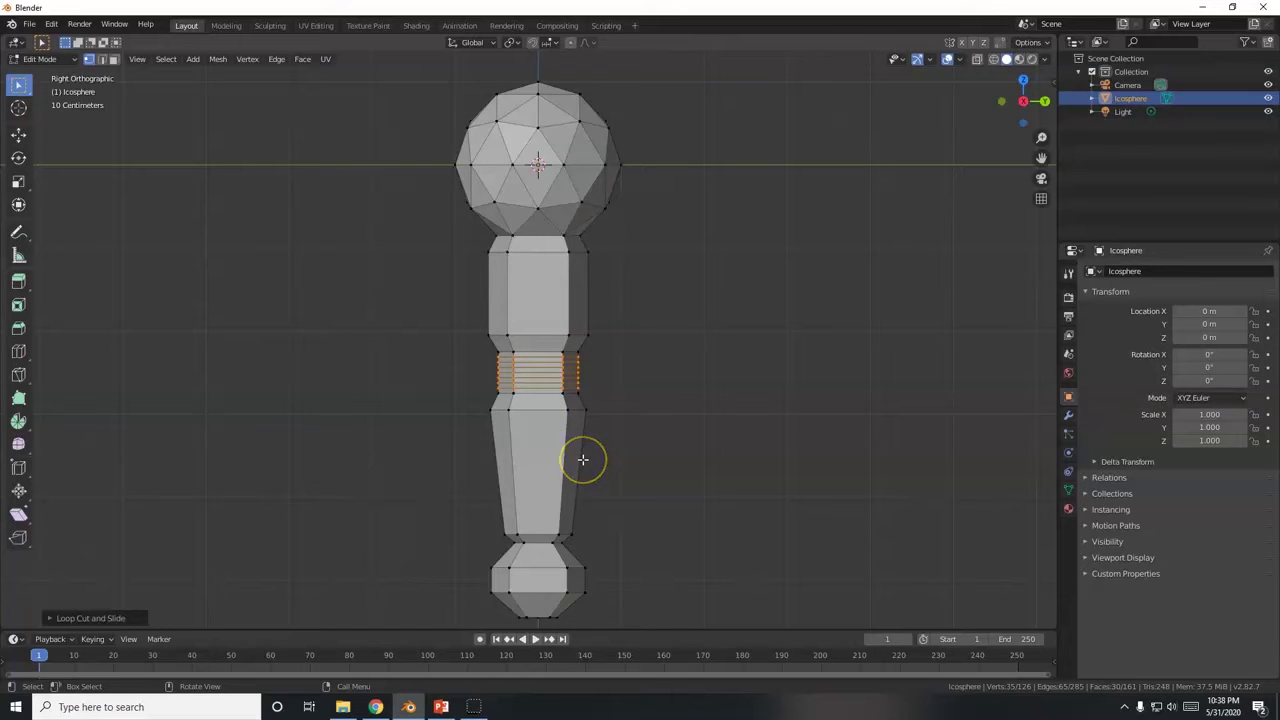
Step: Switch the arm to Object Mode and snap to the right orthographic view
key("Tab")
middle_click_drag(566, 473, 588, 502)
key("KP_3")
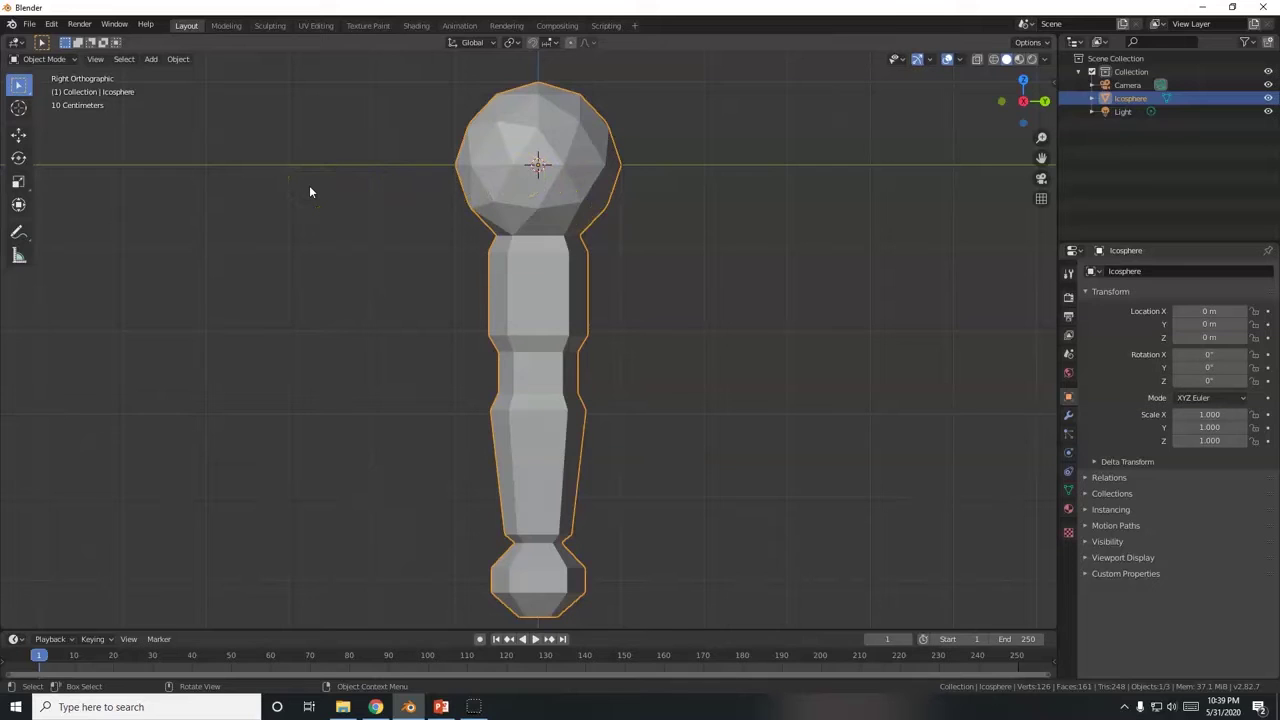
Step: Add an armature at the origin, show its data properties, and select the icosphere arm
key("shift+a")
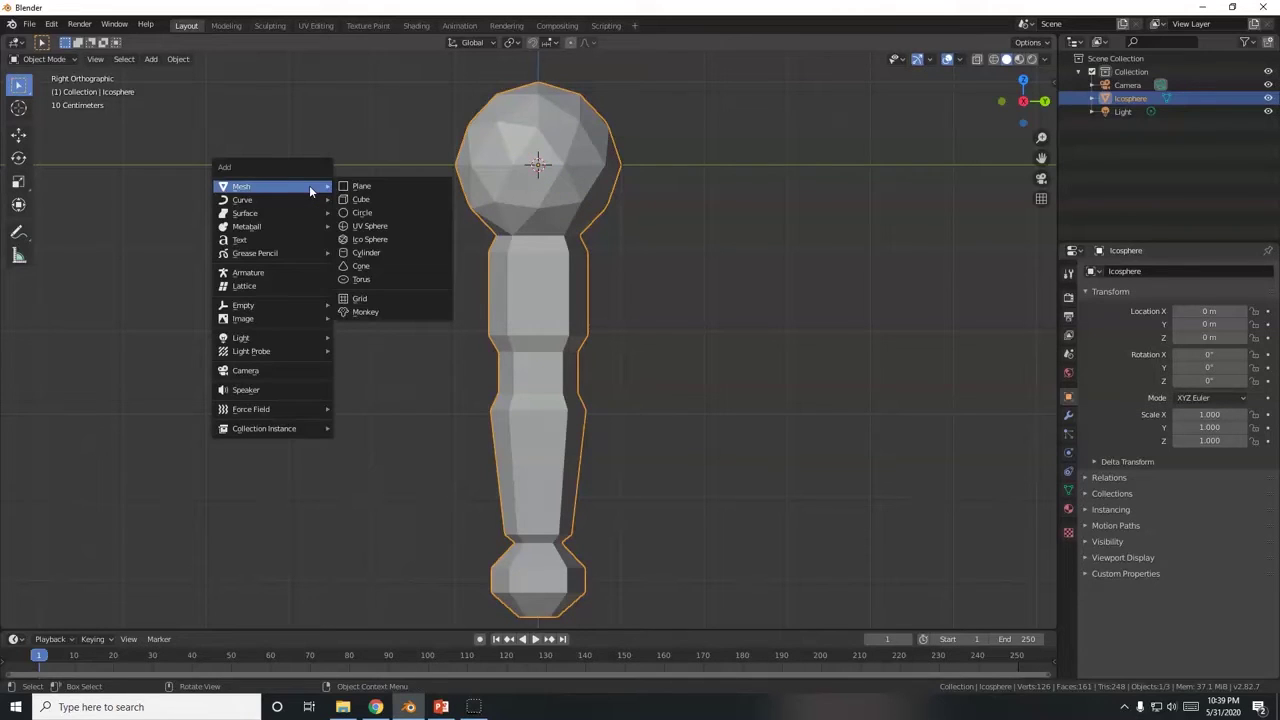
left_click(280, 274)
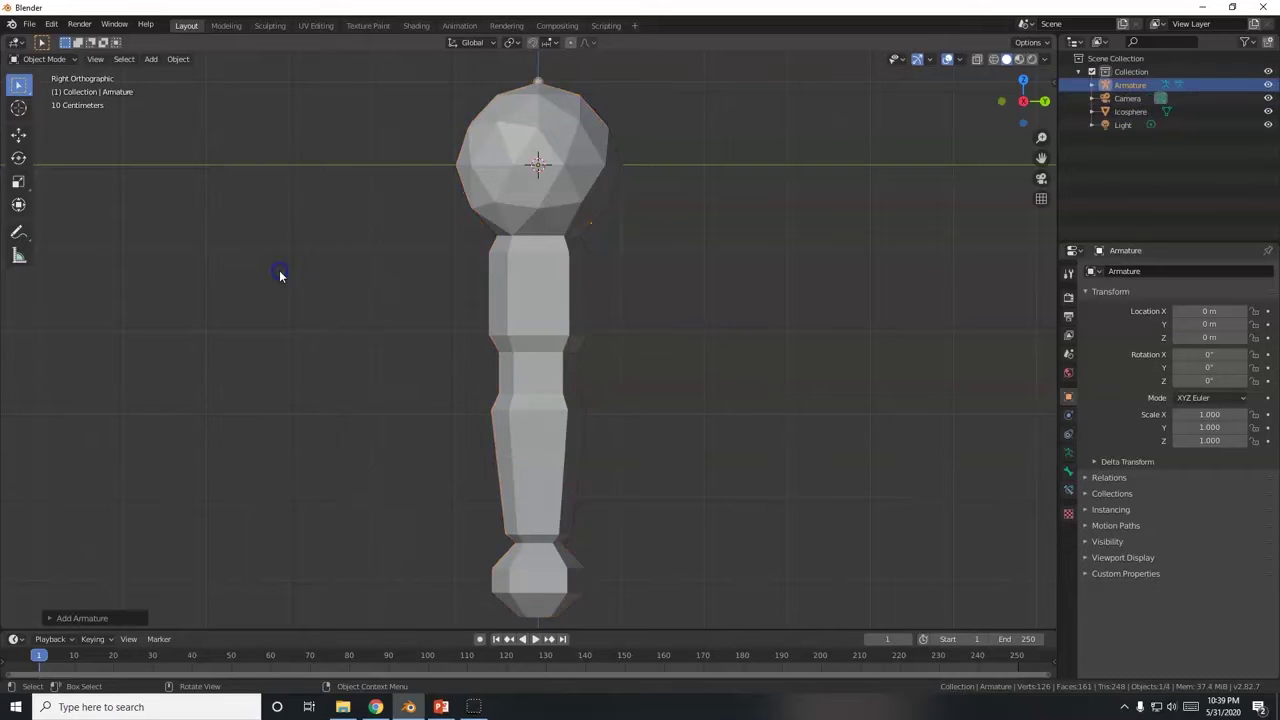
middle_click_drag(531, 94, 617, 227)
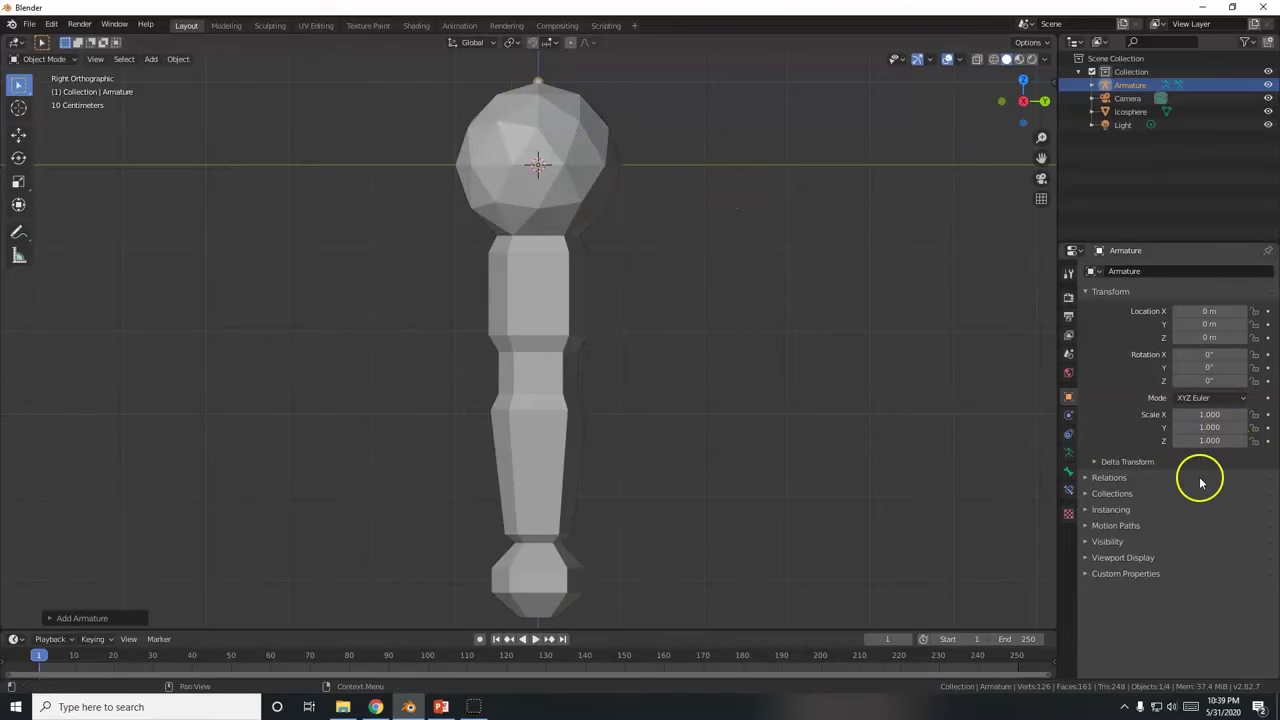
left_click(1069, 454)
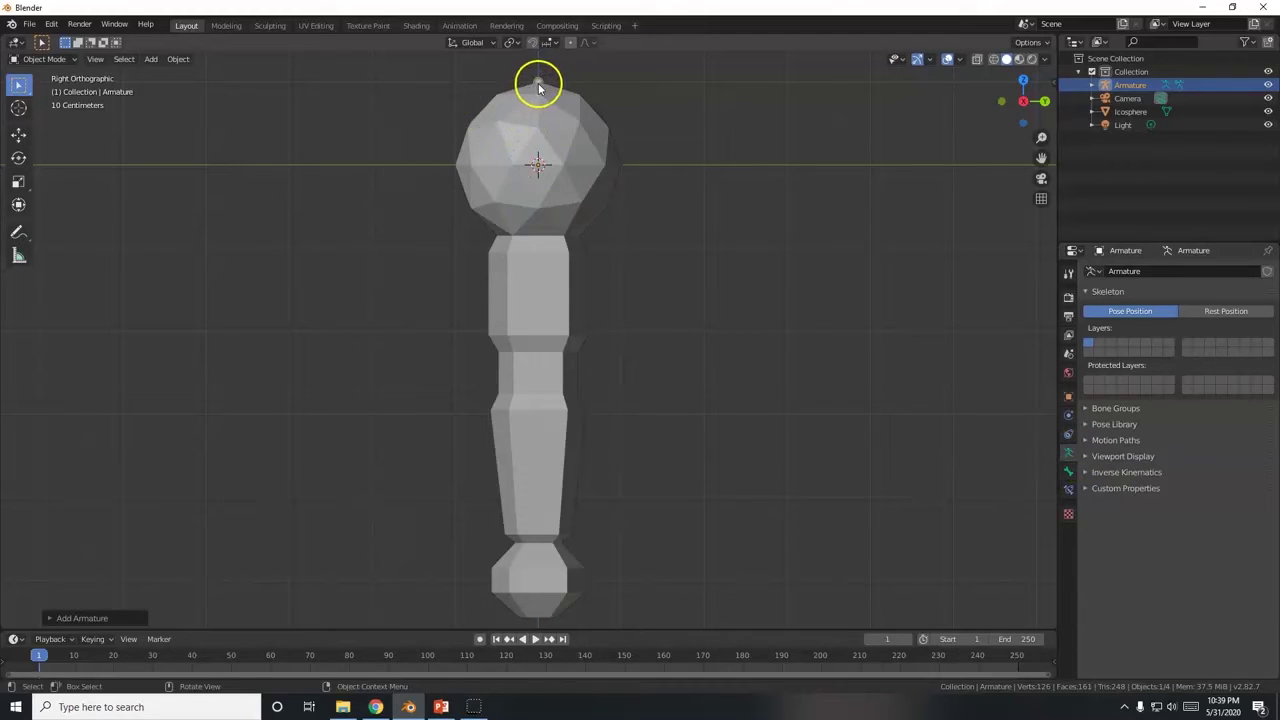
left_click(558, 168)
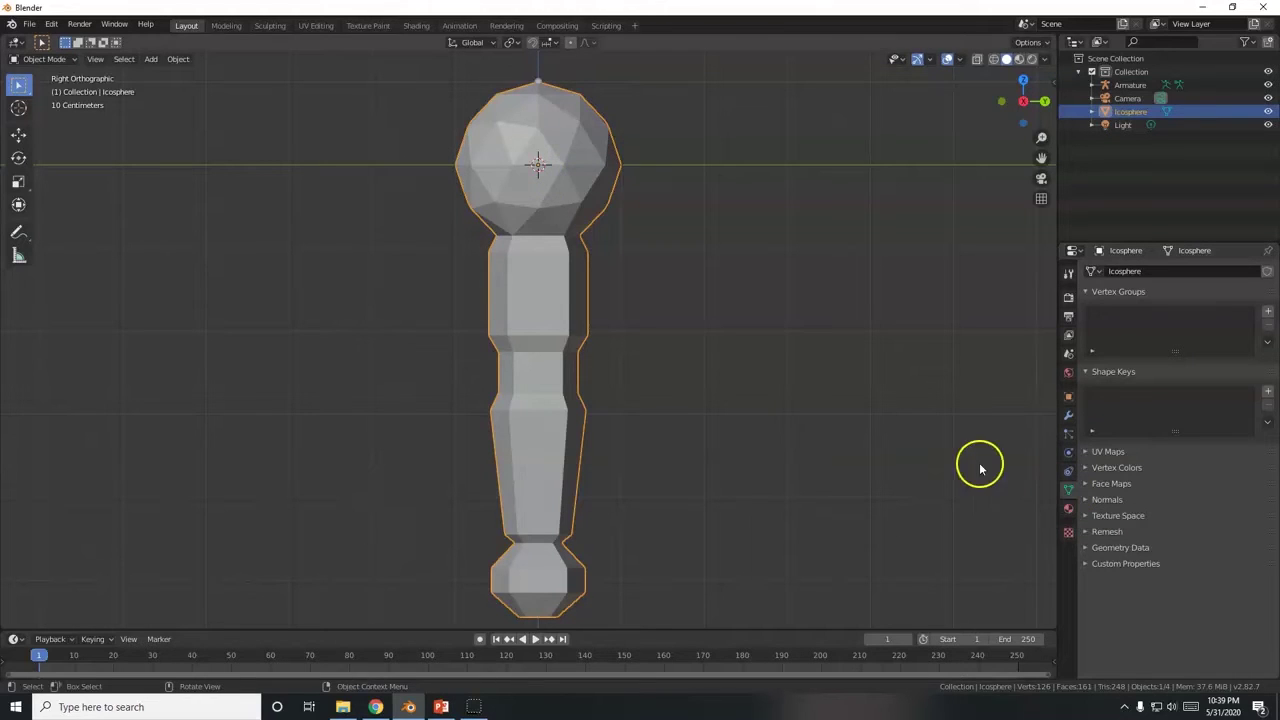
Step: Select the armature and enable In Front under Viewport Display so its bone shows through
left_click(538, 80)
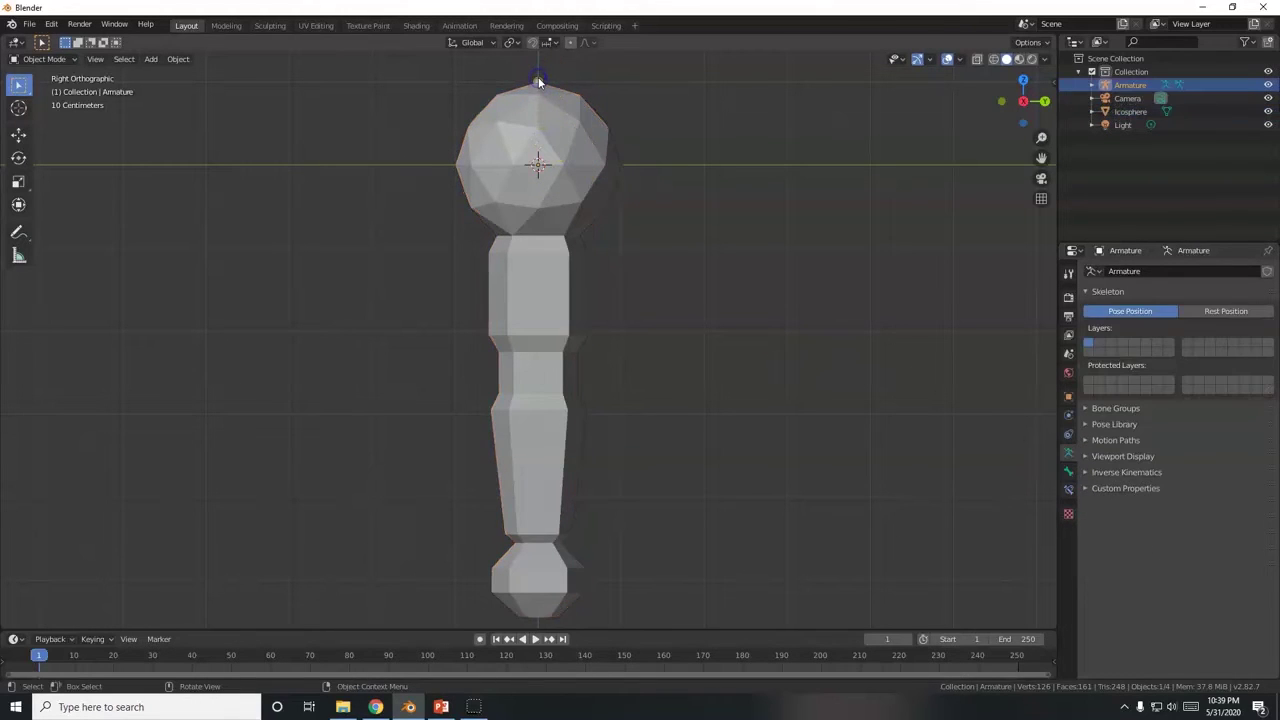
left_click(1124, 125)
left_click(1124, 85)
left_click(1121, 458)
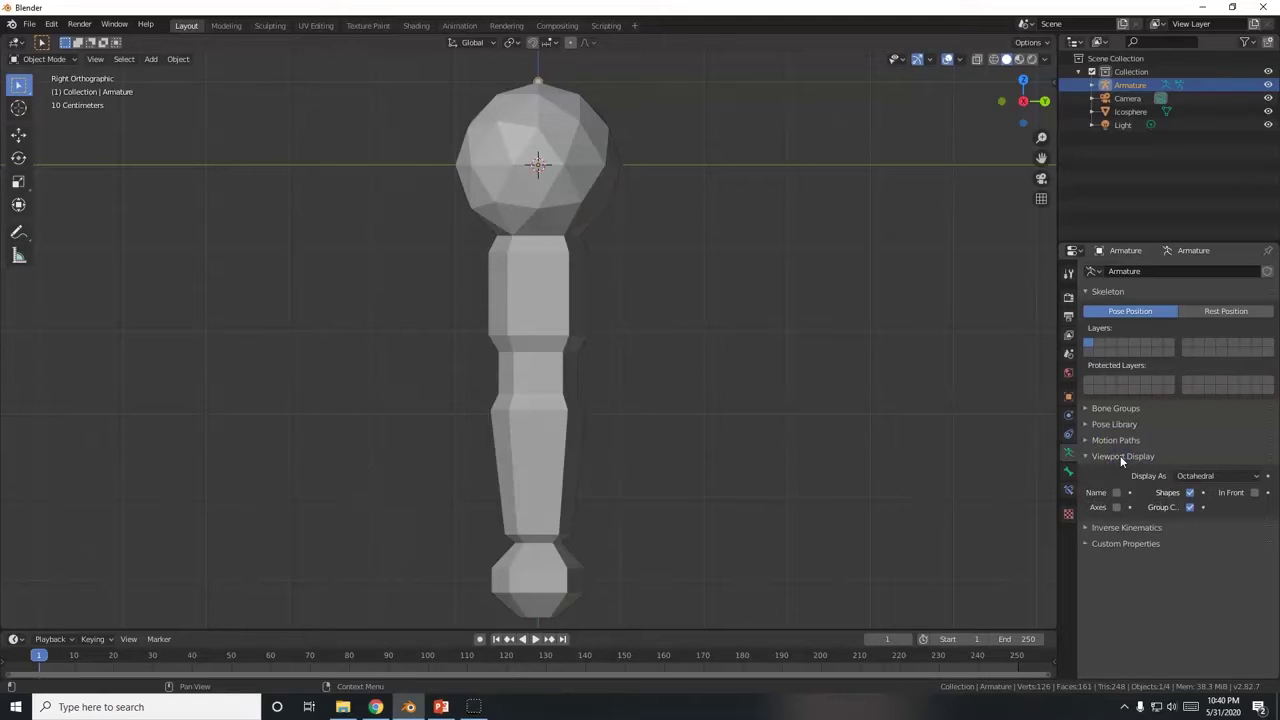
left_click(1254, 493)
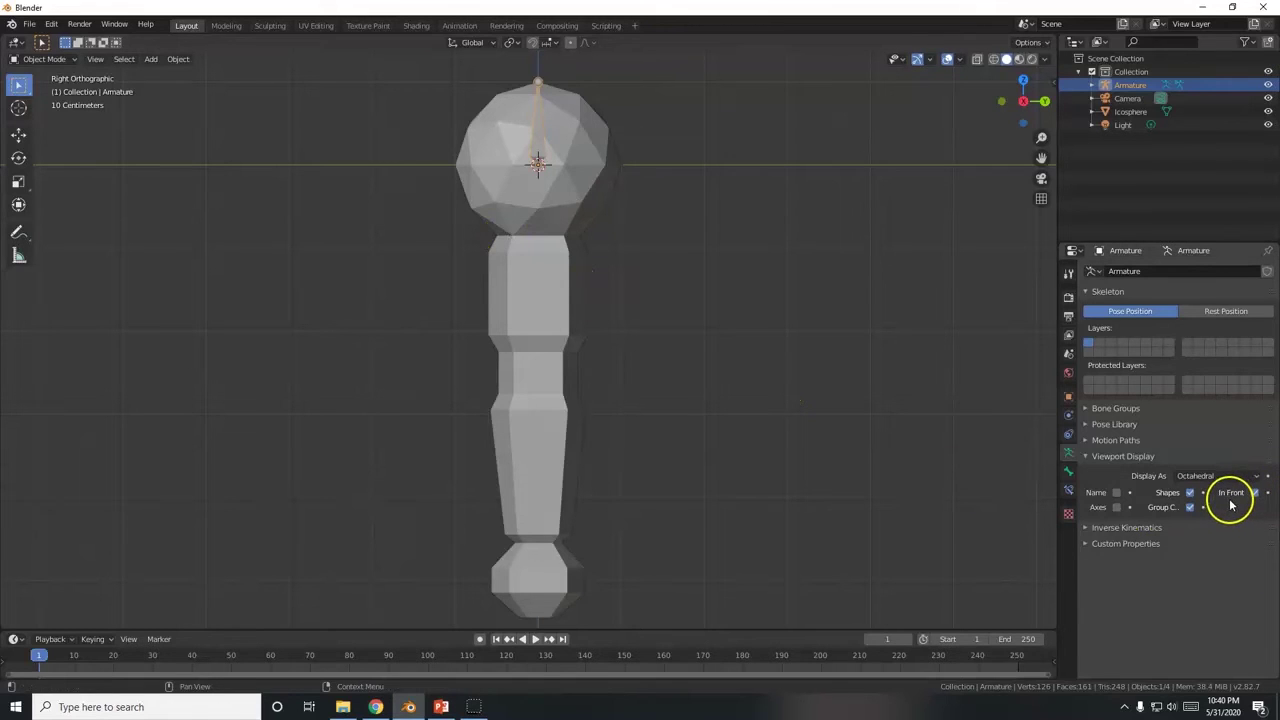
scroll(691, 462, "down", 1)
middle_click_drag(691, 463, 568, 363)
key("KP_3")
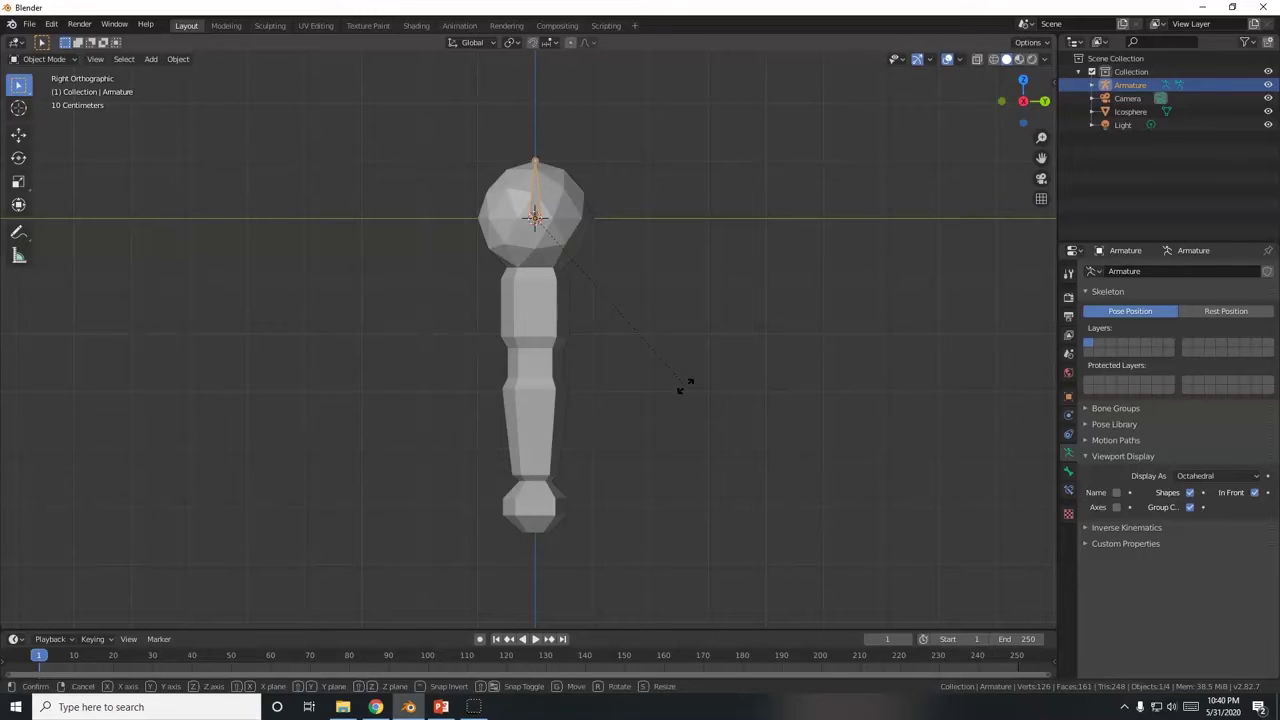
Step: Rotate the bone 180° to point down and scale it about 2.5x to reach the elbow
key("r")
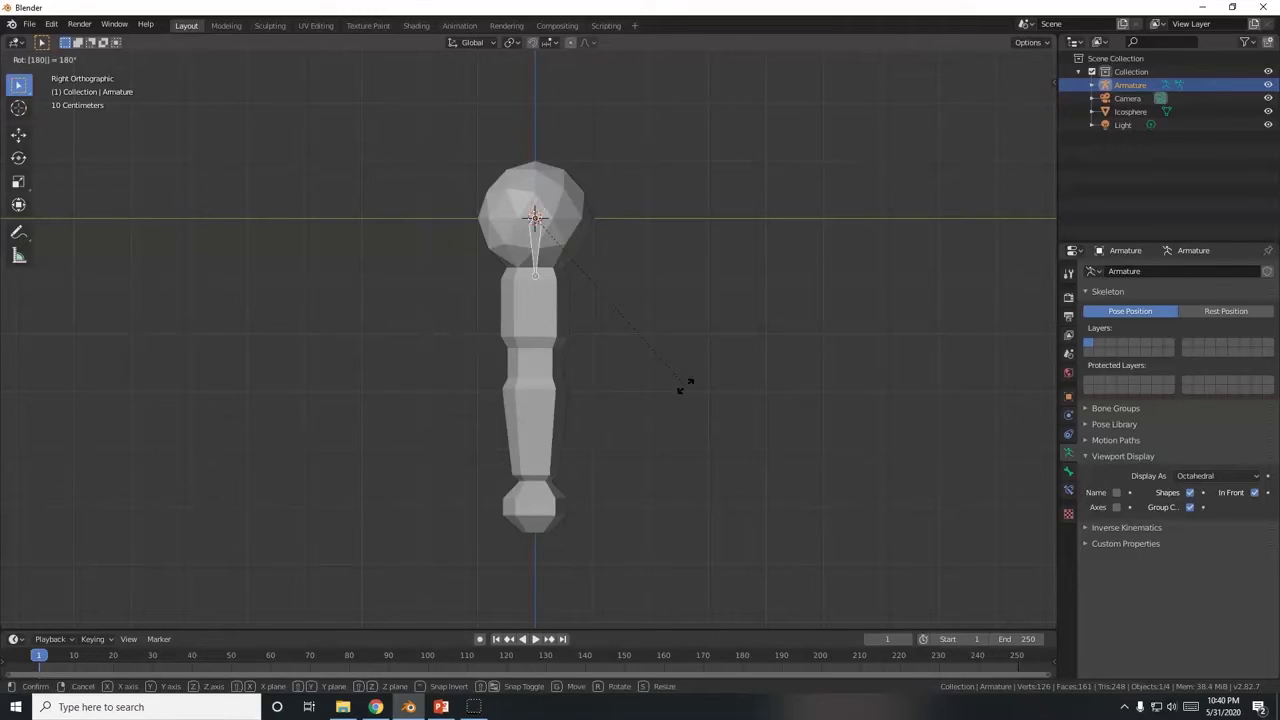
left_click(686, 388)
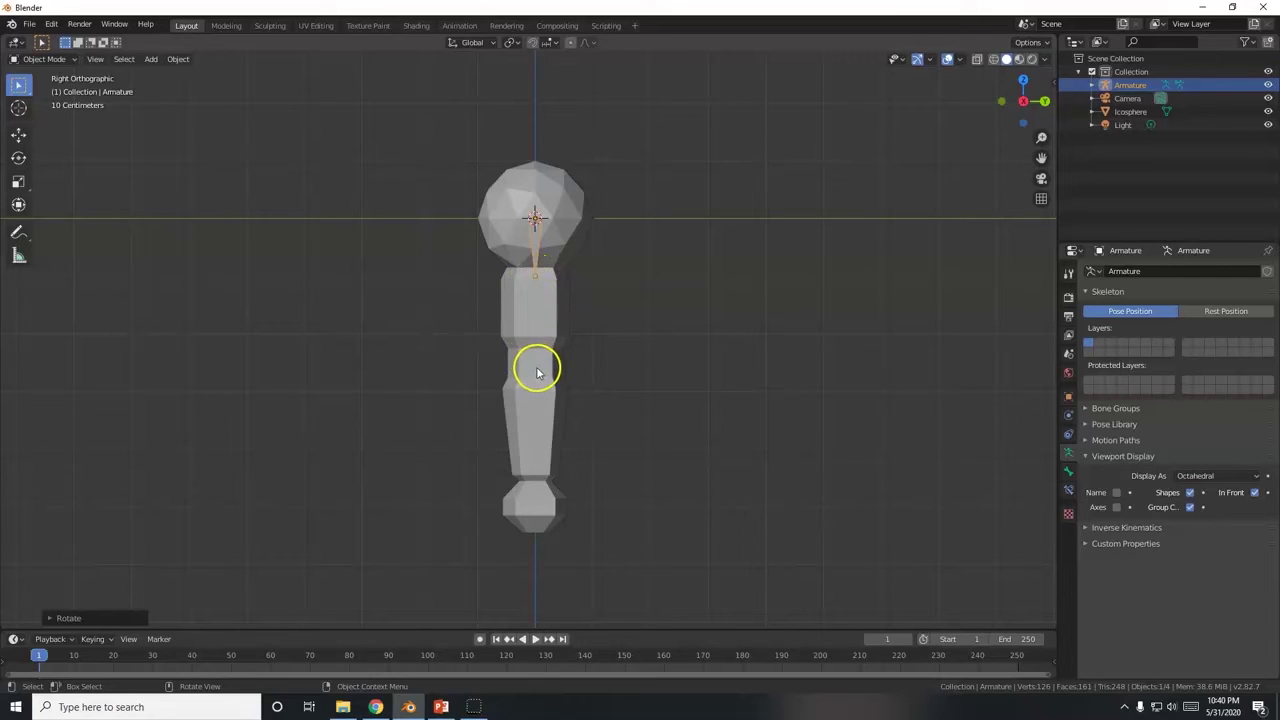
key("s")
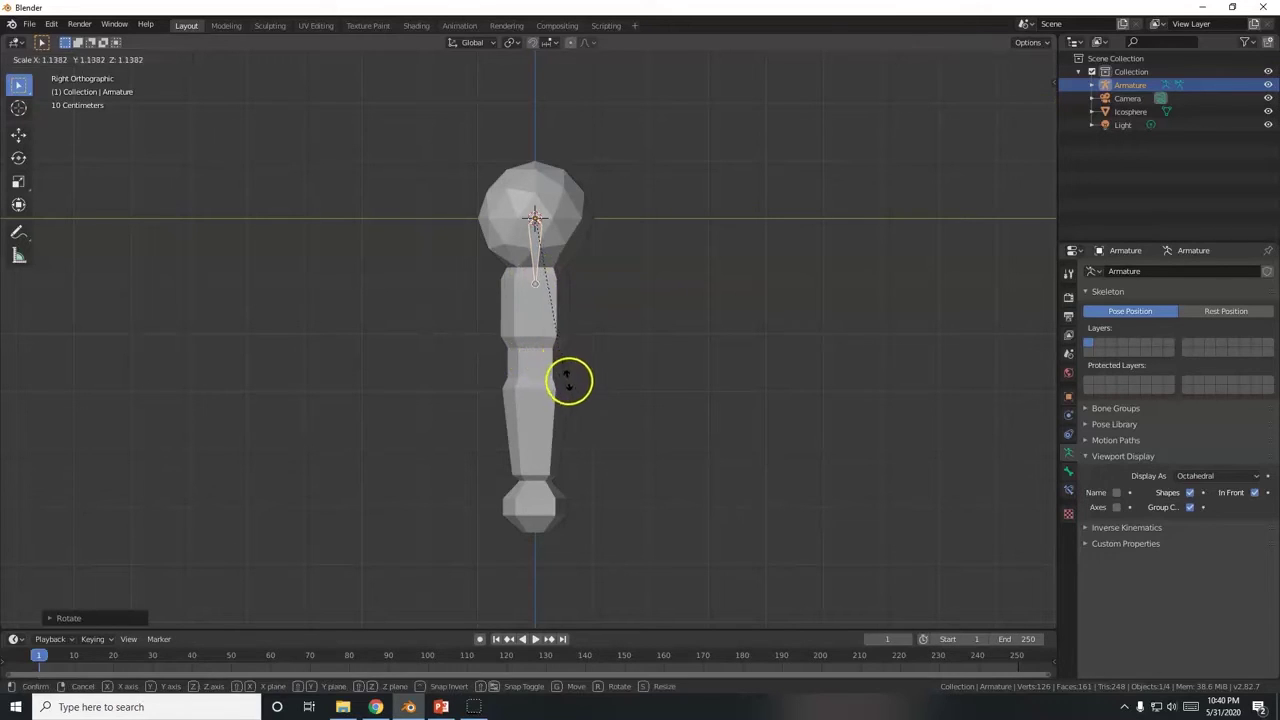
left_click(695, 530)
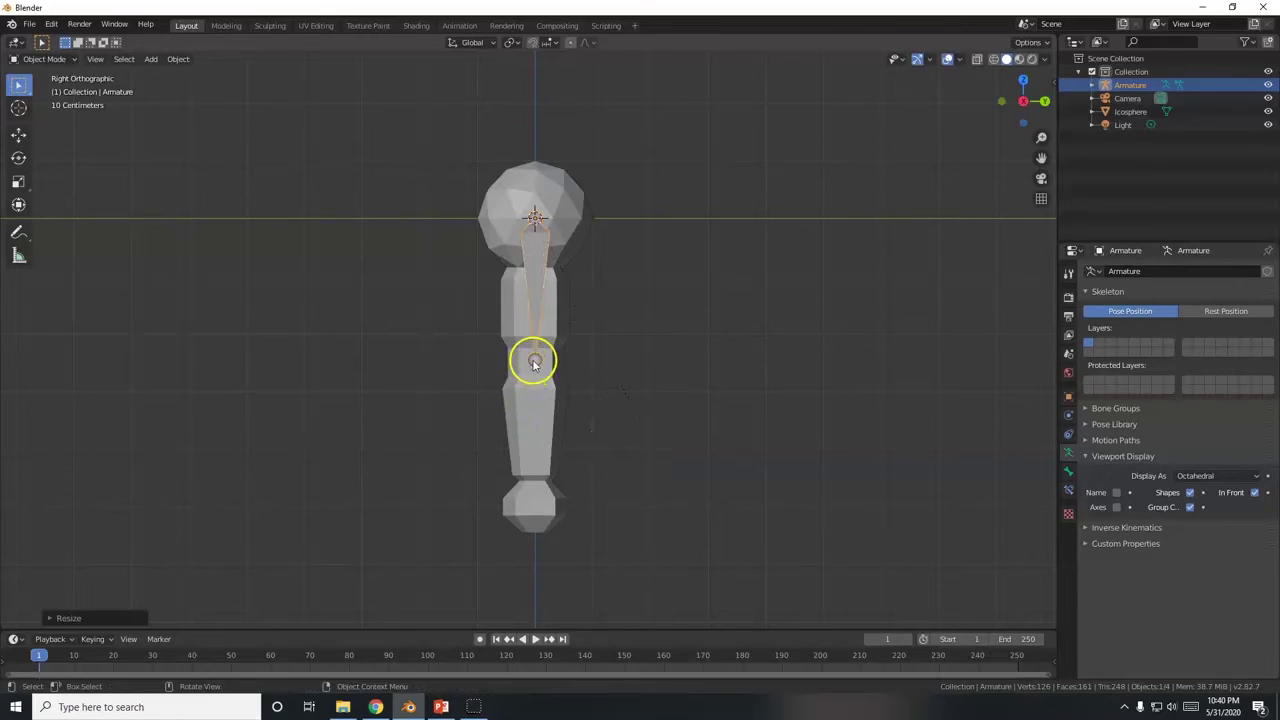
scroll(535, 362, "up", 2)
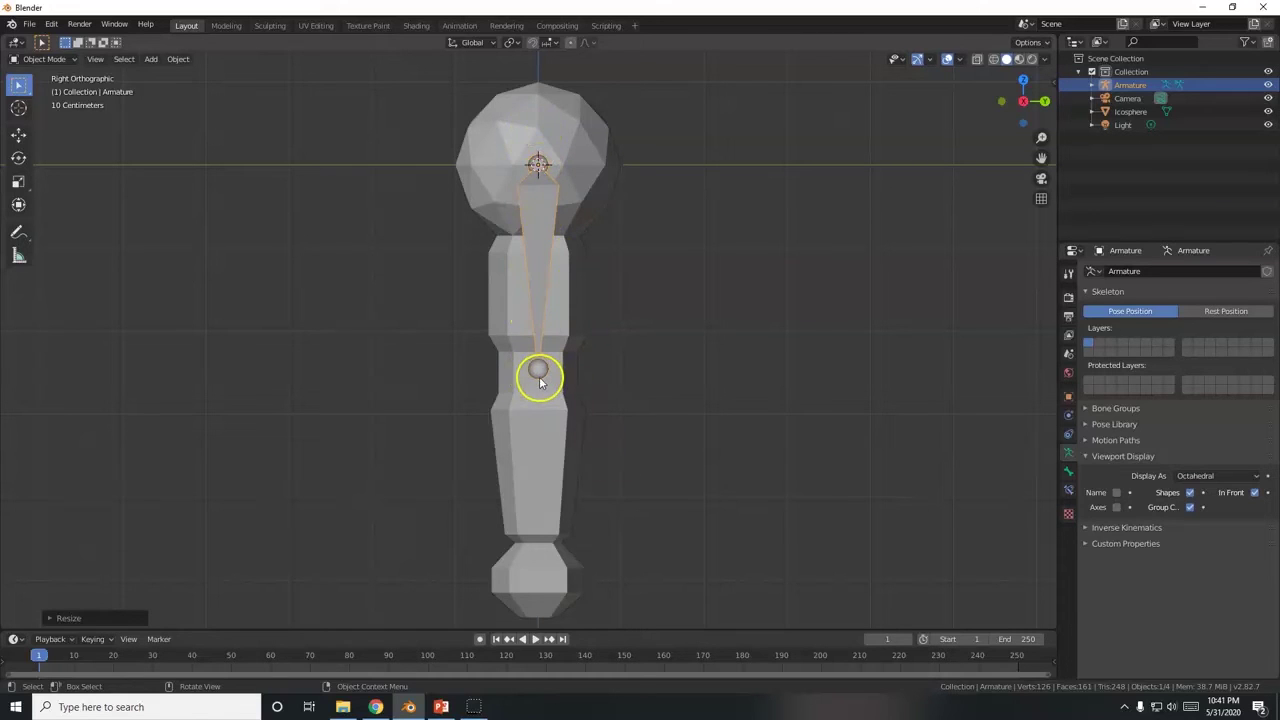
middle_click_drag(546, 403, 652, 427)
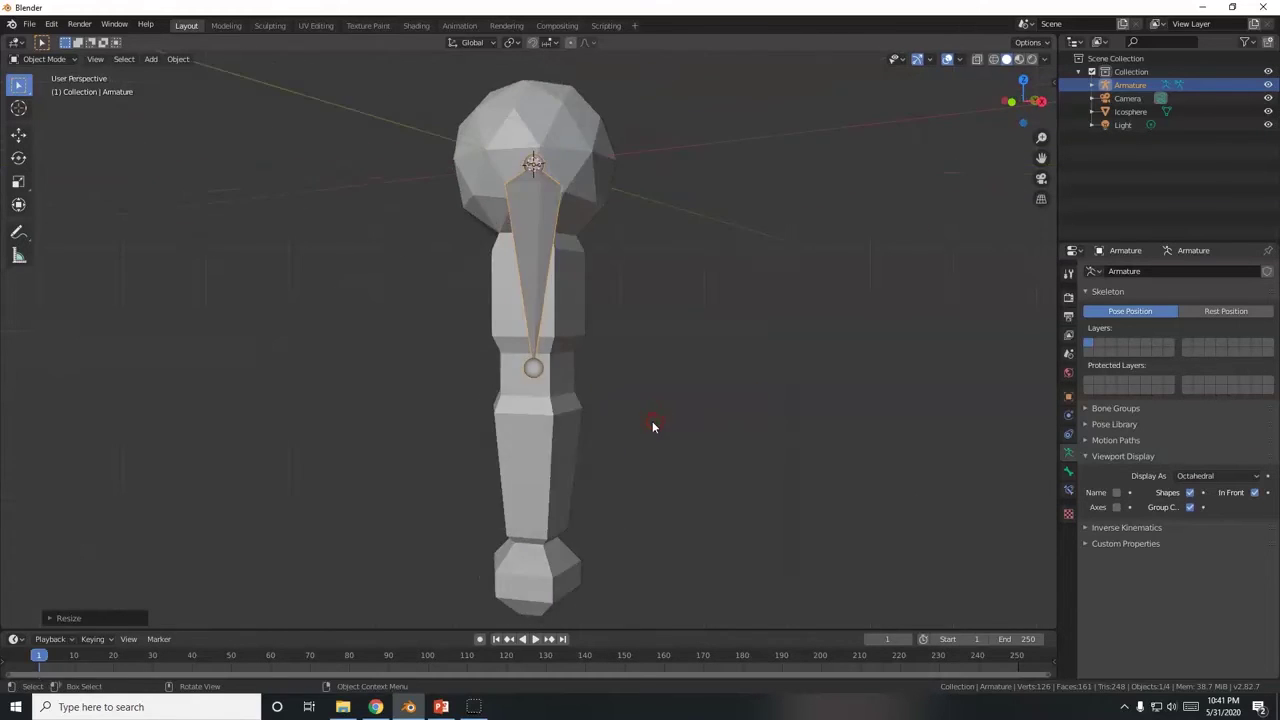
key("KP_3")
left_click(497, 346)
left_click(546, 236)
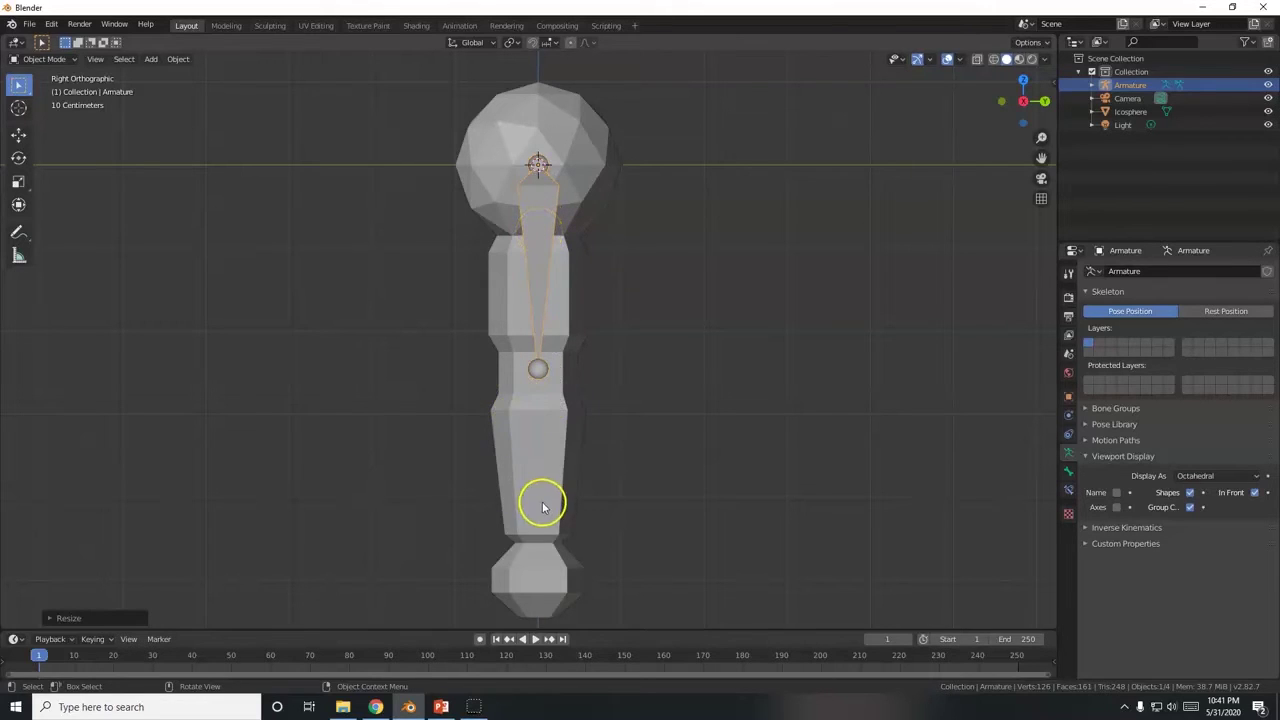
Step: In armature Edit Mode, extrude a second bone straight down from the tail to the lower arm joint
left_click(48, 61)
left_click(44, 89)
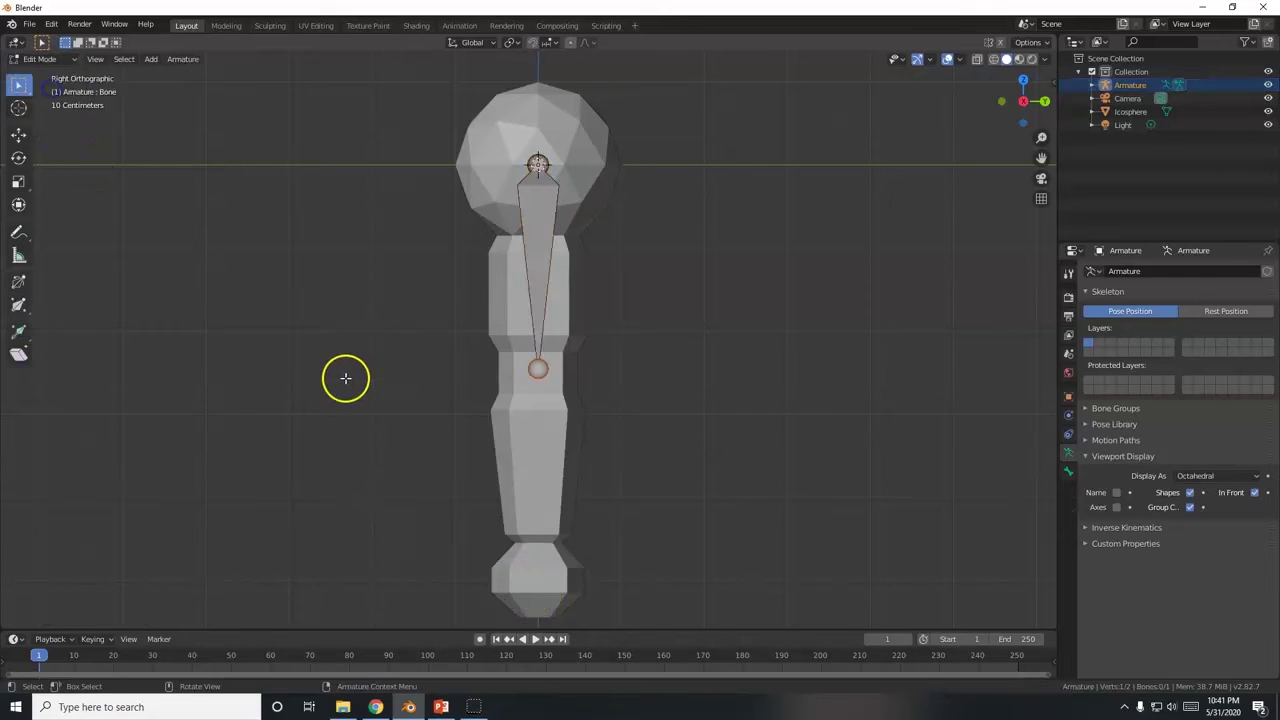
key("Tab")
key("Tab")
key("Tab")
key("Tab")
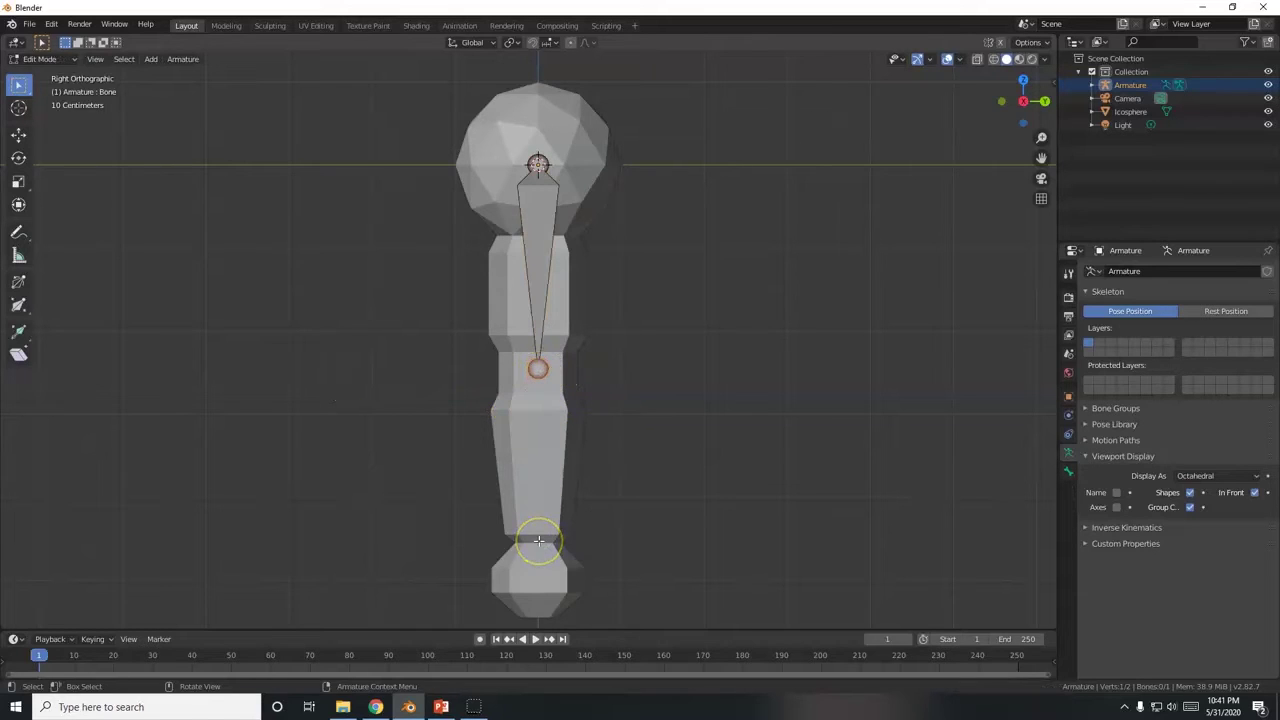
left_click(538, 368)
left_click(549, 370)
key("e")
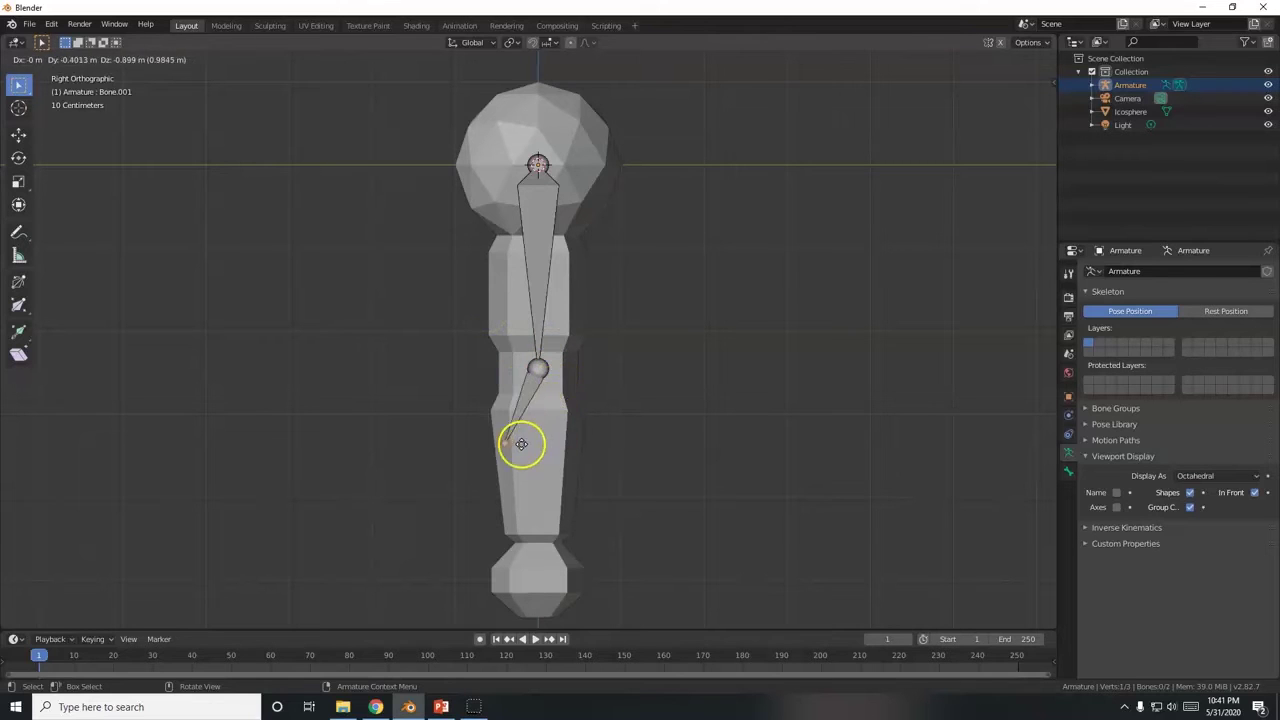
key("z")
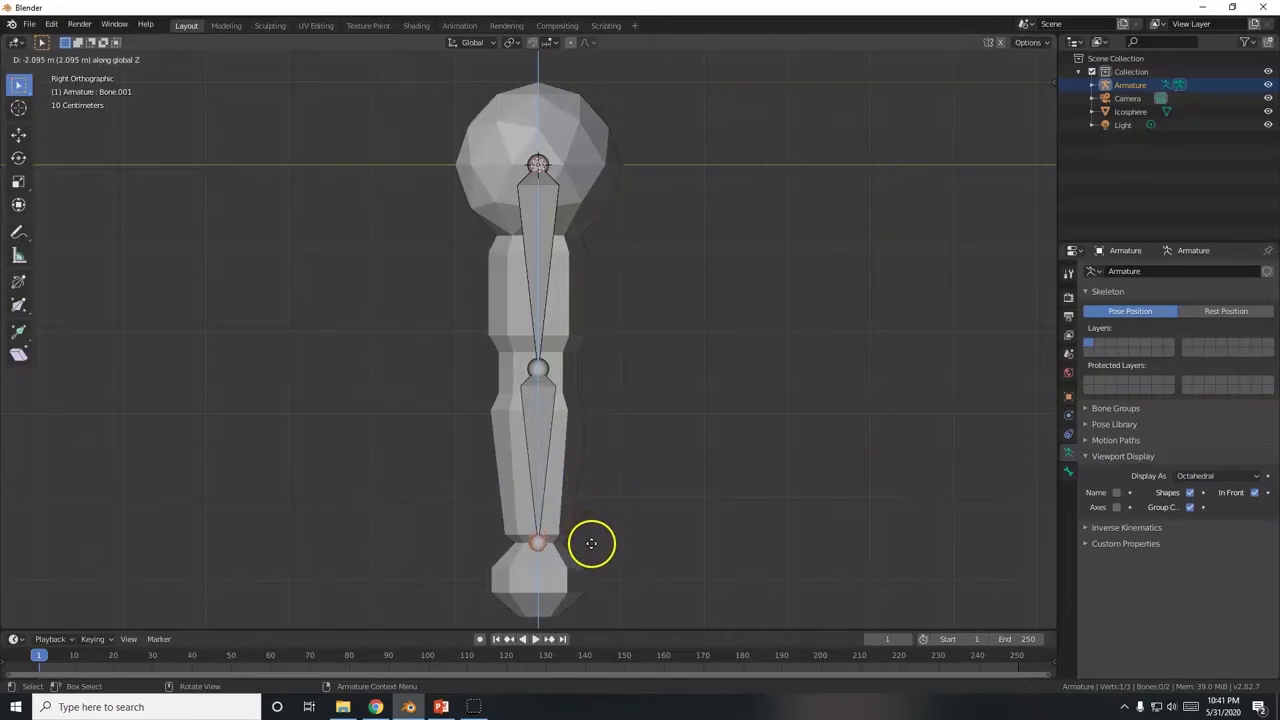
left_click(592, 544)
Step: Extrude a third bone straight down to the arm's bottom tip and return to Object Mode
scroll(592, 544, "down", 2)
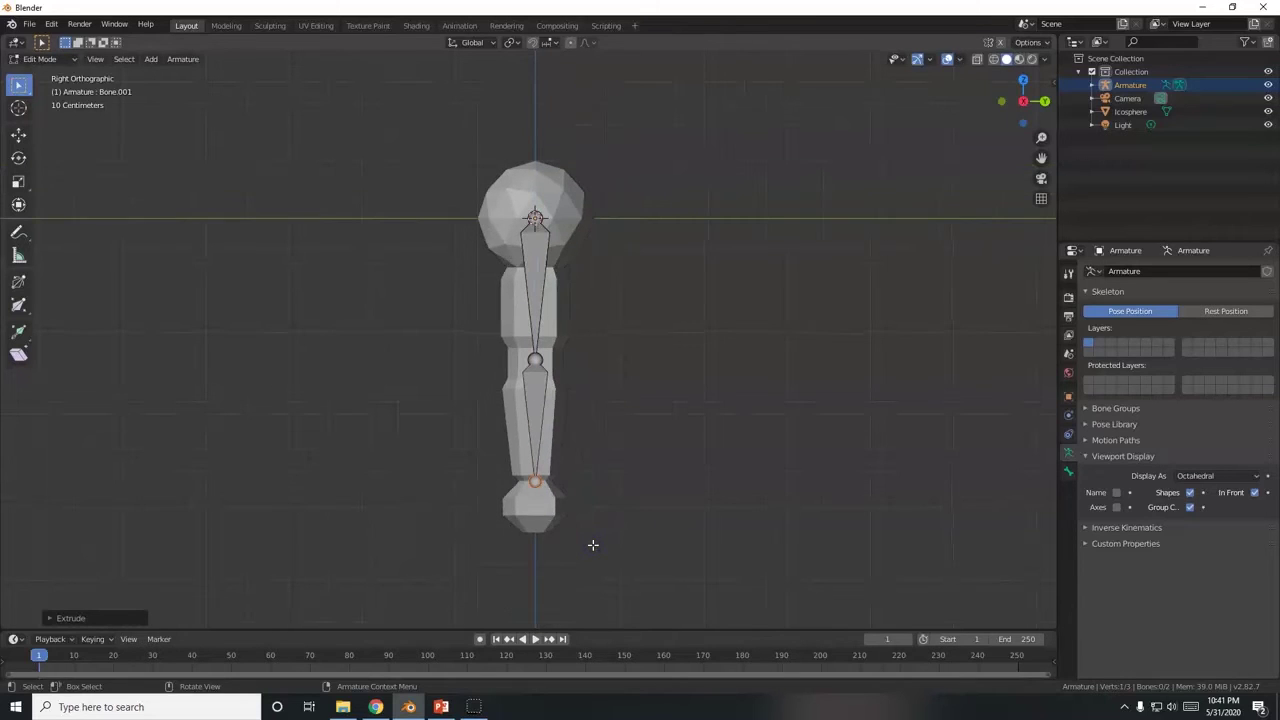
key("e")
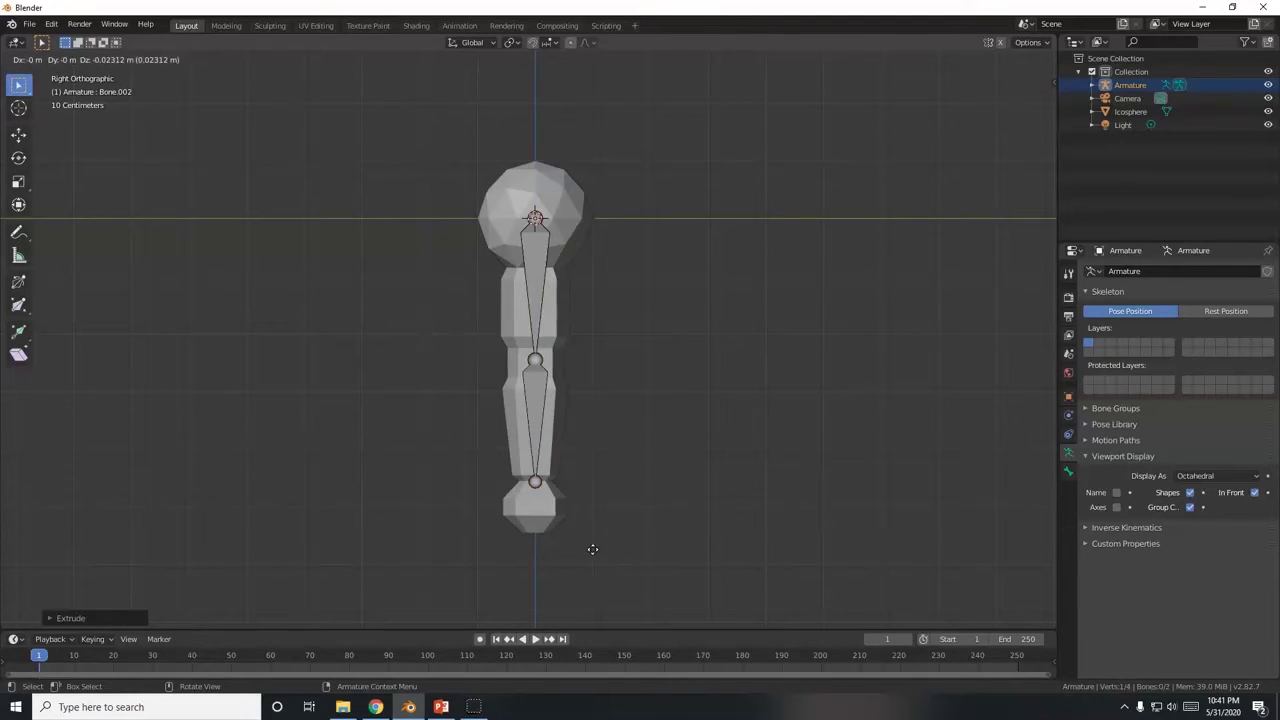
key("z")
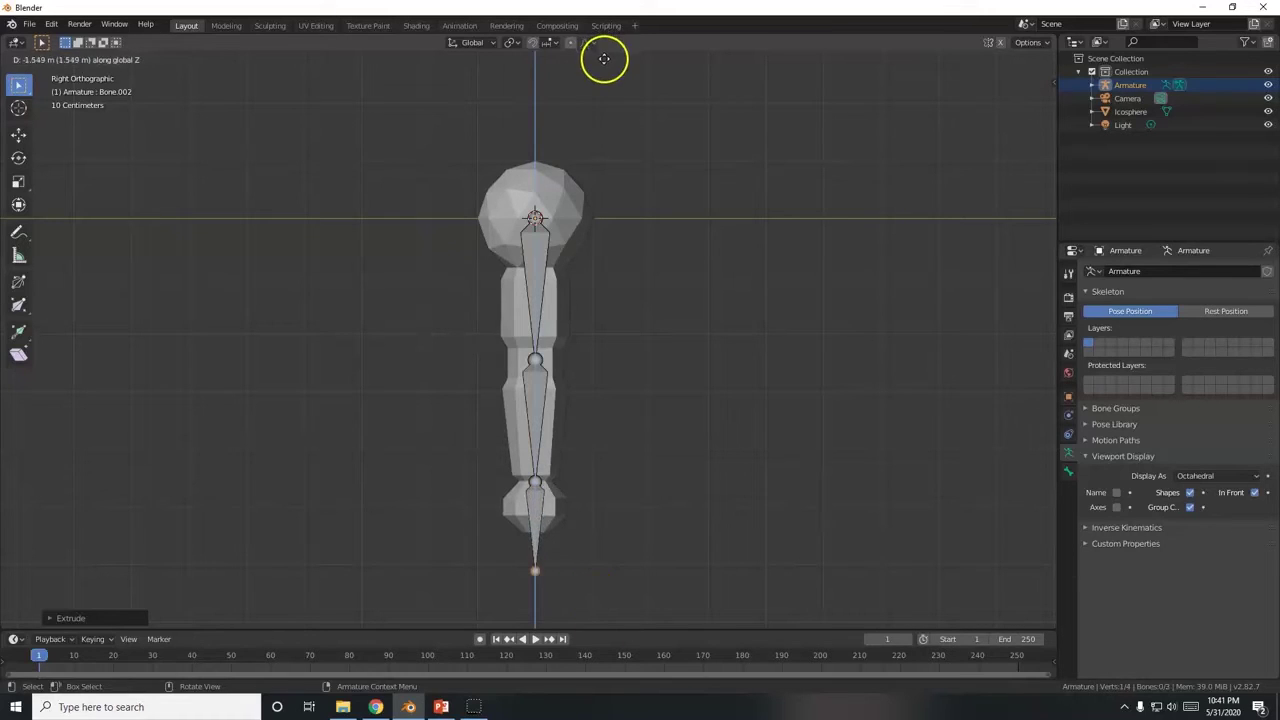
left_click(603, 597)
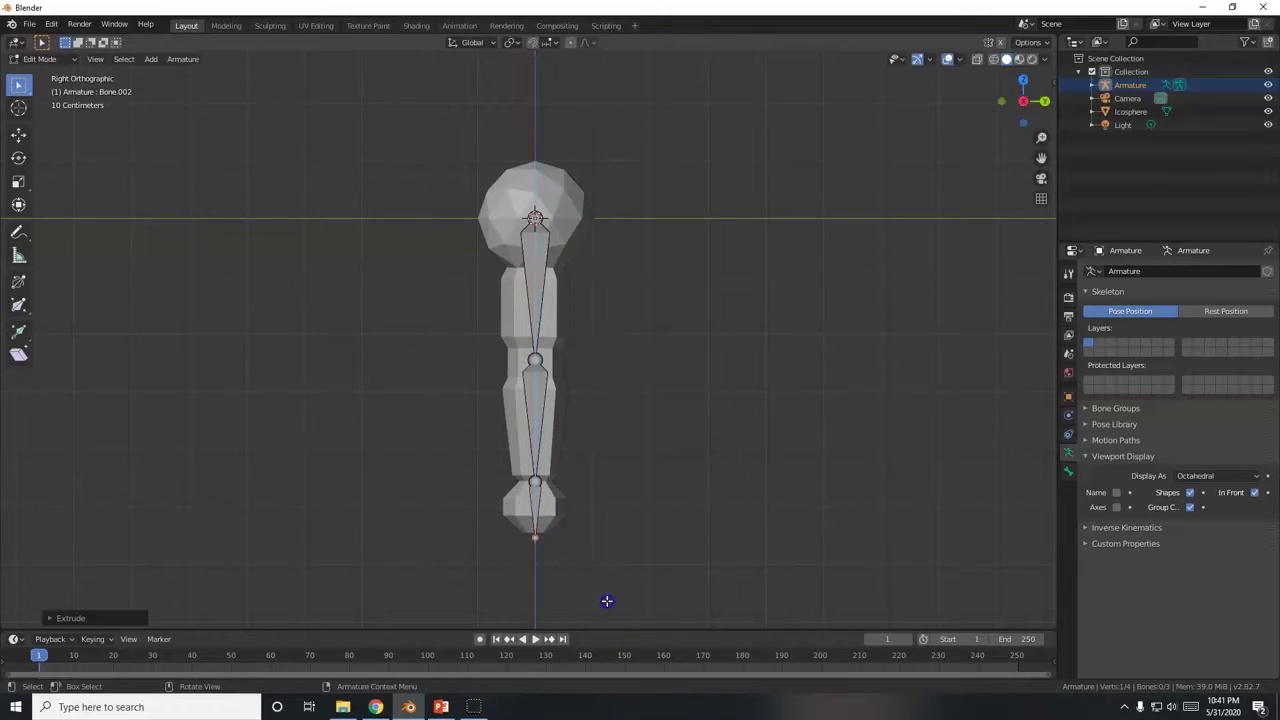
left_click(537, 509)
middle_click_drag(537, 509, 576, 485)
left_click(503, 490)
key("KP_3")
left_click(480, 428)
key("Tab")
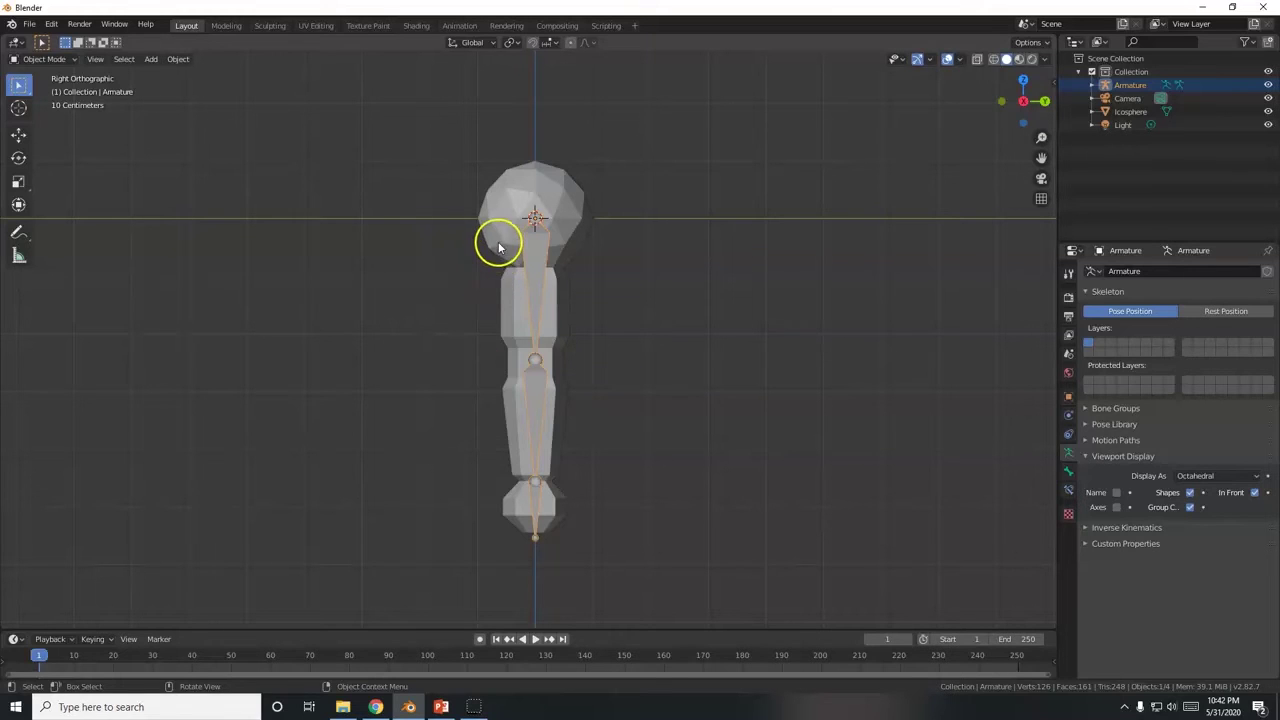
Step: Select the icosphere mesh and add the armature to the selection
scroll(500, 240, "up", 2)
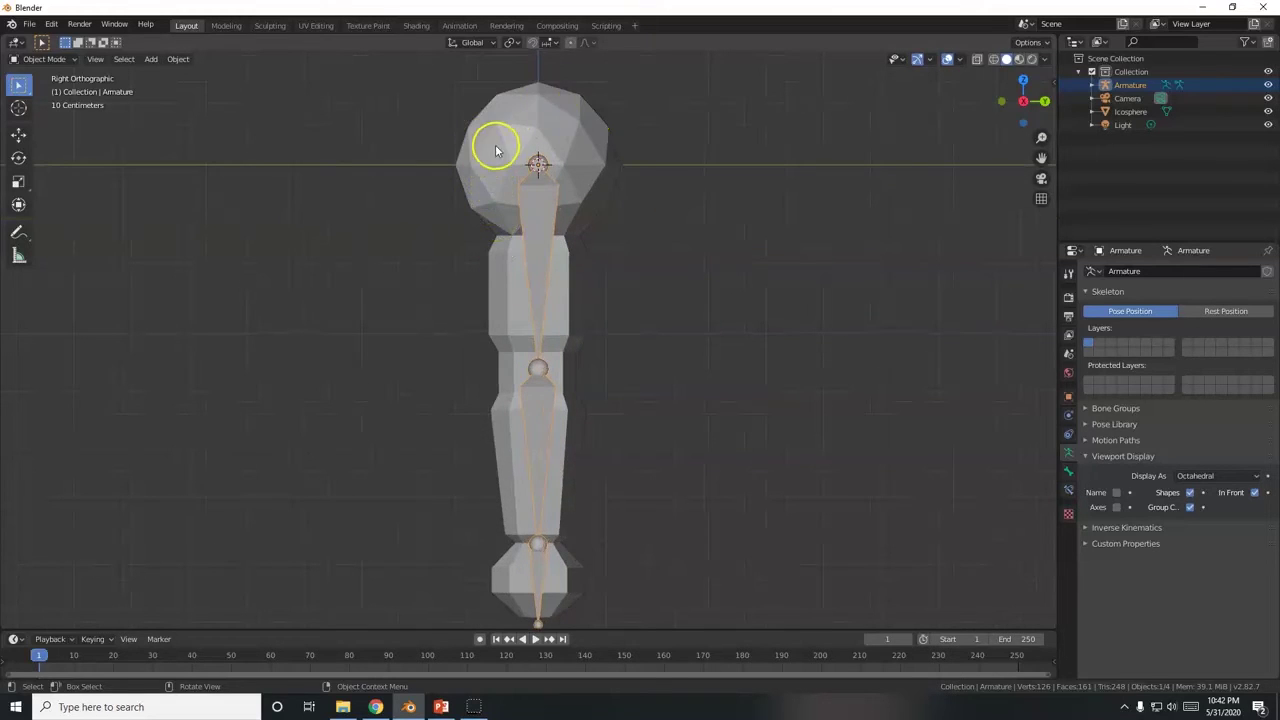
left_click(594, 152)
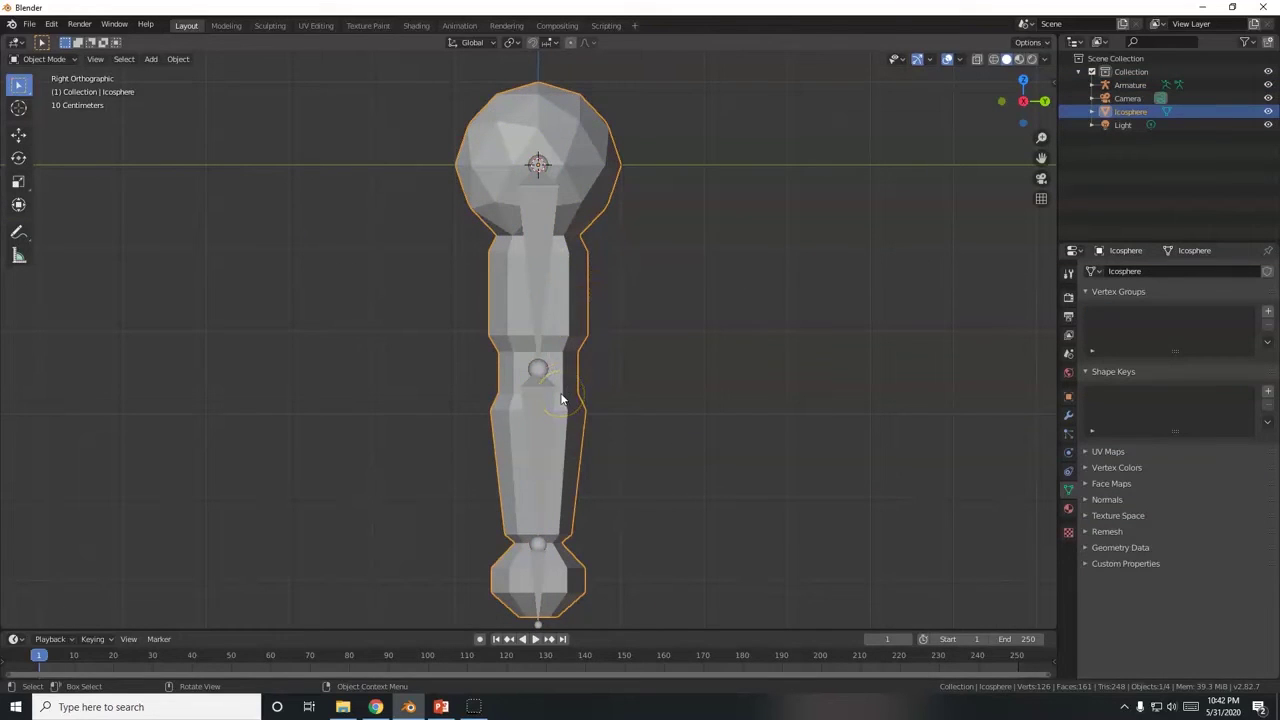
left_click(539, 210, "shift")
left_click(530, 188, "shift")
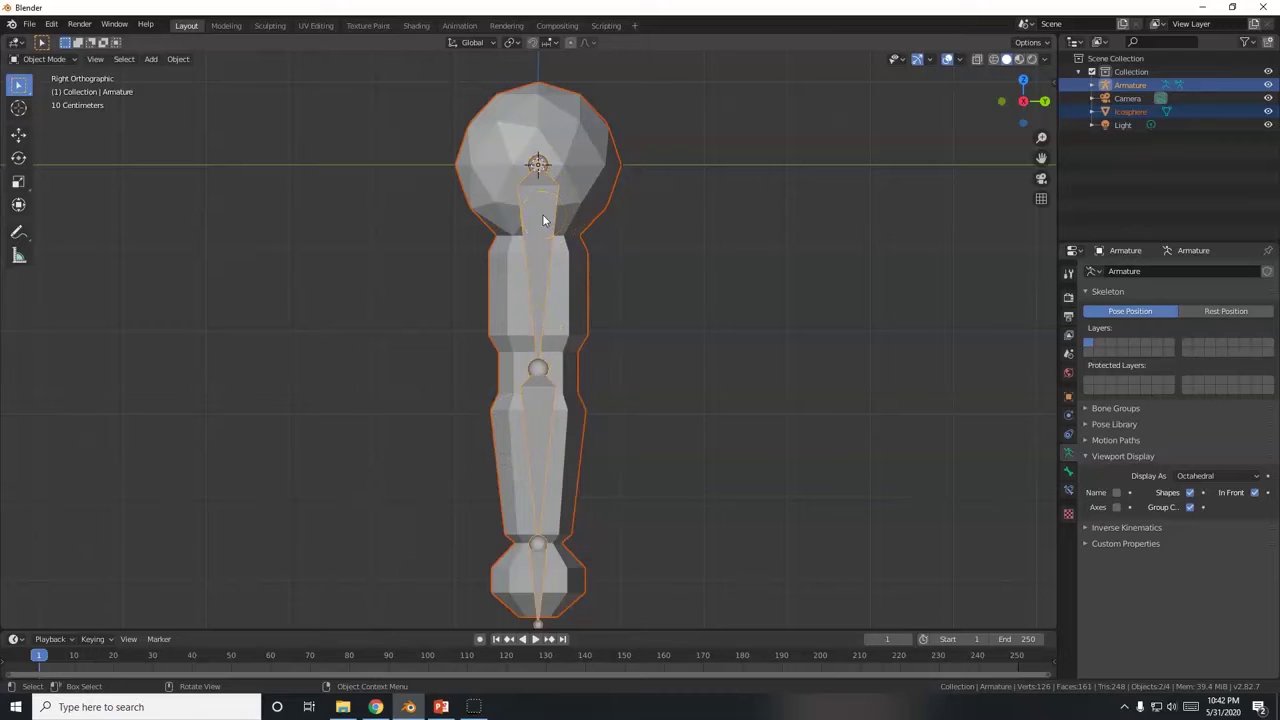
mouse_move(542, 214)
left_mouse_down()
mouse_move(534, 191)
mouse_move(547, 205)
left_mouse_up()
mouse_move(517, 236)
left_mouse_down()
mouse_move(543, 200)
mouse_move(543, 229)
mouse_move(547, 213)
left_mouse_up()
Step: Reselect the icosphere alone, Shift-add the armature as active, and bring up Set Parent To
left_click(540, 218, "shift")
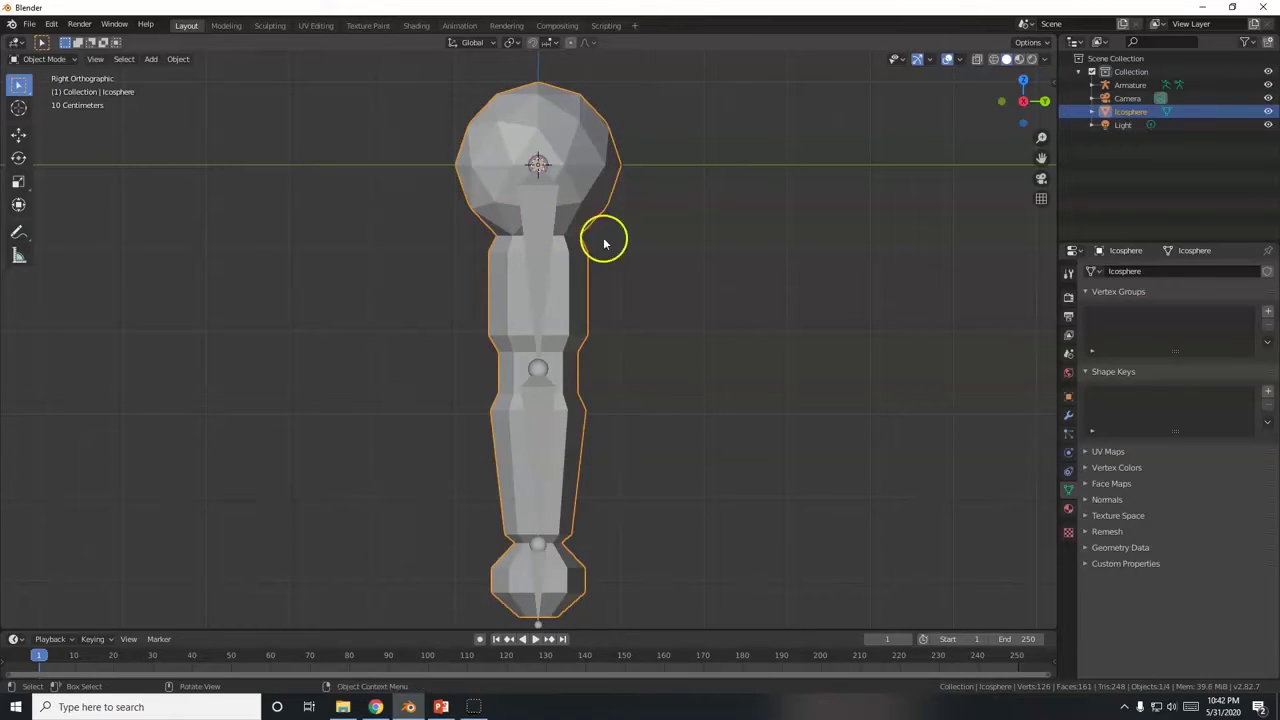
left_click(572, 258)
left_click(533, 242)
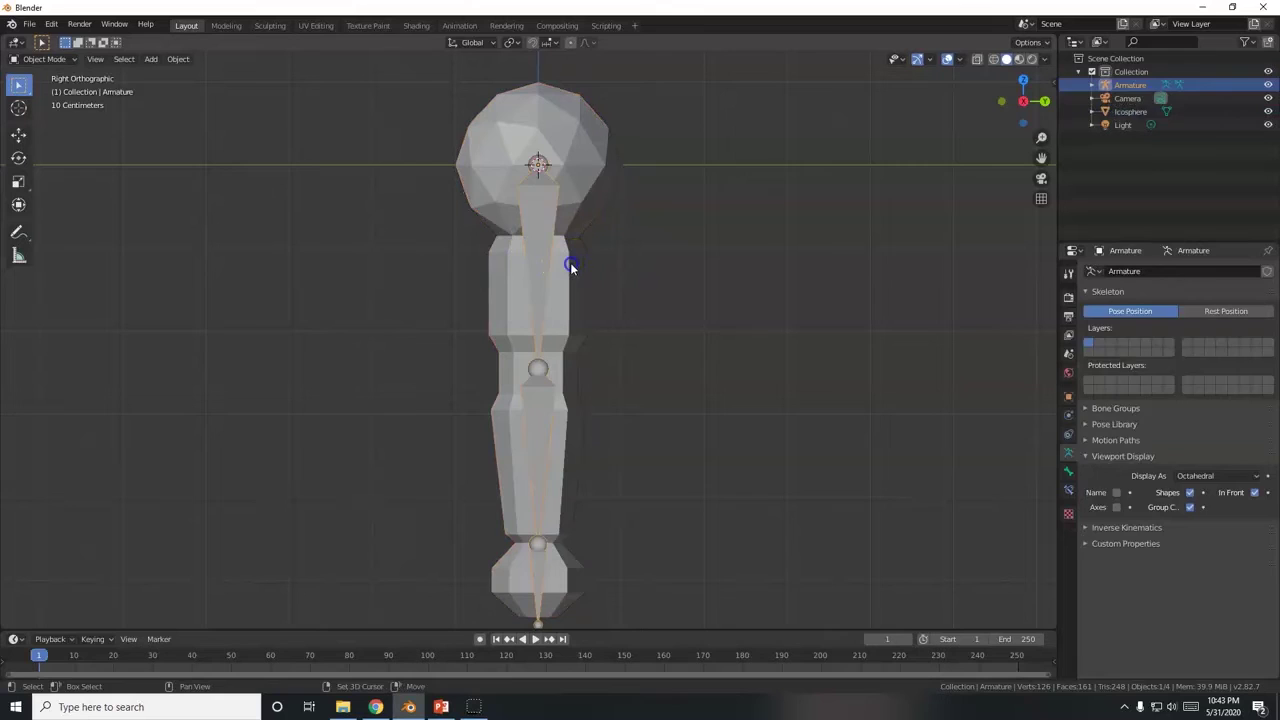
left_click(570, 263, "shift")
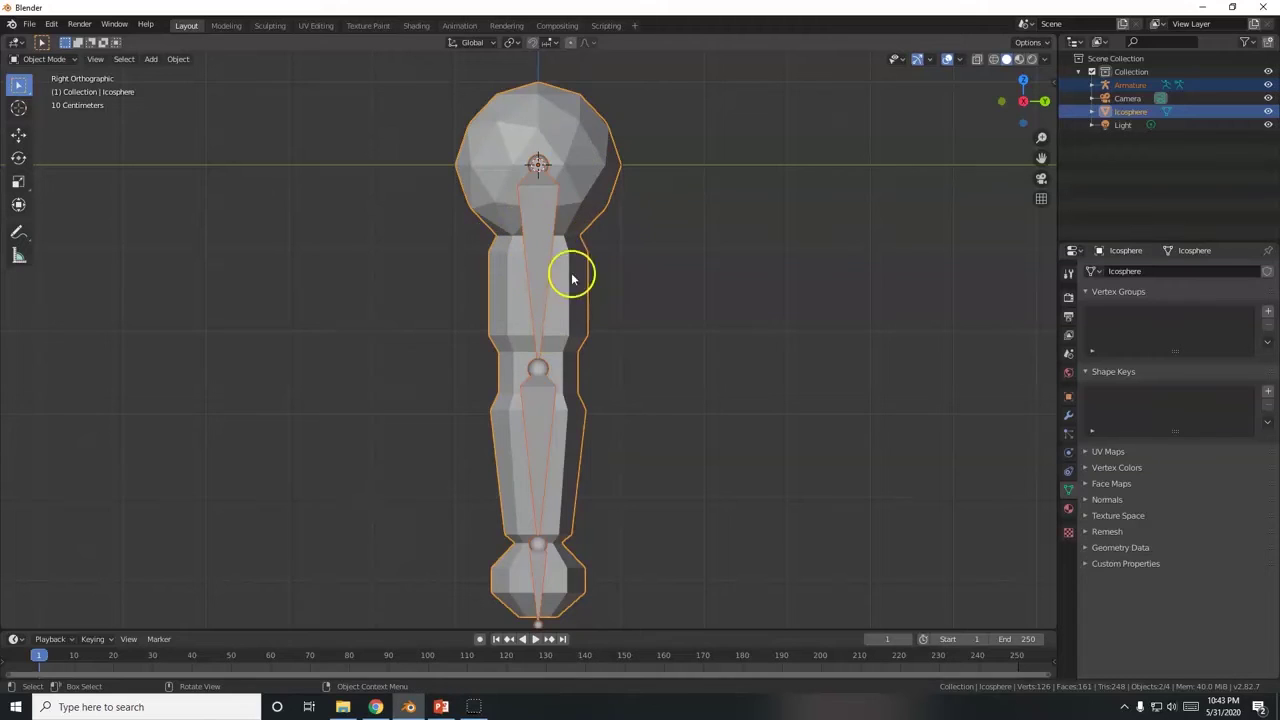
left_click(601, 135)
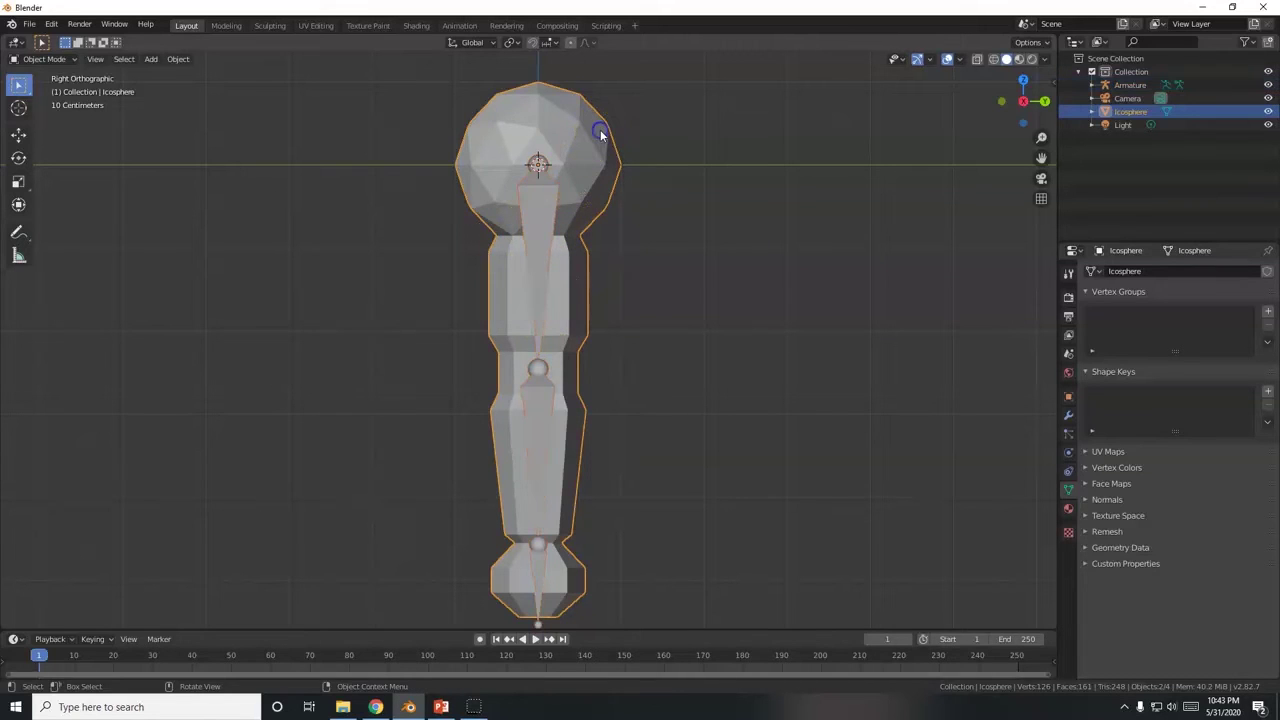
left_click(540, 216, "shift")
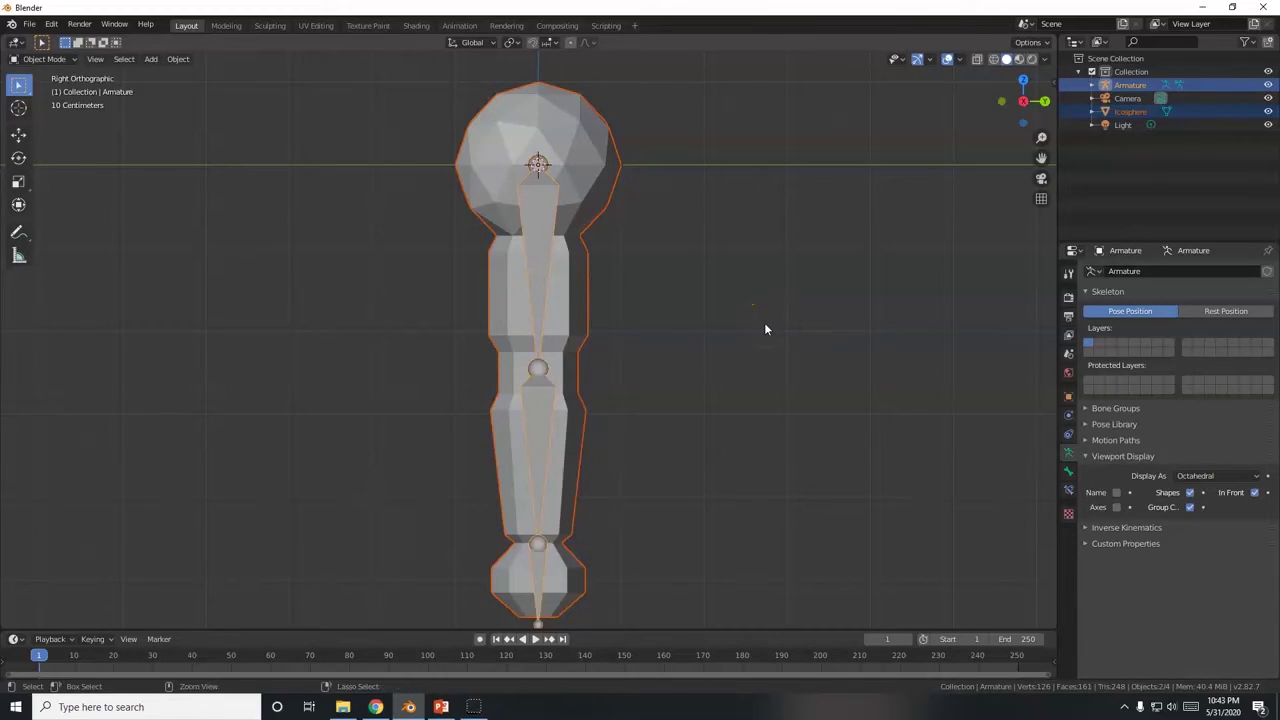
key("ctrl+p")
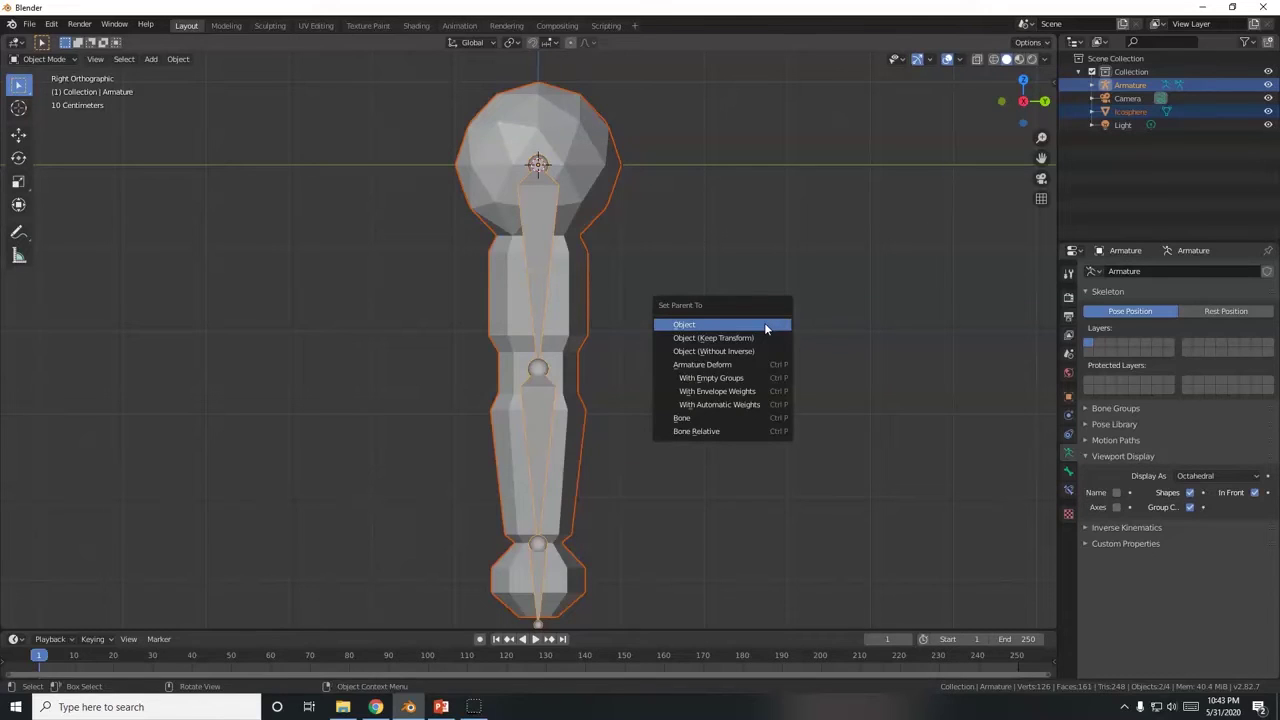
left_click(762, 405)
left_click(606, 463)
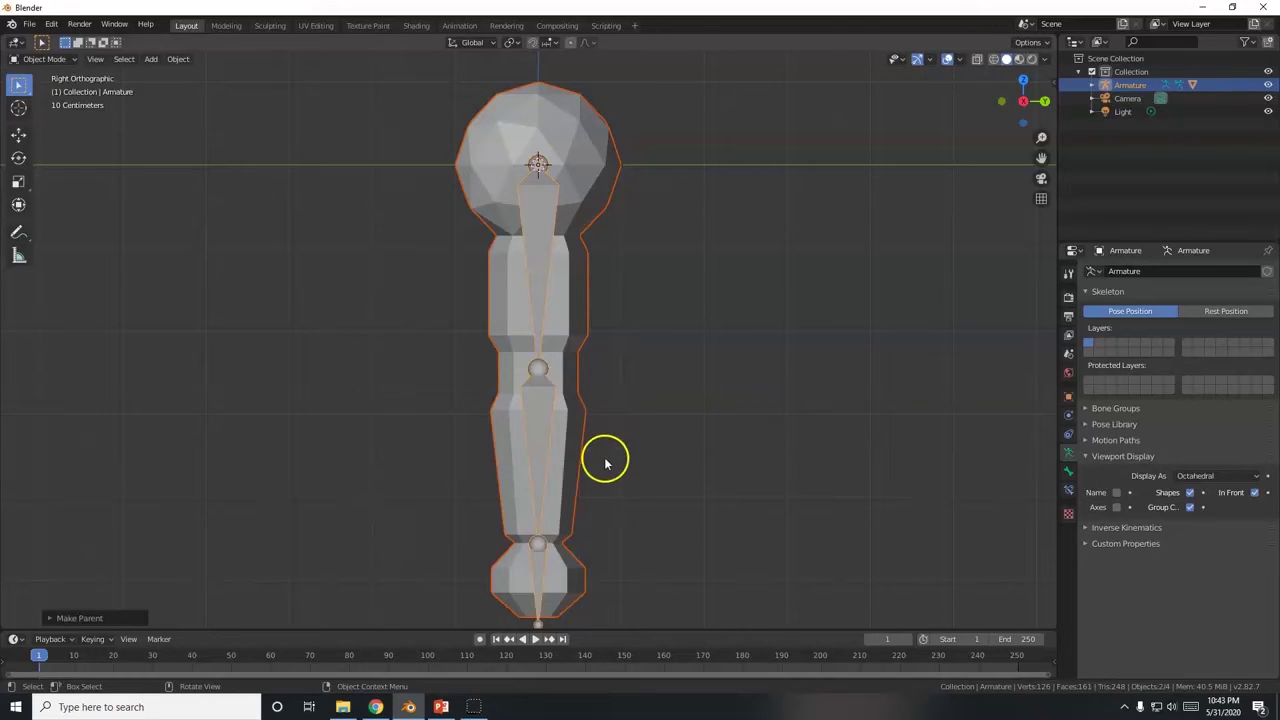
scroll(605, 465, "down", 2)
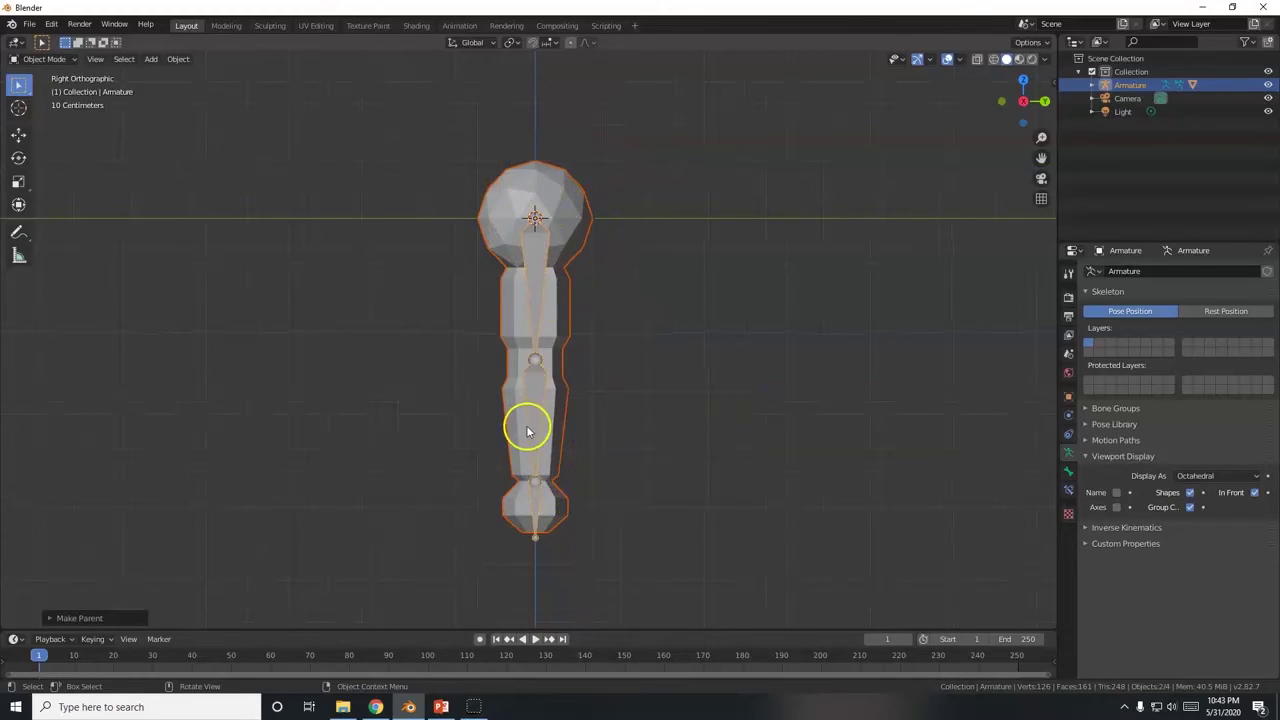
scroll(530, 334, "up", 1)
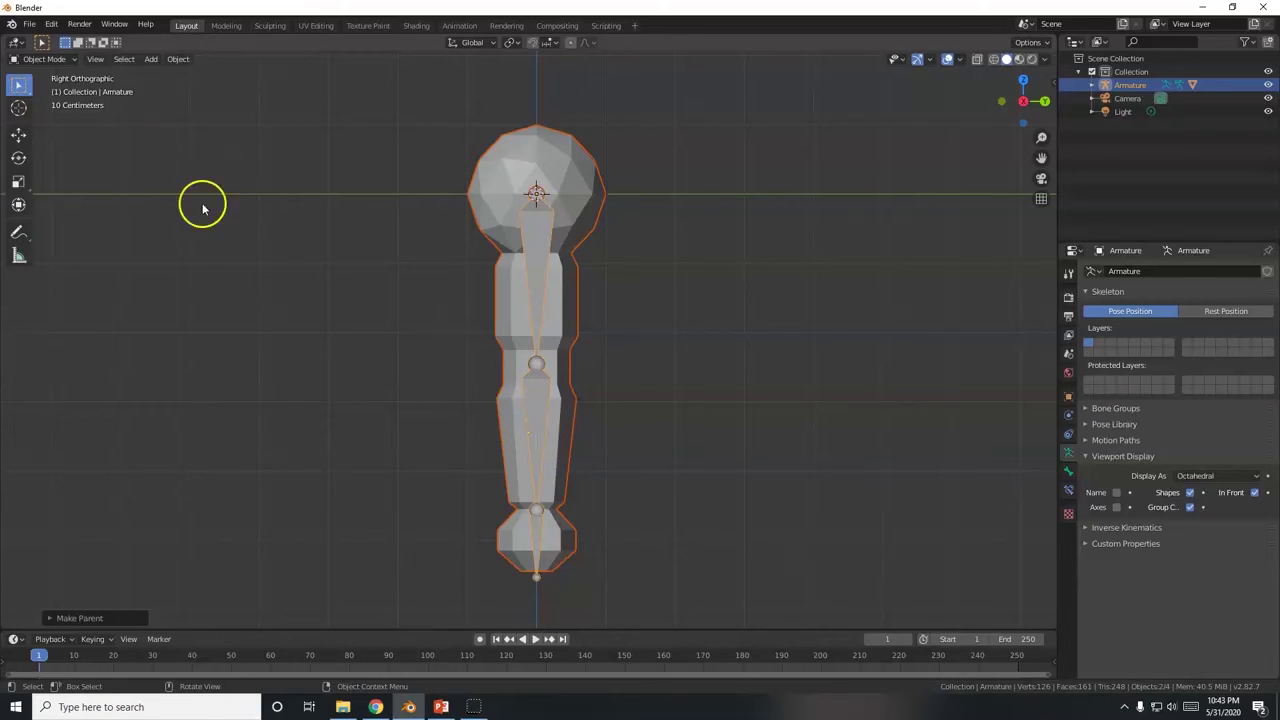
Step: Switch the armature into Pose Mode and select Bone.001 in the forearm
left_click(45, 60)
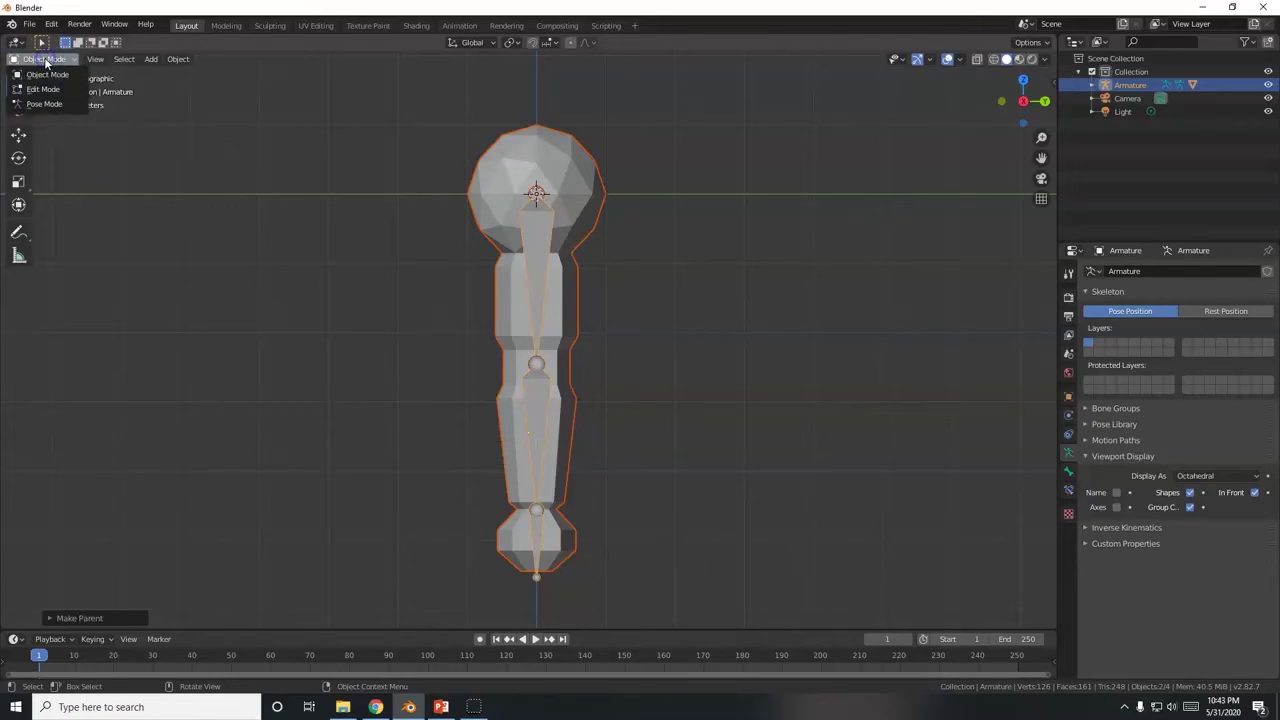
left_click(44, 103)
left_click(40, 58)
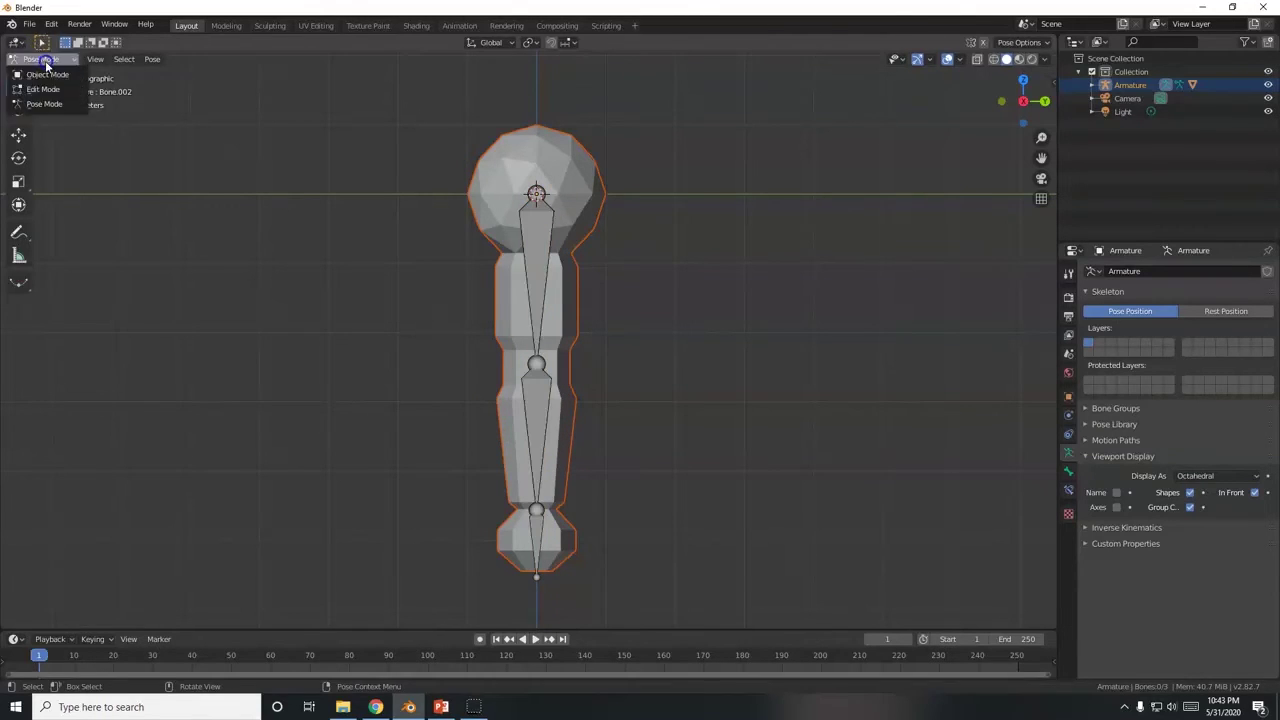
left_click(550, 313)
left_click(536, 467)
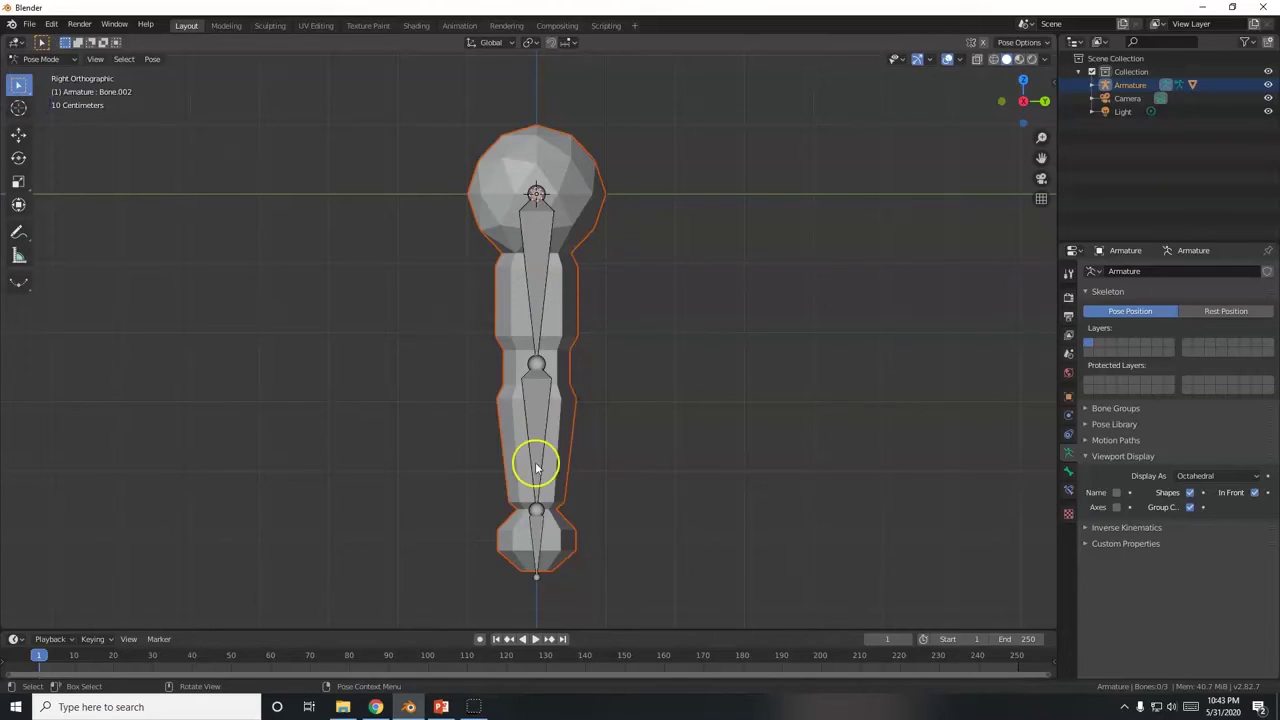
left_click(536, 437)
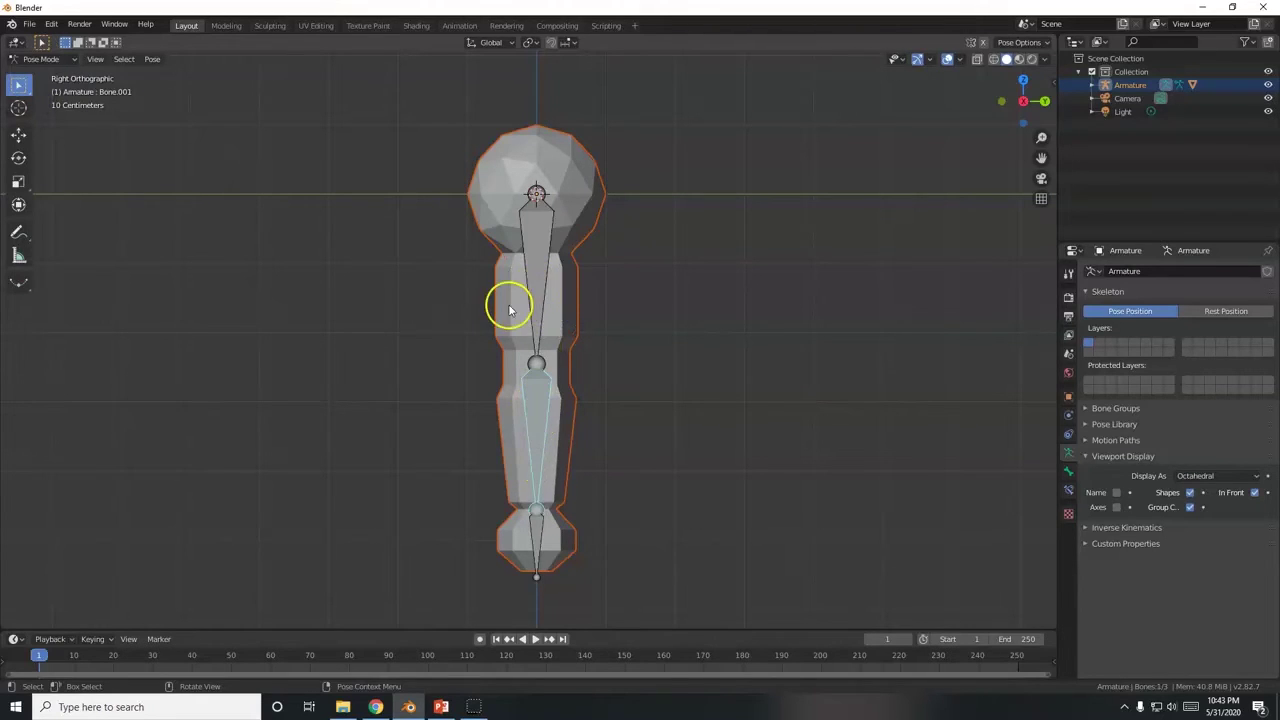
left_click(58, 59)
left_click(56, 103)
left_click(42, 59)
left_click(50, 74)
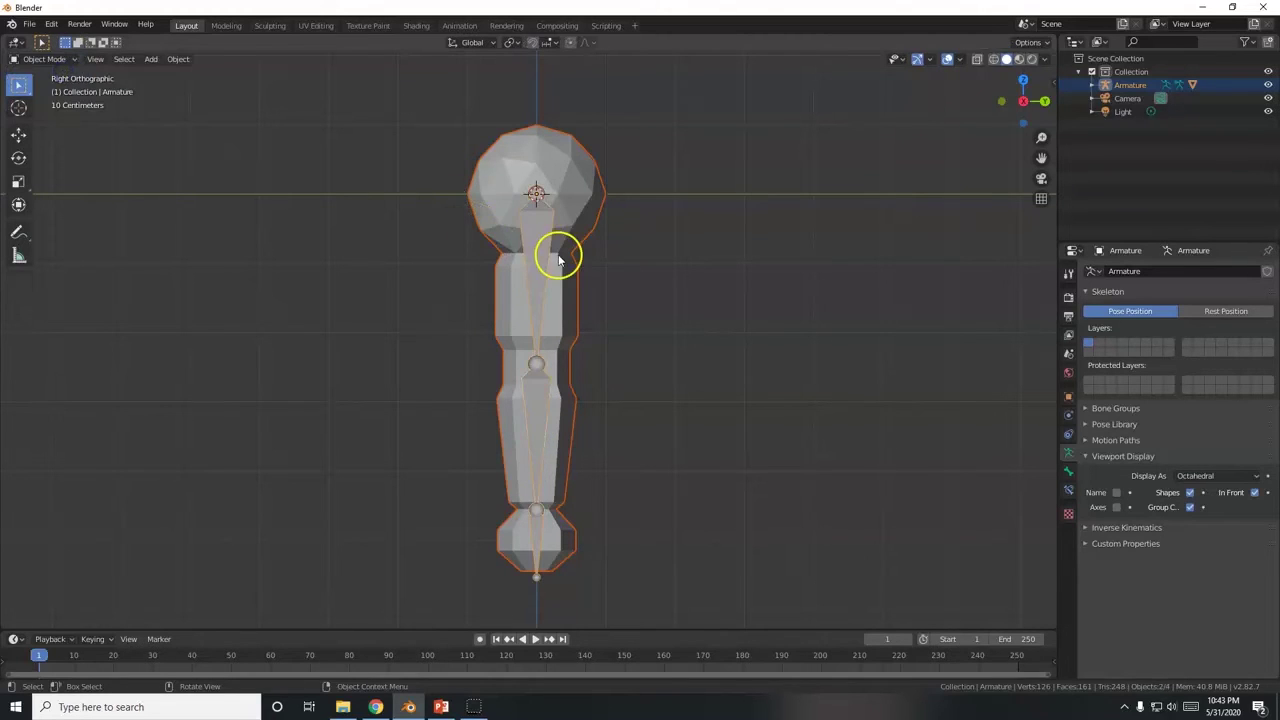
left_click(45, 59)
left_click(53, 105)
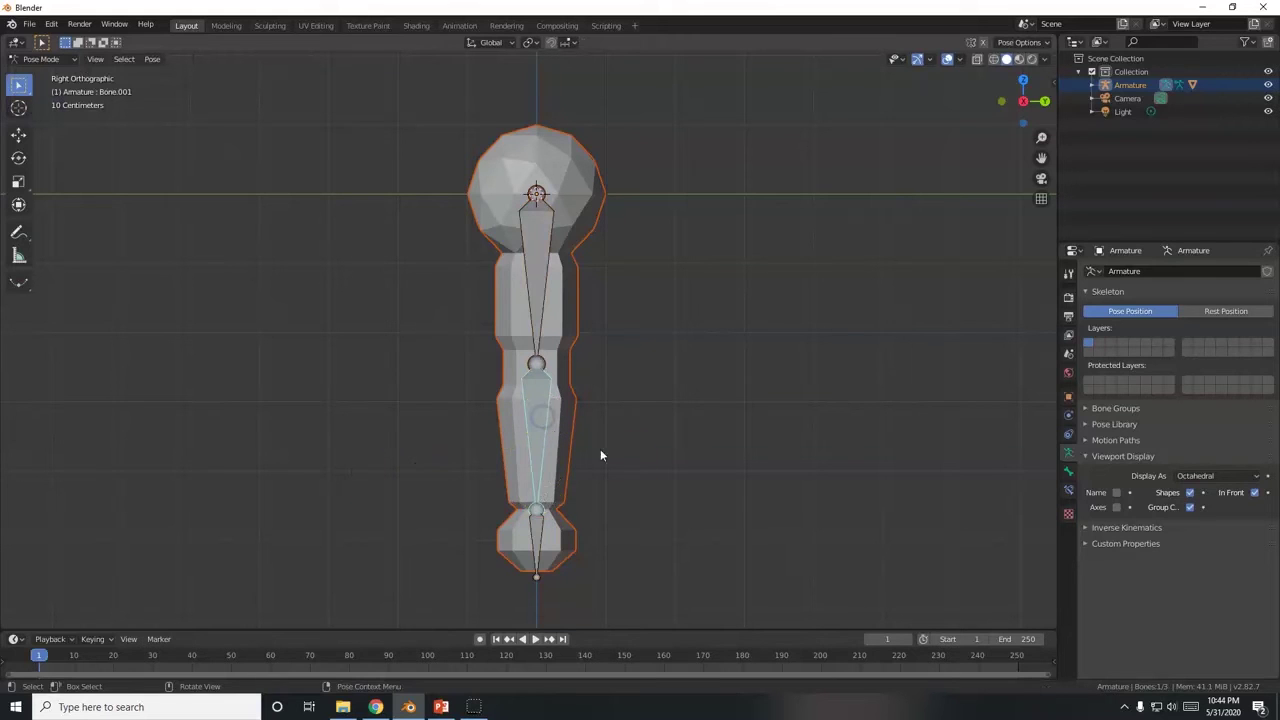
Step: Test-rotate the forearm, lowest and upper bones, cancelling each rotation
key("r")
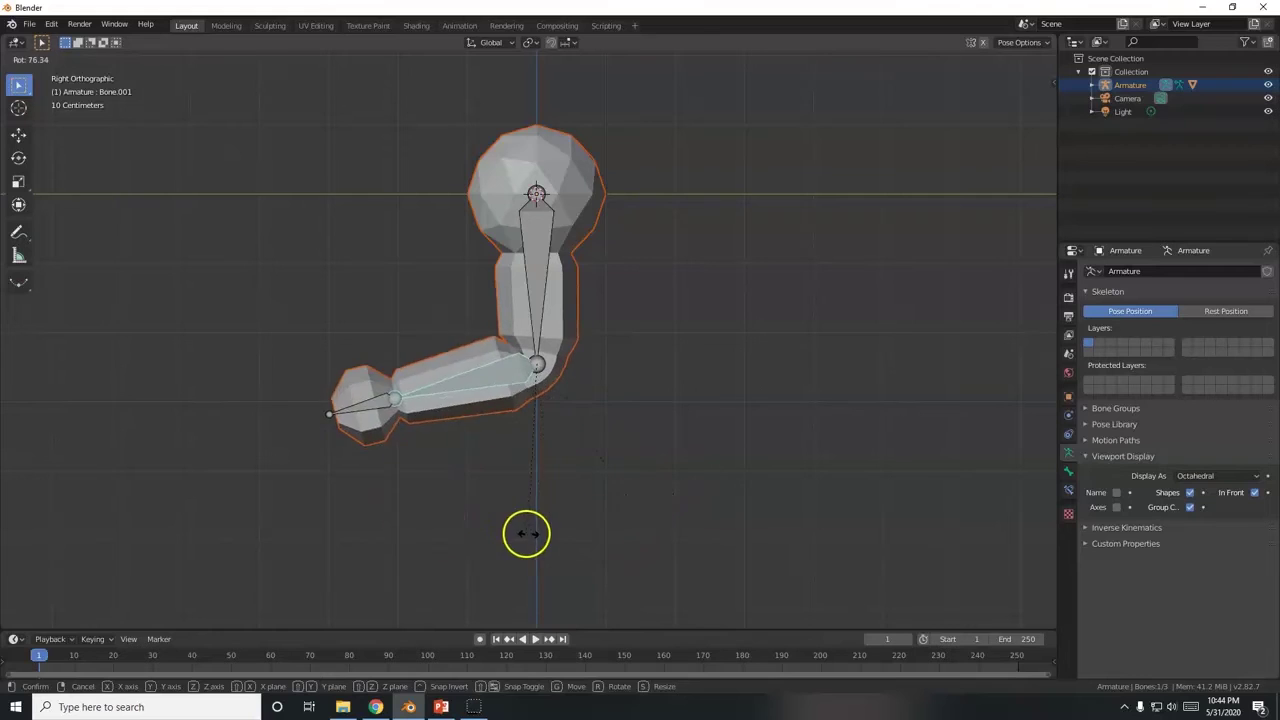
right_click(617, 517)
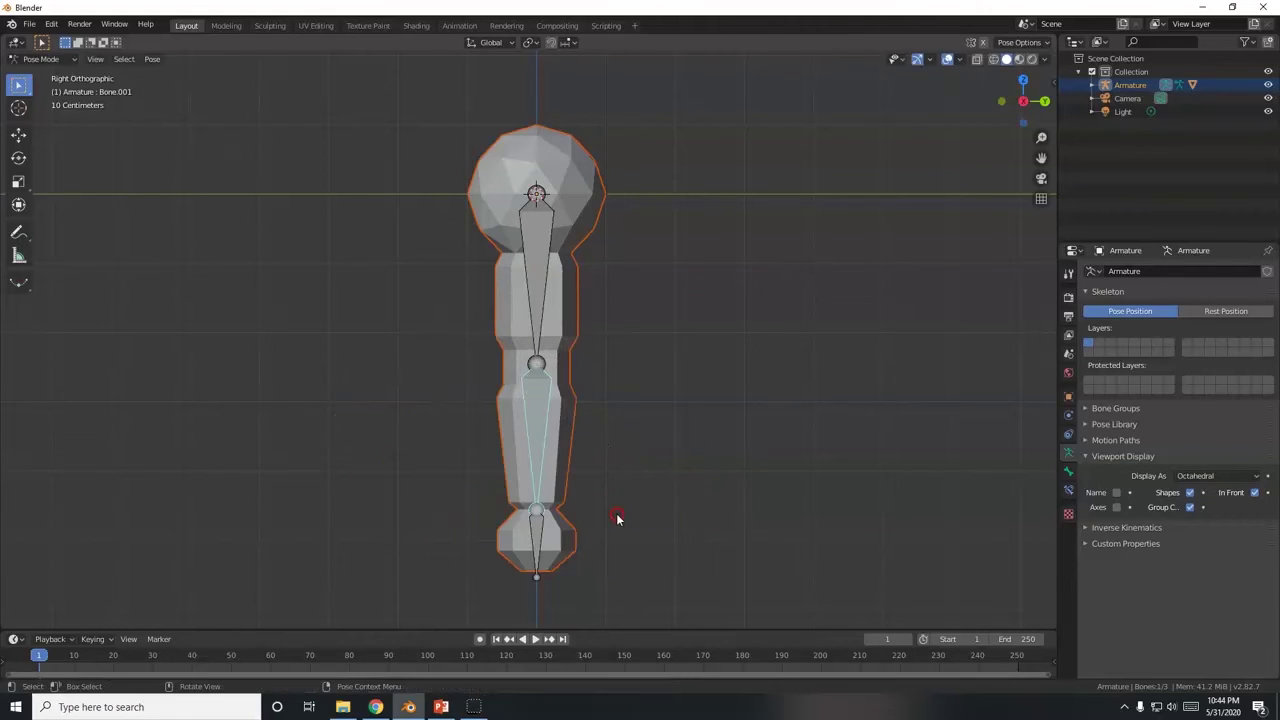
left_click(538, 544)
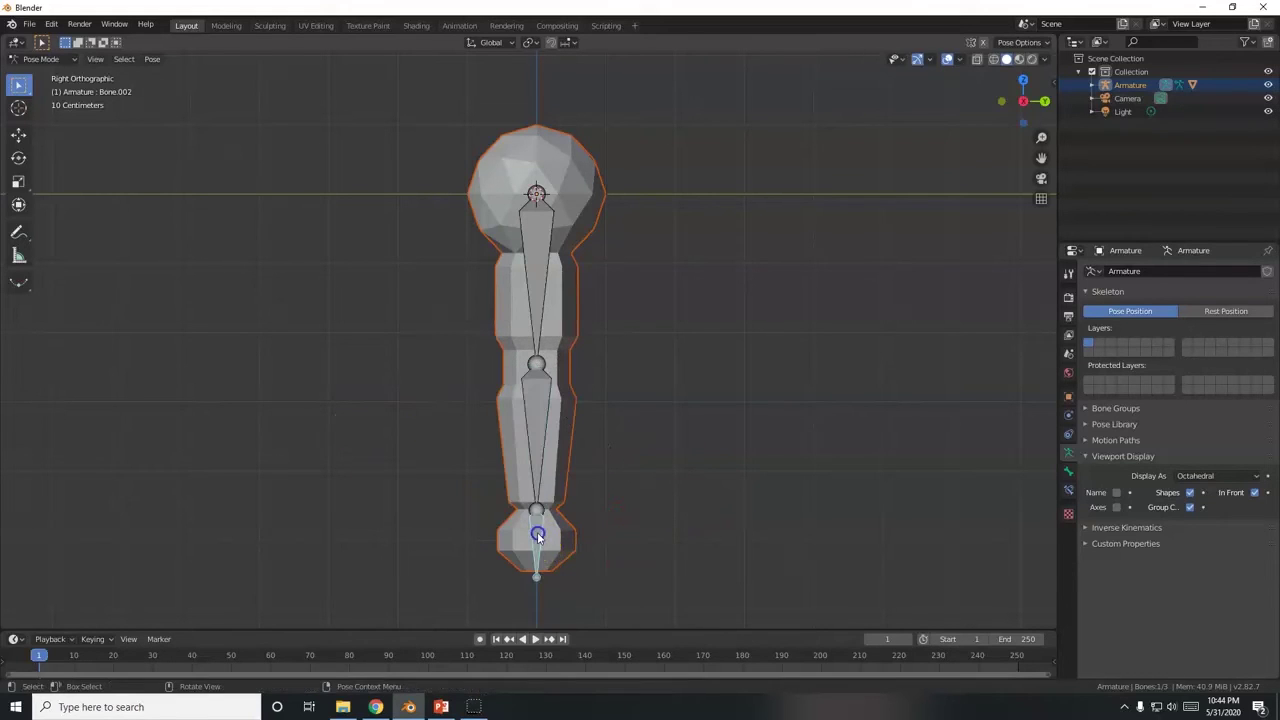
key("r")
right_click(692, 526)
left_click(534, 295)
key("r")
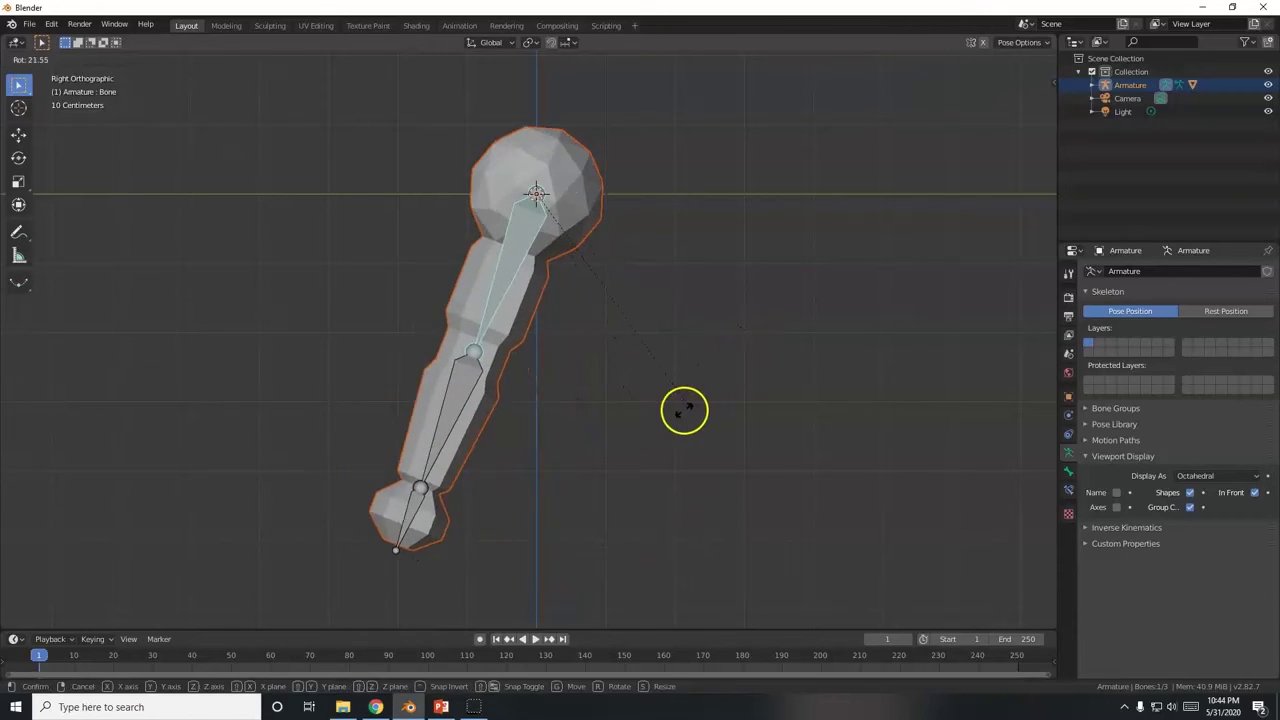
right_click(687, 415)
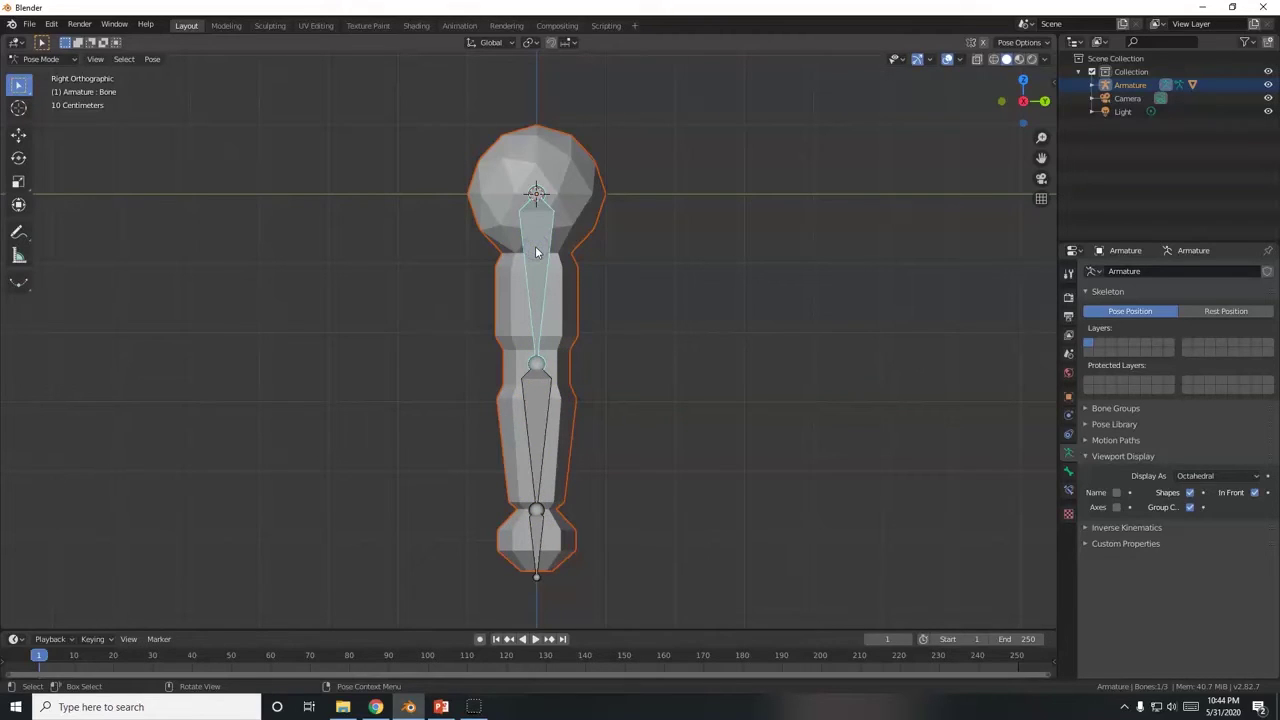
Step: Try more whole-arm and forearm bends, then undo the confirmed forearm bend to straighten the arm
key("r")
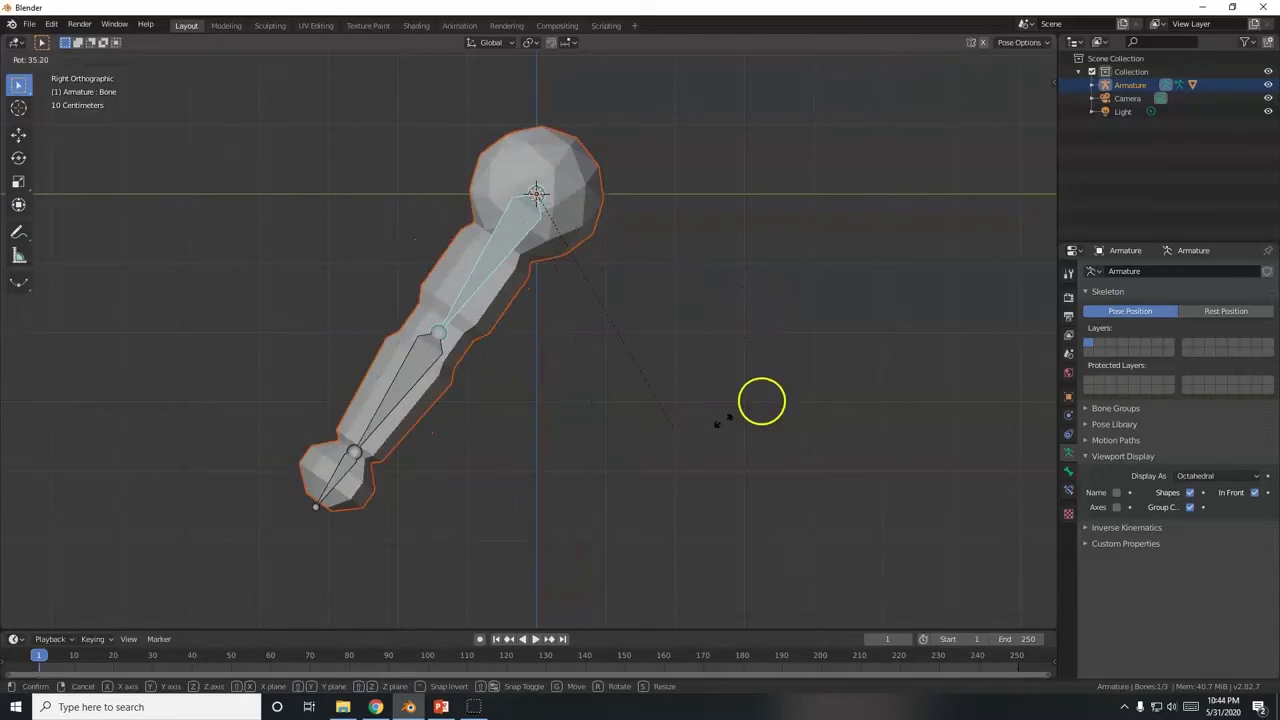
key("Escape")
left_click(535, 412)
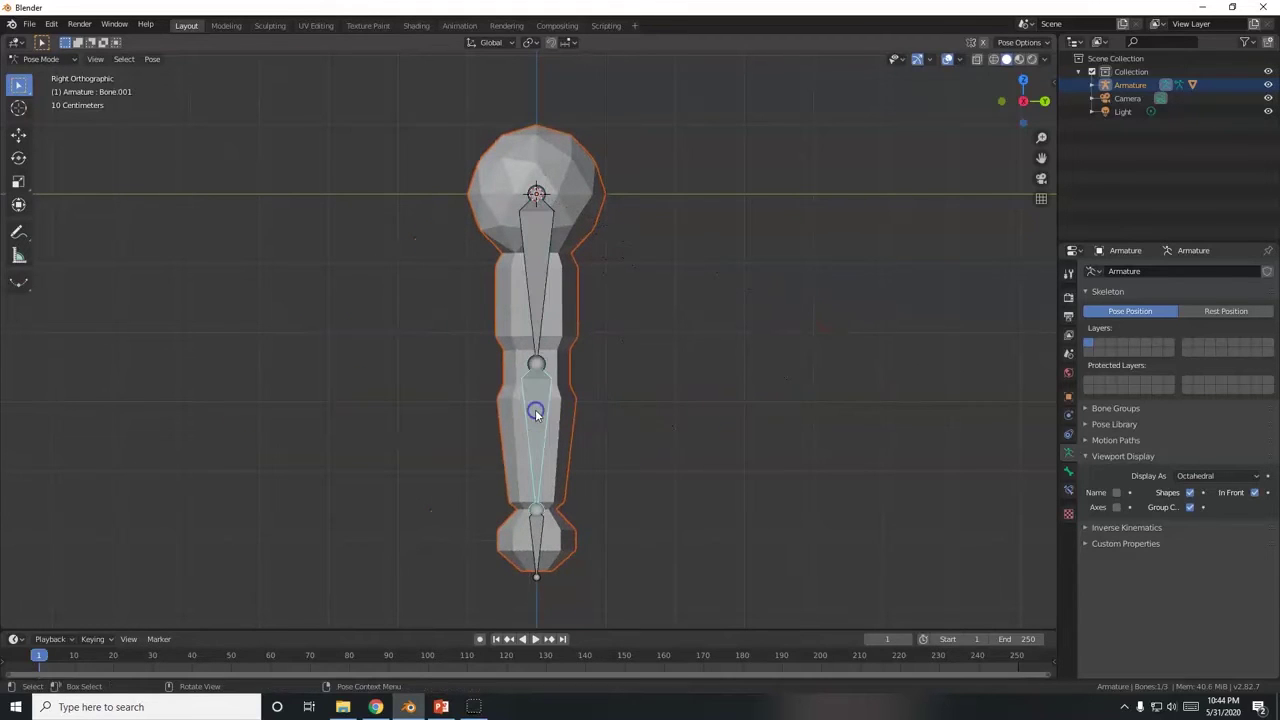
key("r")
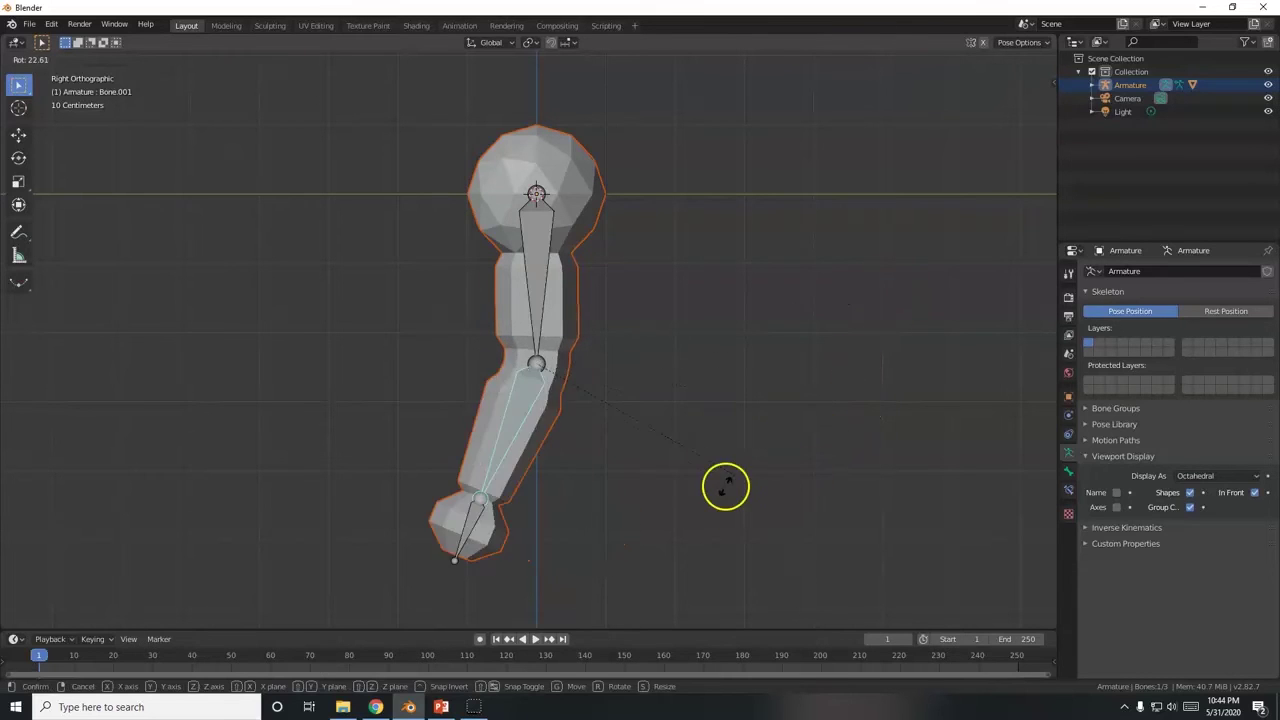
right_click(777, 406)
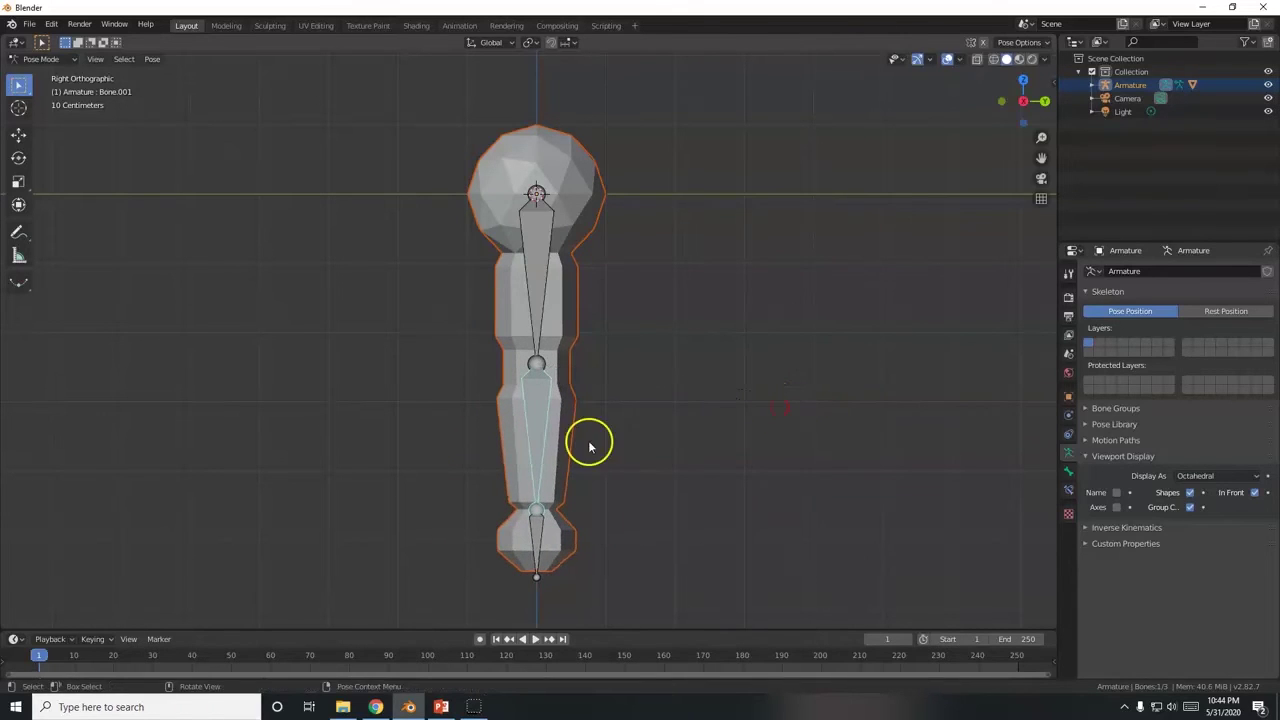
key("r")
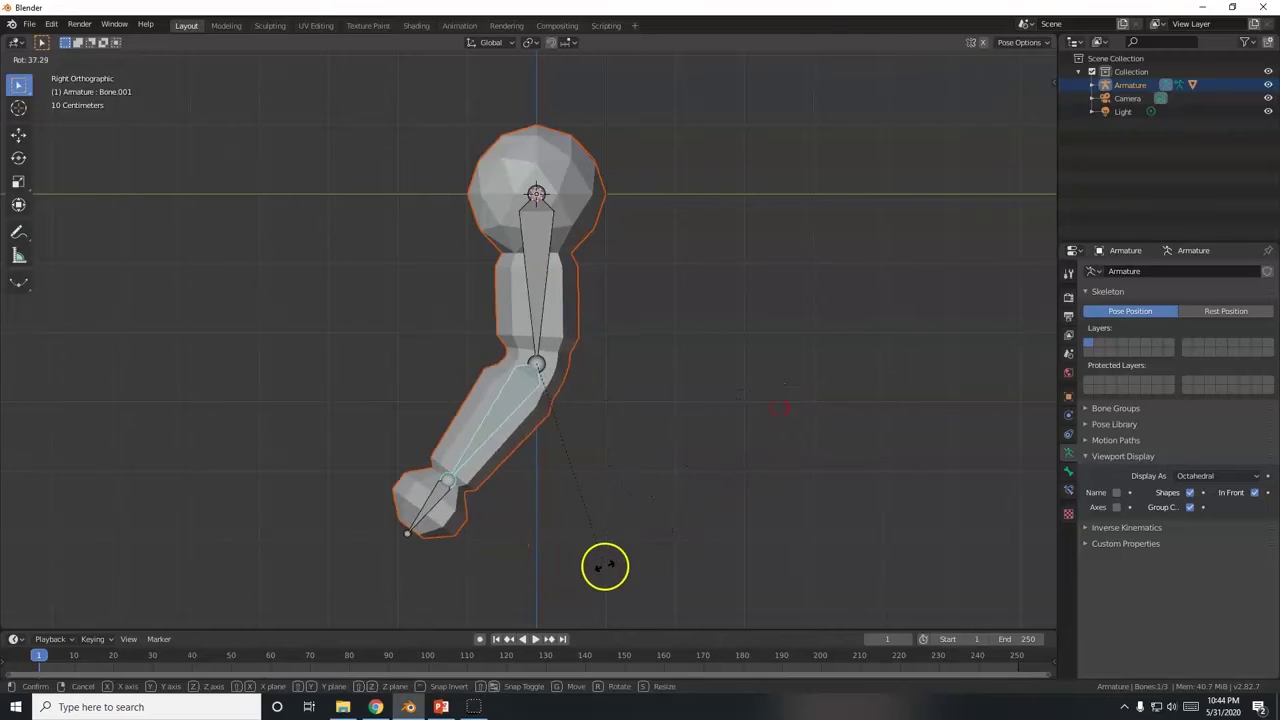
right_click(604, 567)
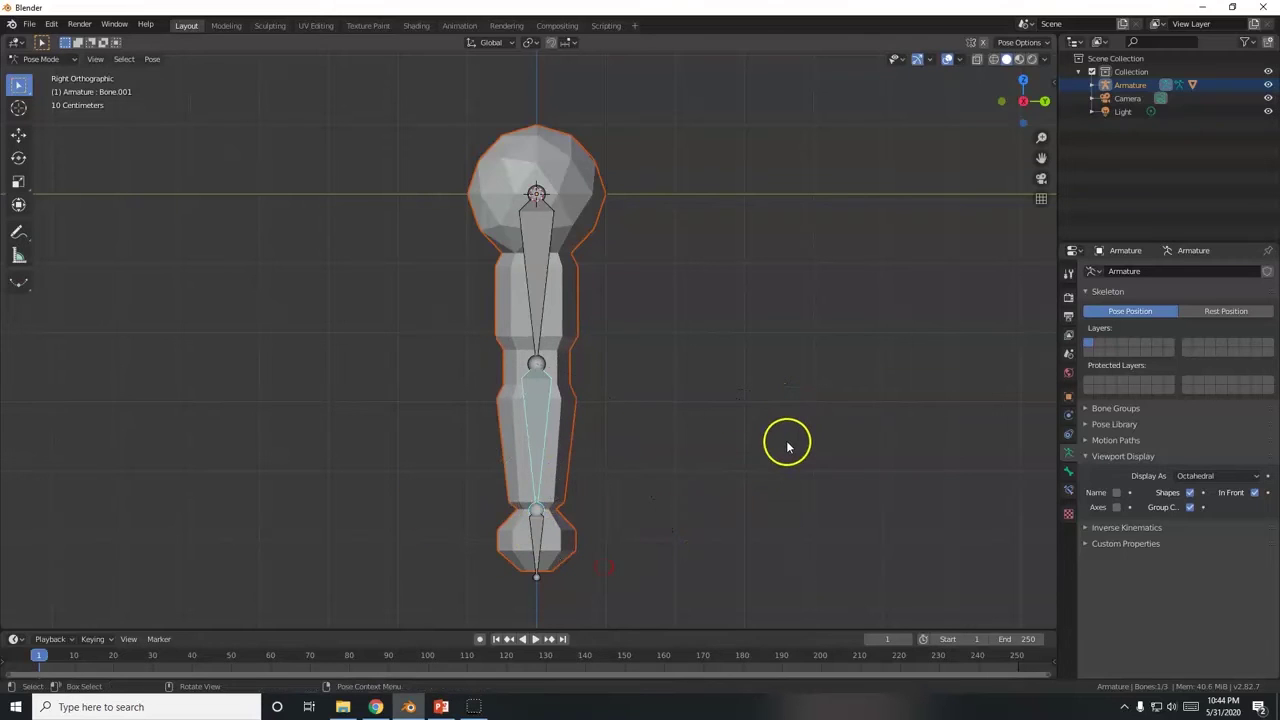
key("r")
left_click(577, 572)
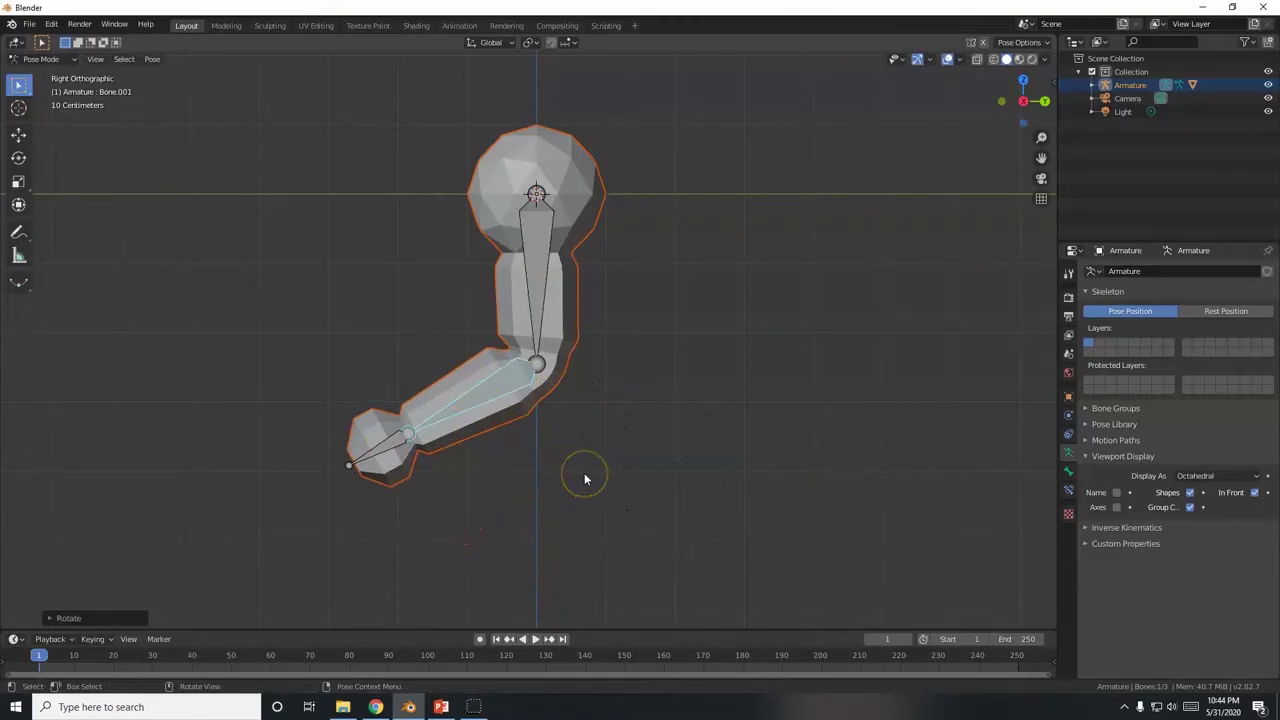
key("ctrl+z")
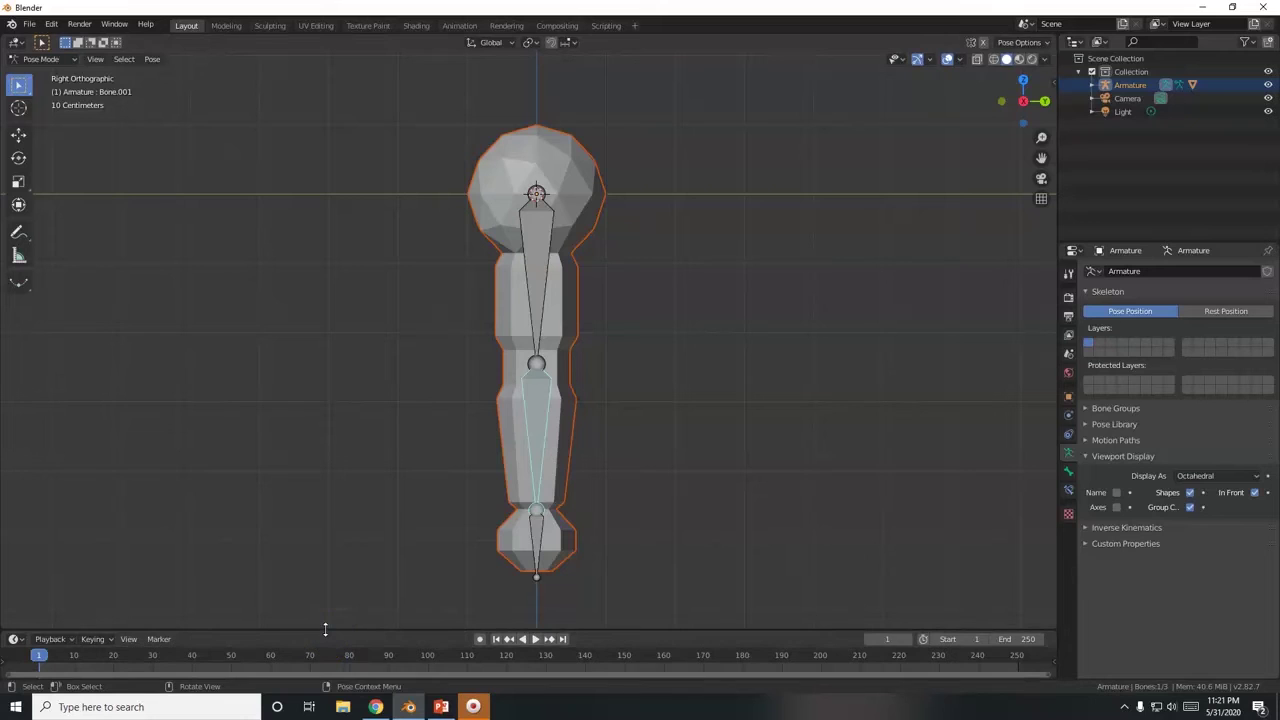
Step: Enlarge the timeline, set the End frame to 200, and scrub the playhead to frame 22
left_click_drag(325, 629, 336, 561)
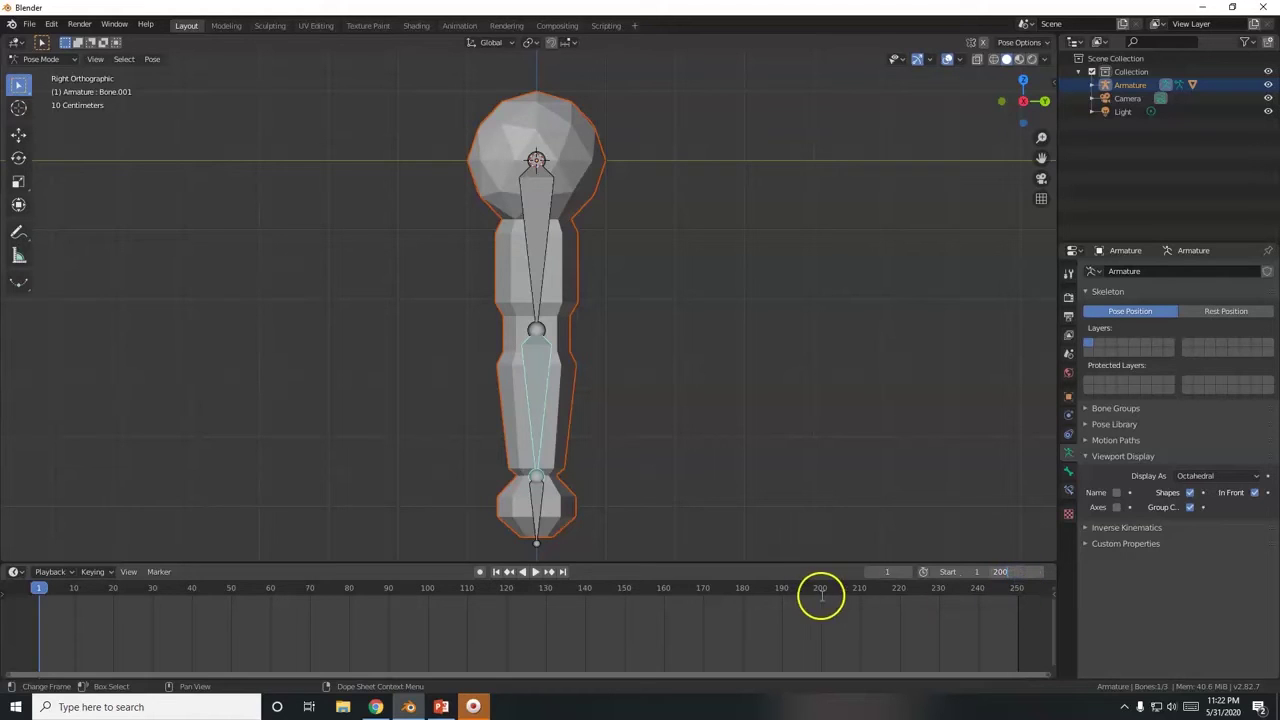
key("Return")
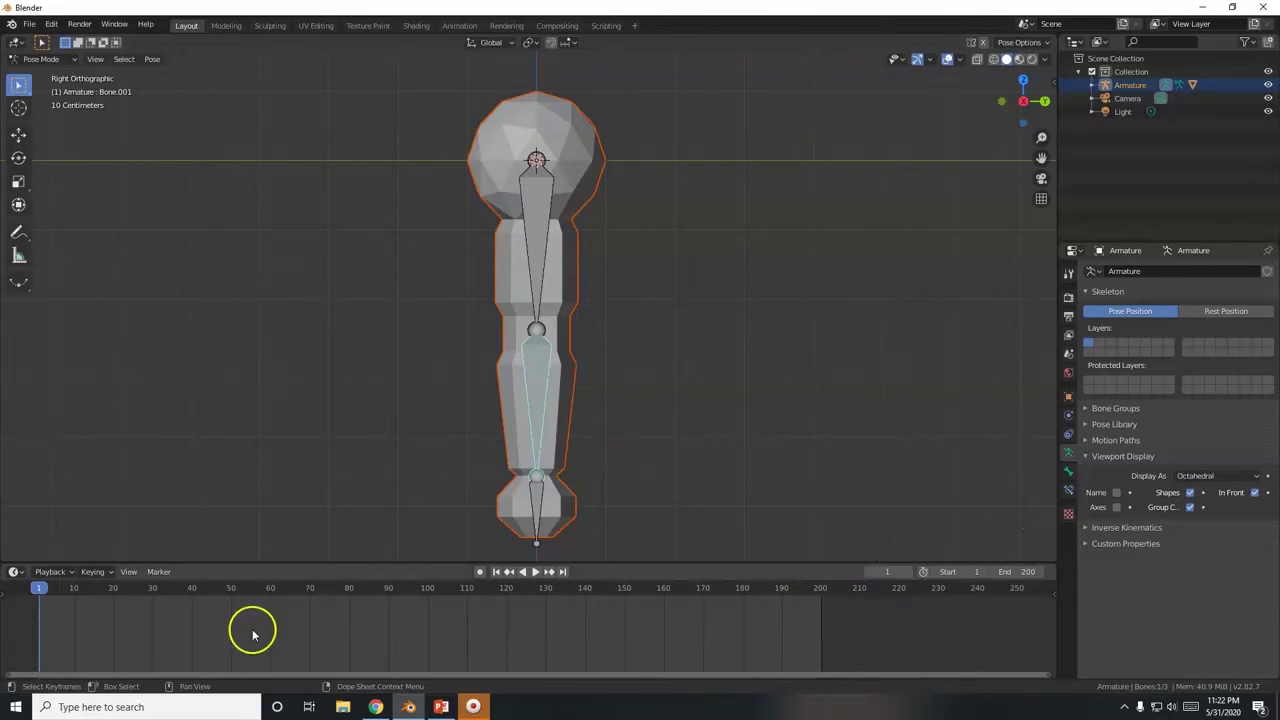
left_click_drag(38, 591, 164, 591)
Step: Set the current frame to 1, play the animation, and select all the arm bones
left_click(892, 573)
type("1")
key("Return")
key("space")
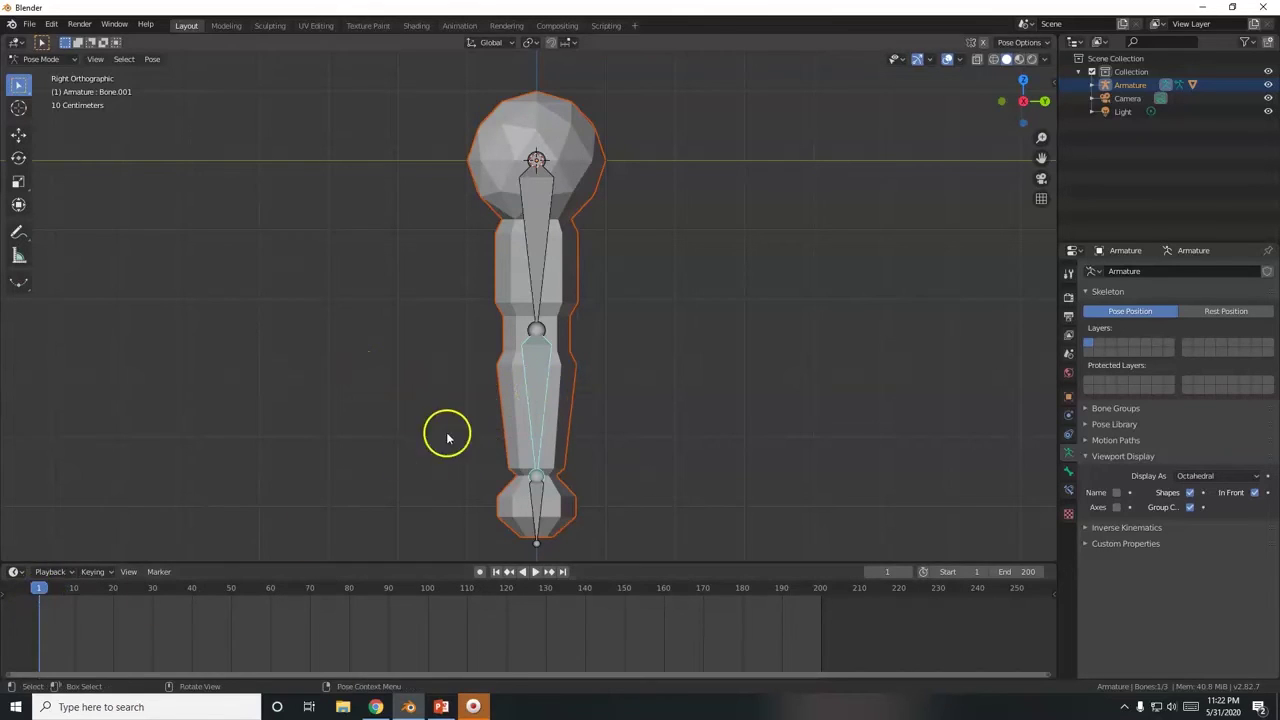
key("a")
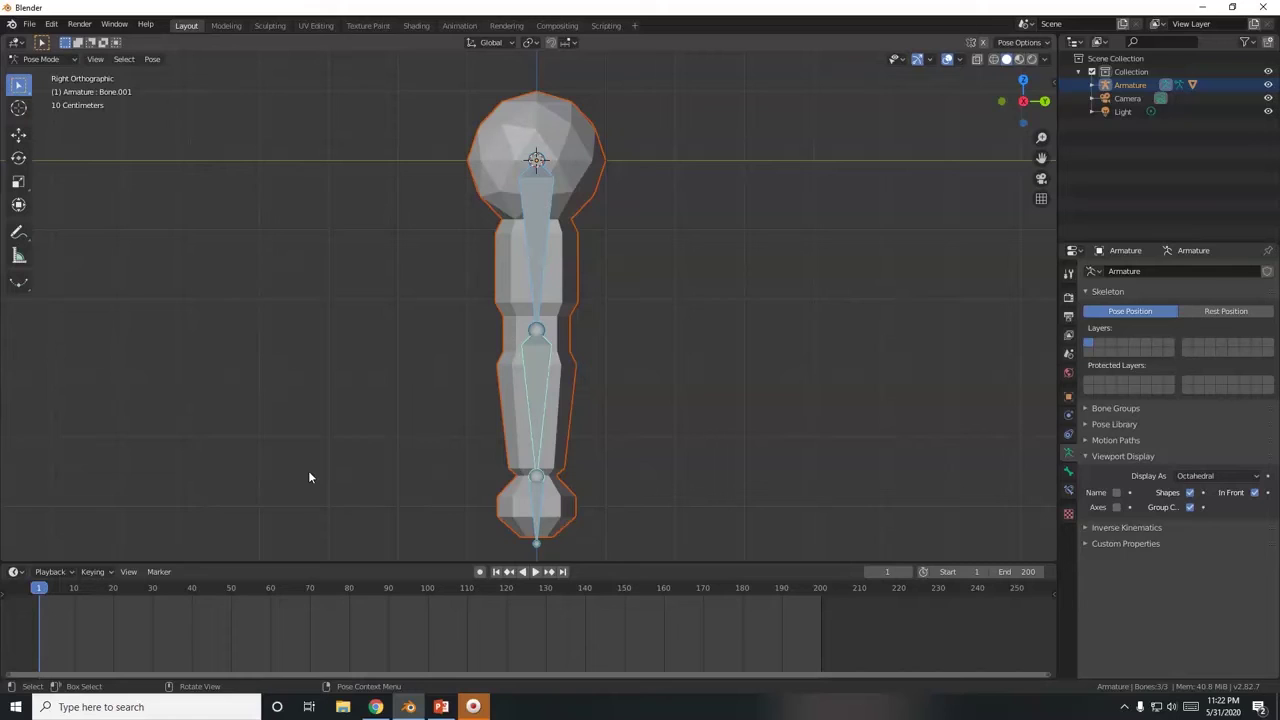
Step: Insert a LocRotScale keyframe for all arm bones at frame 1, then select the forearm bone
key("i")
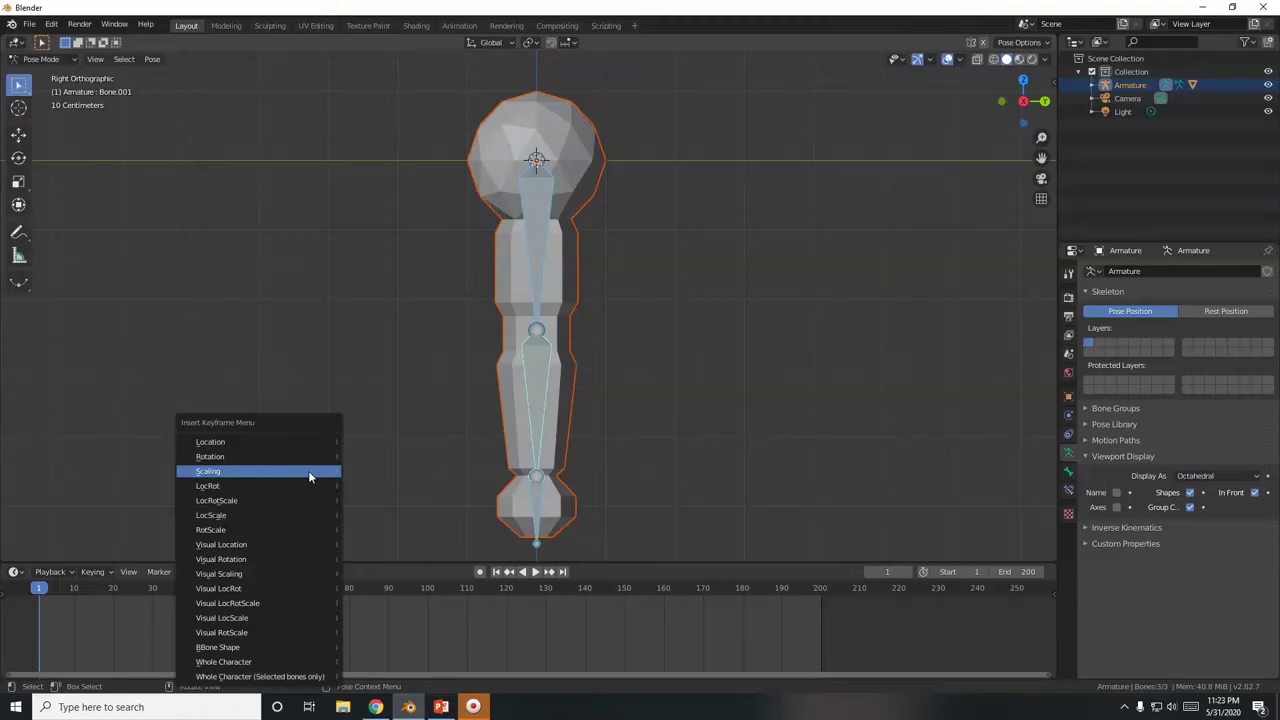
left_click(217, 504)
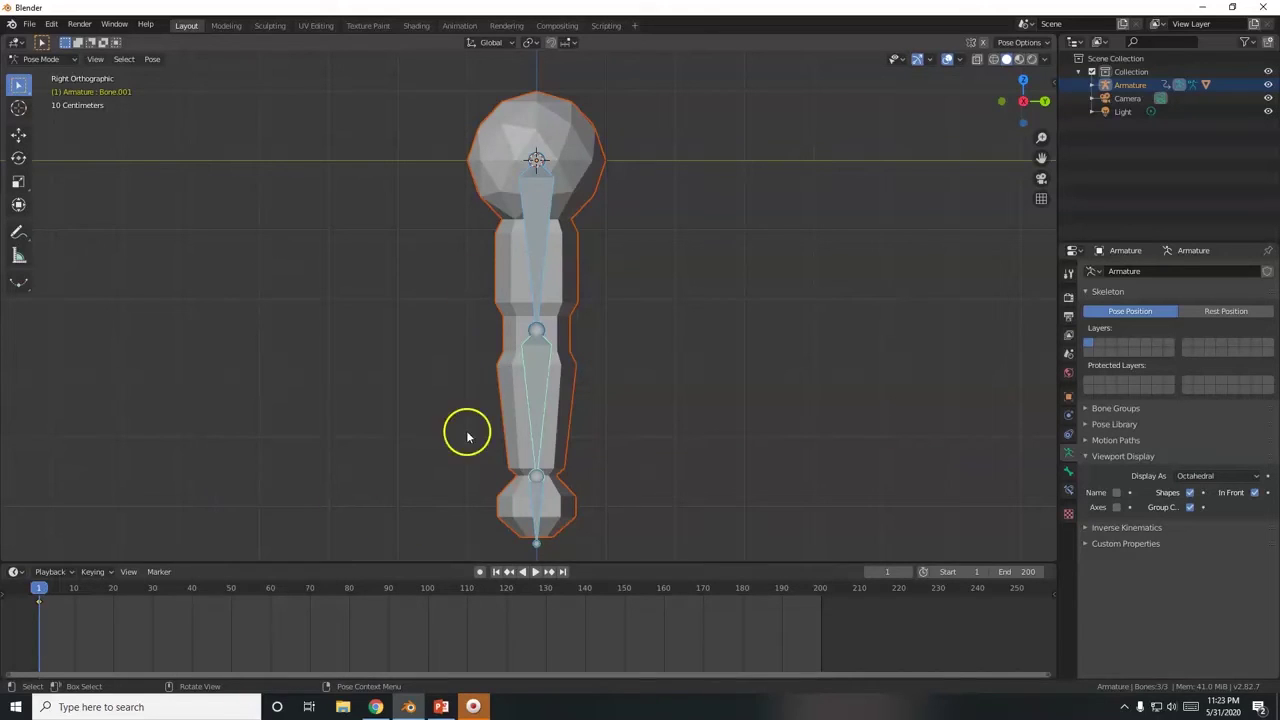
left_click(529, 407)
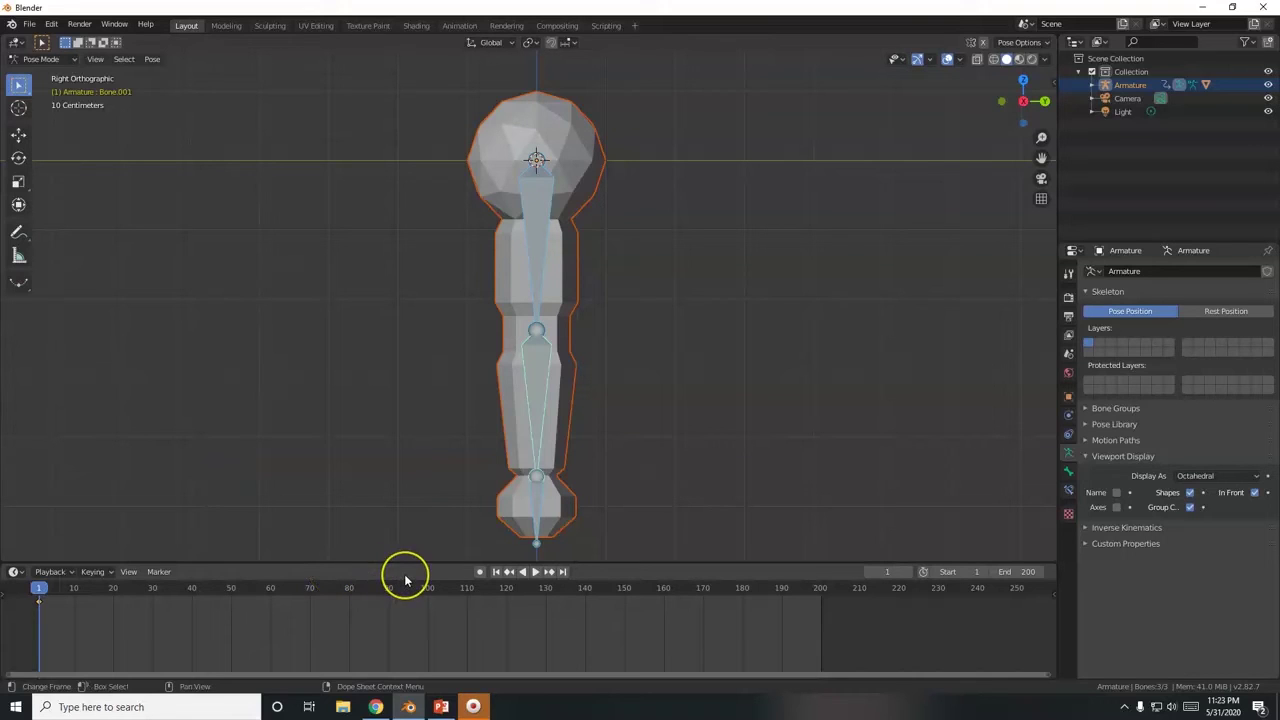
Step: With Auto Keying on, rotate Bone.001 at frame 50 to bend the forearm about 30°
left_click(479, 572)
left_click_drag(243, 620, 231, 590)
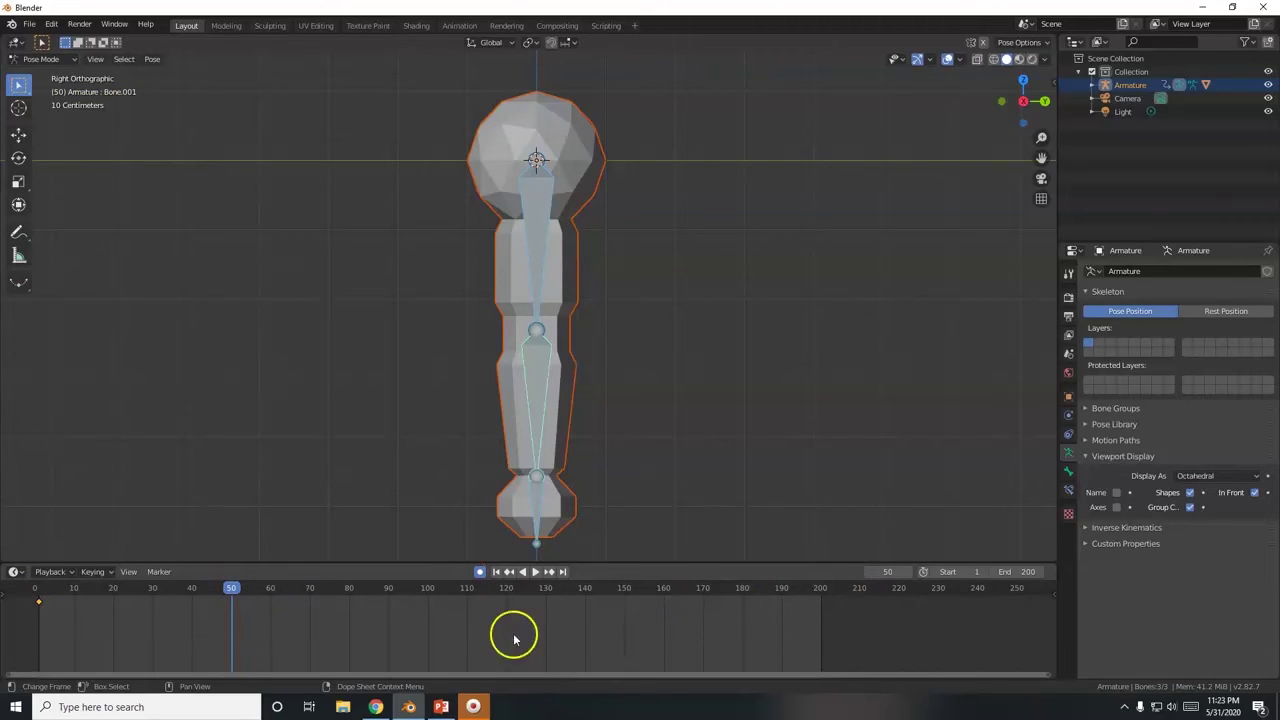
left_click(538, 416)
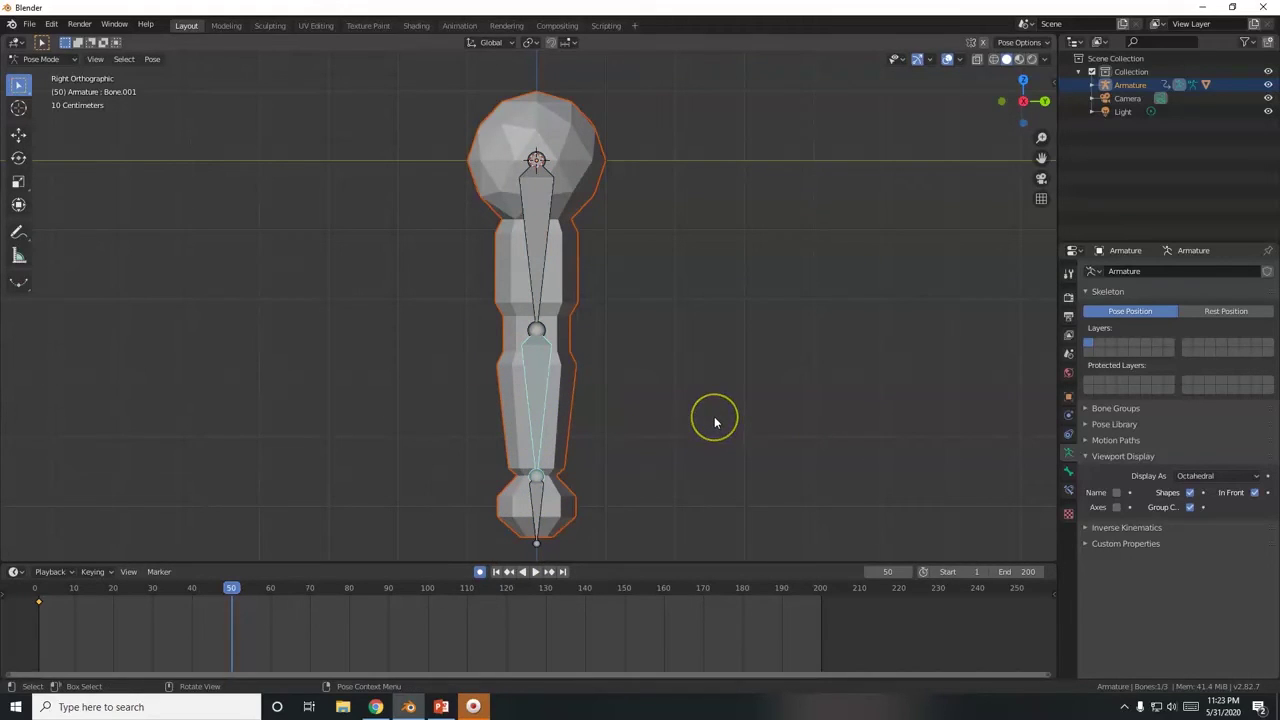
key("r")
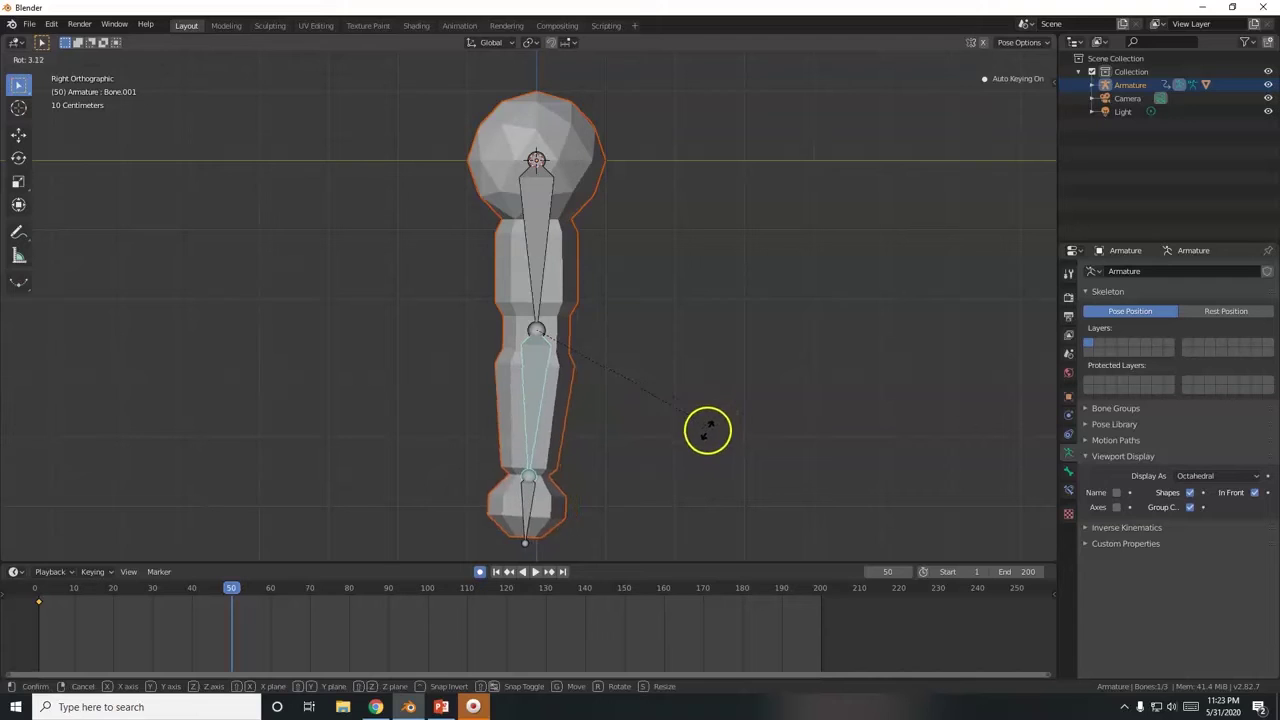
left_click(633, 474)
Step: Check the instruction slides in PowerPoint, then return to Blender
key("alt+Tab")
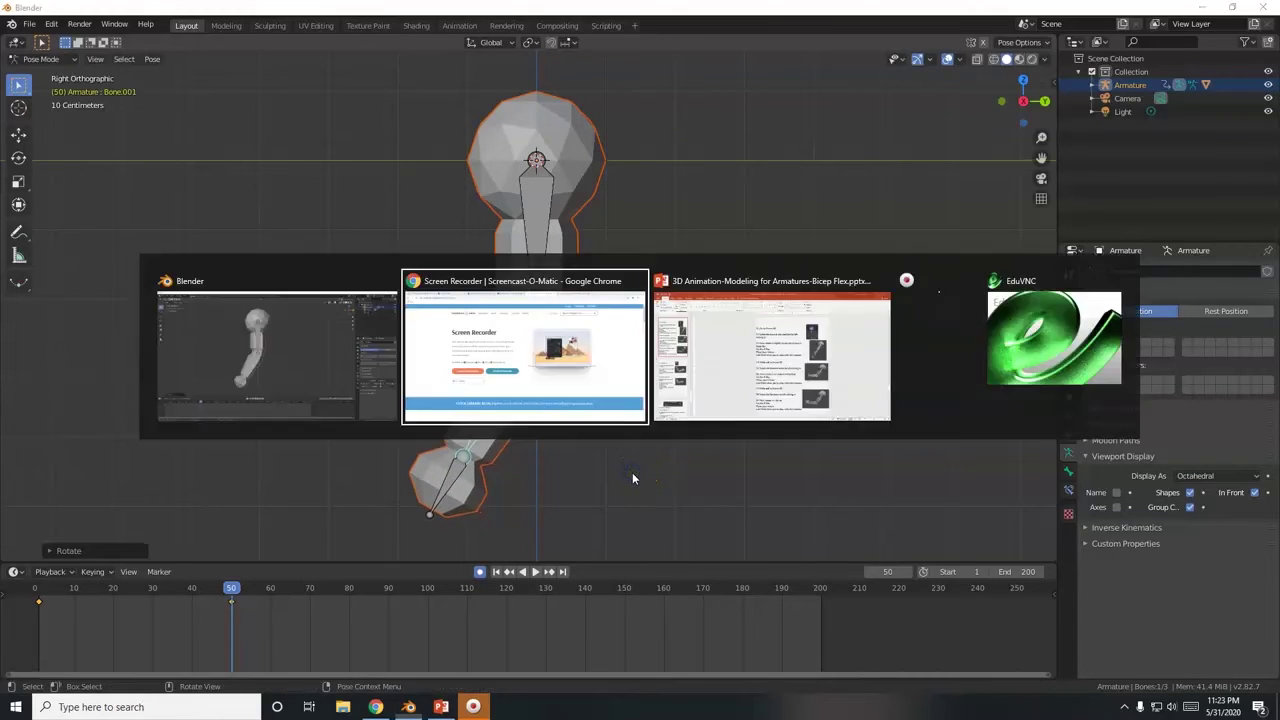
key("alt+Tab")
key("alt+Tab")
key("alt+Tab")
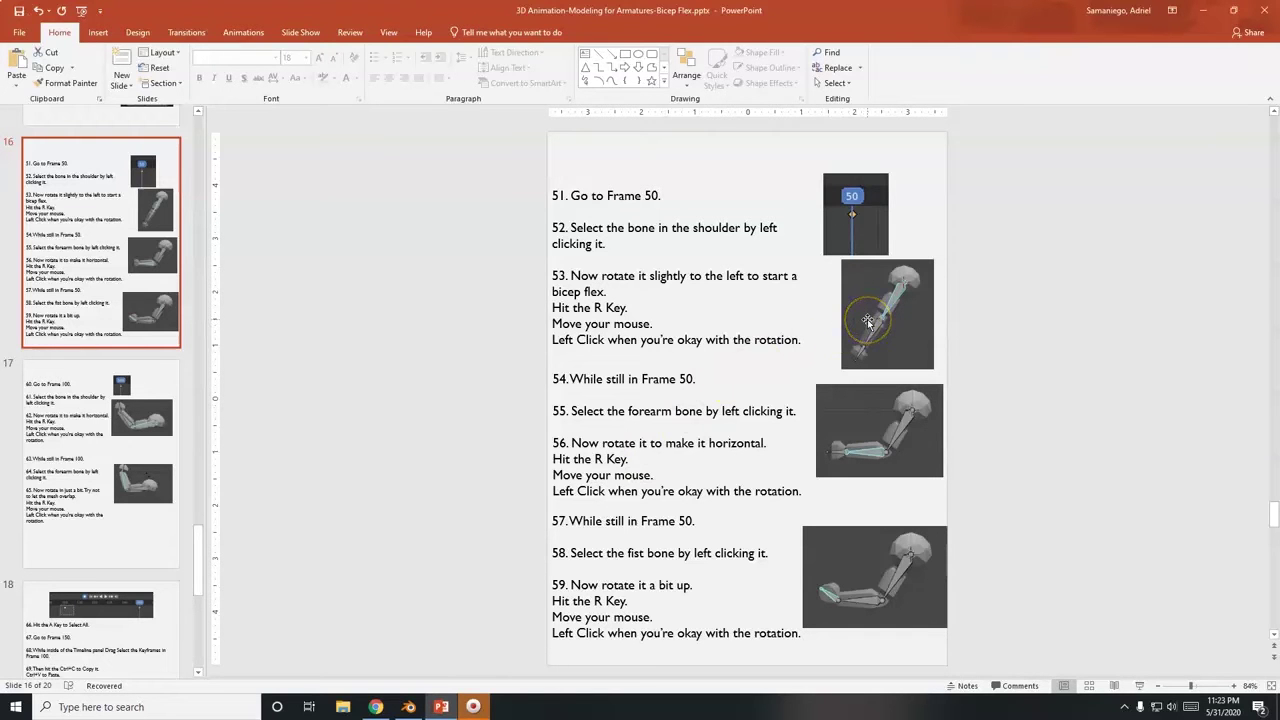
key("alt+Tab")
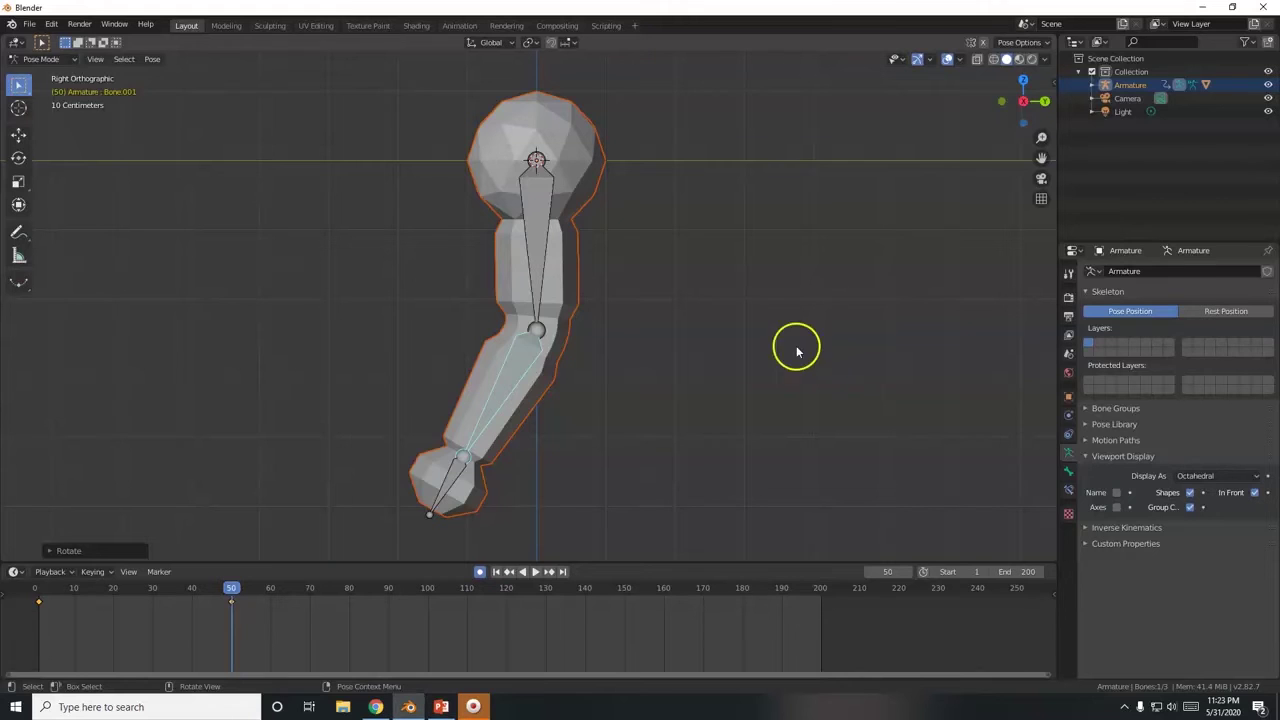
Step: At frame 50, rotate the upper arm bone and the hand bone further into the flex
left_click(536, 265)
left_click(514, 382)
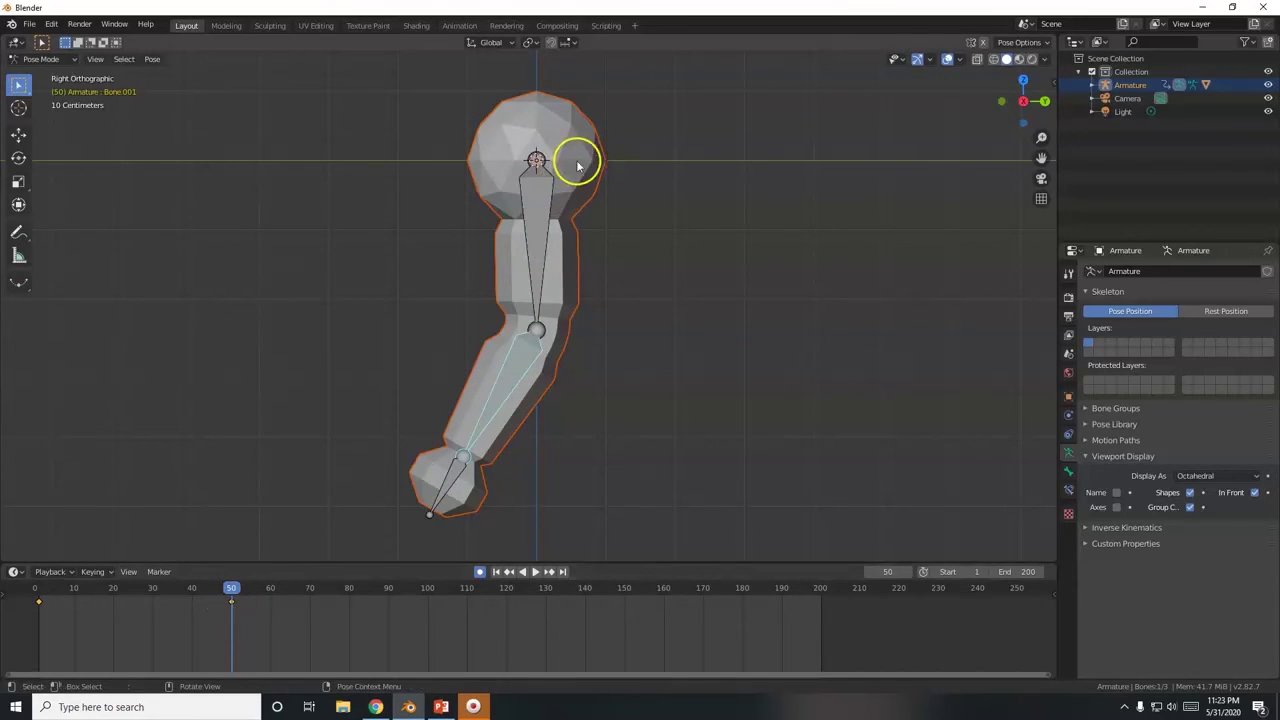
left_click(539, 275)
key("r")
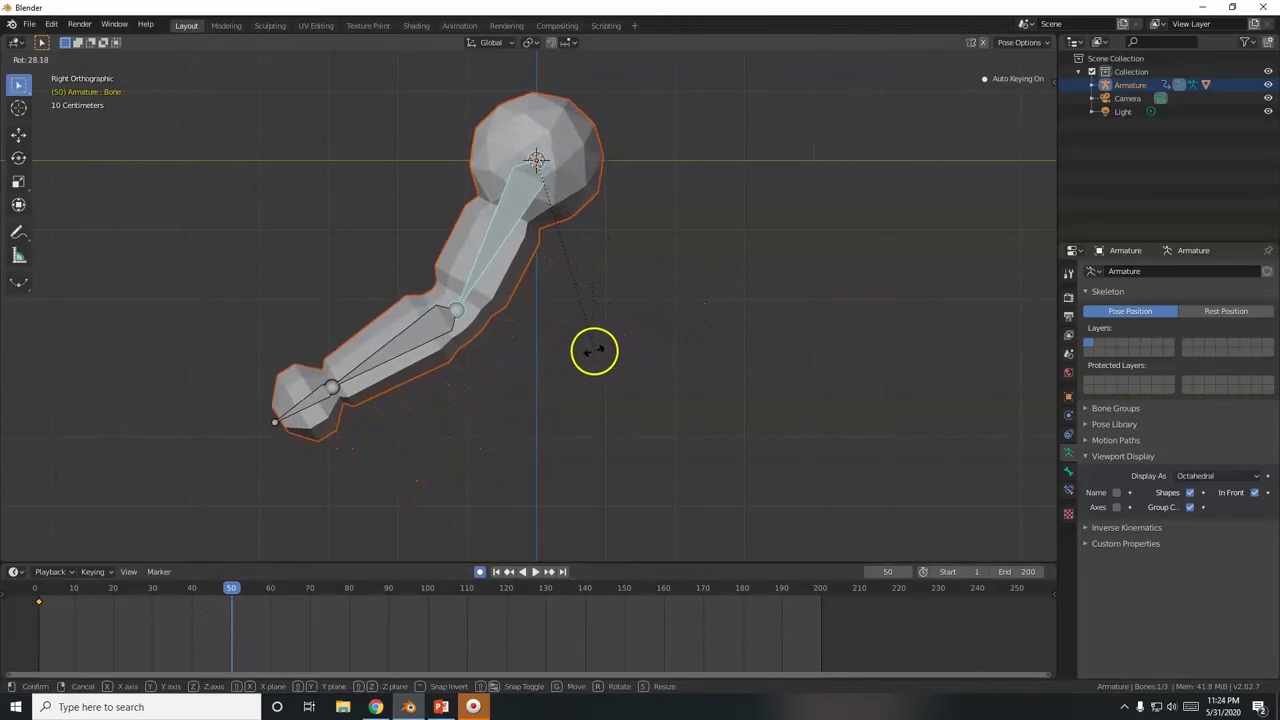
left_click(590, 352)
left_click(322, 397)
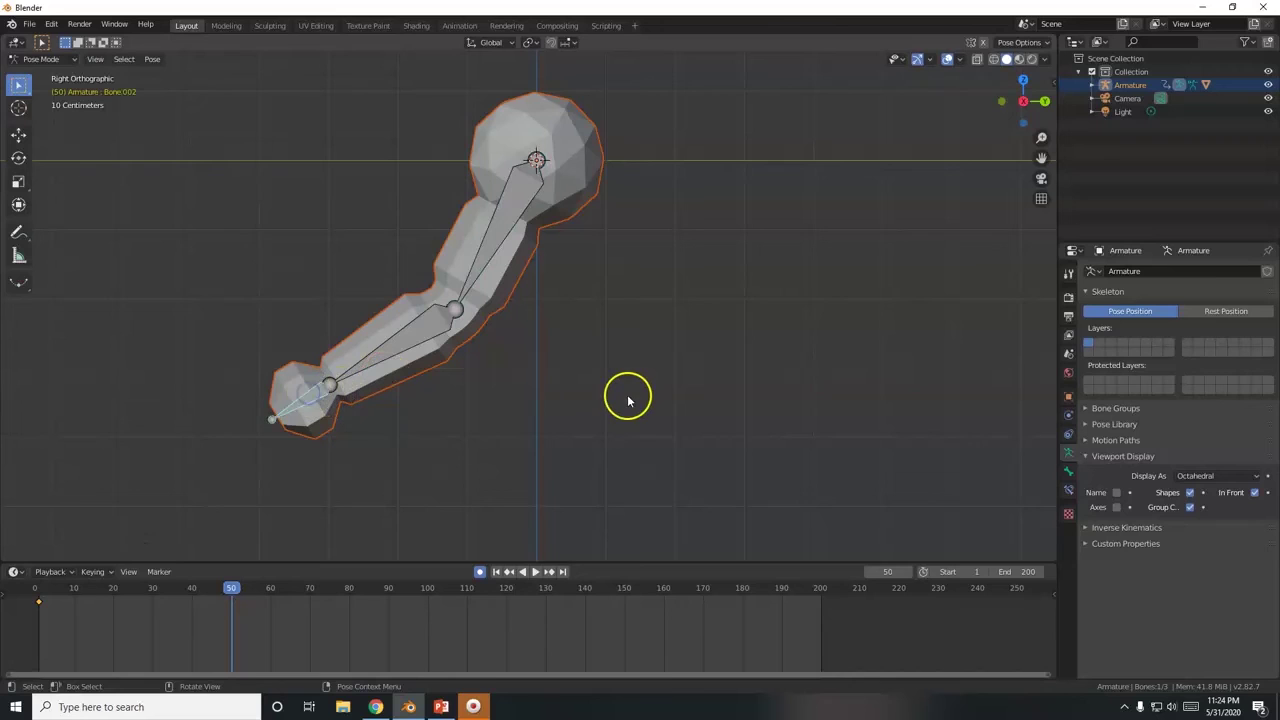
key("r")
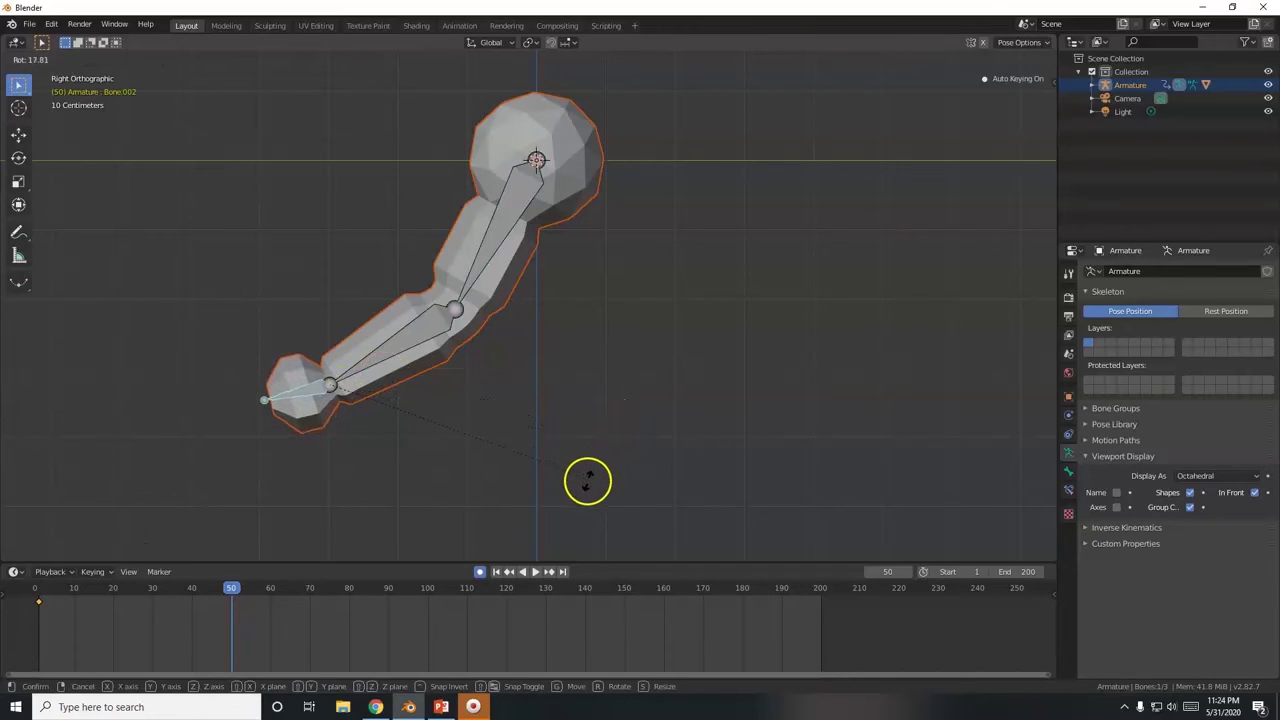
left_click(592, 481)
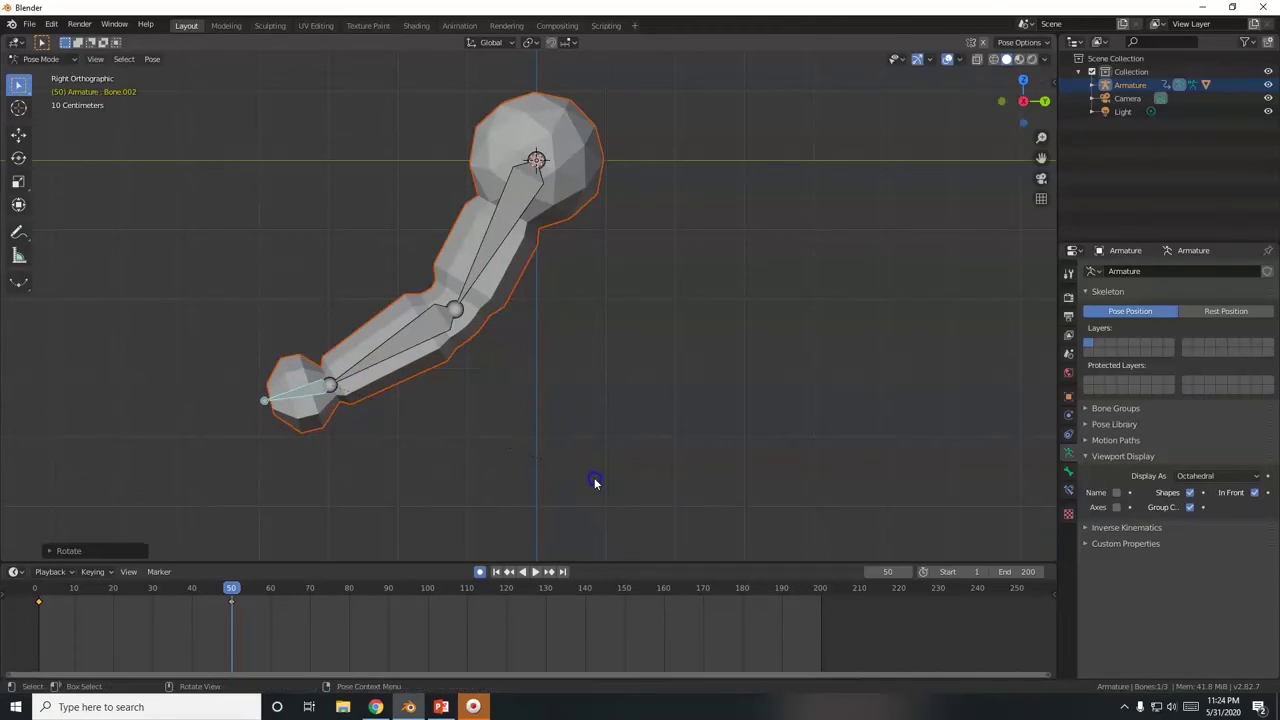
Step: Rotate the upper arm again so the arm leans left, and enable Auto Keying
left_click(414, 334)
left_click(469, 278)
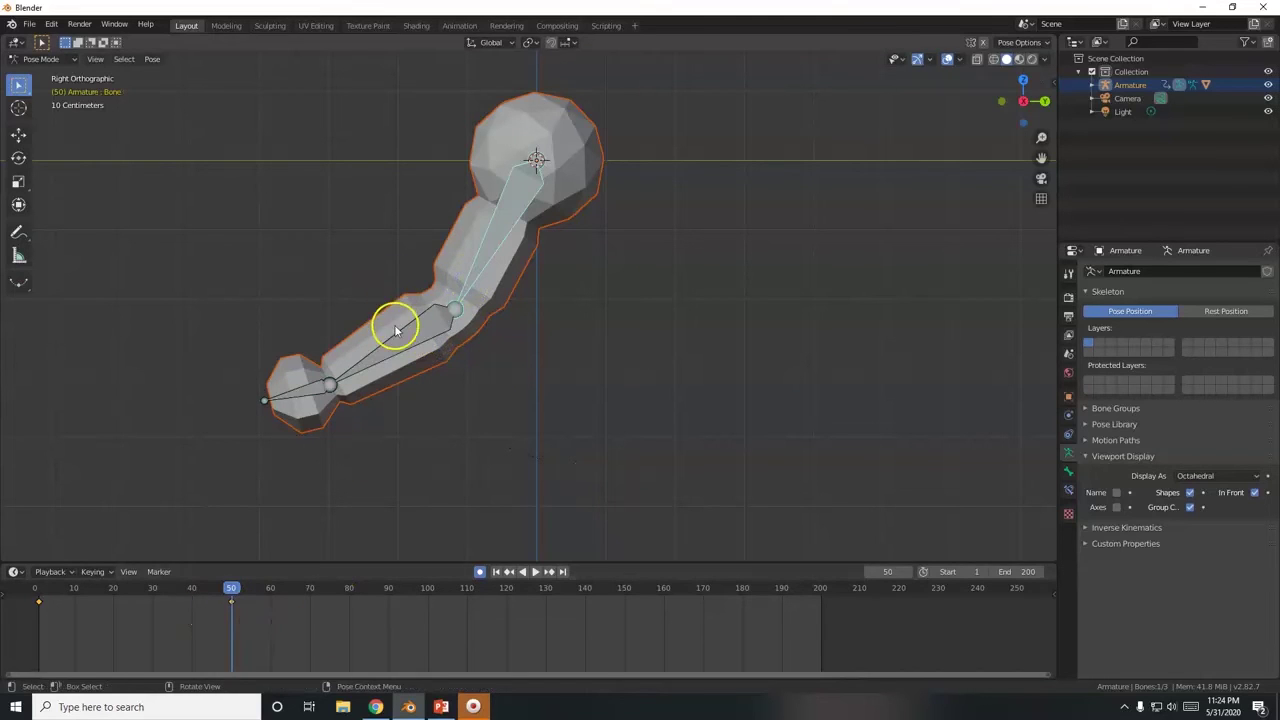
left_click(400, 337)
left_click(486, 249)
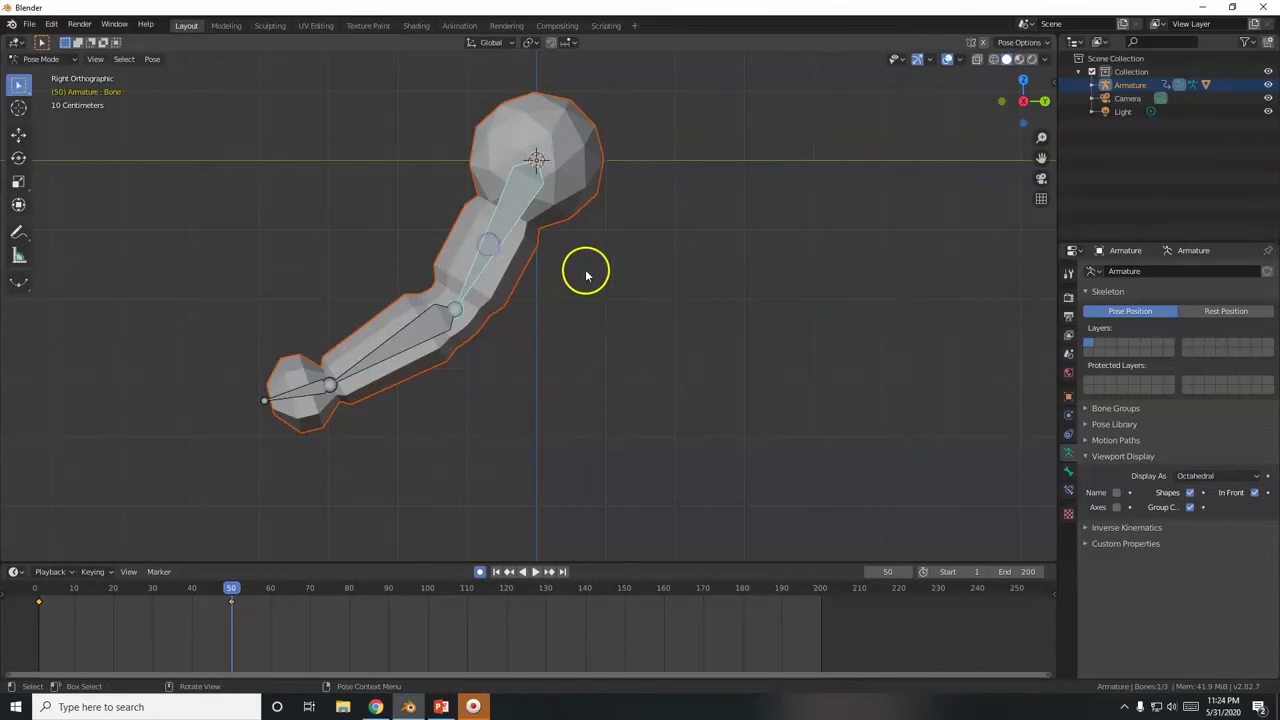
key("r")
left_click(580, 279)
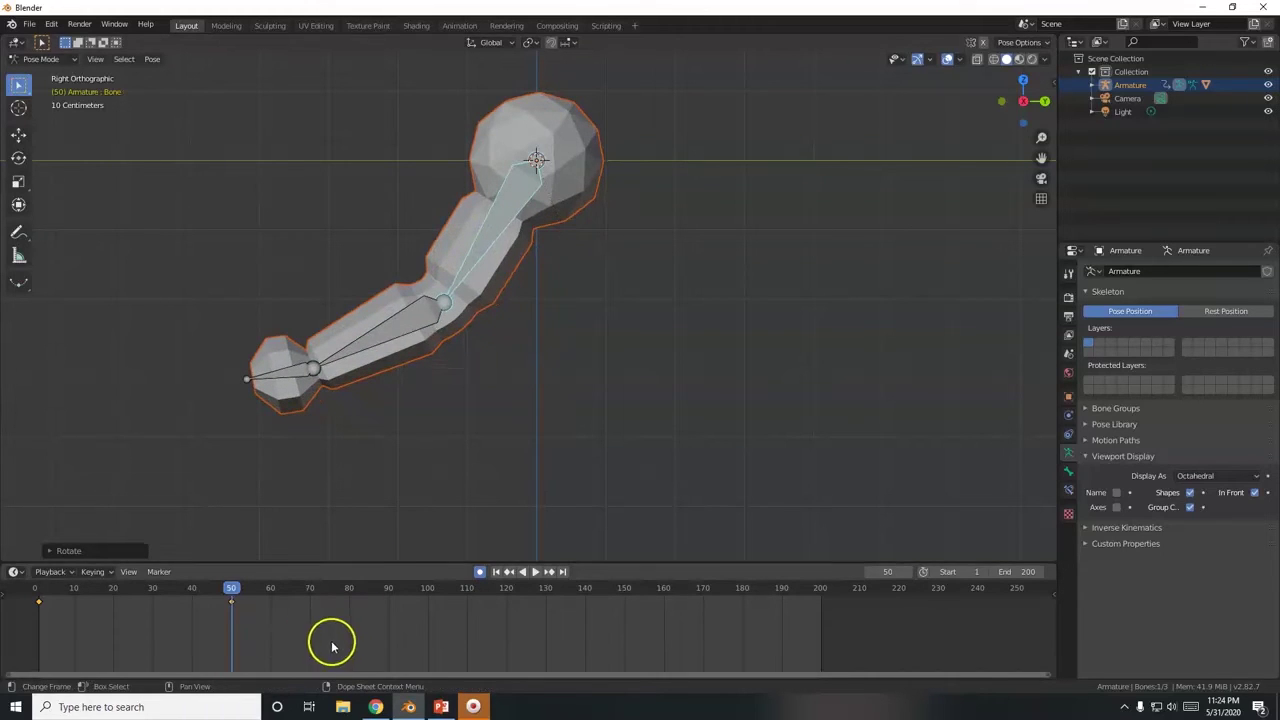
left_click(479, 571)
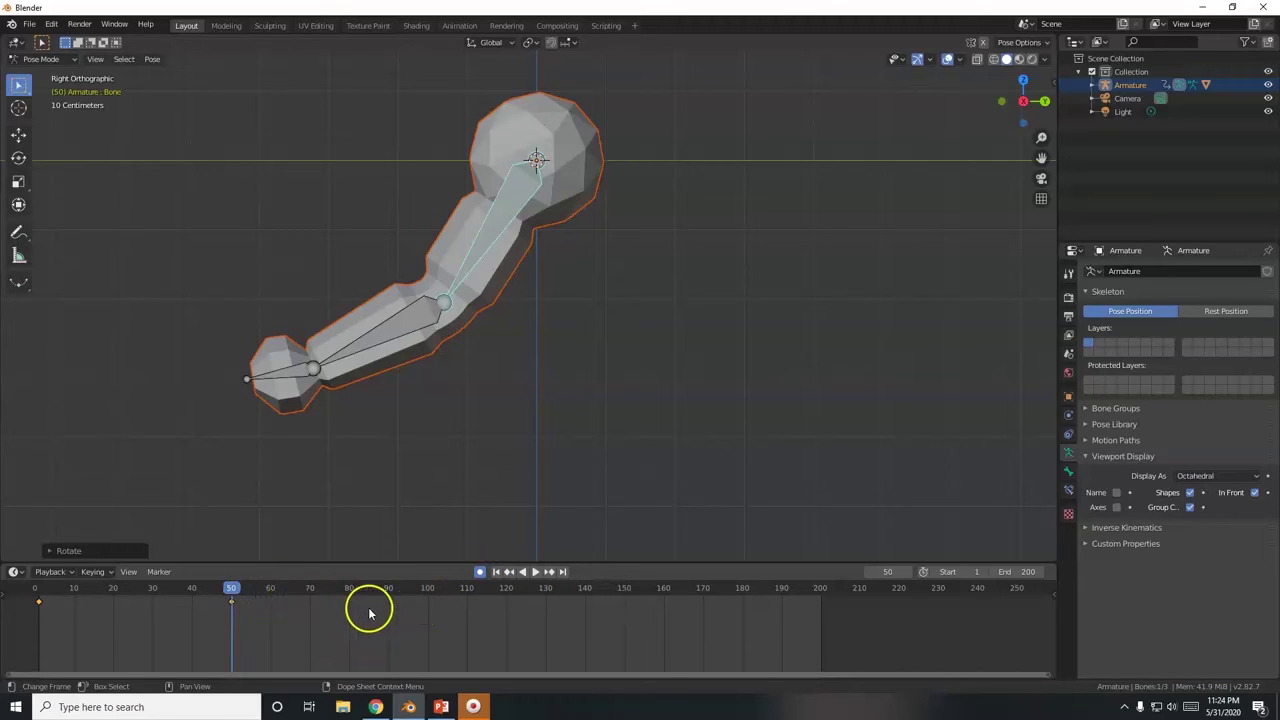
Step: At frame 100, rotate the upper arm to horizontal and recentre the view on the arm
left_click(429, 589)
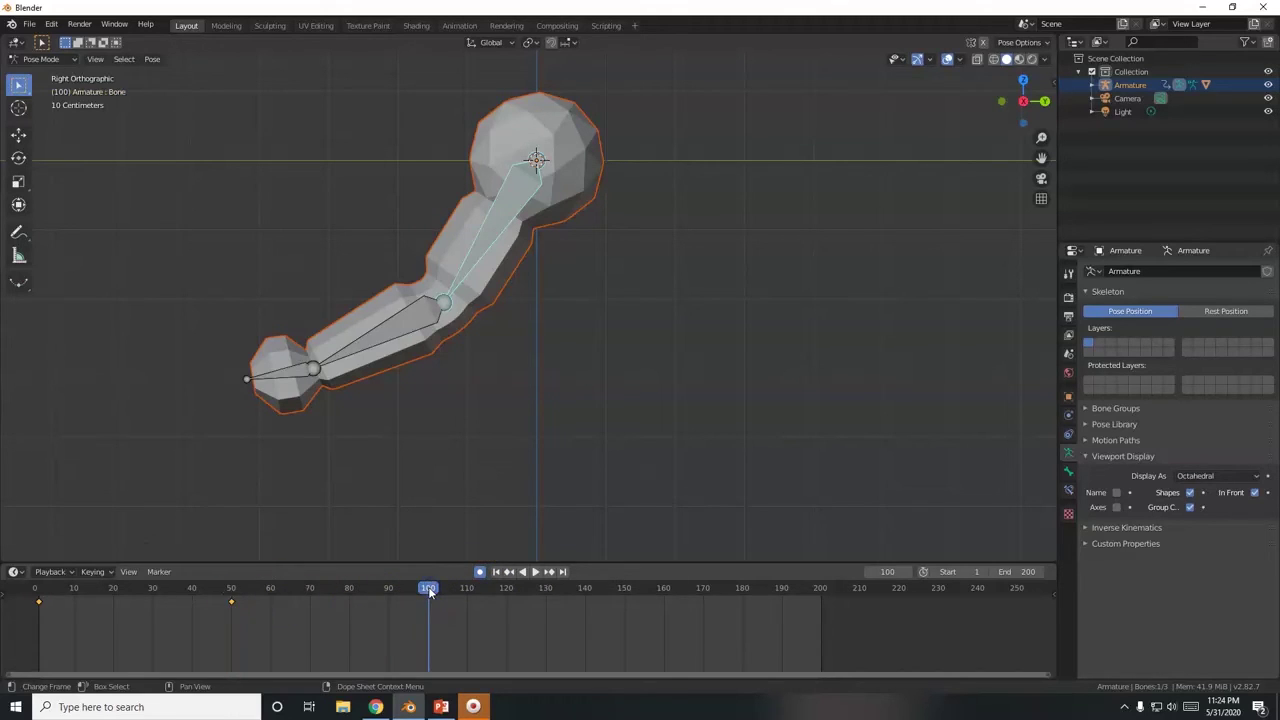
scroll(466, 449, "down", 1)
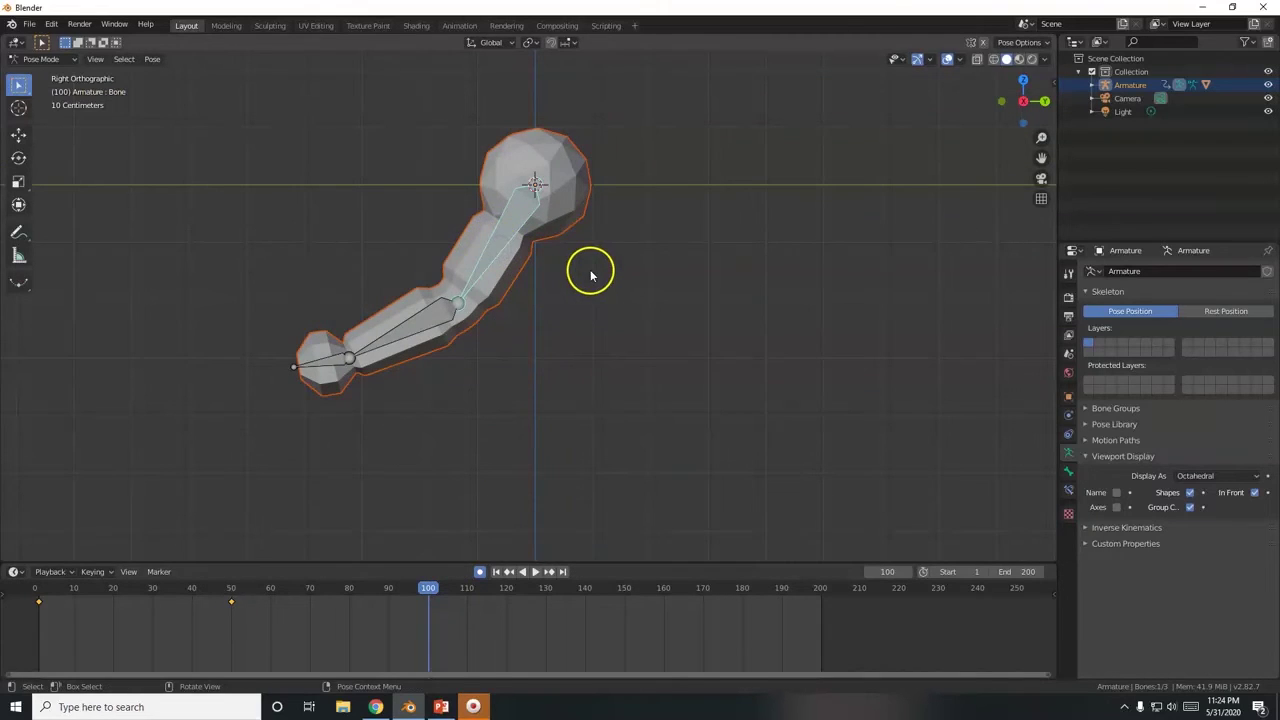
key("r")
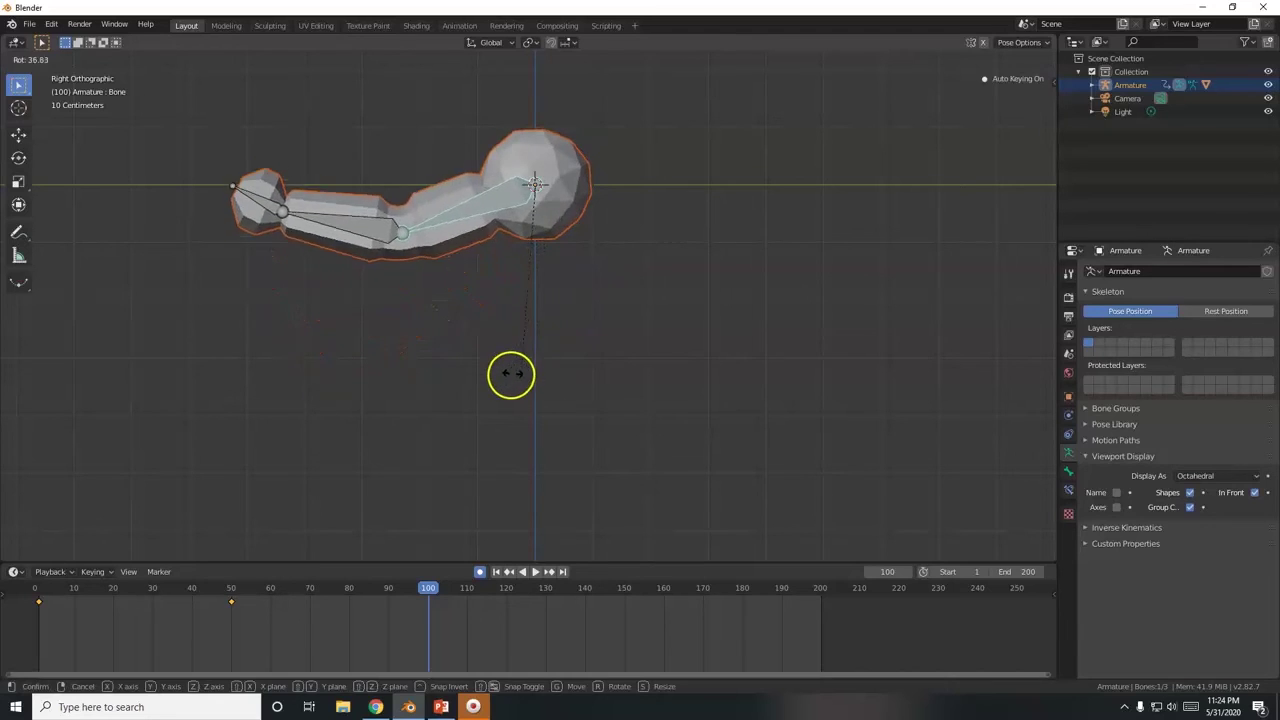
left_click(441, 394)
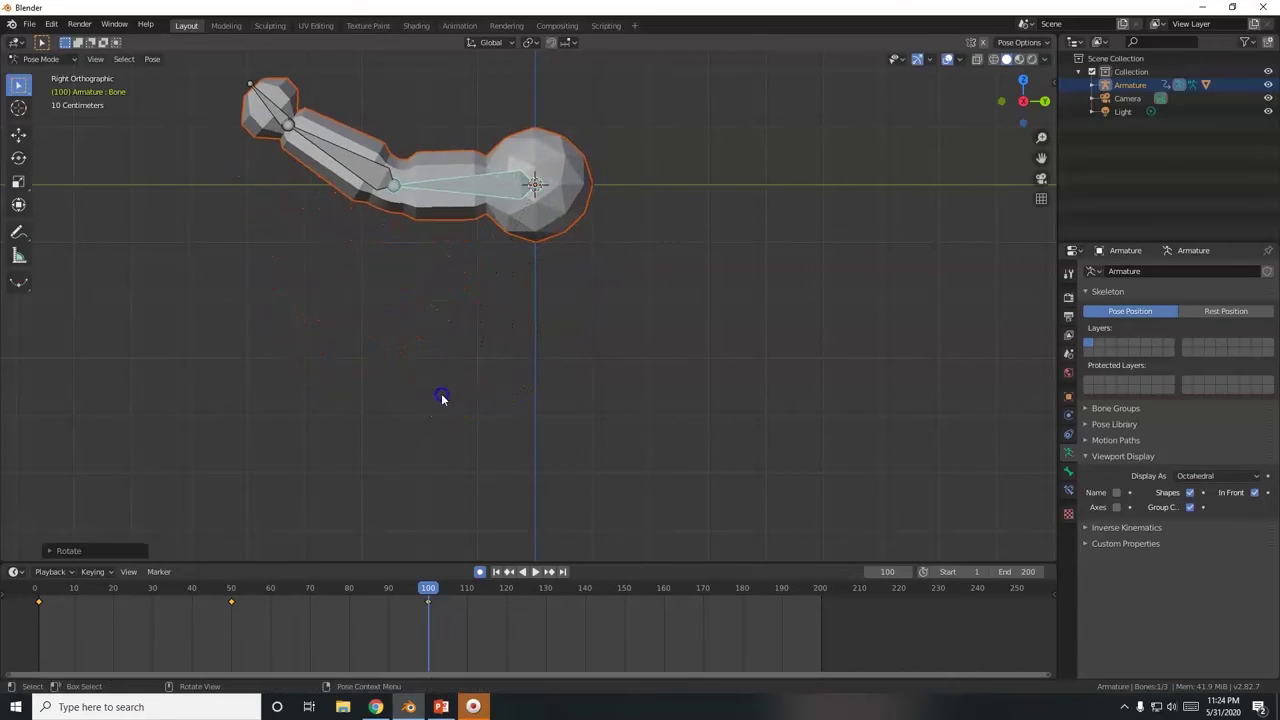
middle_click_drag(734, 280, 774, 441, "shift")
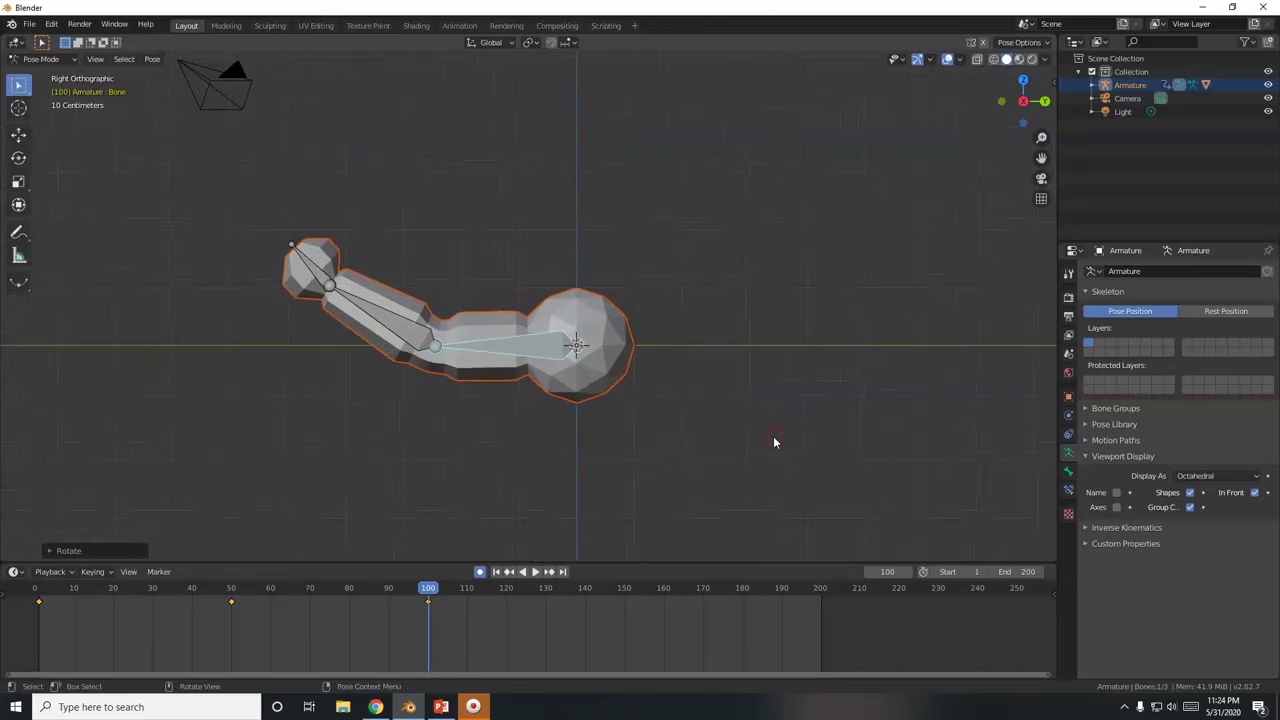
Step: Bend the forearm and hand bones upward into a full bicep flex, refining the forearm angle
left_click(406, 337)
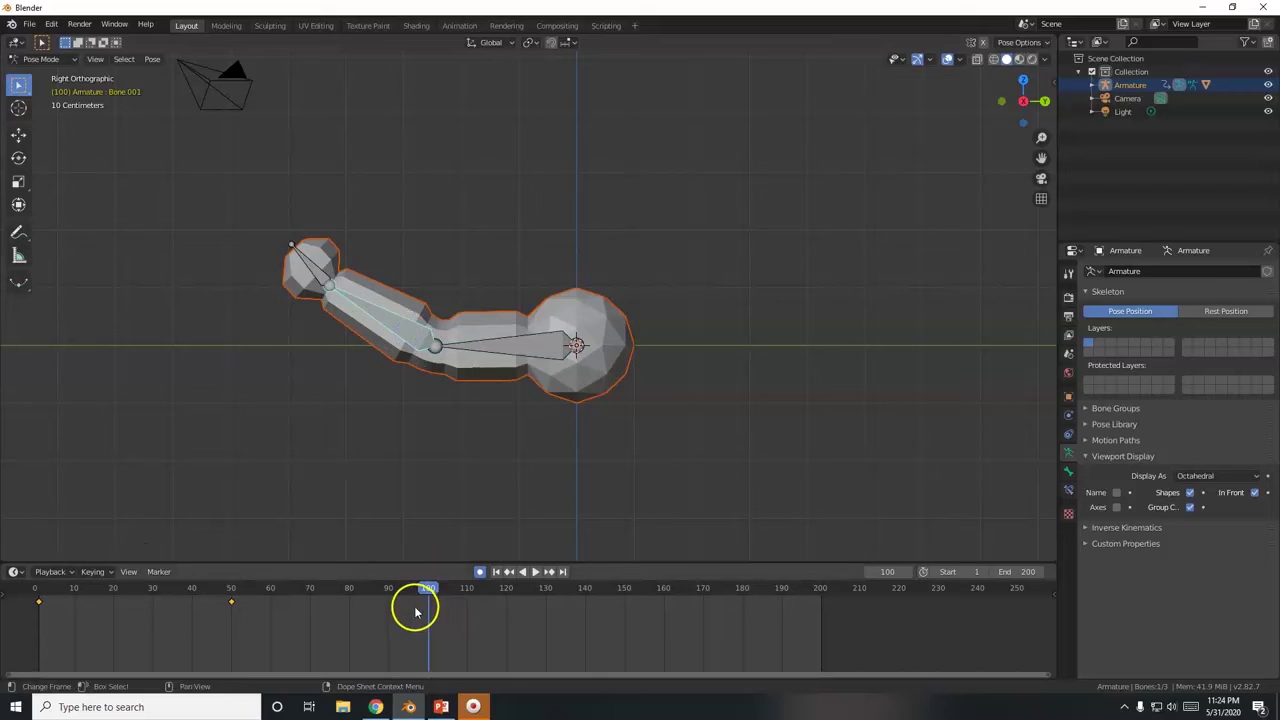
key("r")
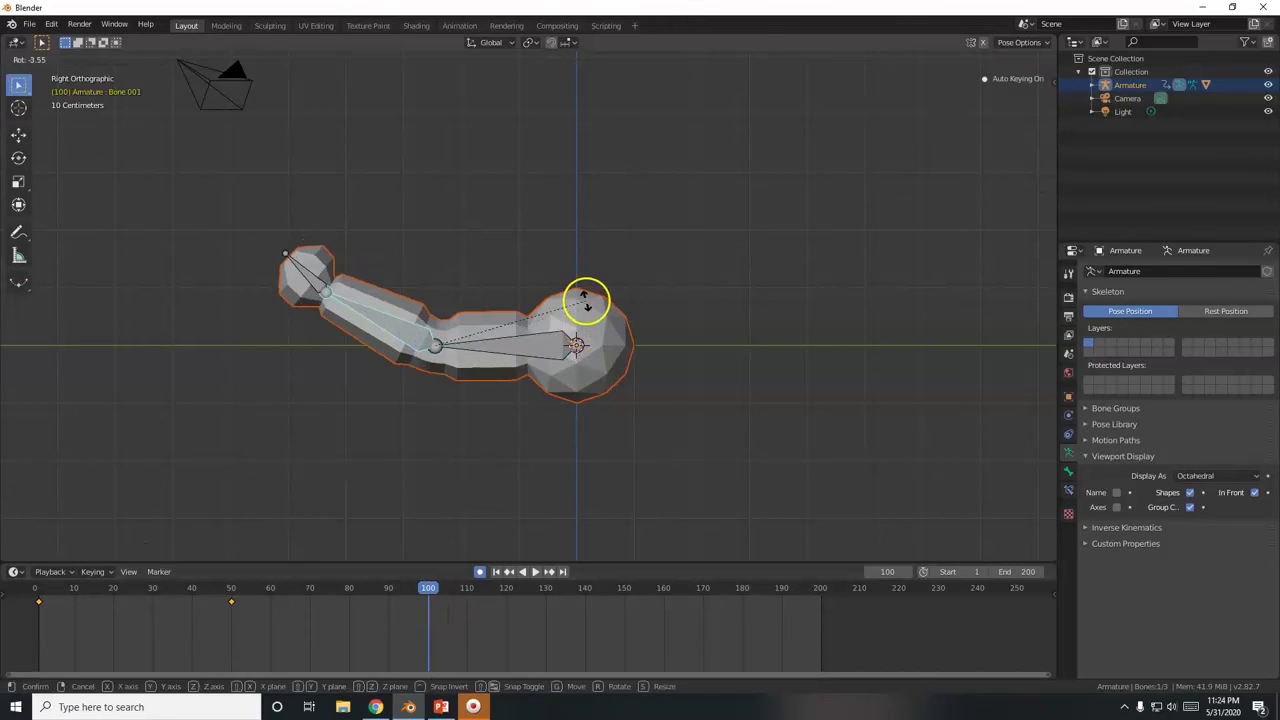
left_click(592, 398)
left_click(369, 214)
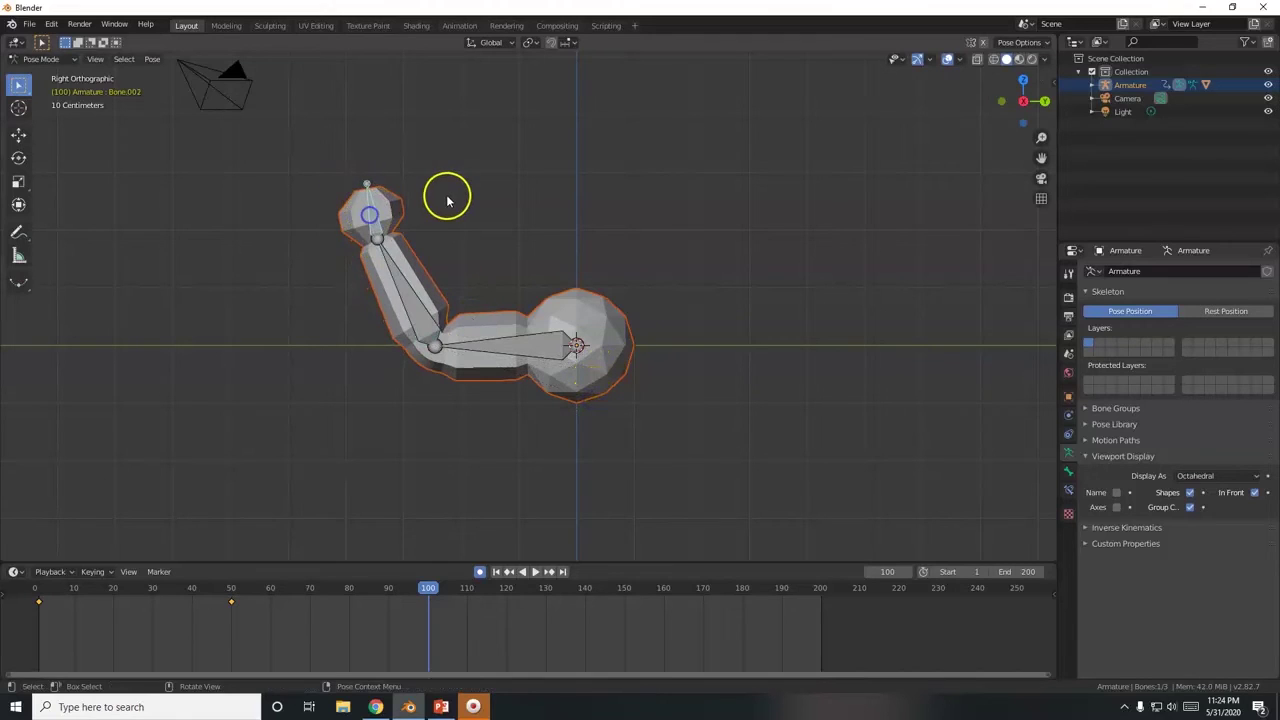
key("r")
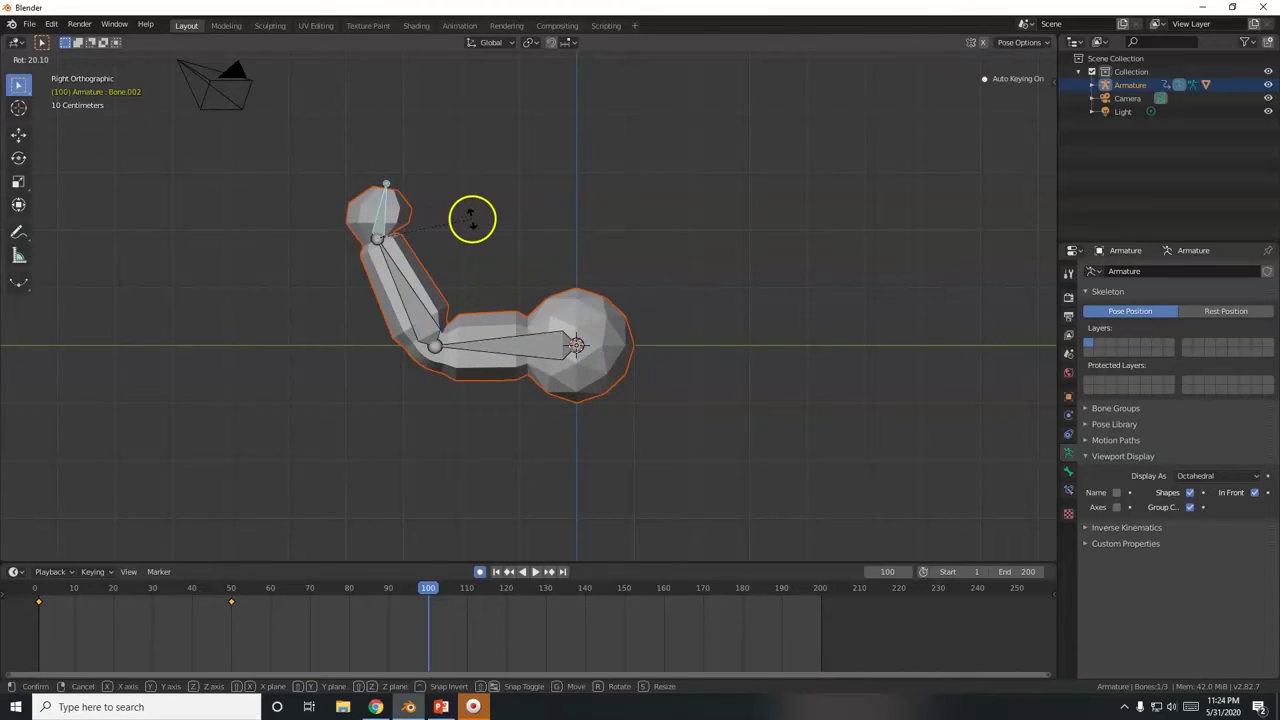
left_click(472, 220)
left_click(406, 308)
key("r")
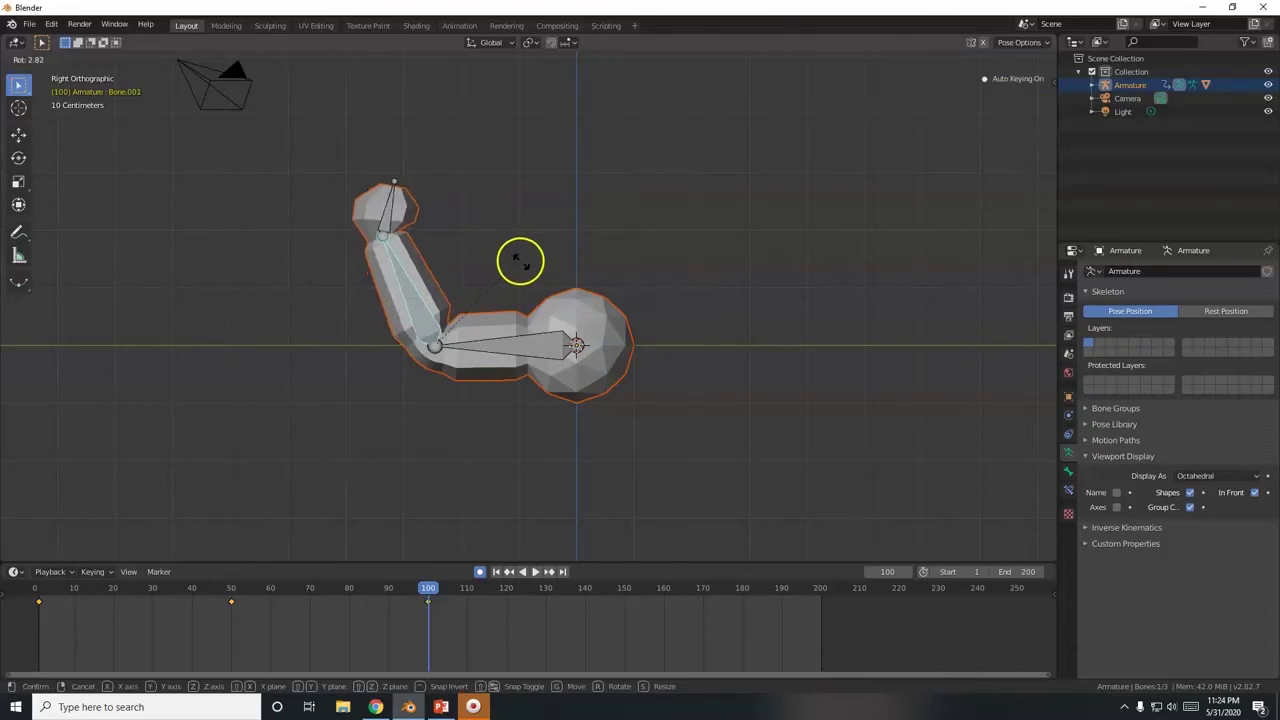
left_click(528, 273)
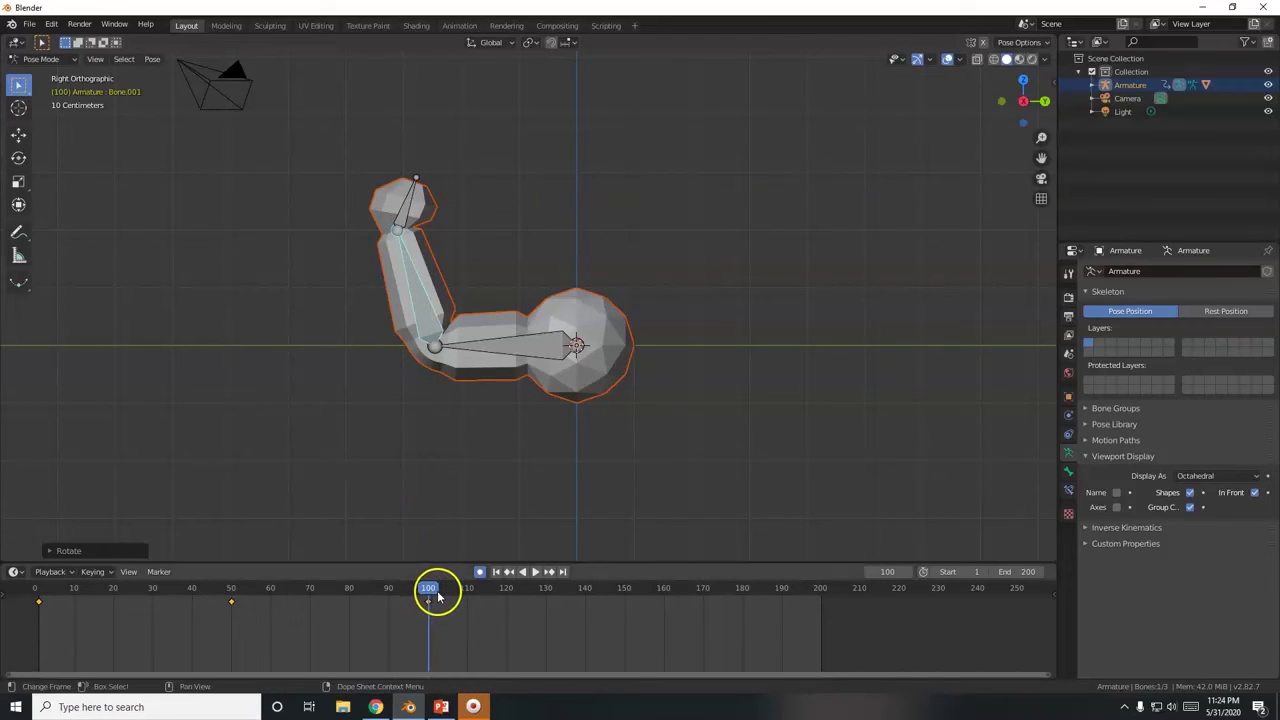
Step: Jump to frame 1, zoom out, play the flex animation, then stop playback
left_click(495, 572)
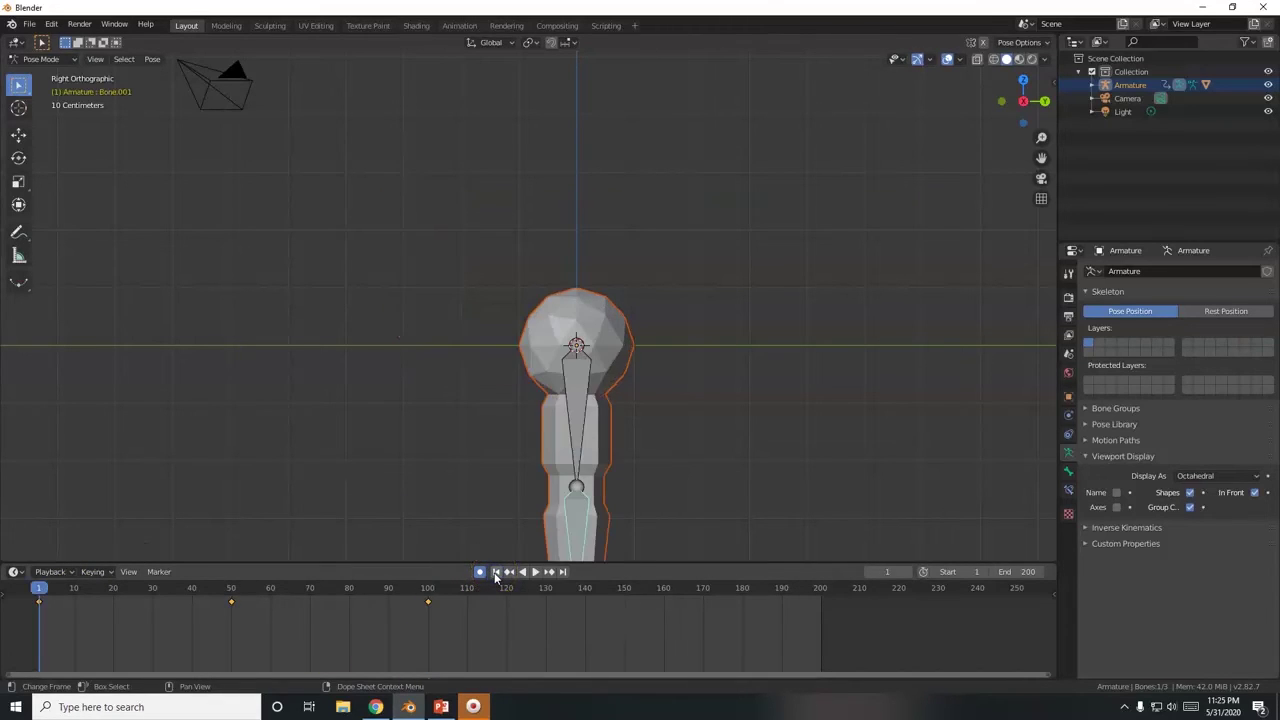
scroll(577, 463, "down", 5)
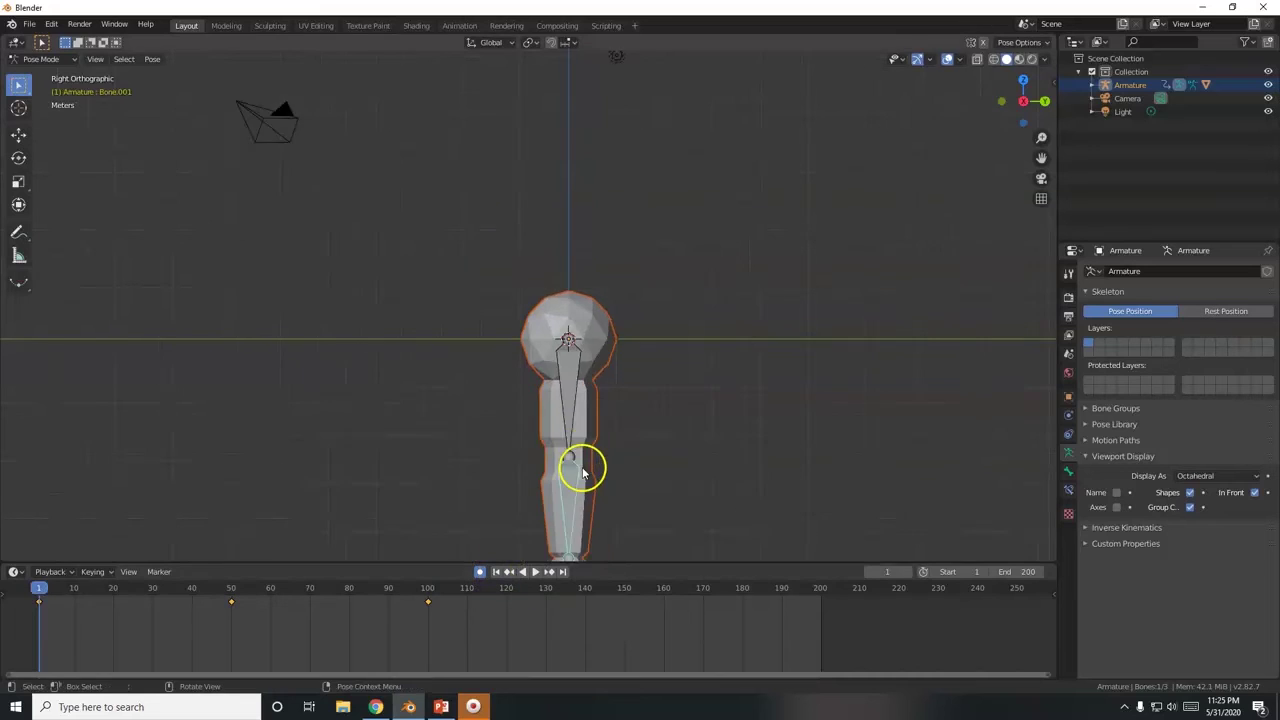
left_click(536, 572)
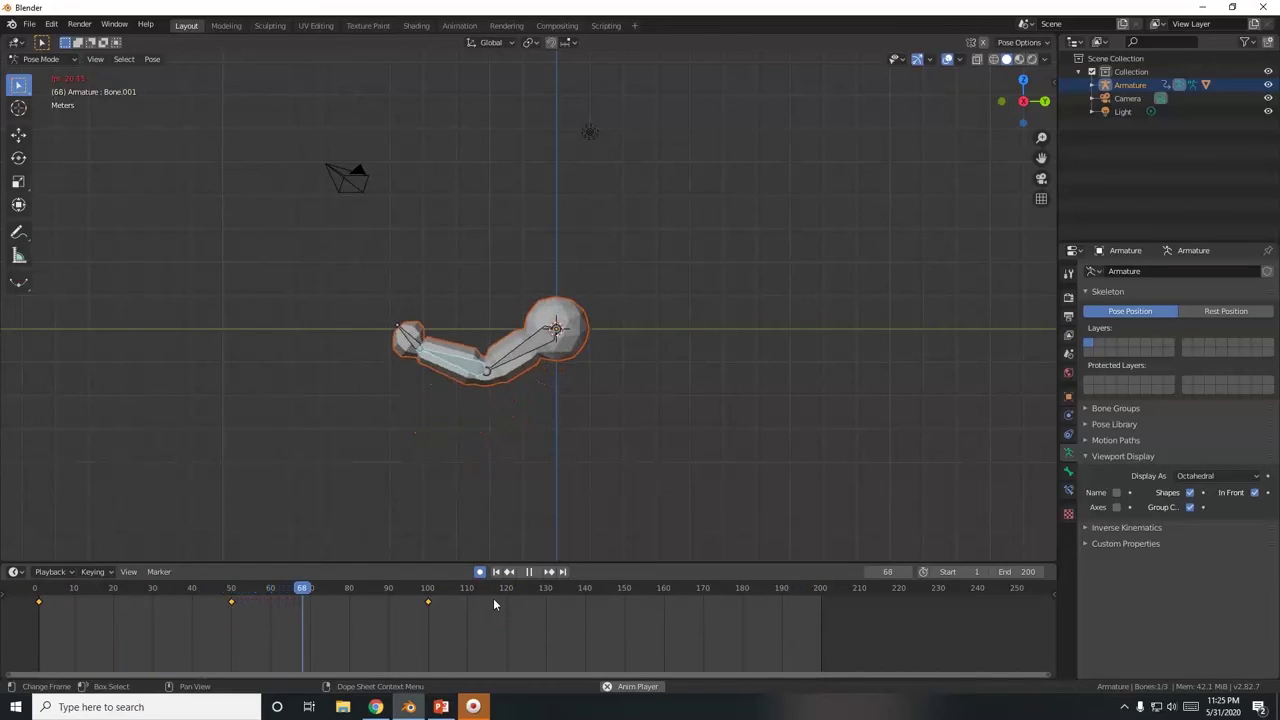
left_click(517, 575)
left_click(529, 572)
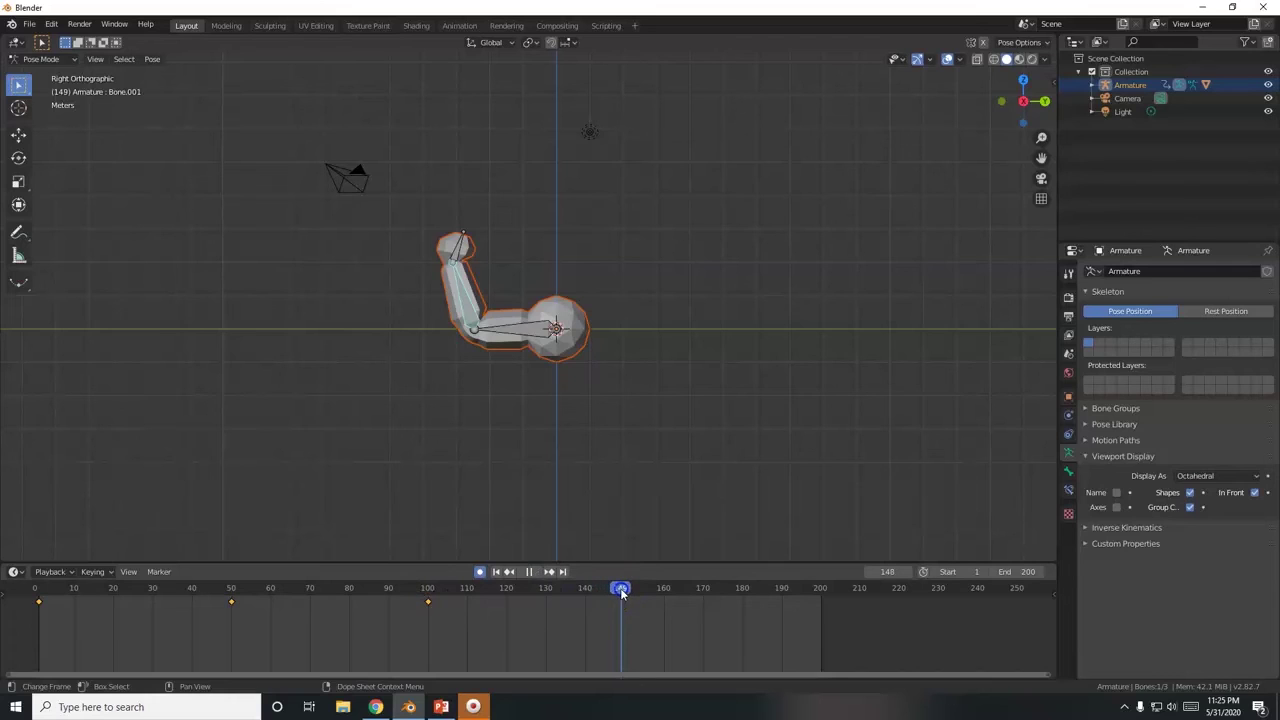
Step: Scrub the timeline to frame 150 and select all three arm bones
left_click_drag(600, 620, 586, 608)
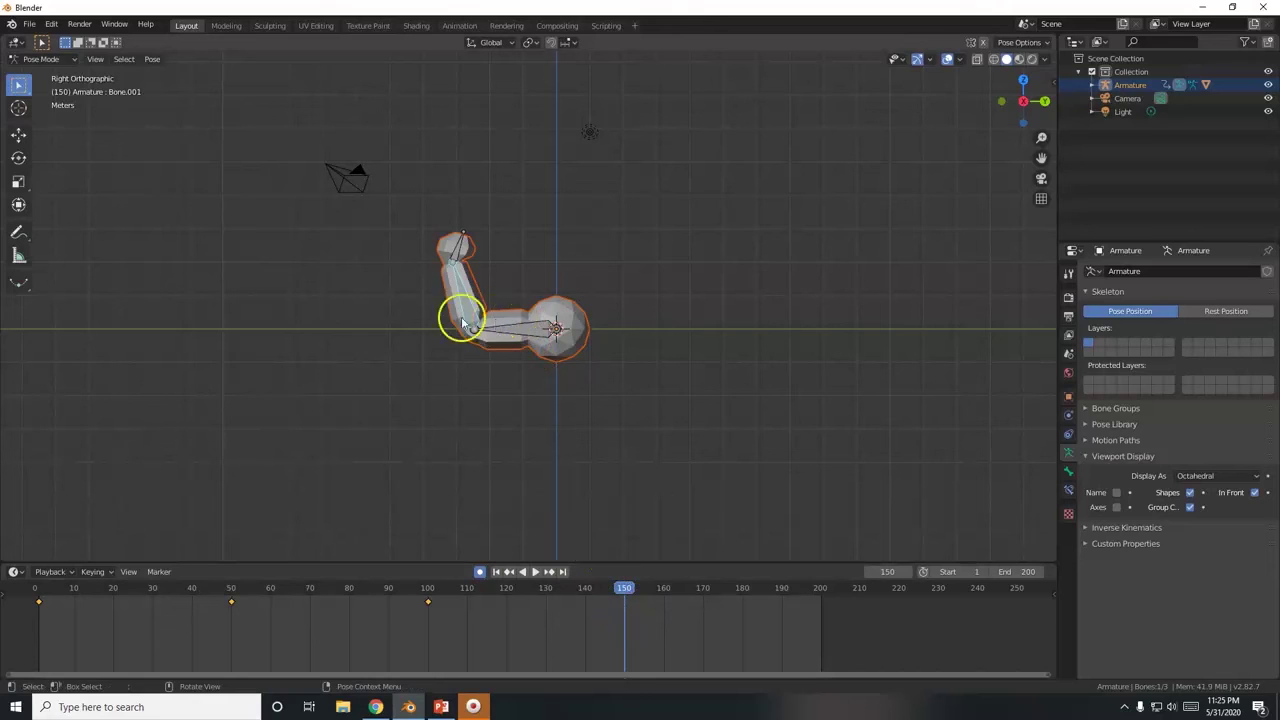
left_click_drag(628, 588, 470, 600)
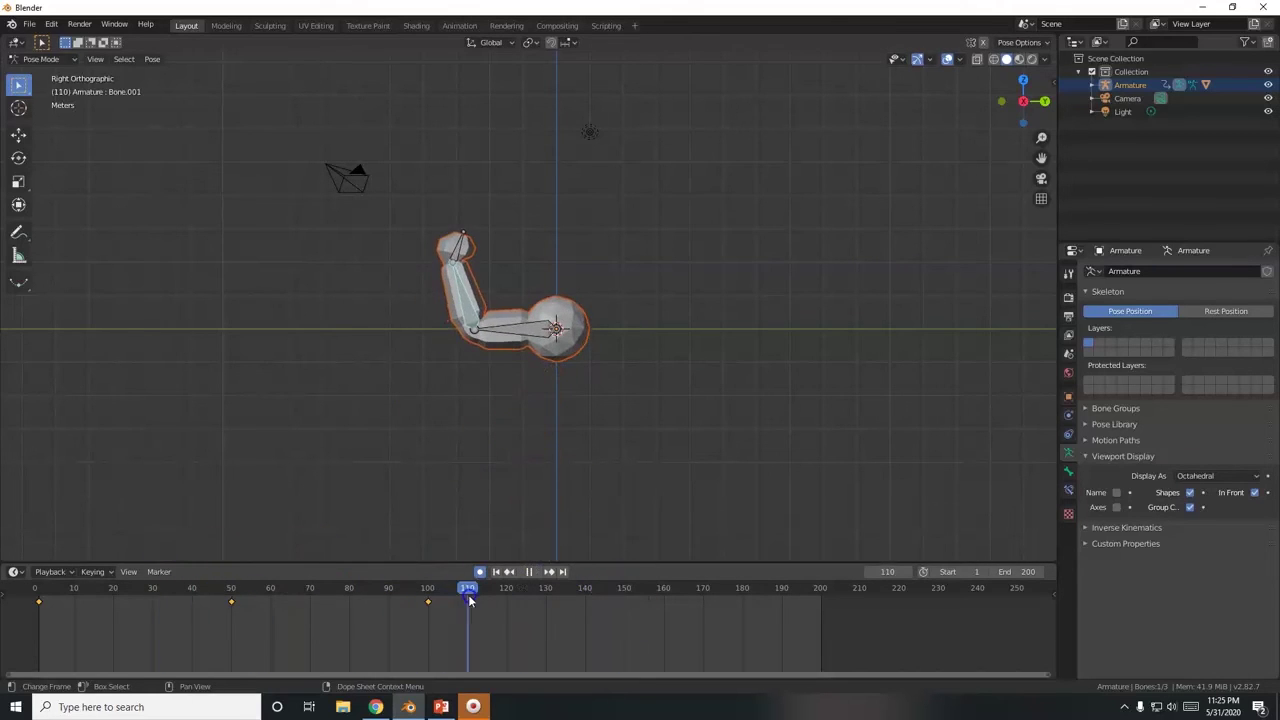
left_click_drag(623, 612, 623, 612)
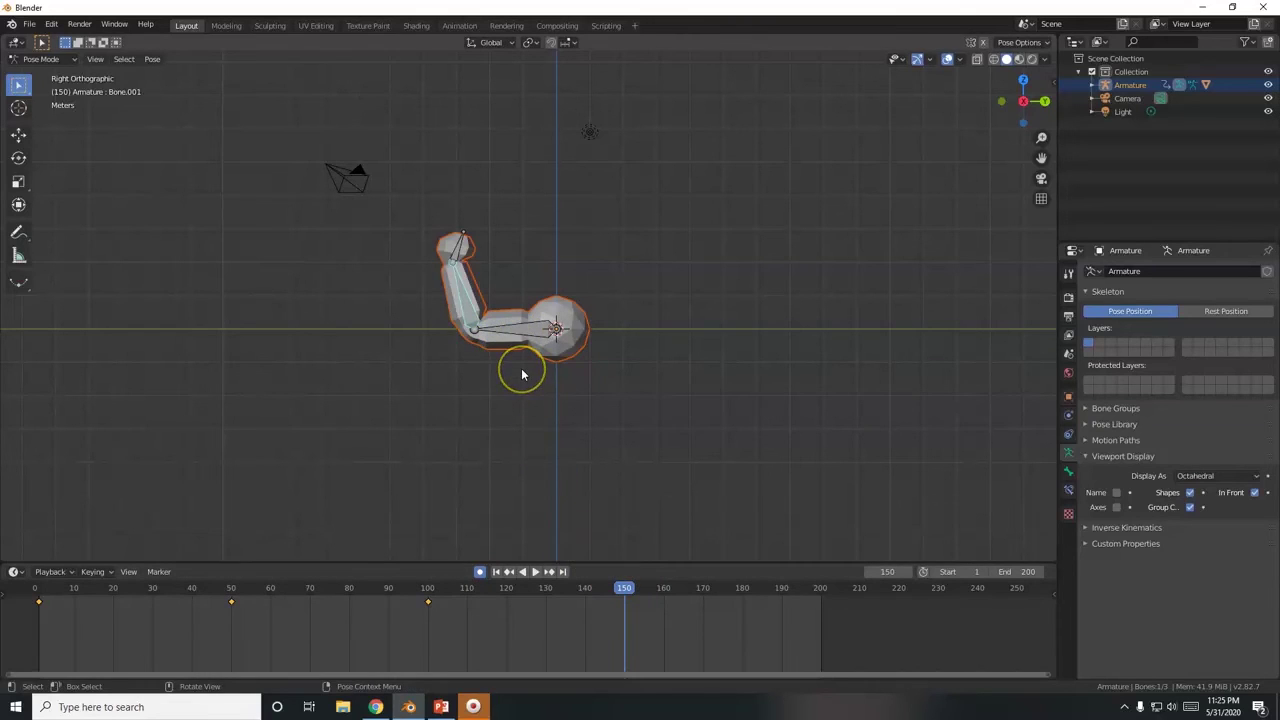
key("a")
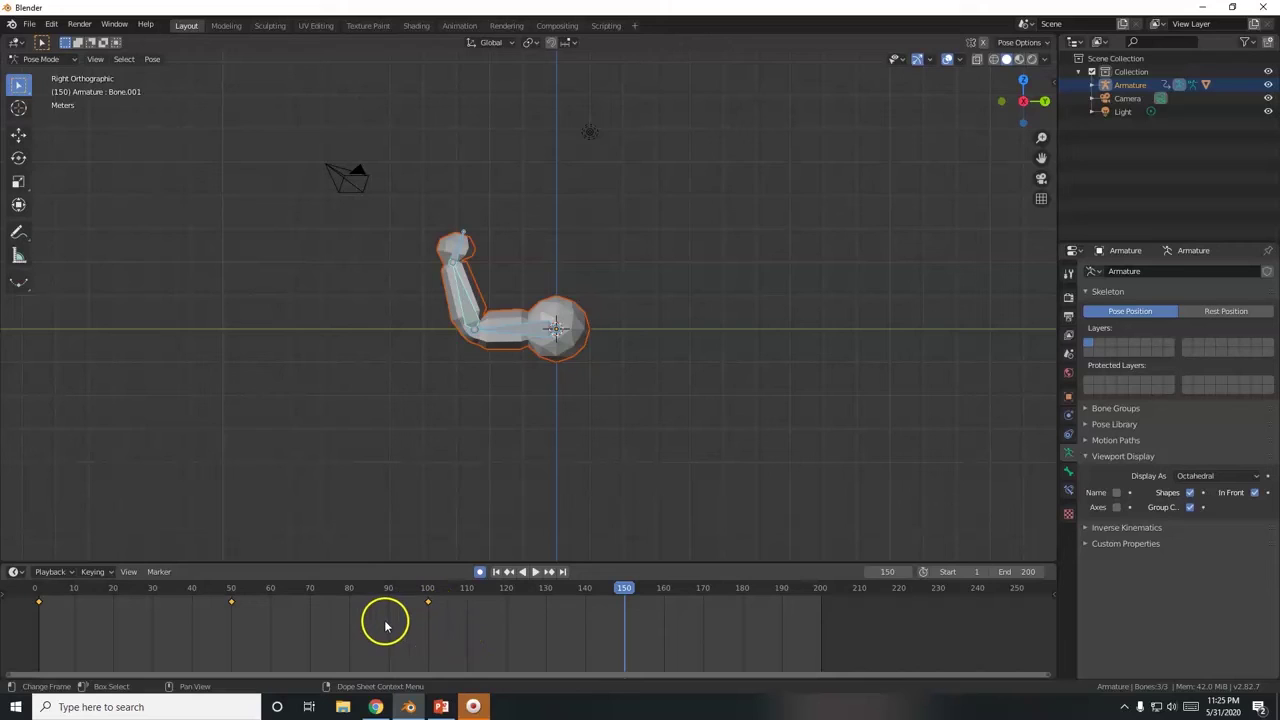
Step: Select only the frame-100 keyframe and copy it to frame 150 to hold the flex
left_click(445, 625)
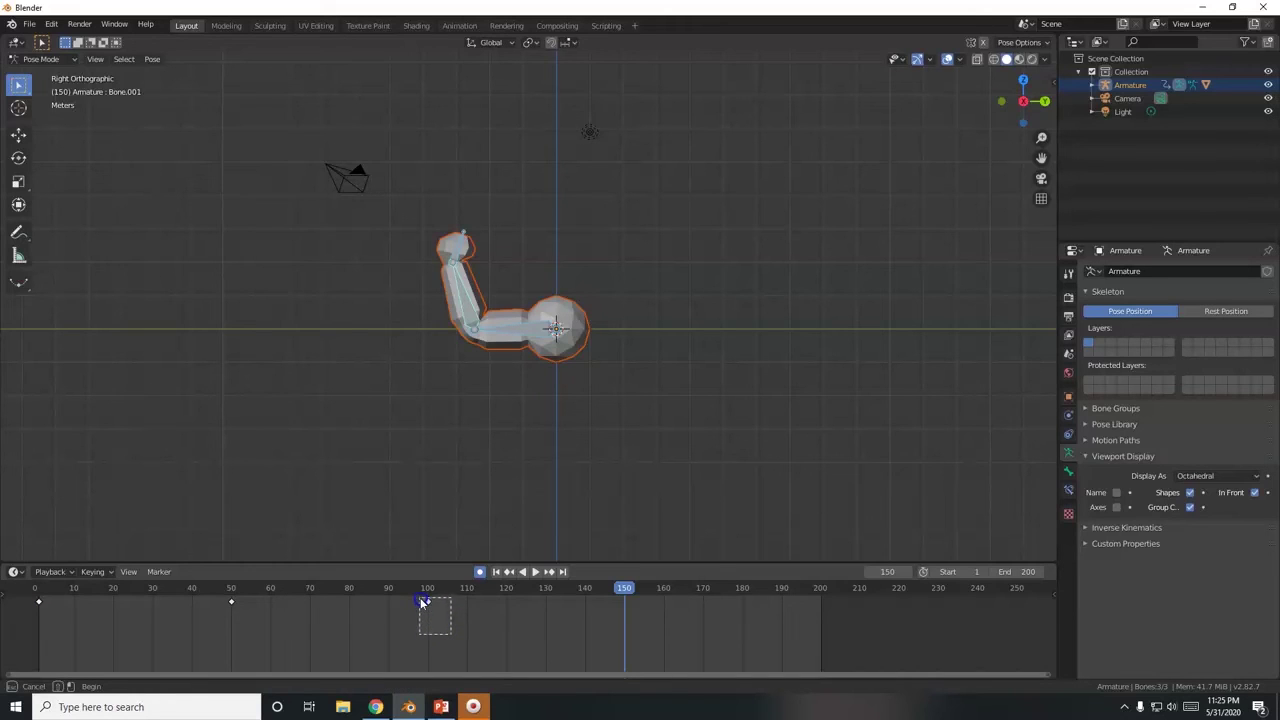
left_click_drag(415, 599, 415, 599)
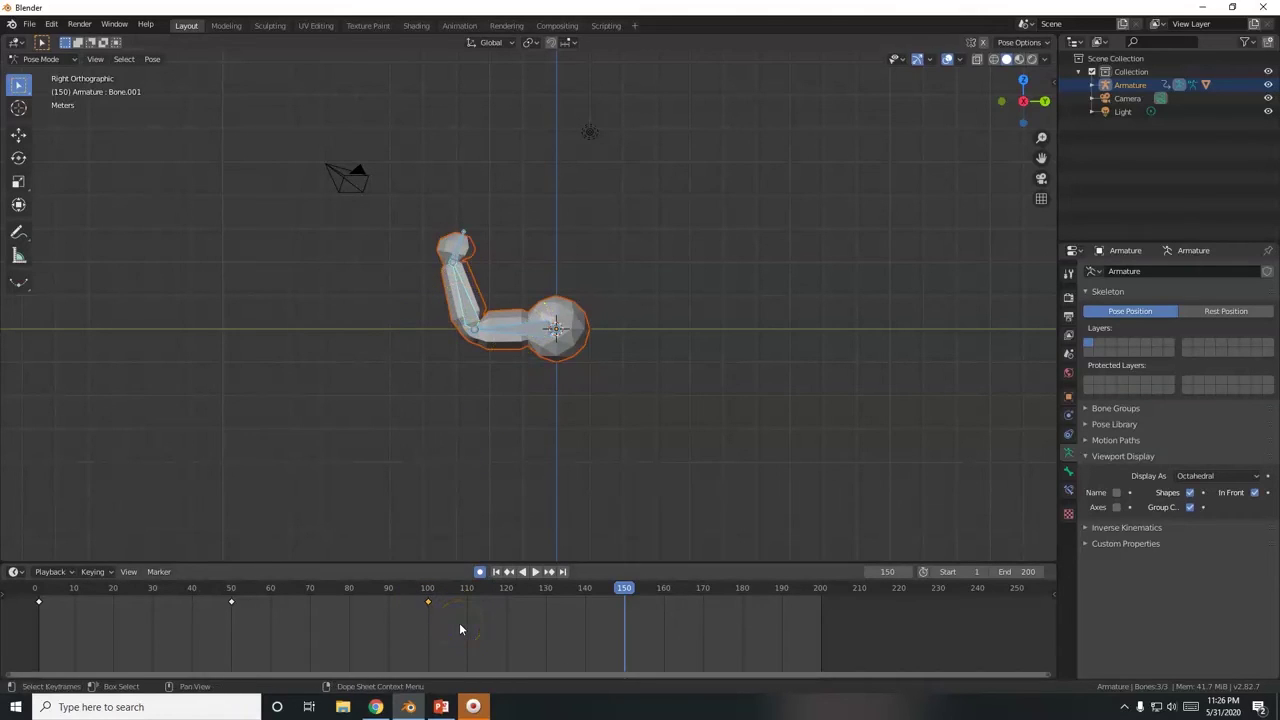
left_click(626, 590)
key("i")
left_click(626, 592)
Step: Preview the hold with playback, then jump to frame 200 and check the frames before it
left_click_drag(626, 592, 428, 590)
key("space")
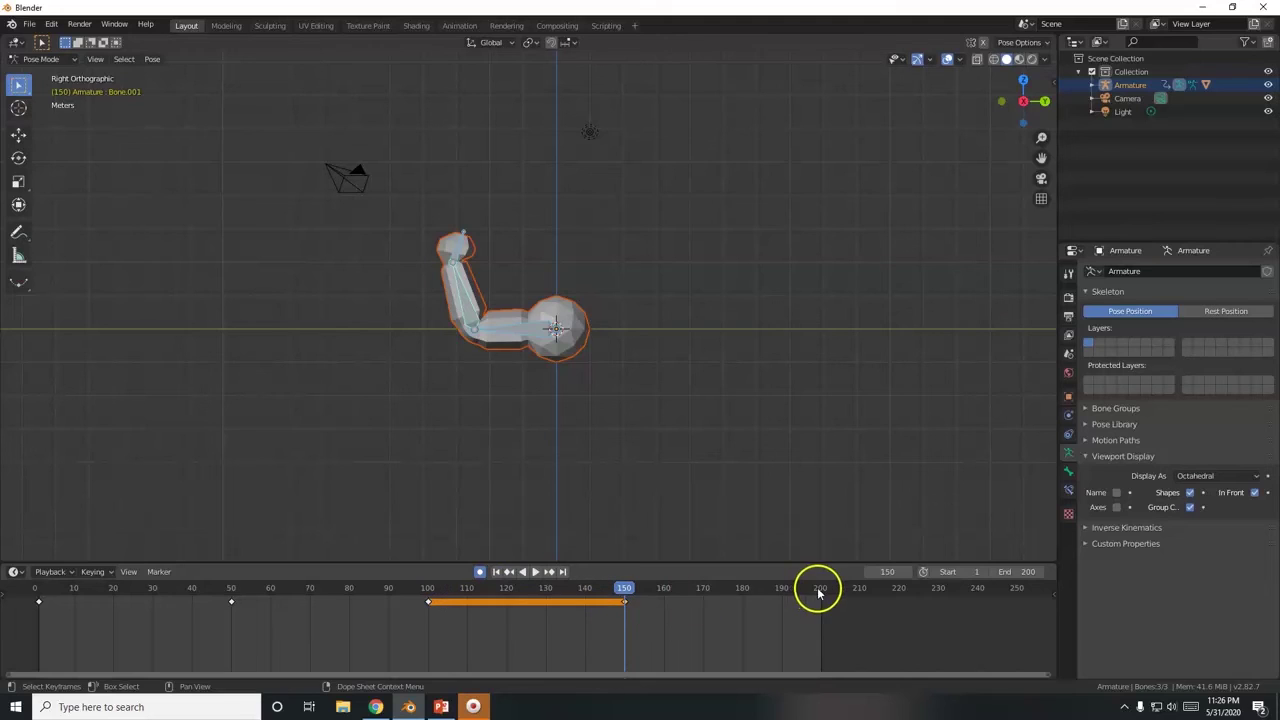
left_click(562, 572)
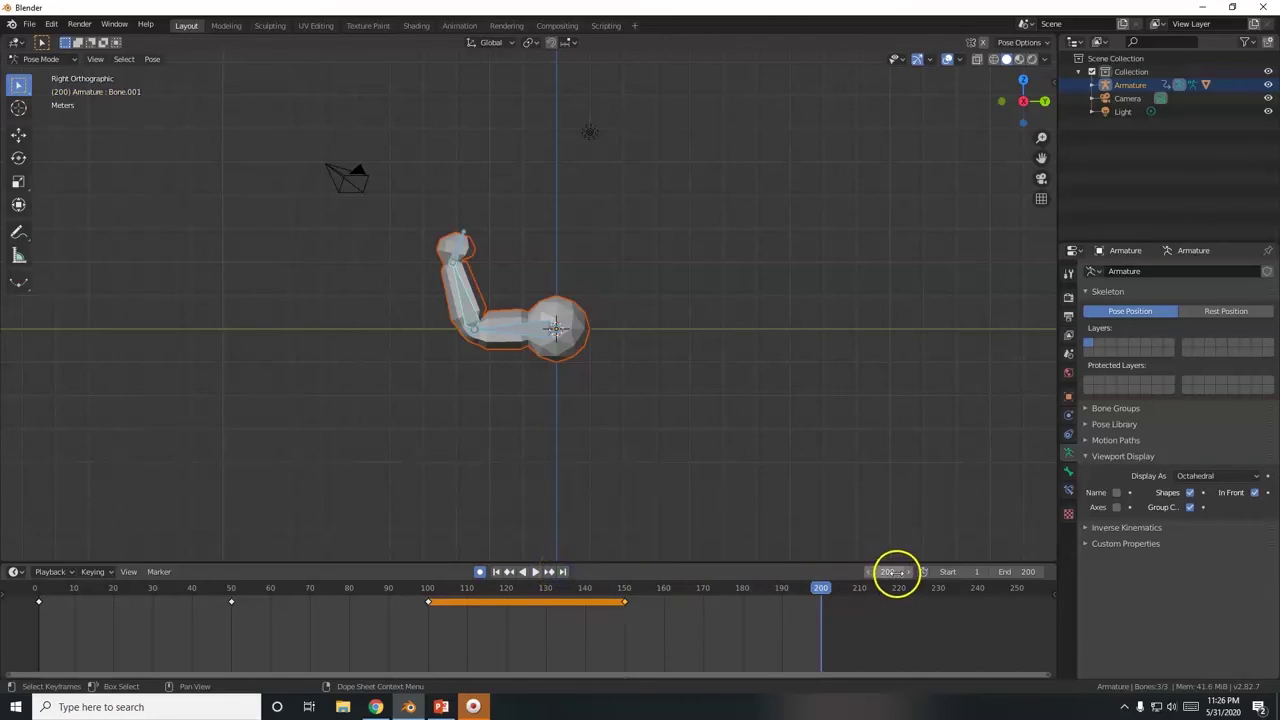
left_click_drag(822, 588, 722, 598)
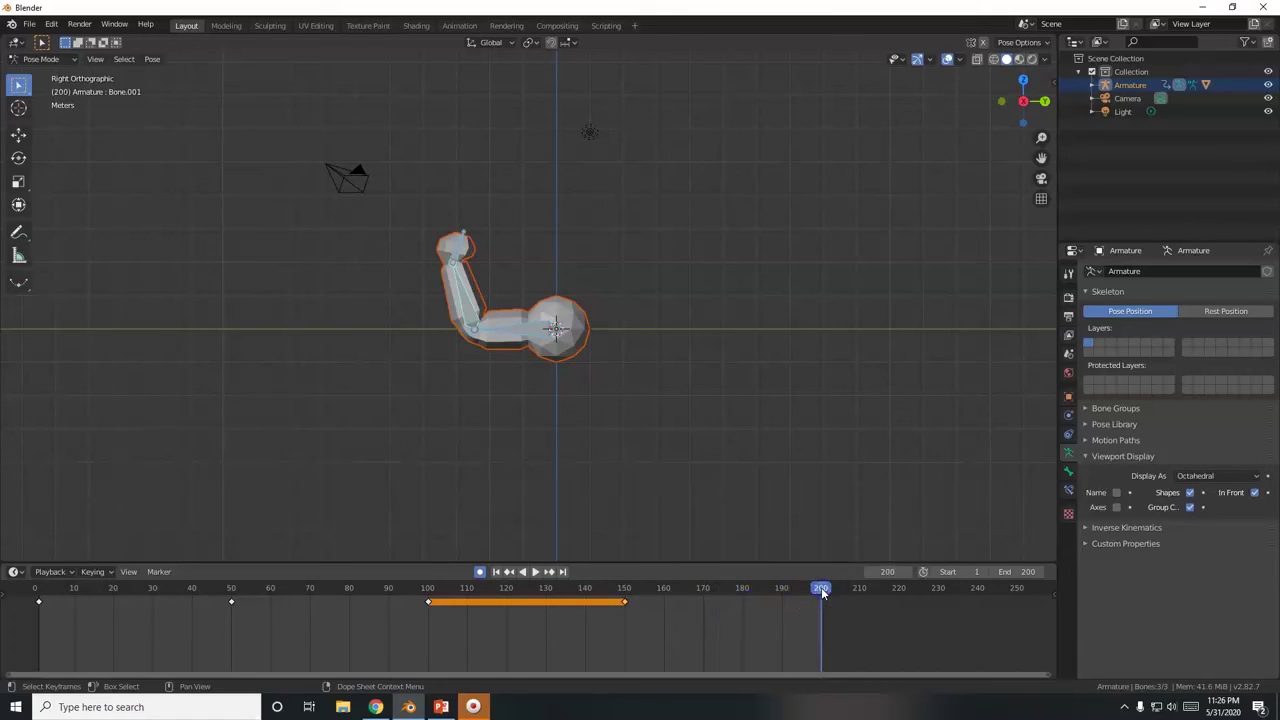
left_click(790, 643)
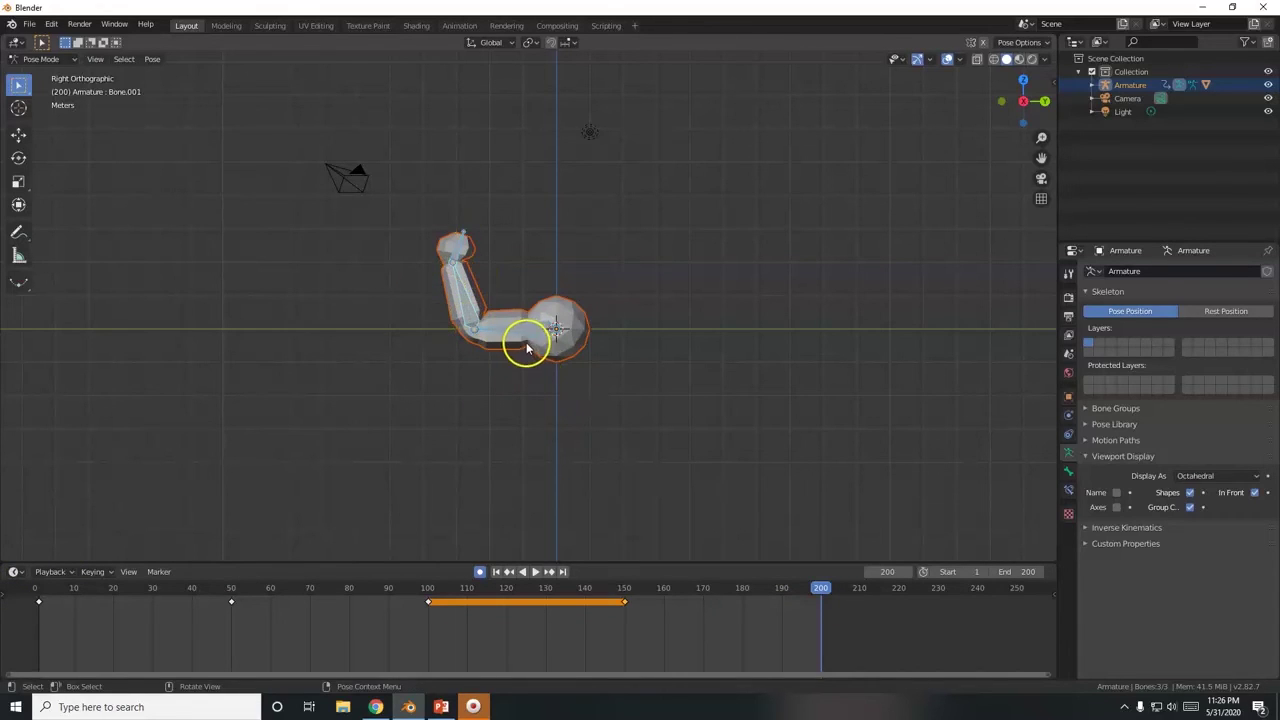
Step: Copy the frame 1 keyframe onto frame 200 in the timeline
left_click_drag(70, 621, 24, 599)
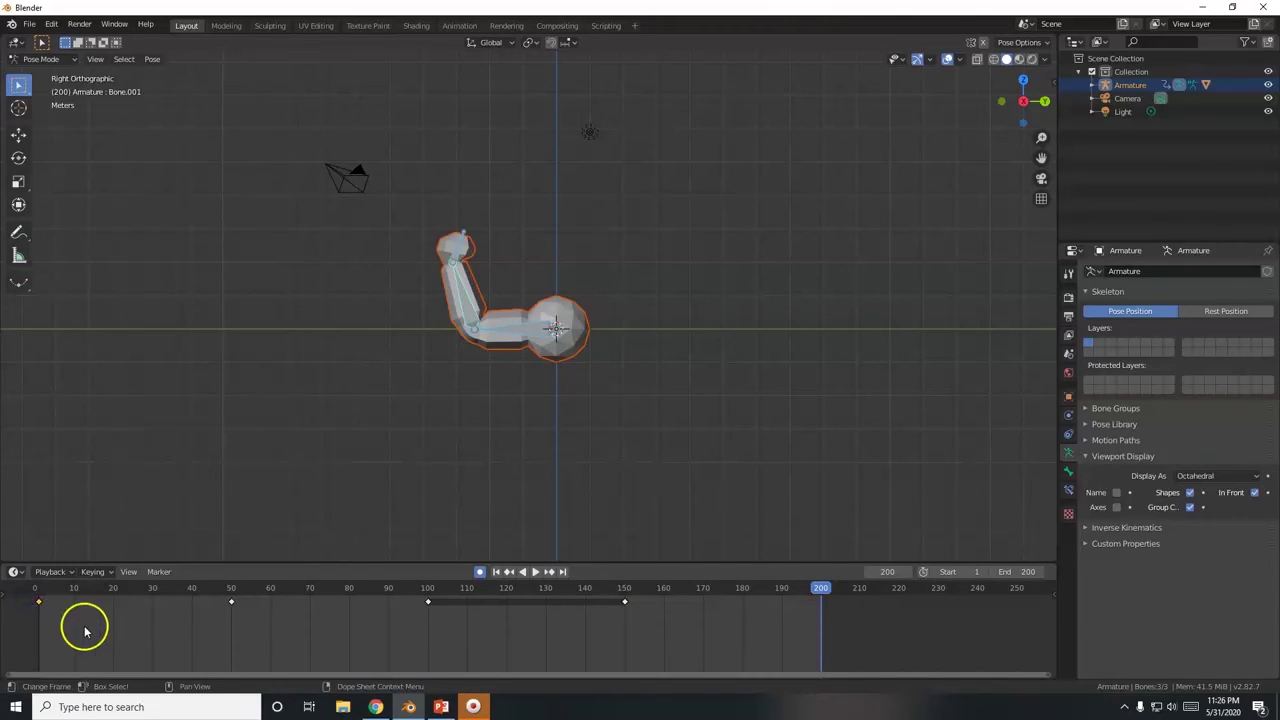
key("ctrl+v")
left_click(138, 627)
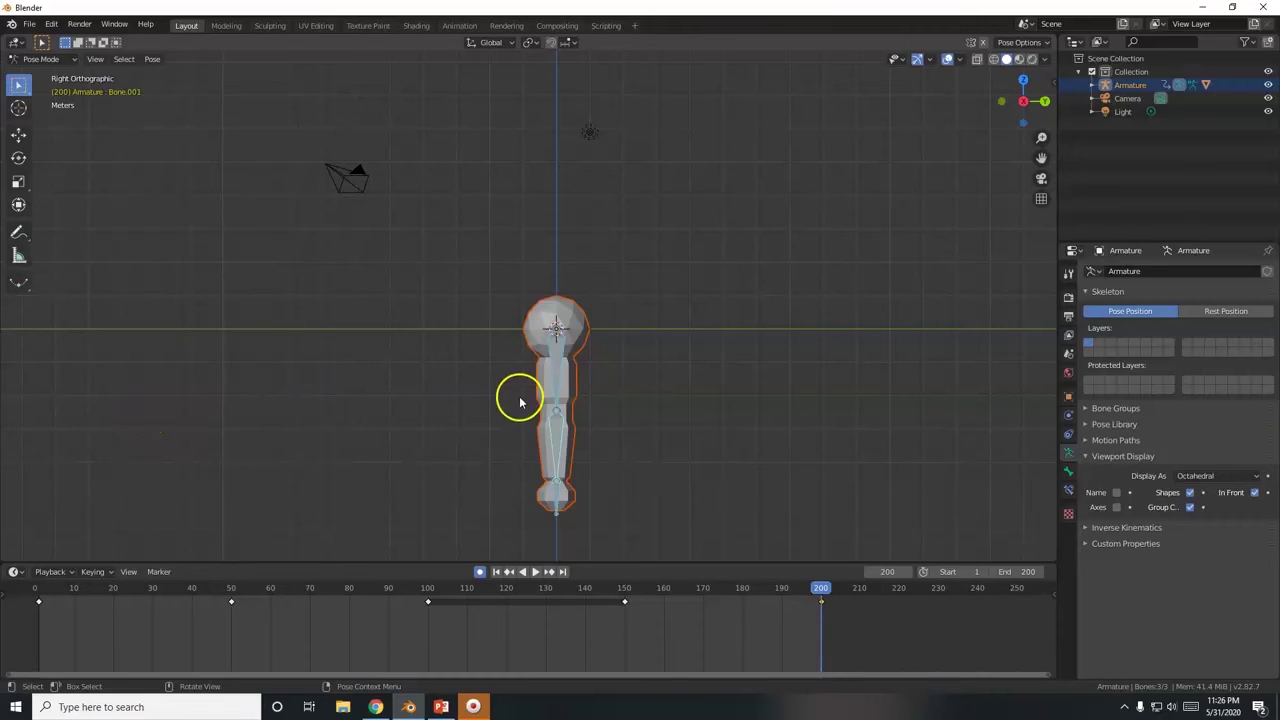
Step: Copy and paste the straight arm pose onto the bones, cancelling the stray move
key("ctrl+c")
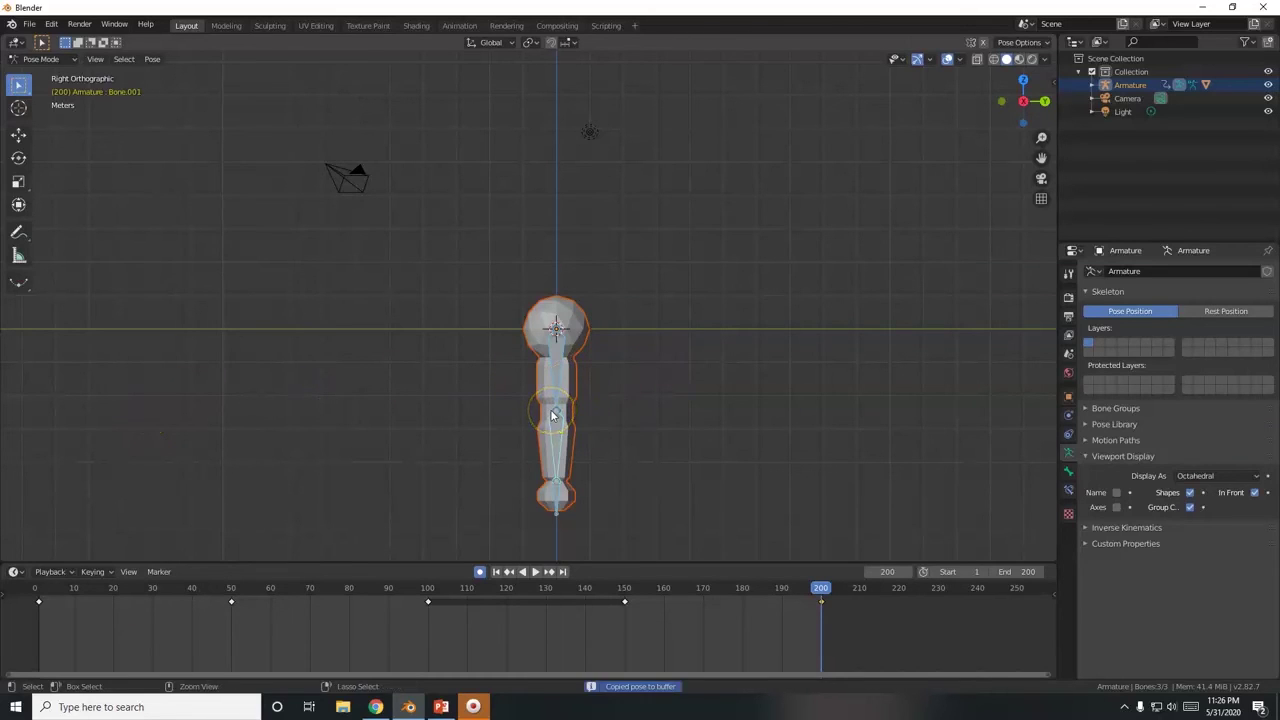
key("ctrl+v")
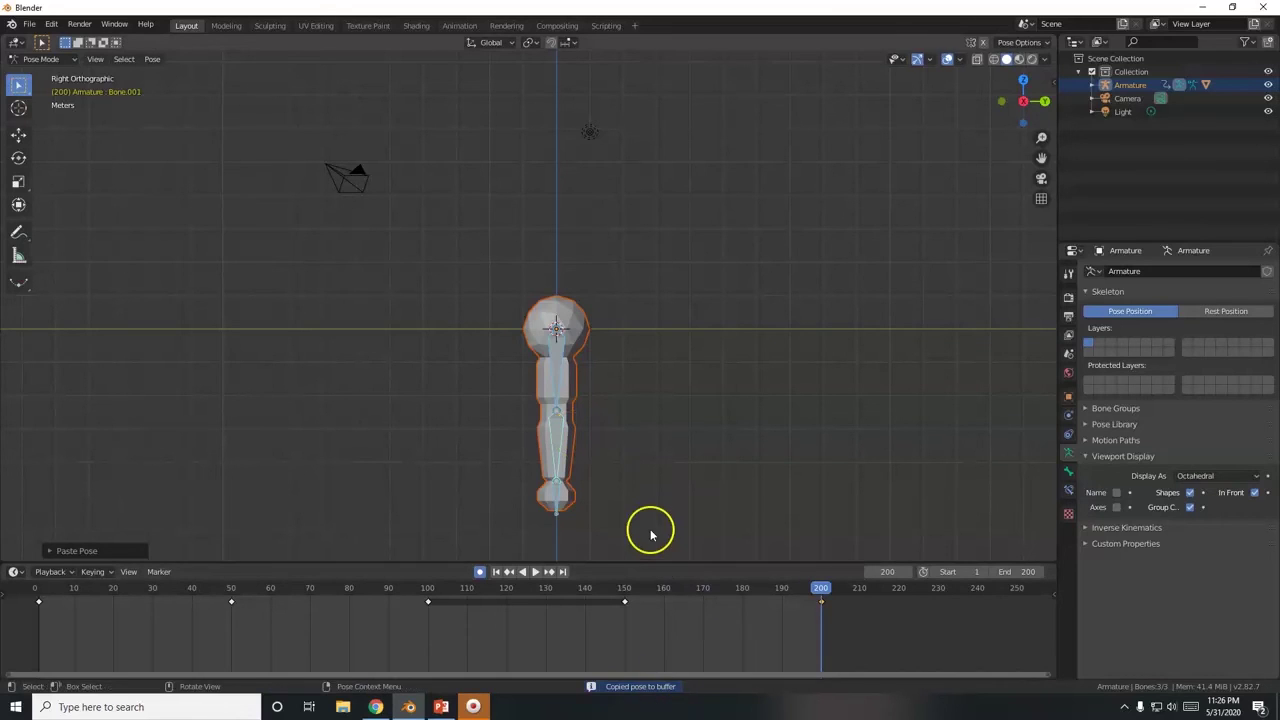
key("g")
right_click(793, 509)
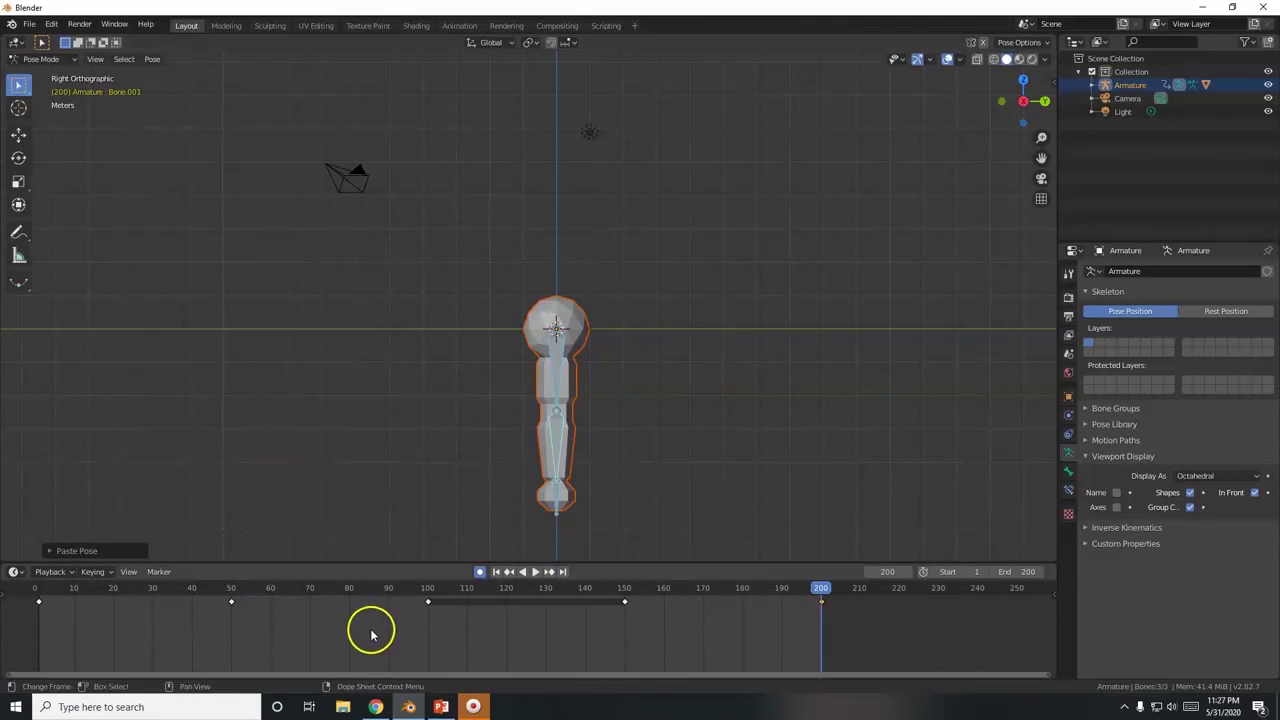
Step: Play the arm animation and watch it through the scene camera
left_click(537, 572)
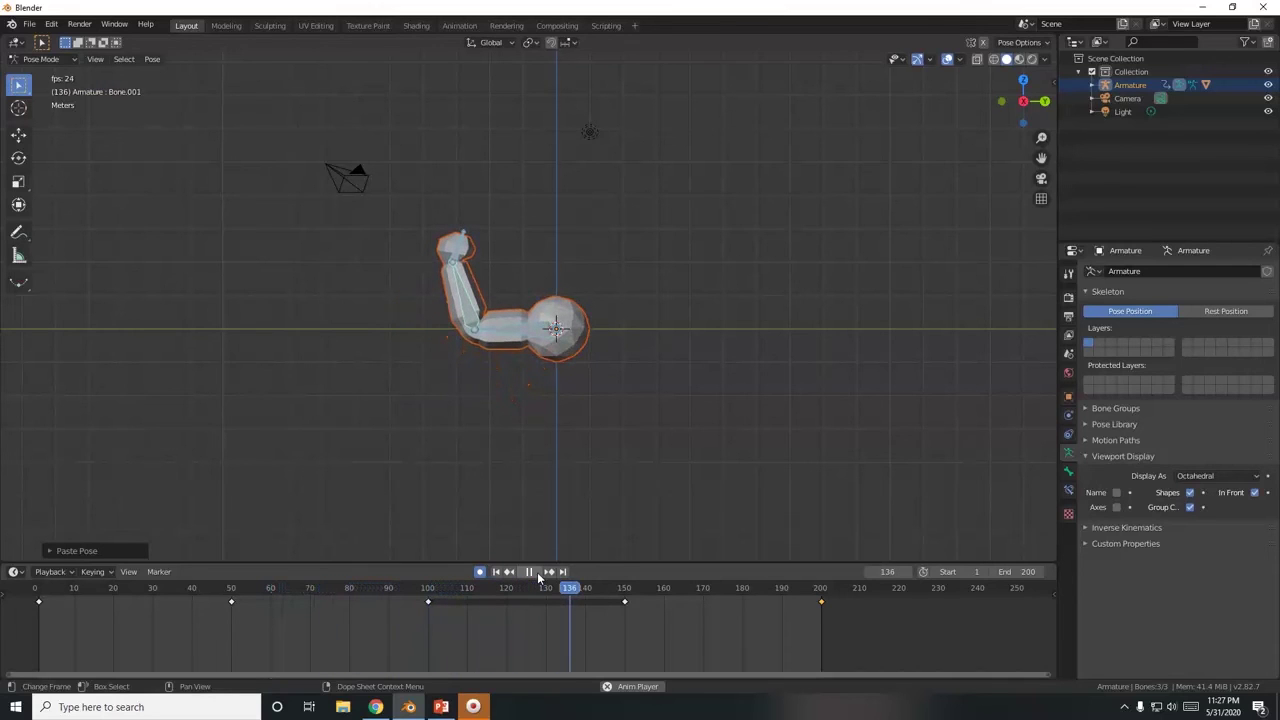
left_click(472, 368)
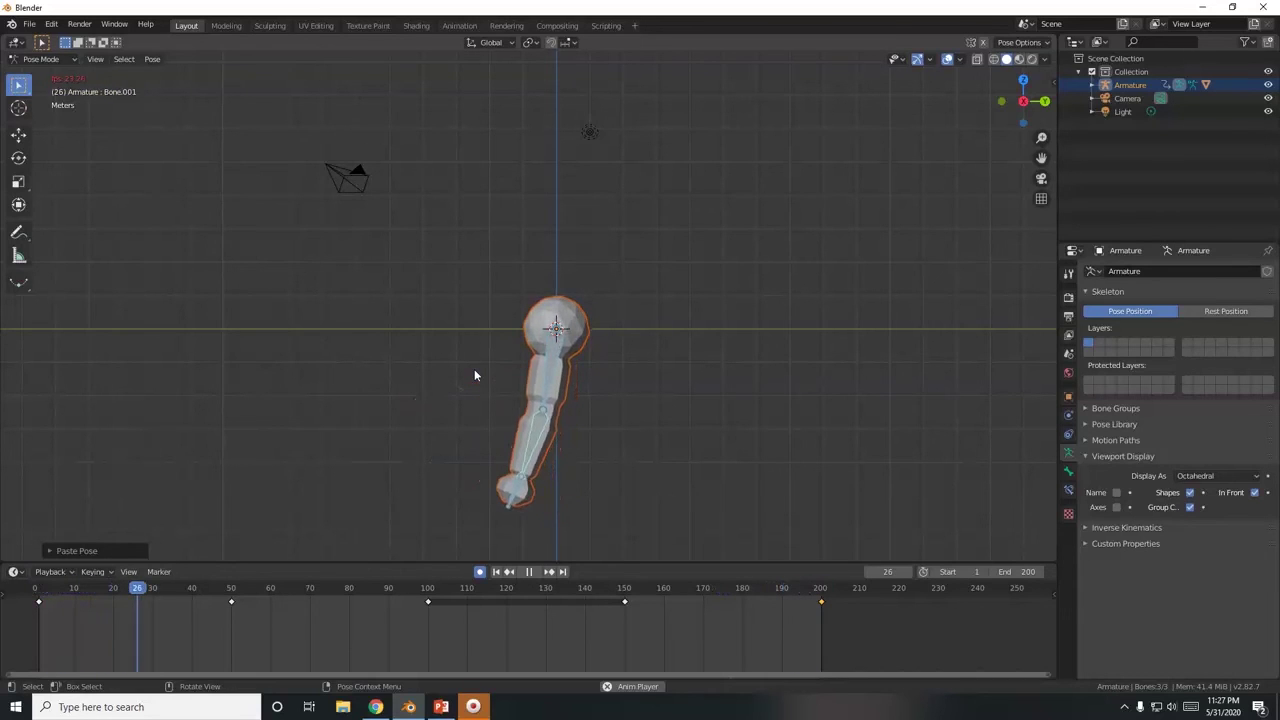
key("KP_0")
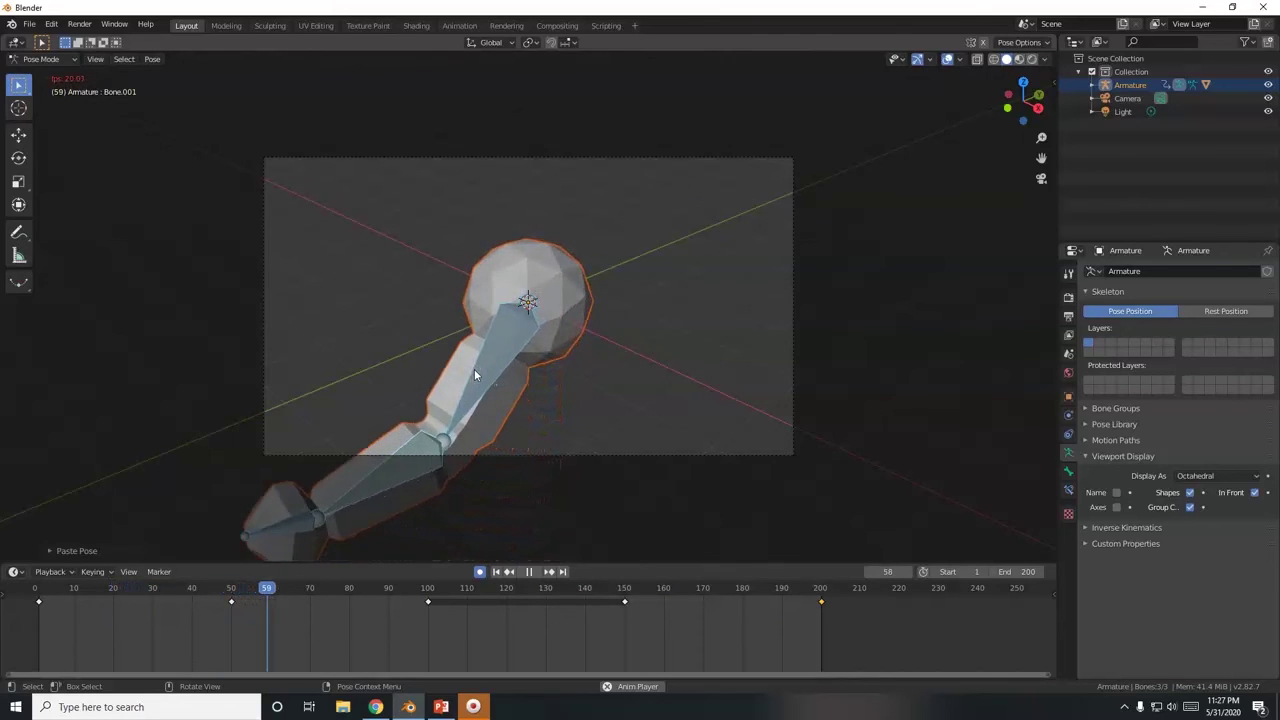
left_click(545, 592)
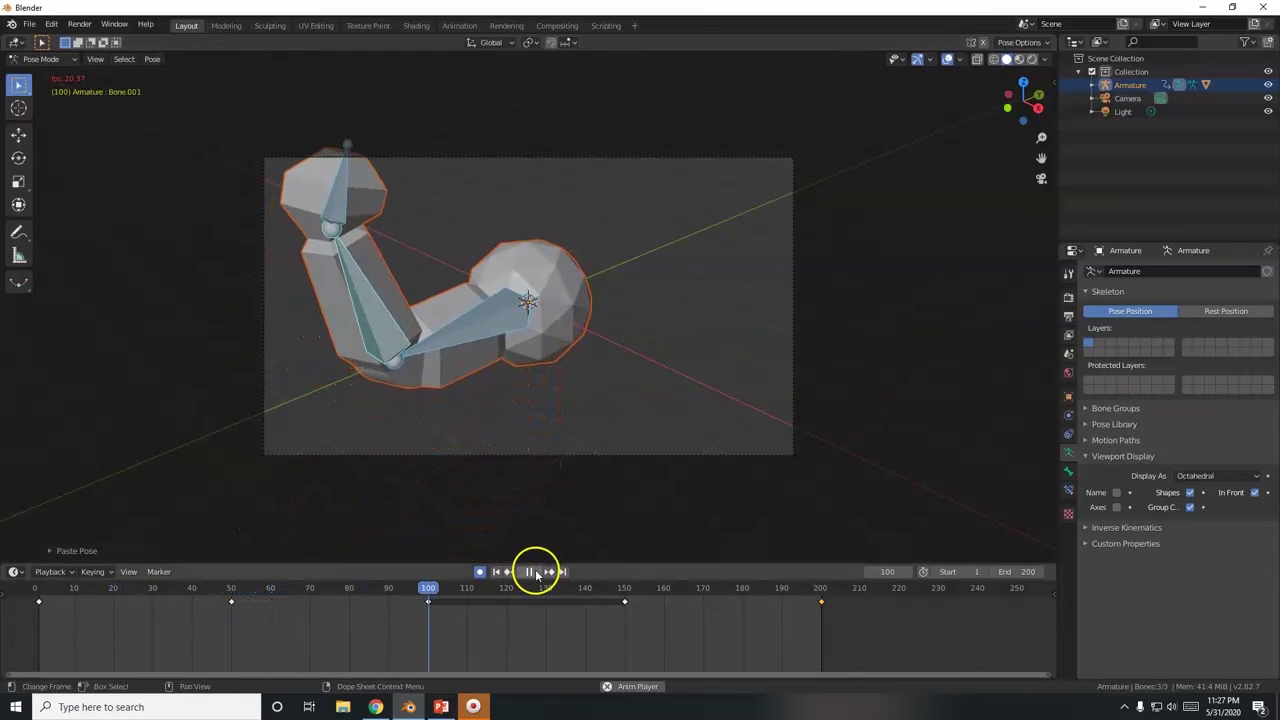
Step: Stop playback and return to a zoomed-out right side view
left_click(530, 571)
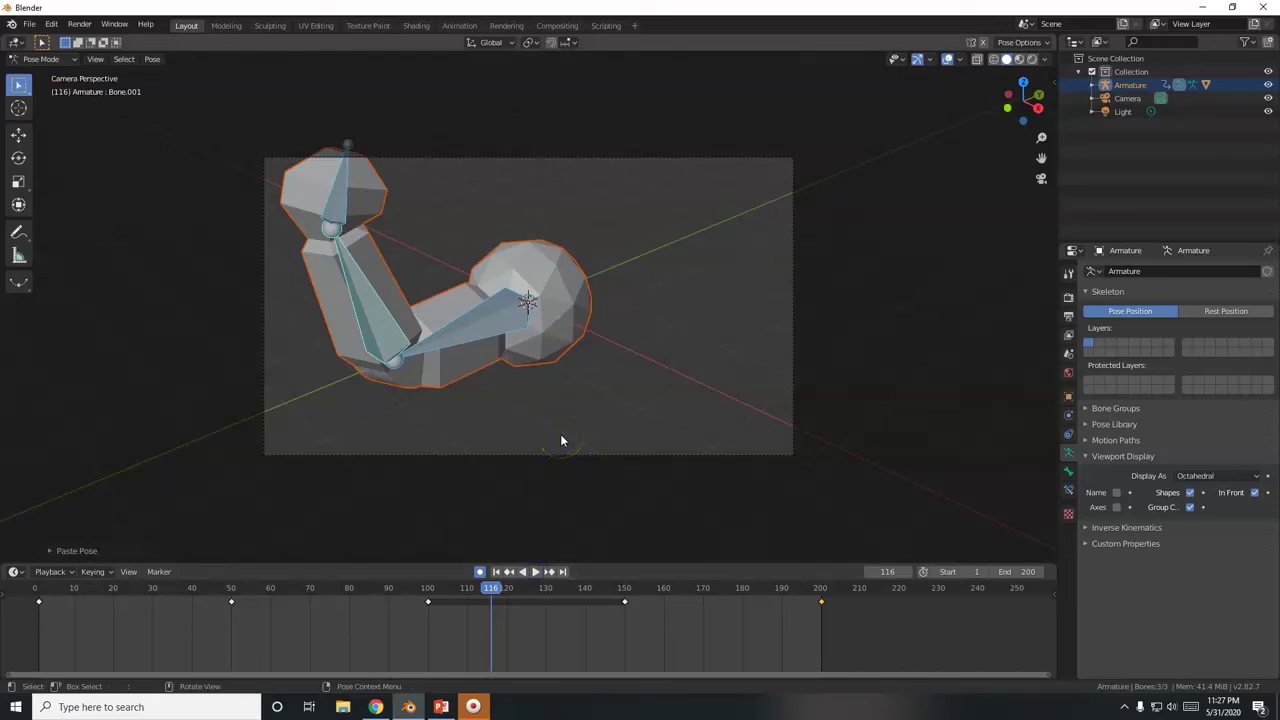
key("KP_3")
scroll(561, 440, "down", 1)
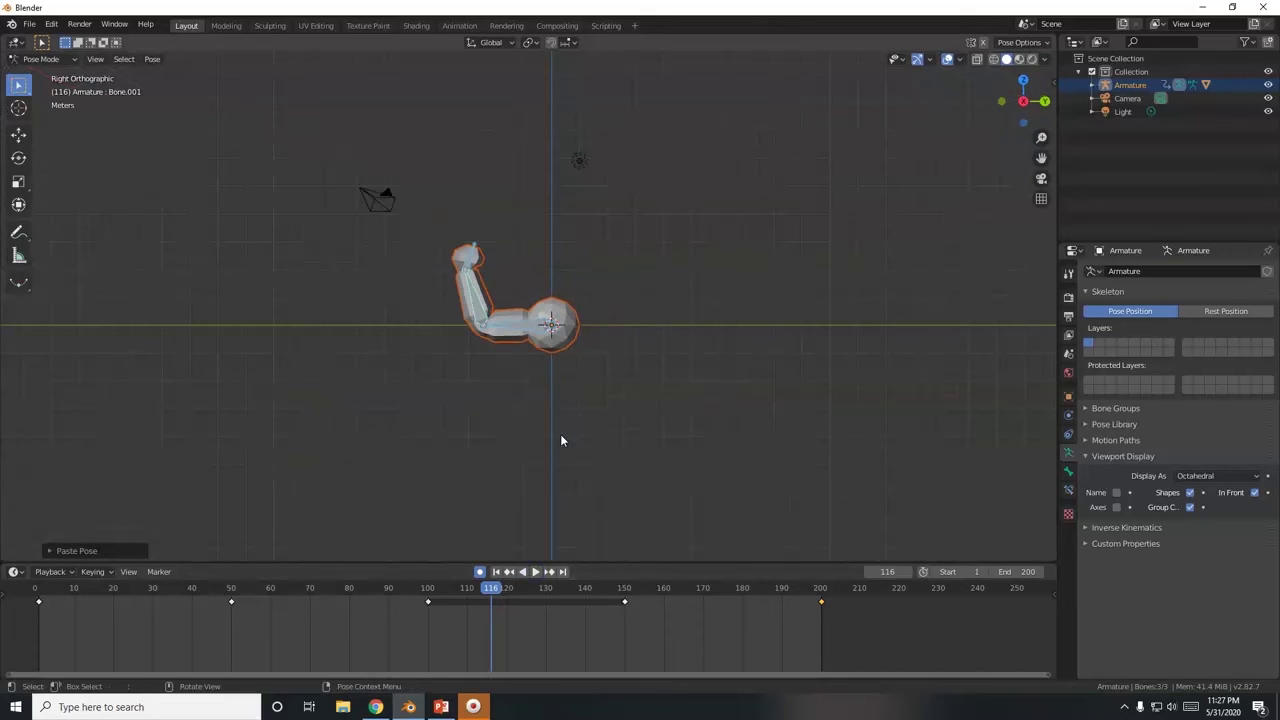
Step: Select the arm's end bone, frame it, and zoom back out
left_click(560, 336)
key("KP_Decimal")
scroll(546, 353, "down", 5)
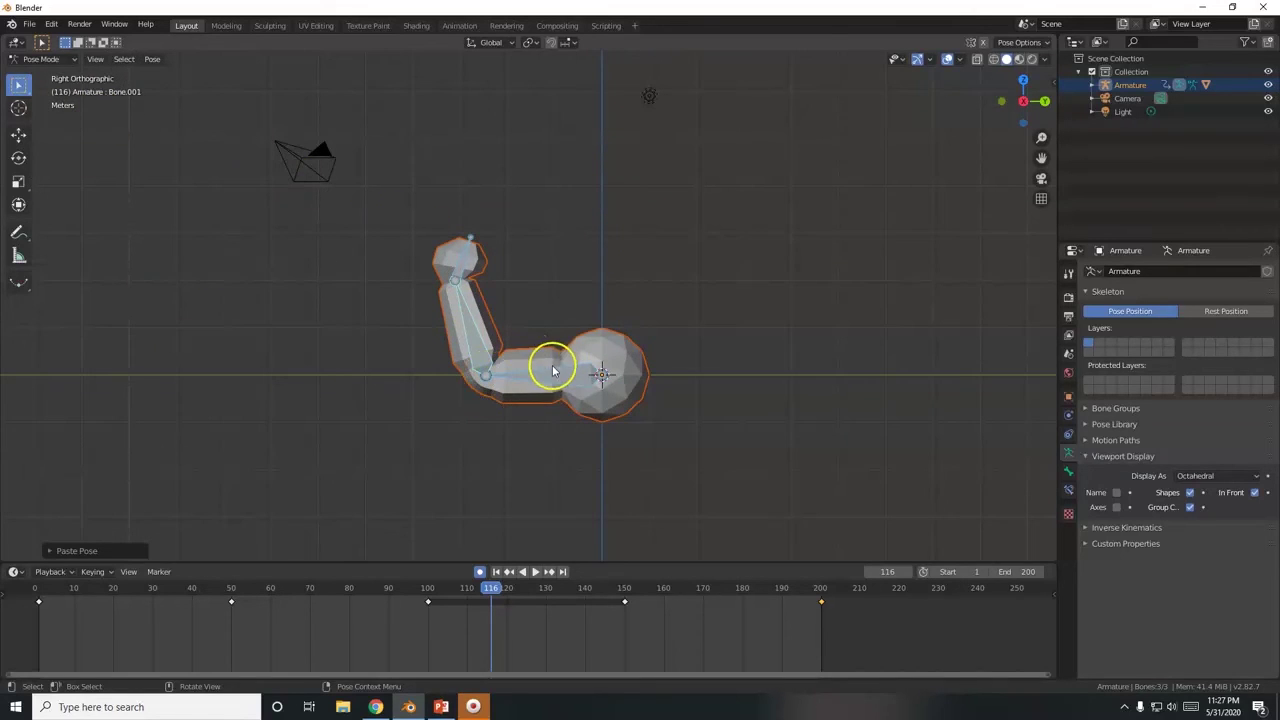
scroll(650, 405, "down", 1)
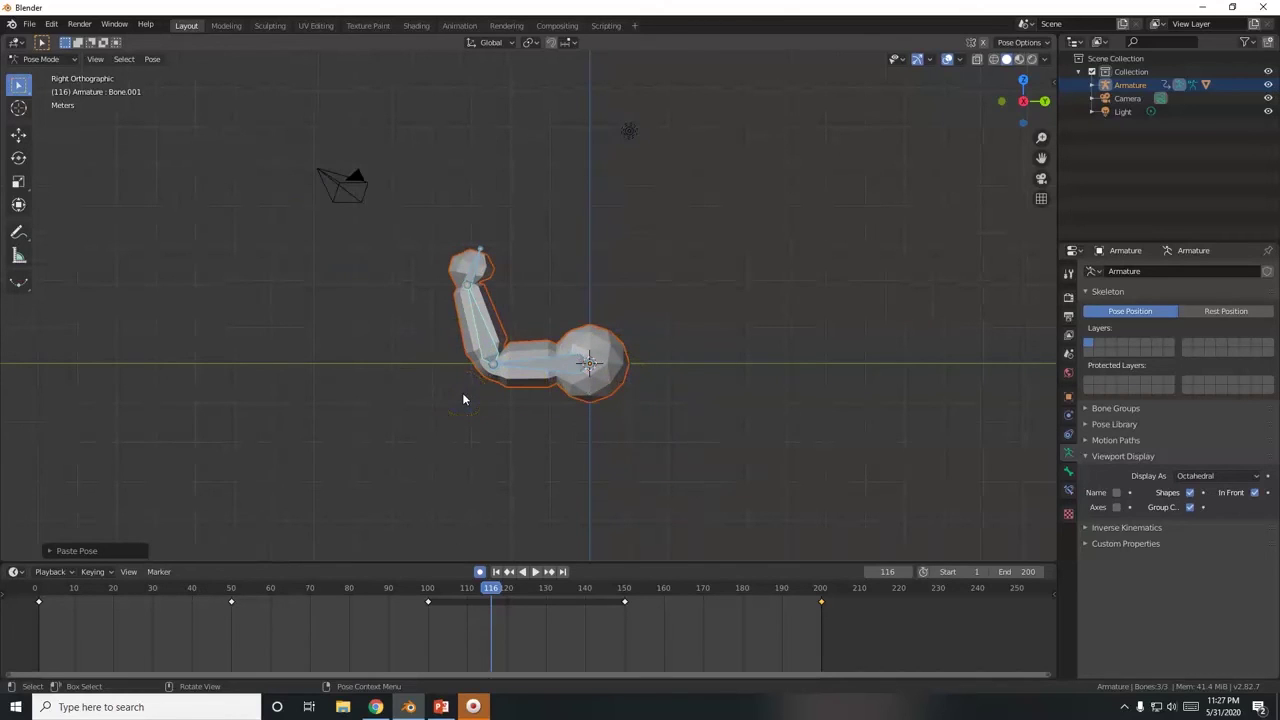
Step: Switch between right side and scene camera views, ending in camera view
key("KP_0")
key("KP_3")
key("KP_0")
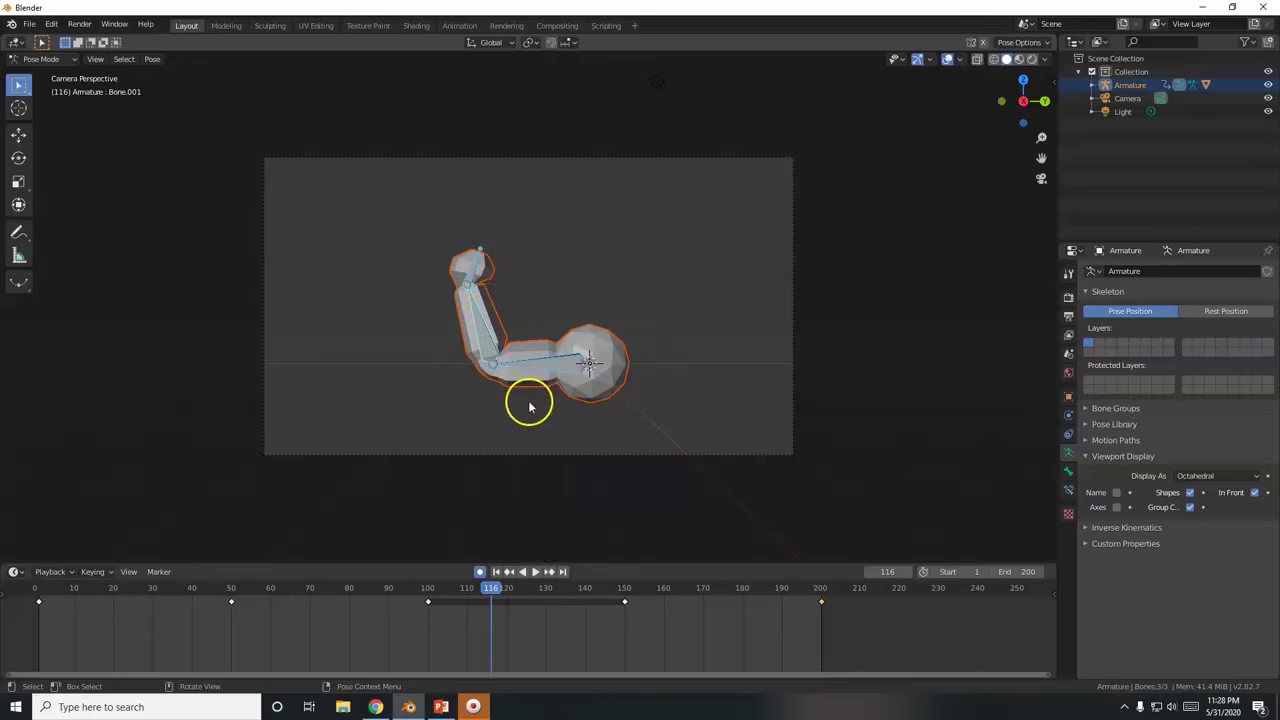
Step: Play, pause and resume the arm animation from the camera view
left_click(537, 572)
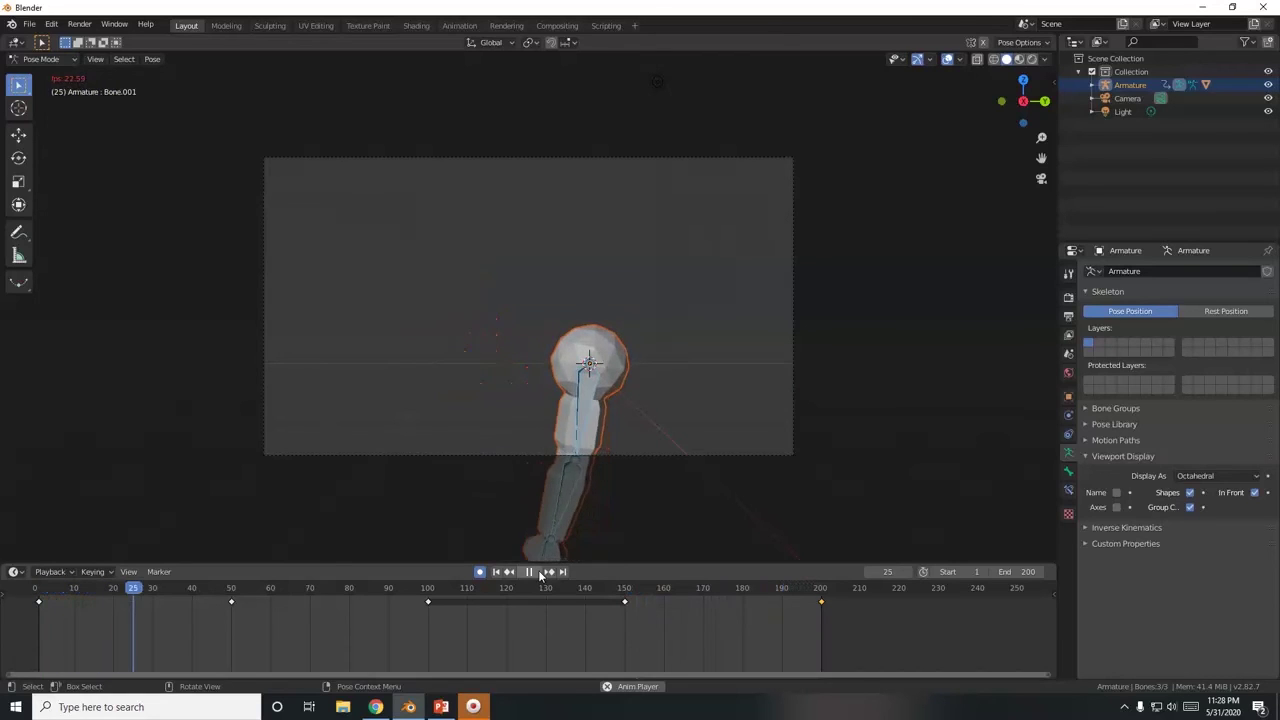
left_click(530, 572)
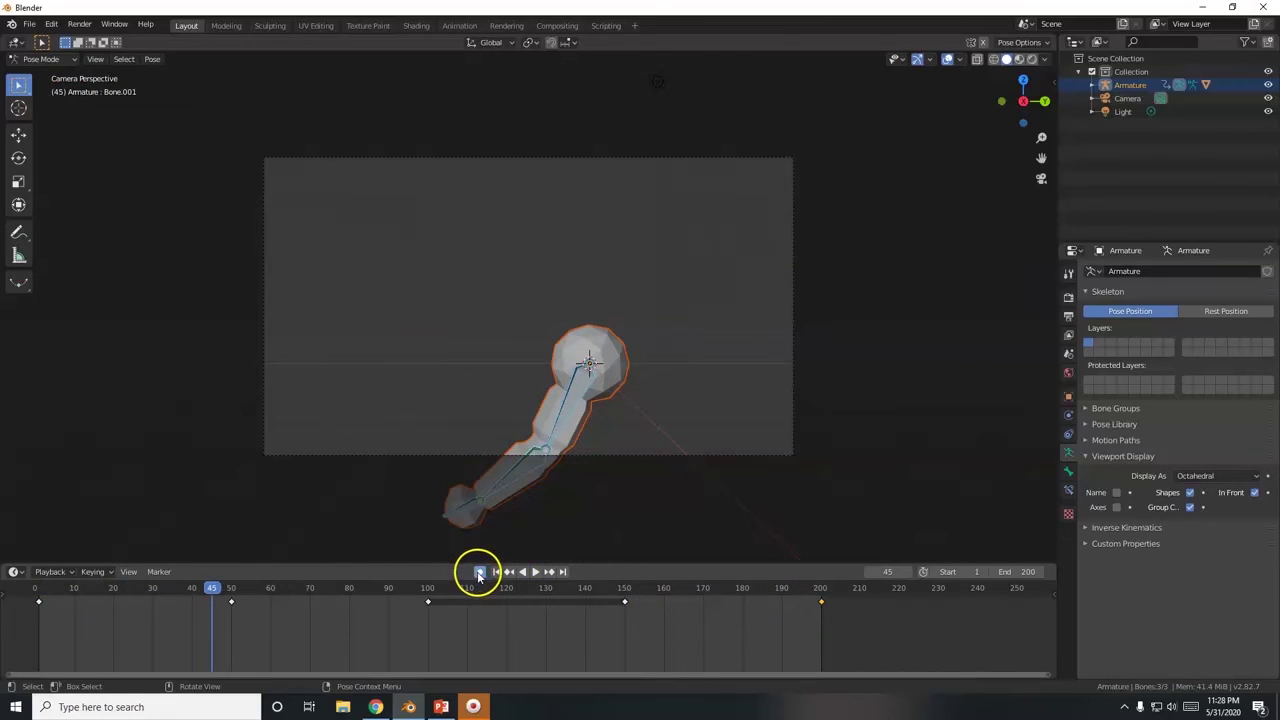
left_click(539, 572)
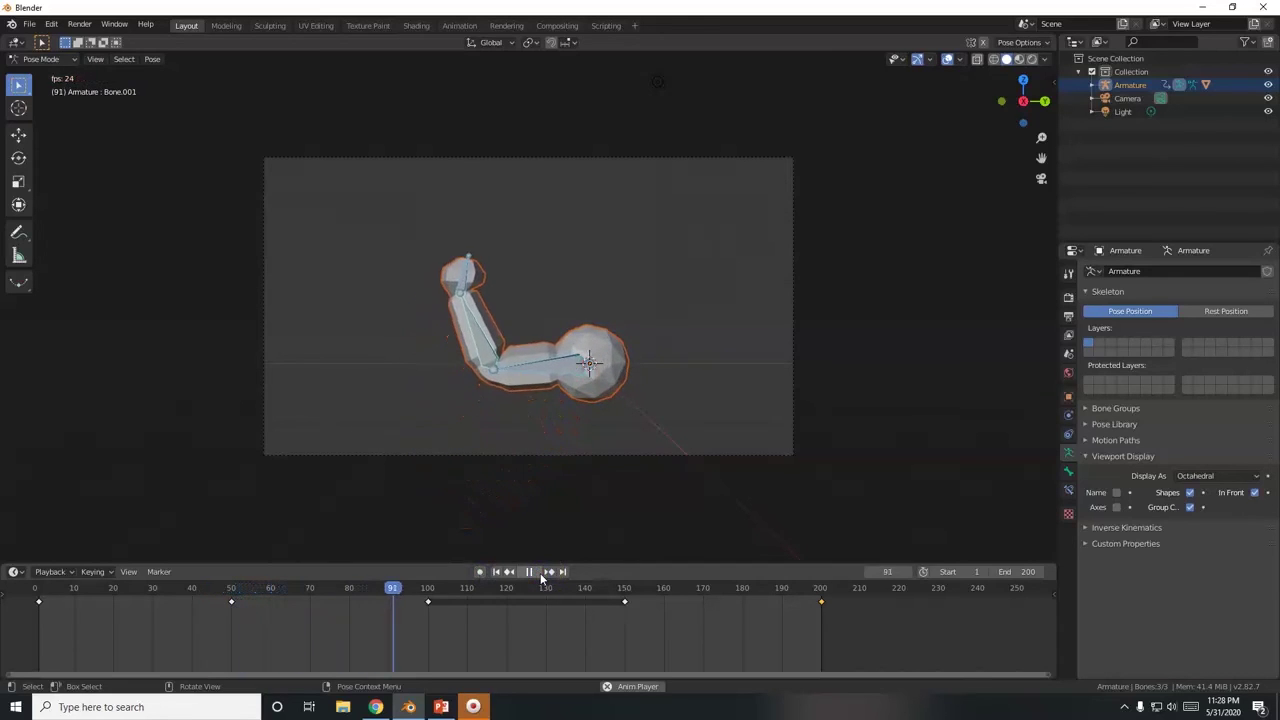
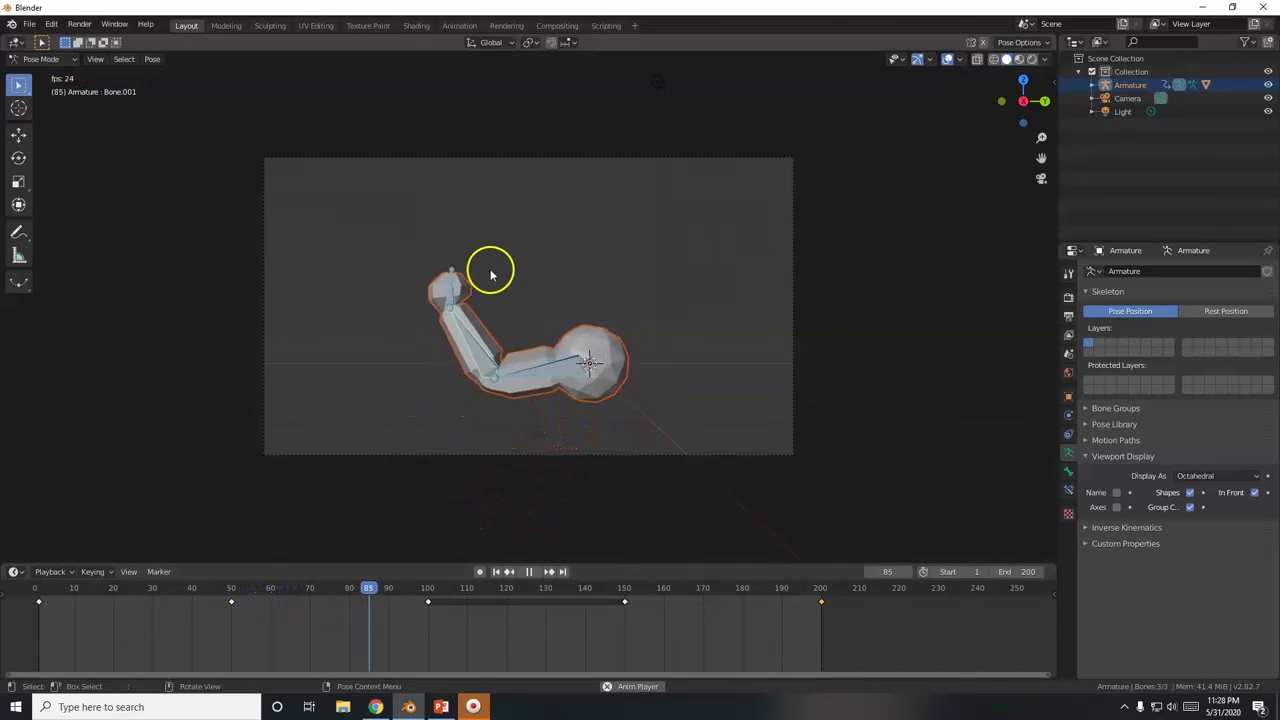
Step: Stop playback, rewind to frame 1 with the arm straight, and clear the bone selection
left_click(530, 572)
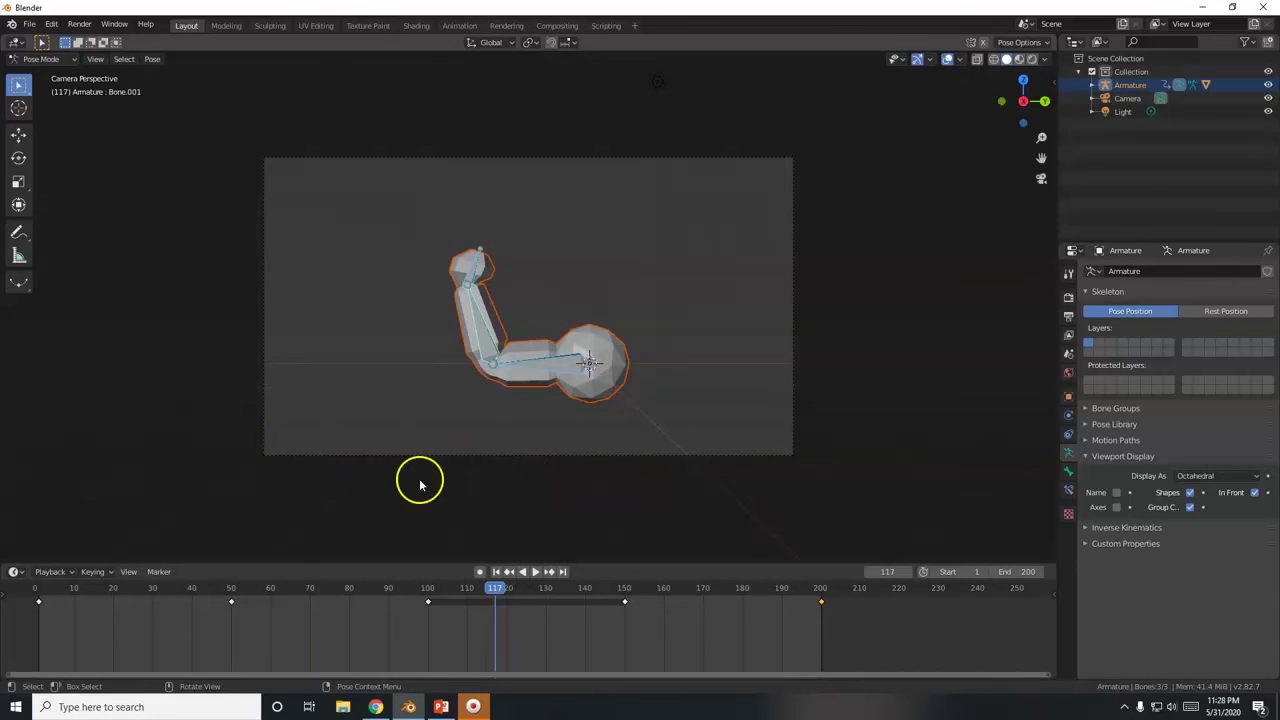
left_click(496, 571)
scroll(598, 534, "down", 2)
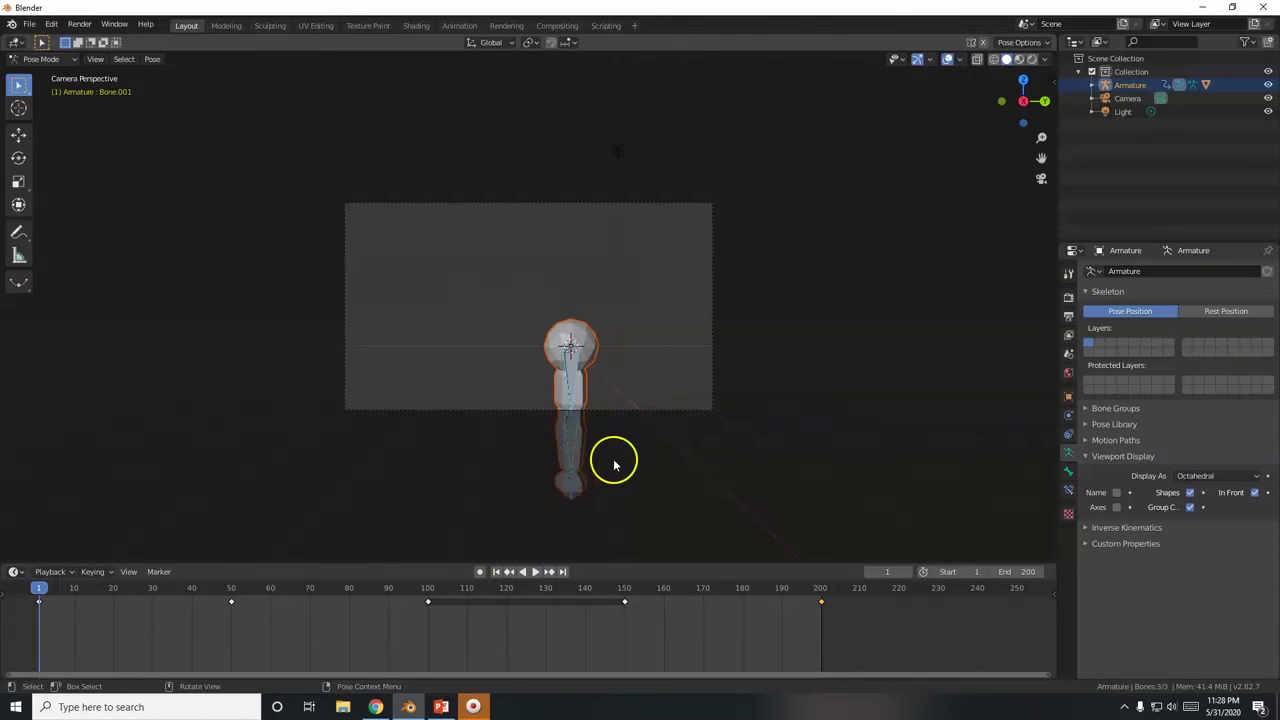
left_click(712, 411)
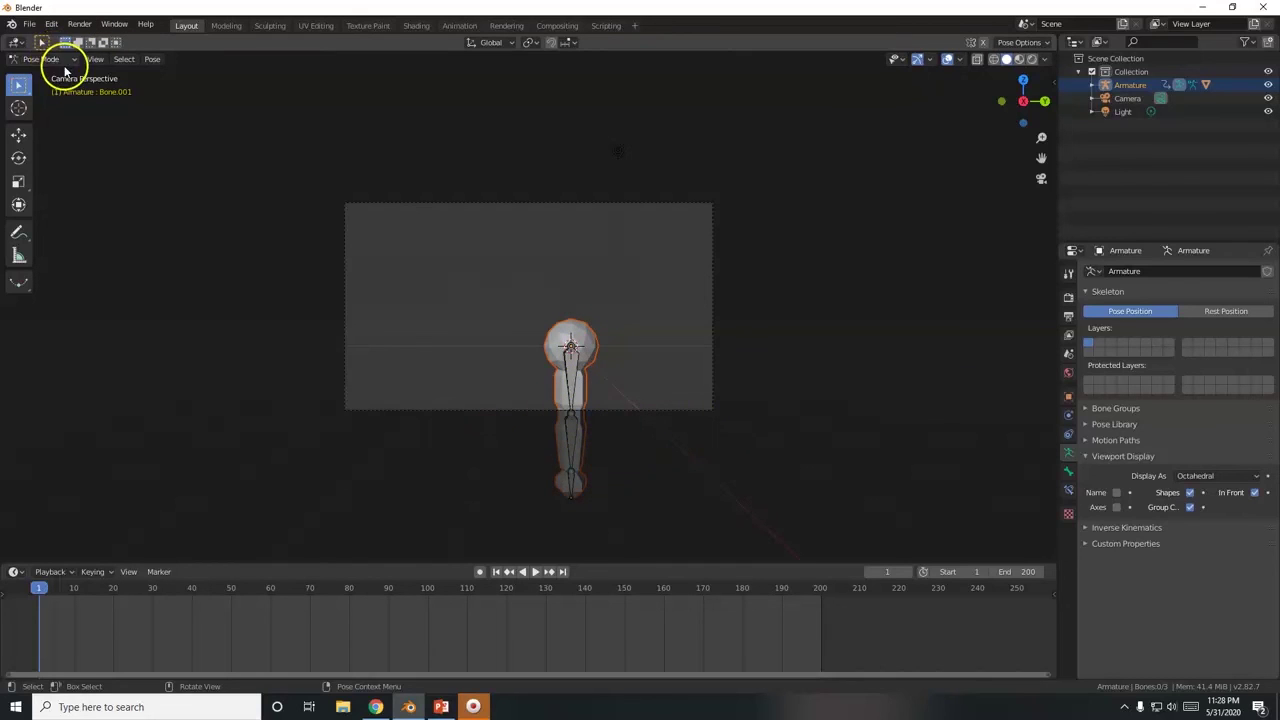
Step: Return to Object Mode and select the Camera to show its 50 mm perspective lens
left_click(64, 60)
left_click(66, 75)
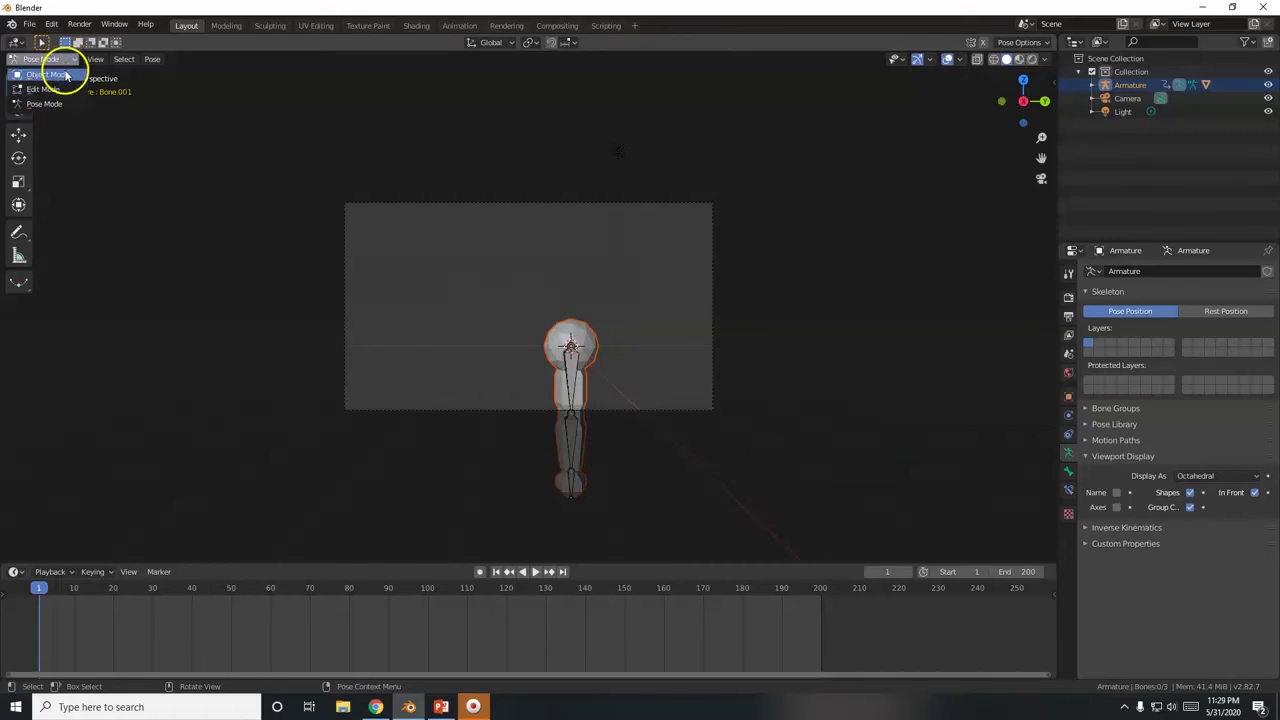
left_click(190, 180)
left_click(46, 58)
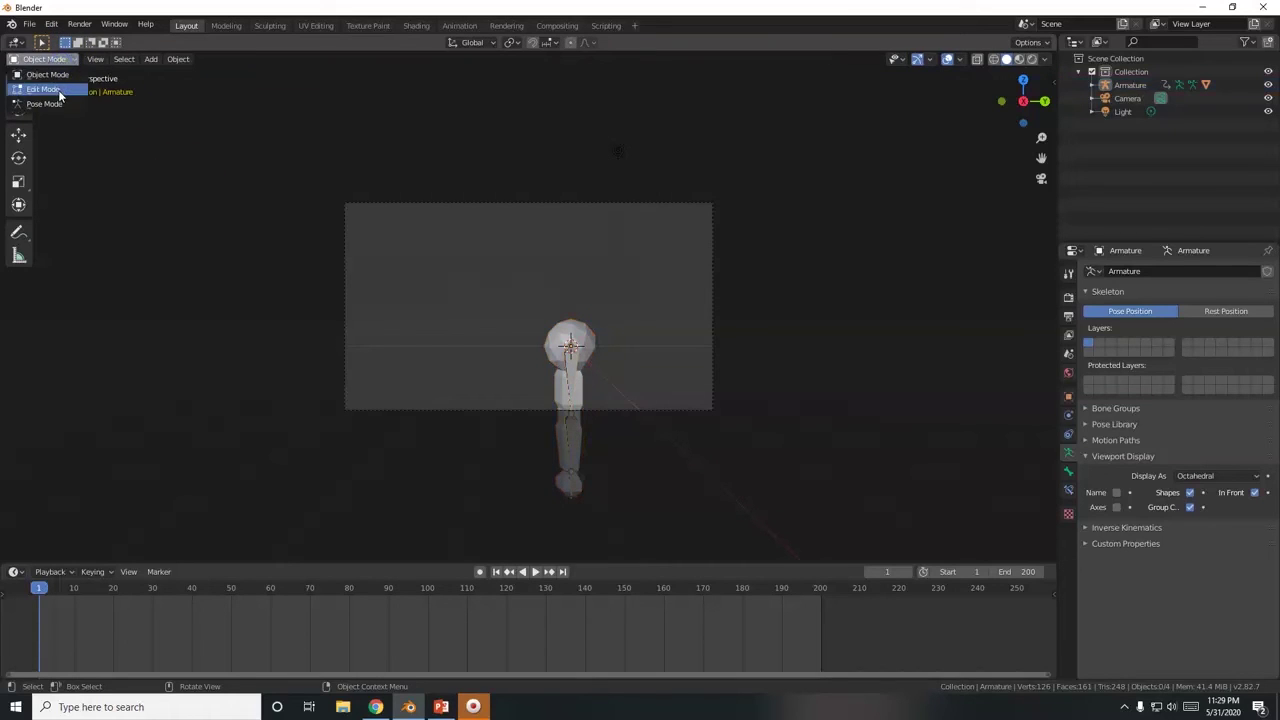
left_click(44, 104)
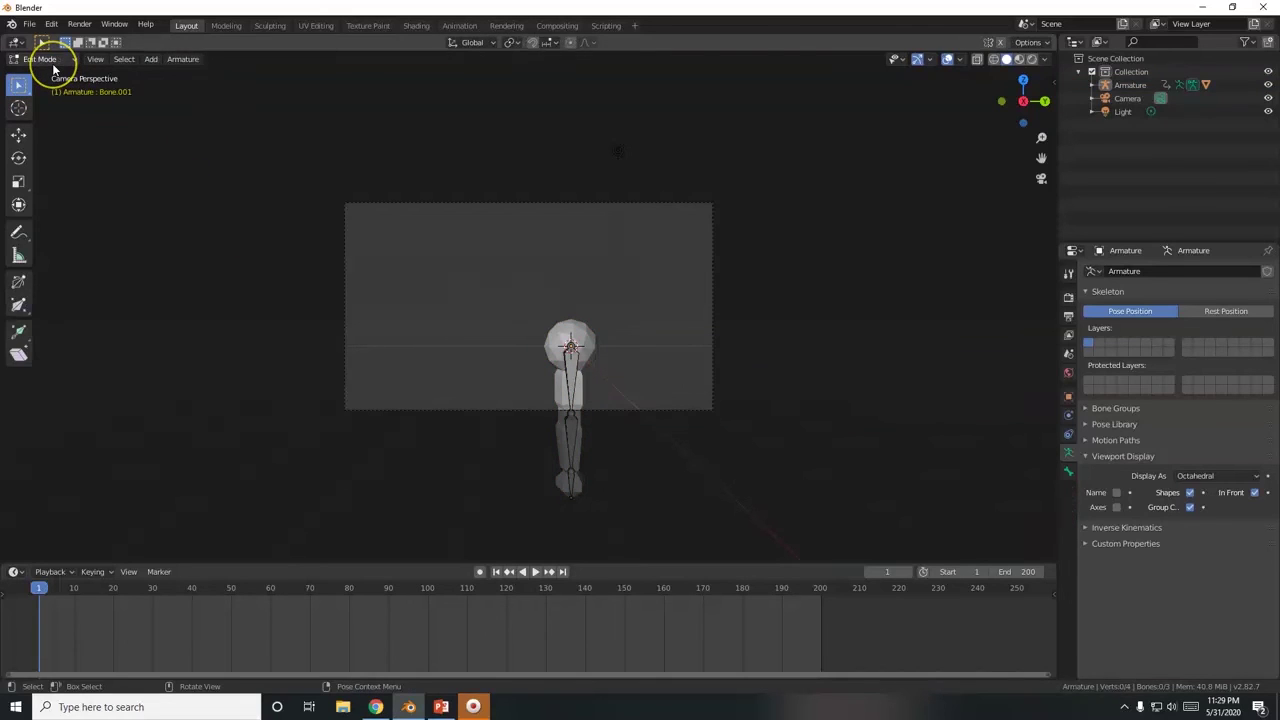
left_click(53, 62)
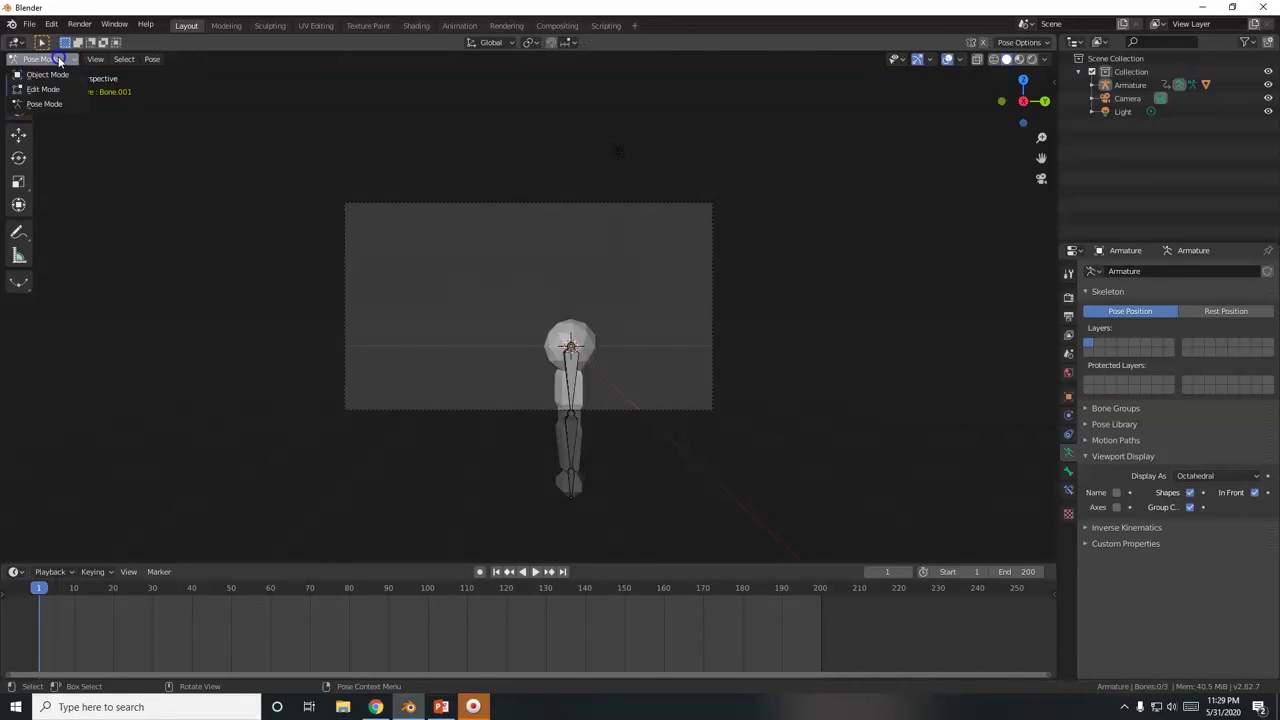
left_click(56, 76)
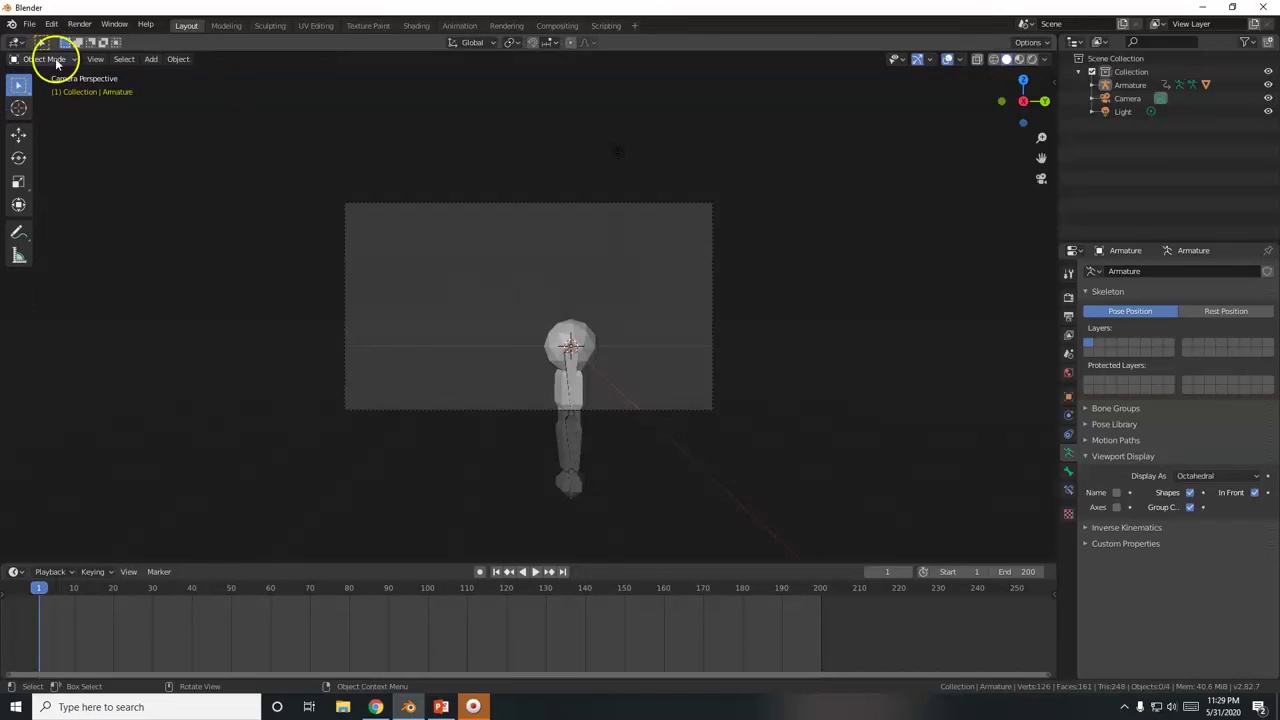
left_click(426, 411)
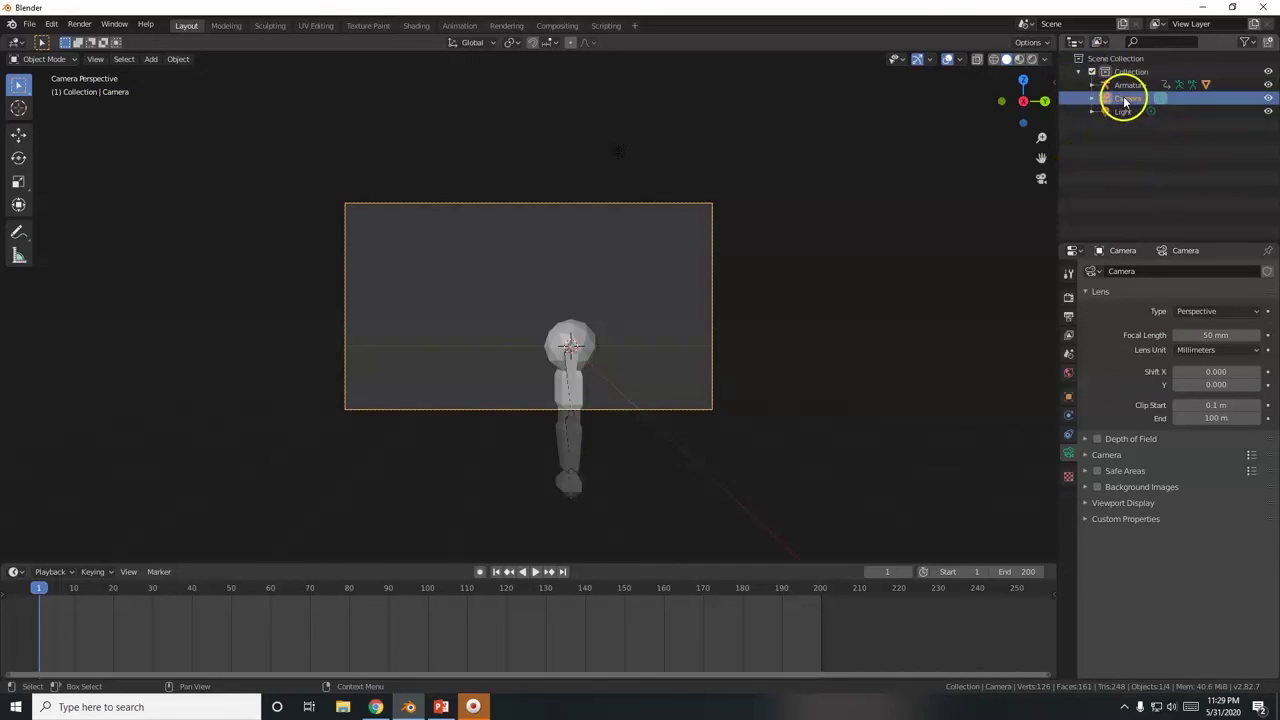
Step: Move the camera along Z to fit the whole arm in frame, then play the animation
left_click(630, 411)
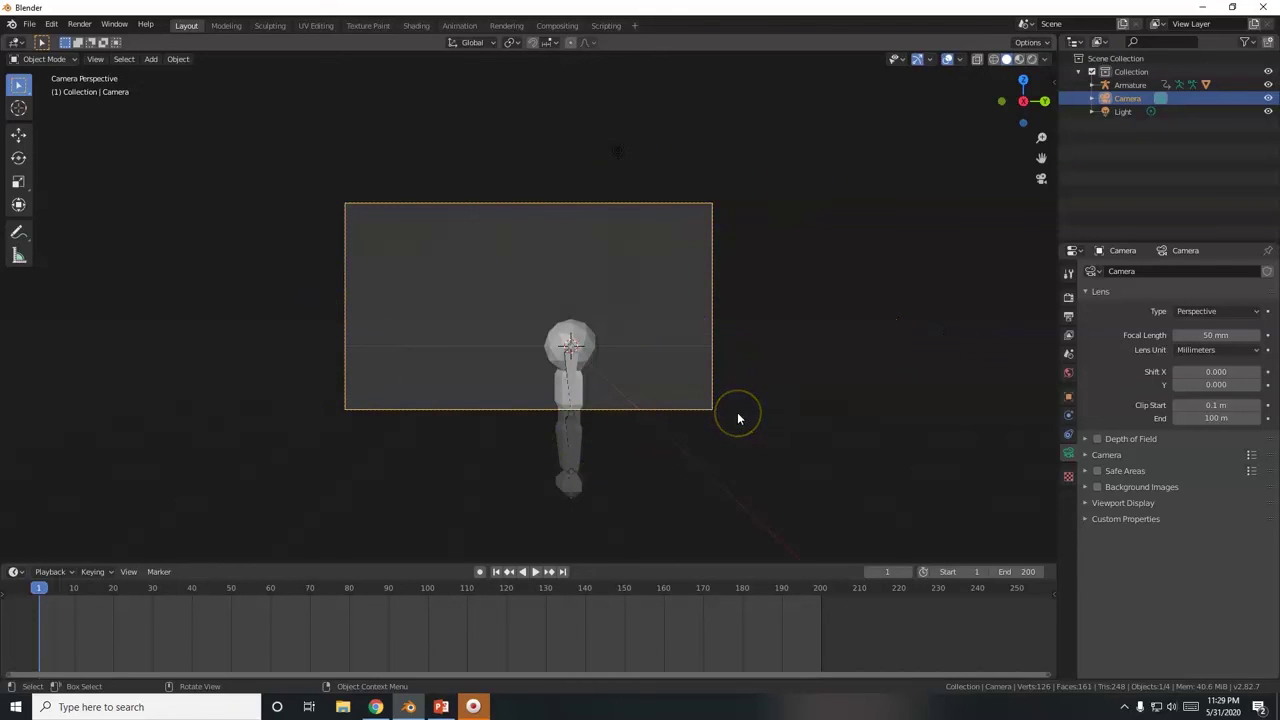
key("g")
key("z")
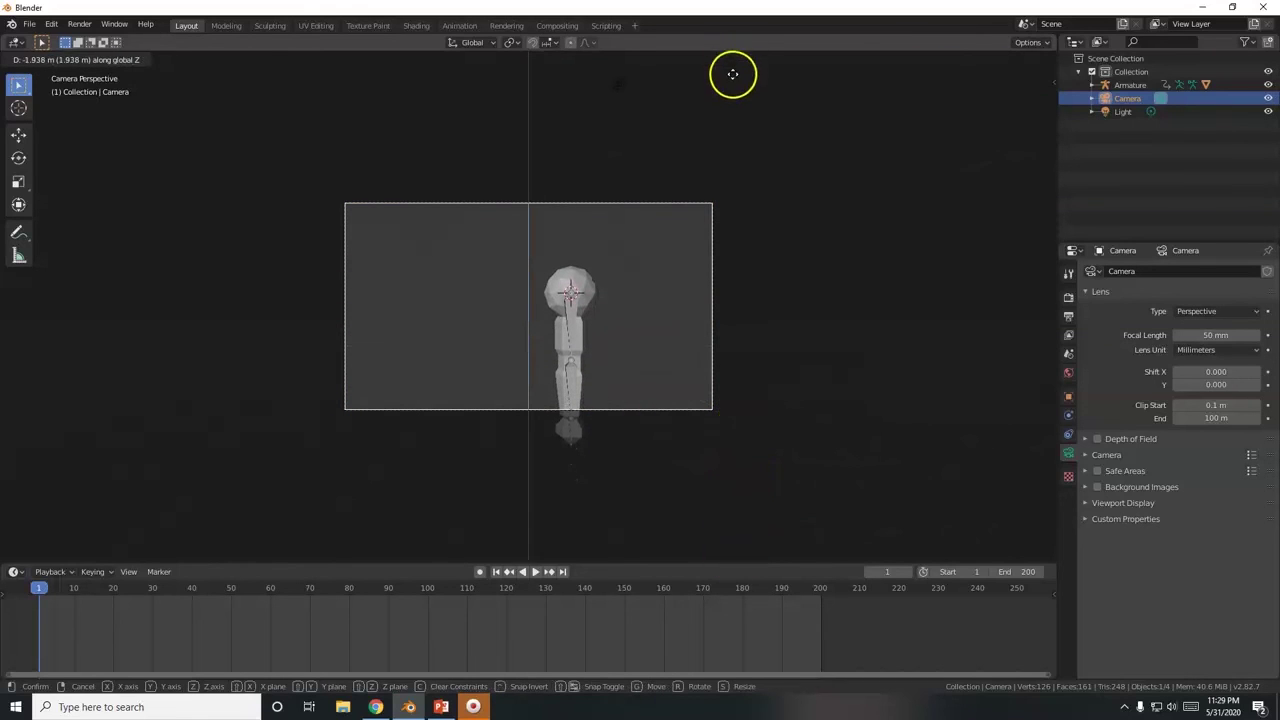
left_click(731, 190)
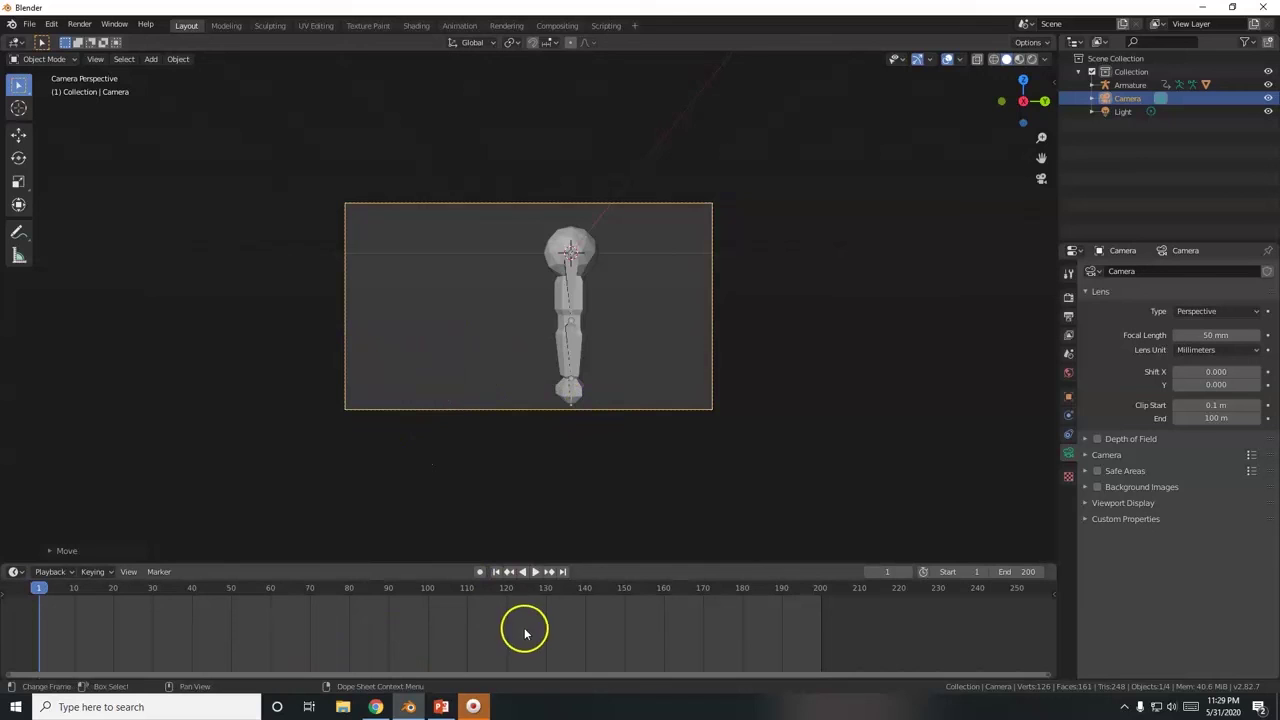
left_click(537, 572)
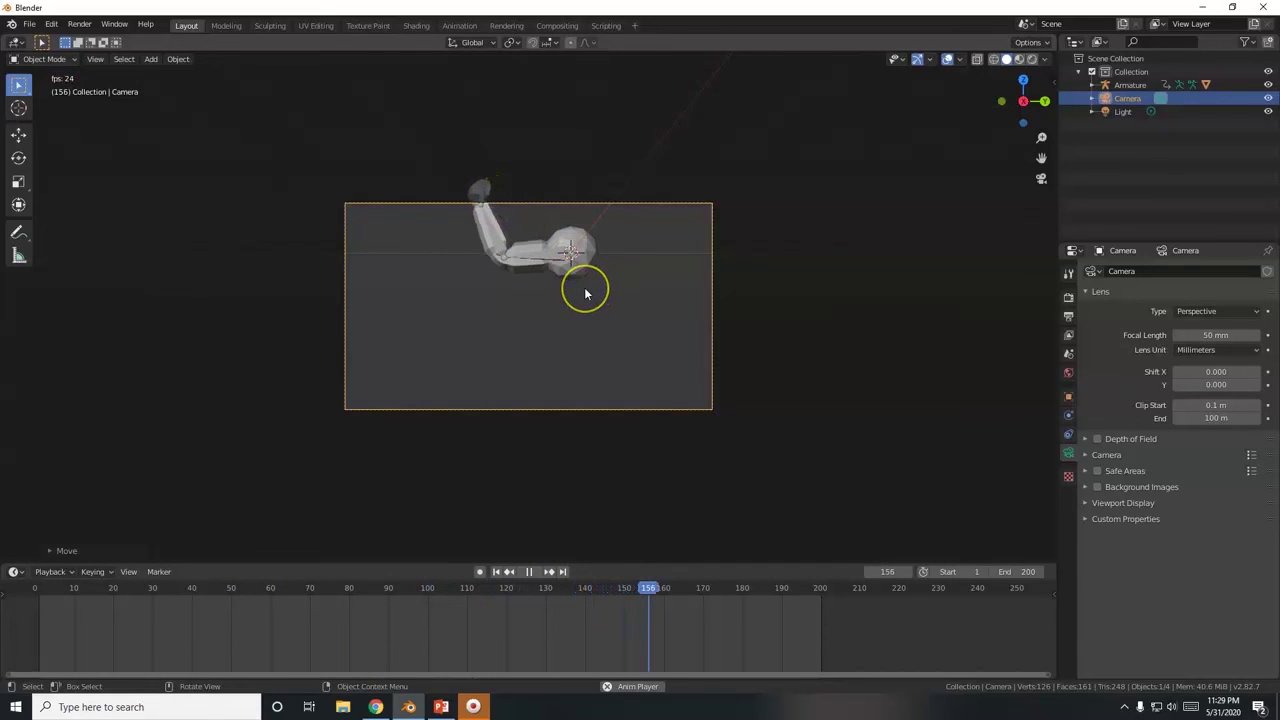
Step: Scrub to frame 113, pull the camera back along X to recentre the arm, and stop playback
left_click(533, 574)
left_click(586, 409)
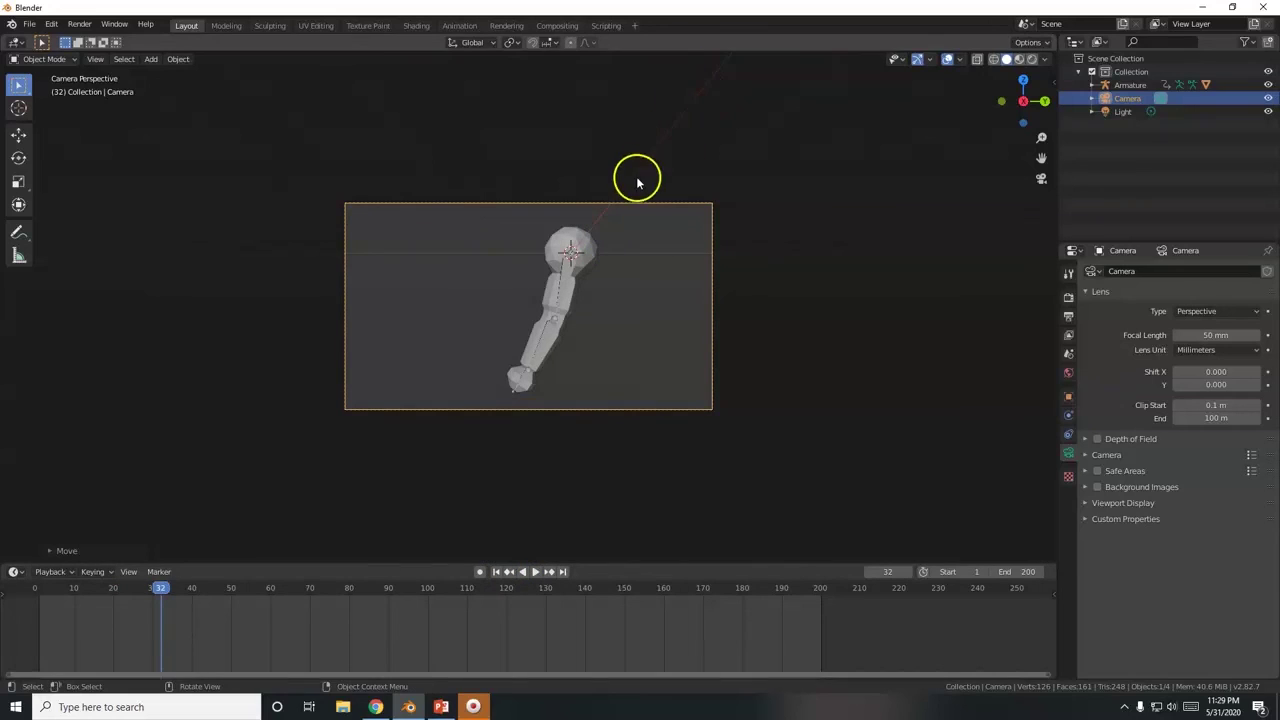
left_click_drag(163, 592, 349, 592)
key("space")
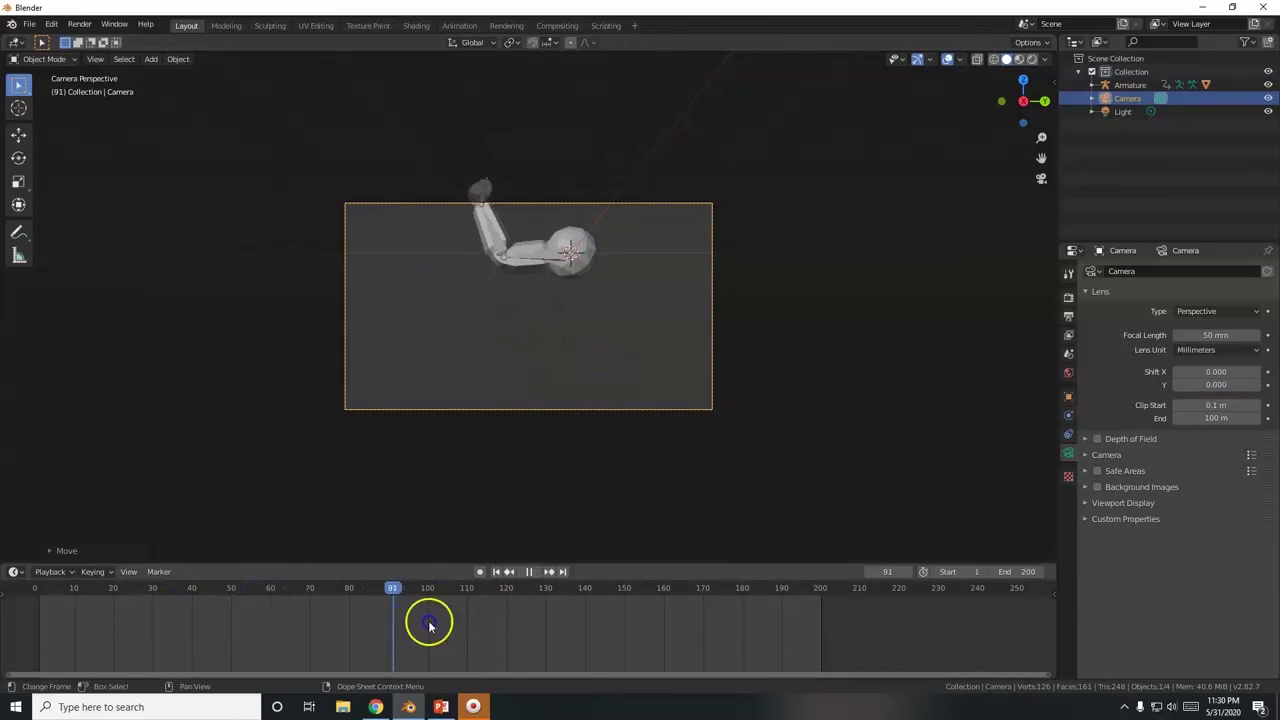
key("space")
key("g")
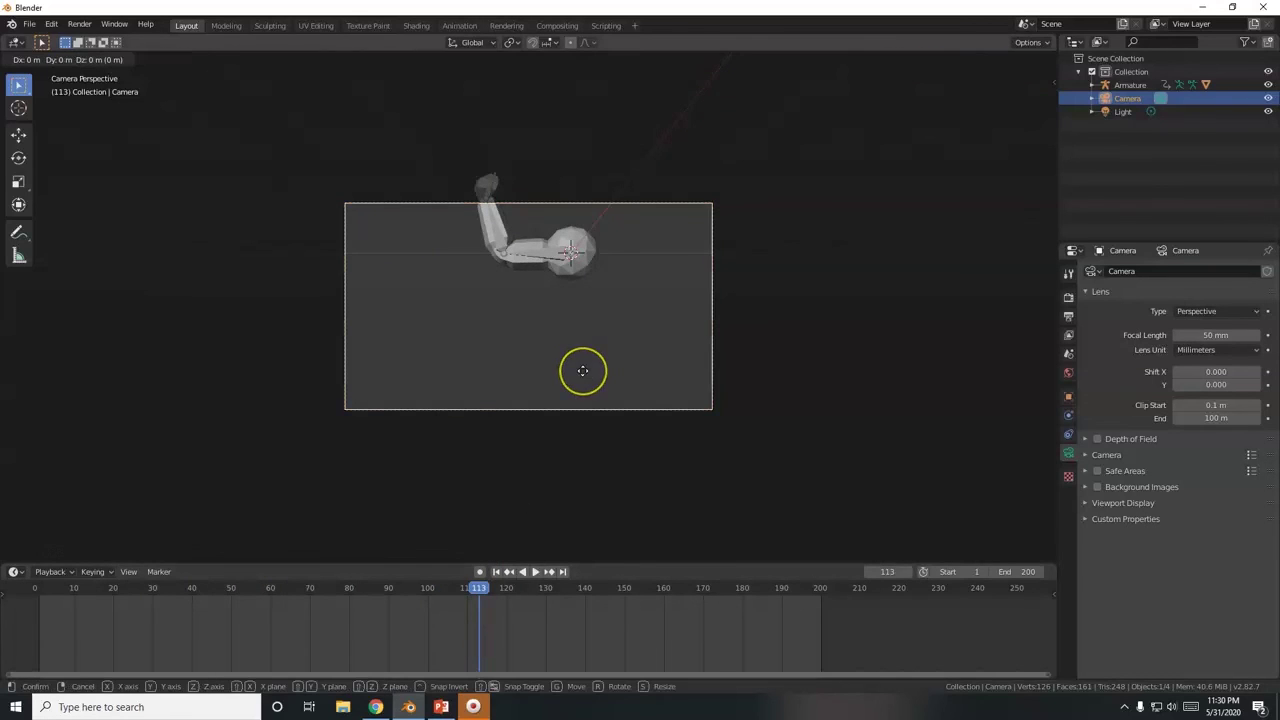
key("x")
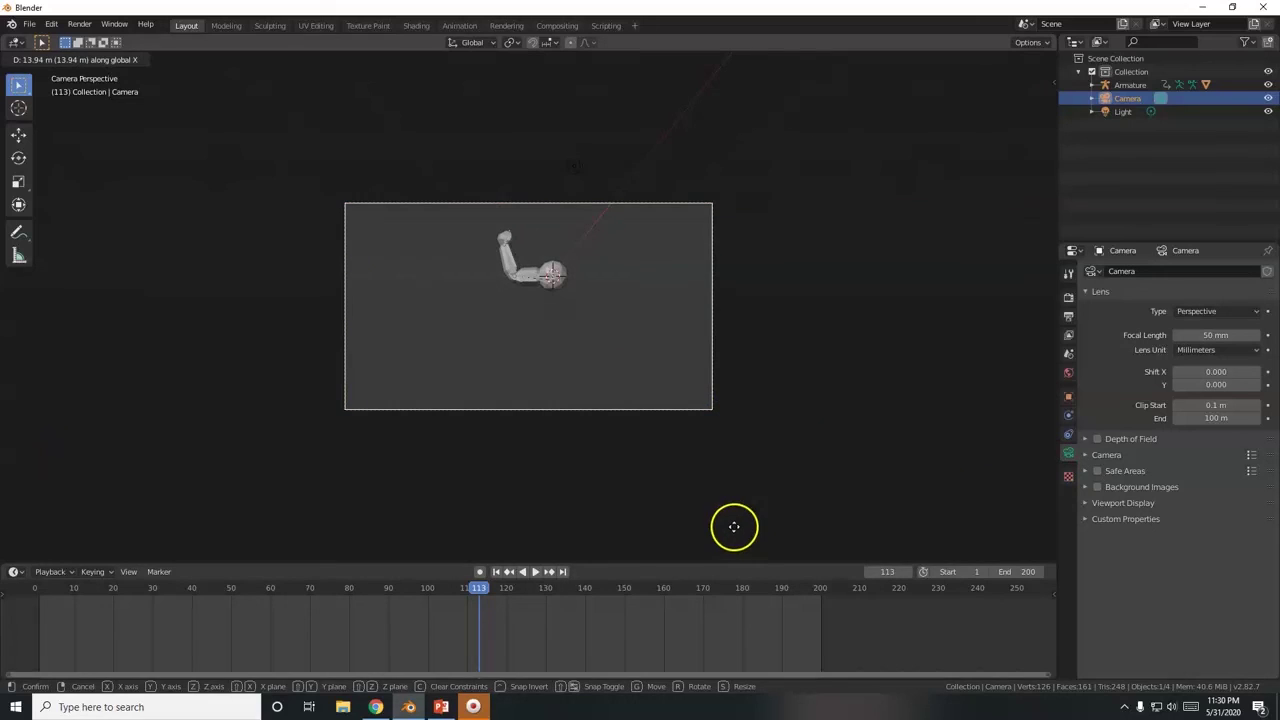
left_click(593, 486)
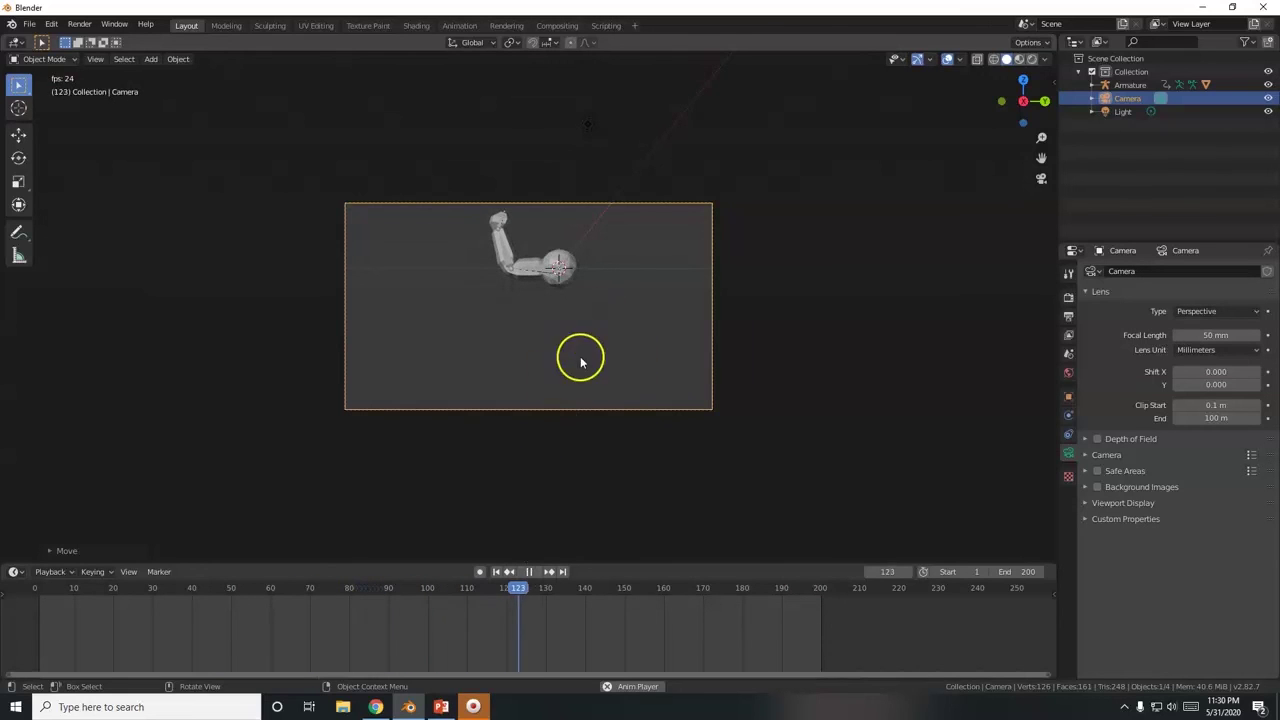
left_click(529, 571)
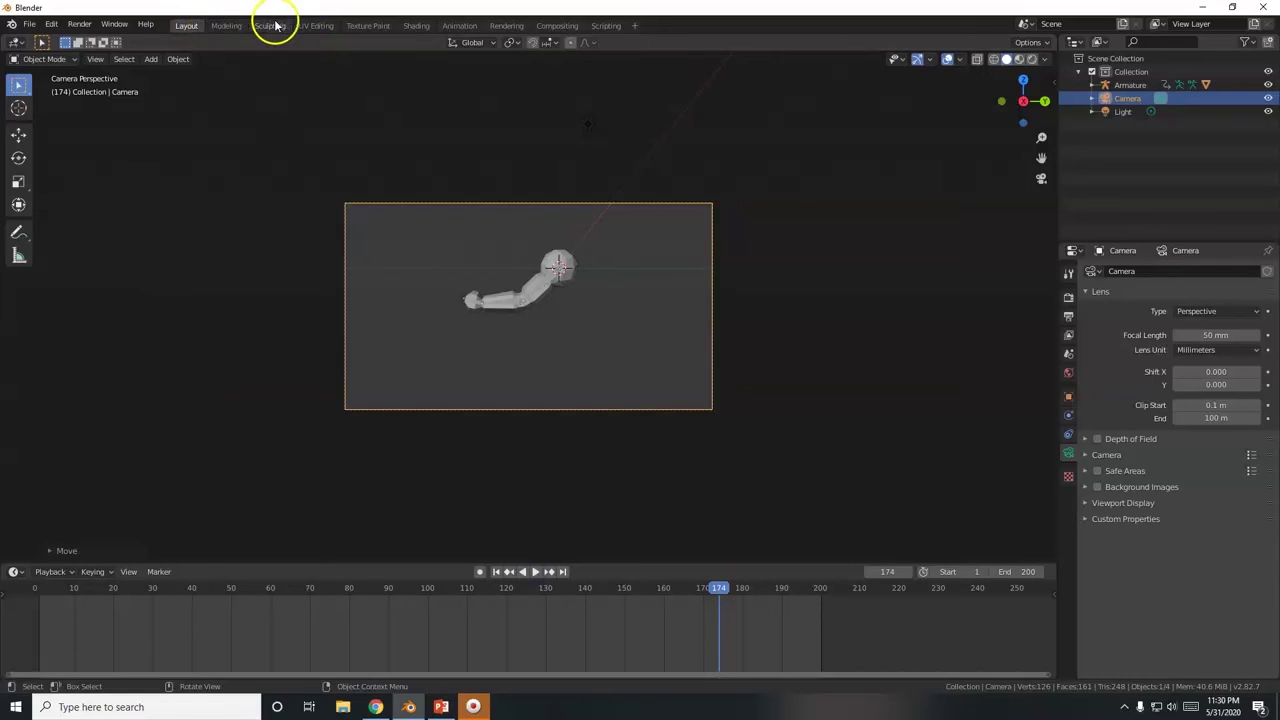
Step: In the Animation workspace, select the camera and reposition and rotate it in top view
left_click(461, 26)
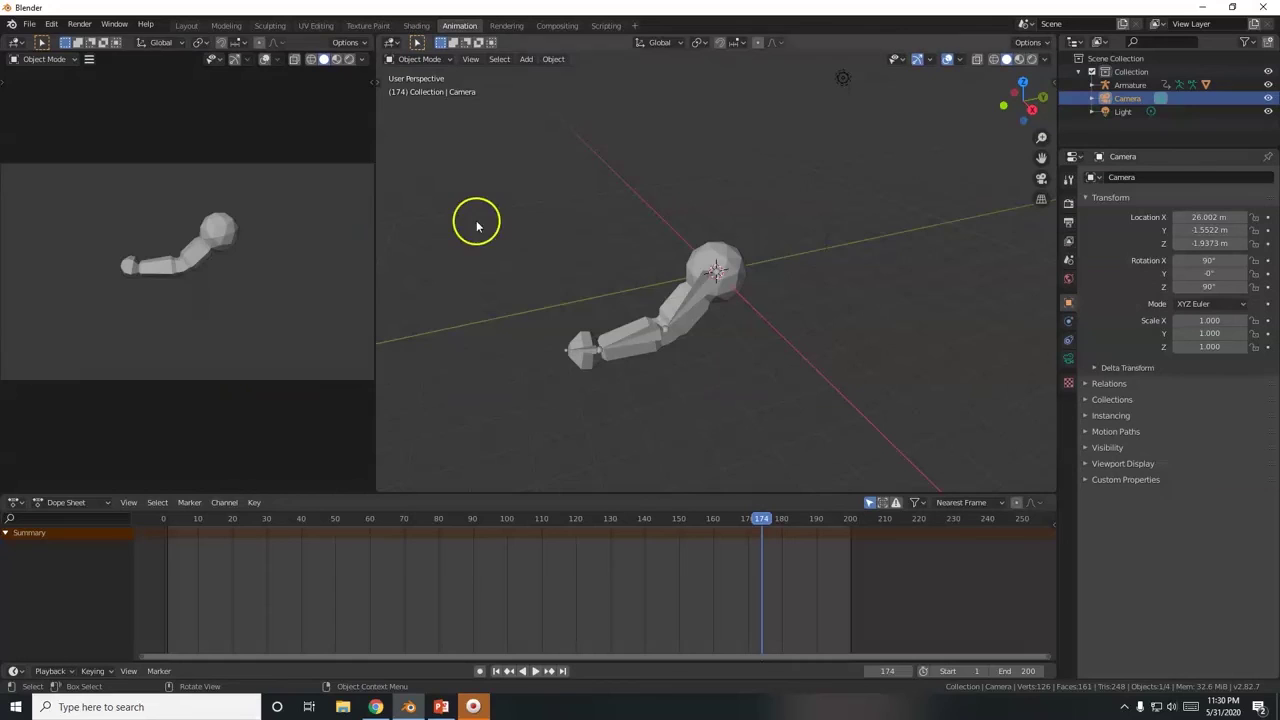
left_click(535, 671)
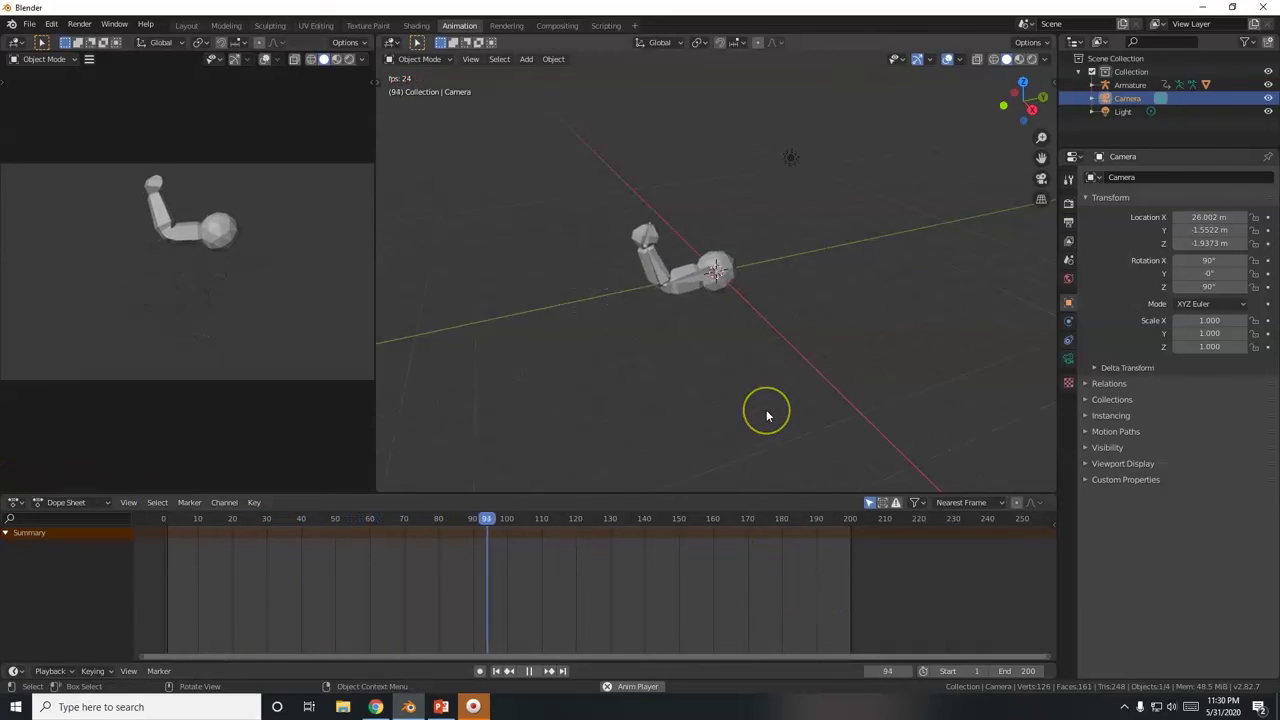
left_click(808, 403)
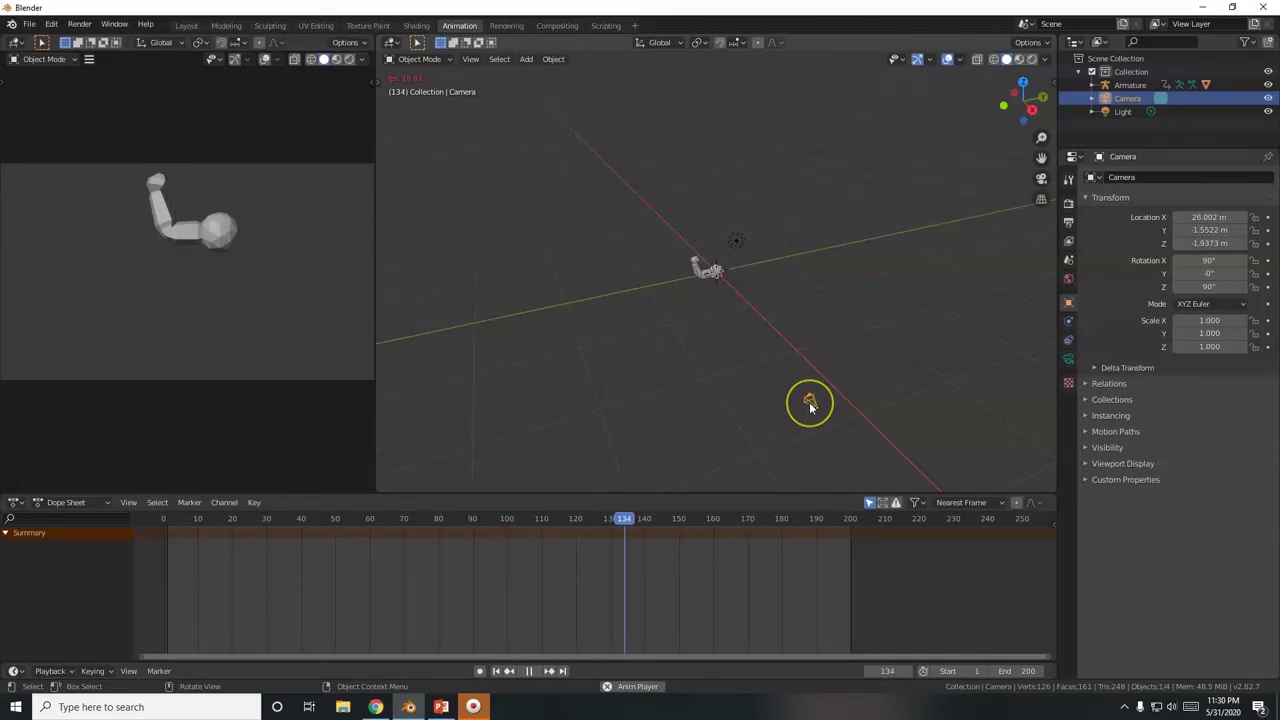
key("KP_7")
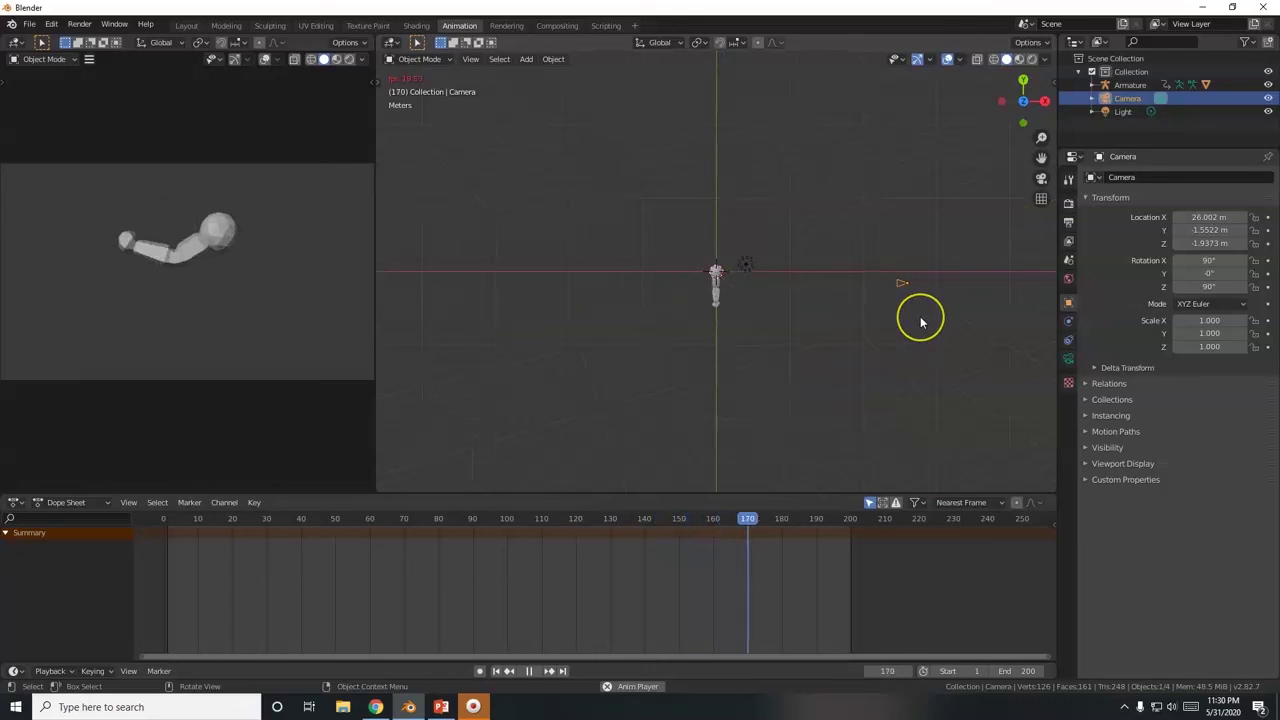
left_click_drag(921, 322, 833, 390)
left_click(878, 417)
key("r")
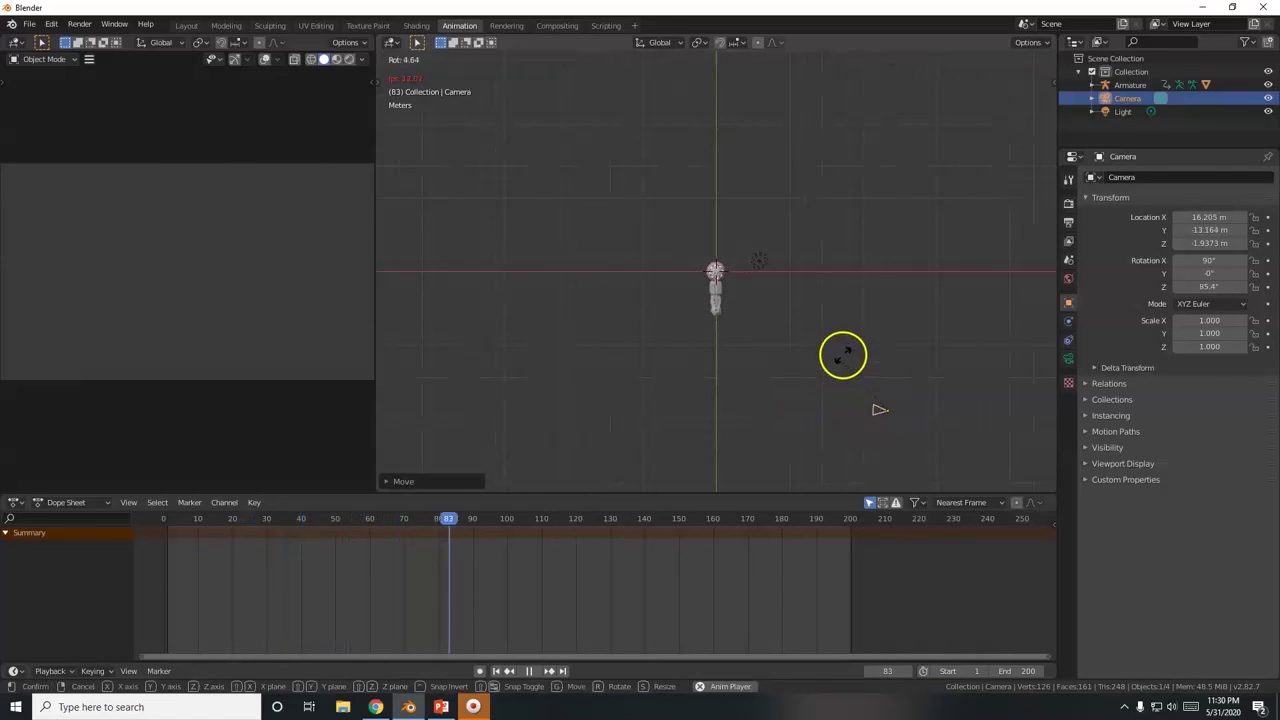
left_click(871, 333)
Step: Shift the camera and set its height to X 12.047, Y −10.266, Z −0.35 m, then stop playback
key("g")
left_click(829, 308)
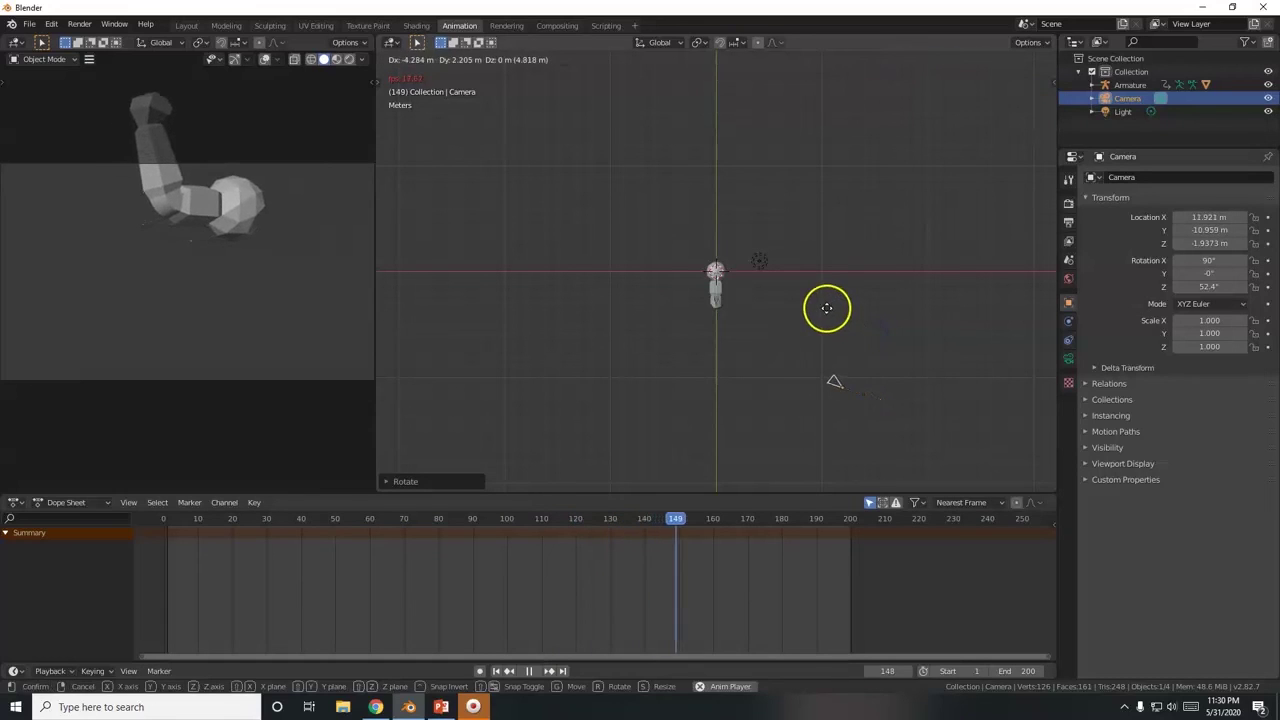
key("g")
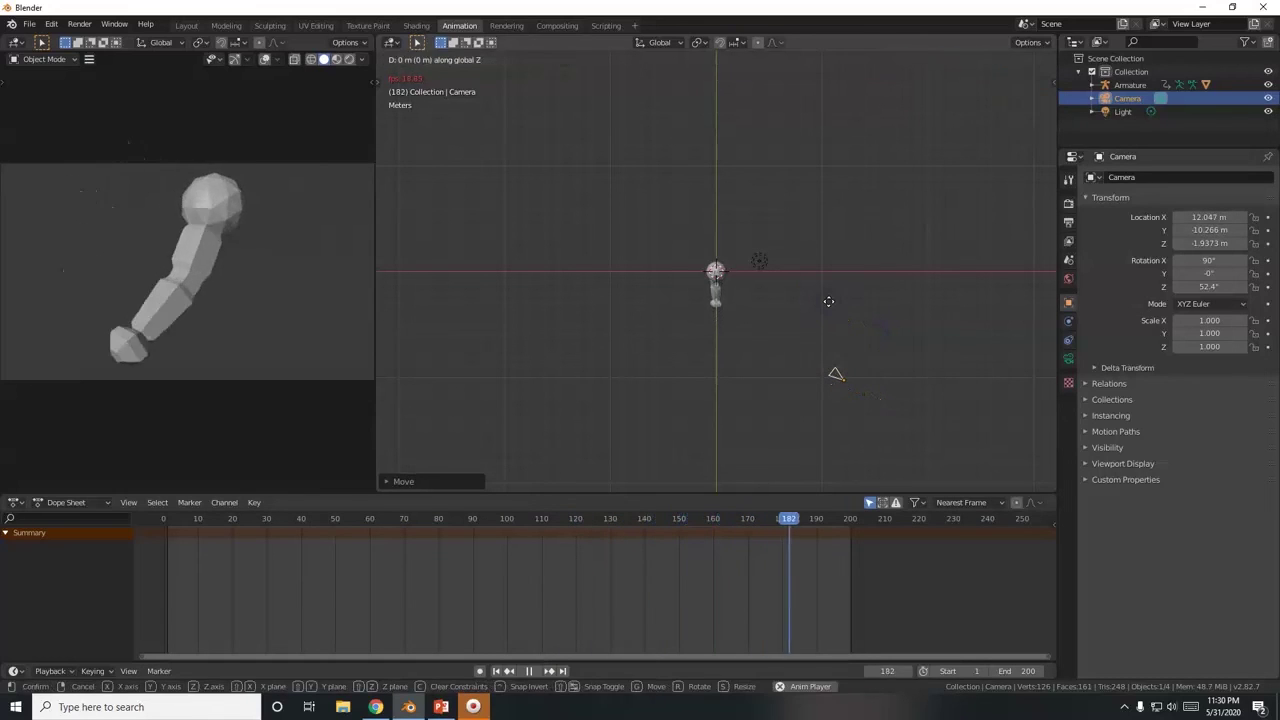
key("z")
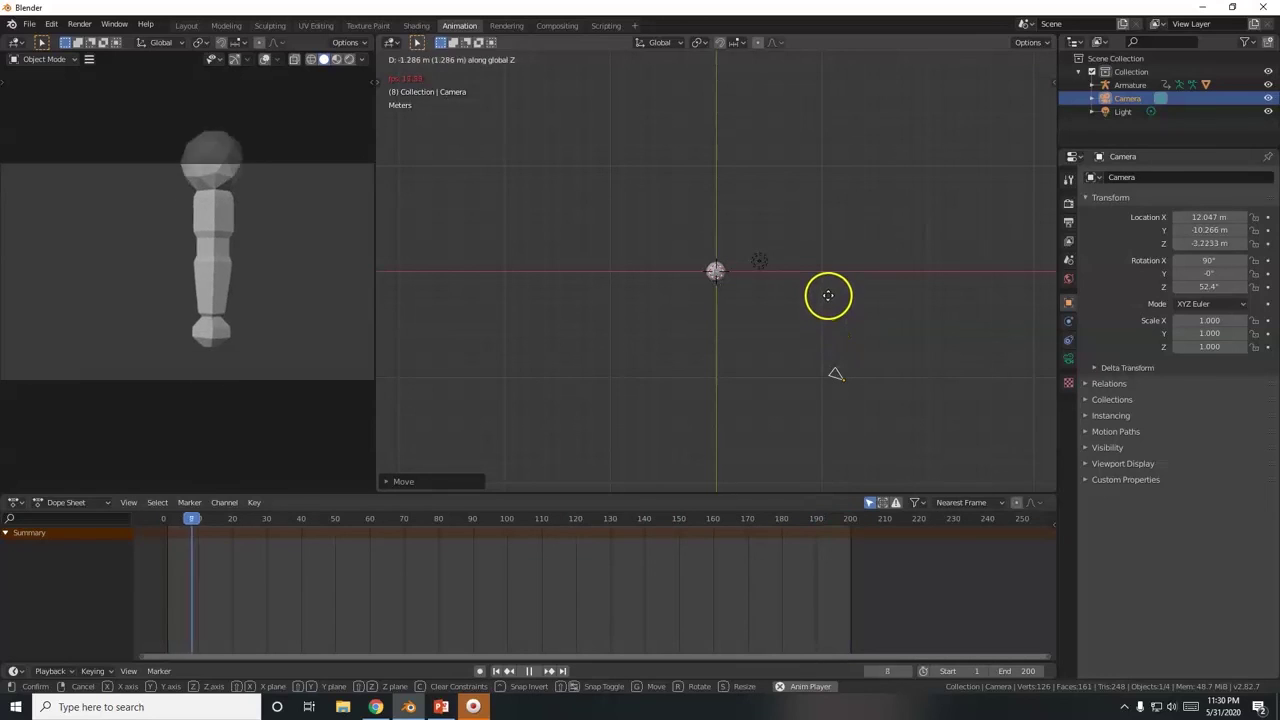
left_click(833, 307)
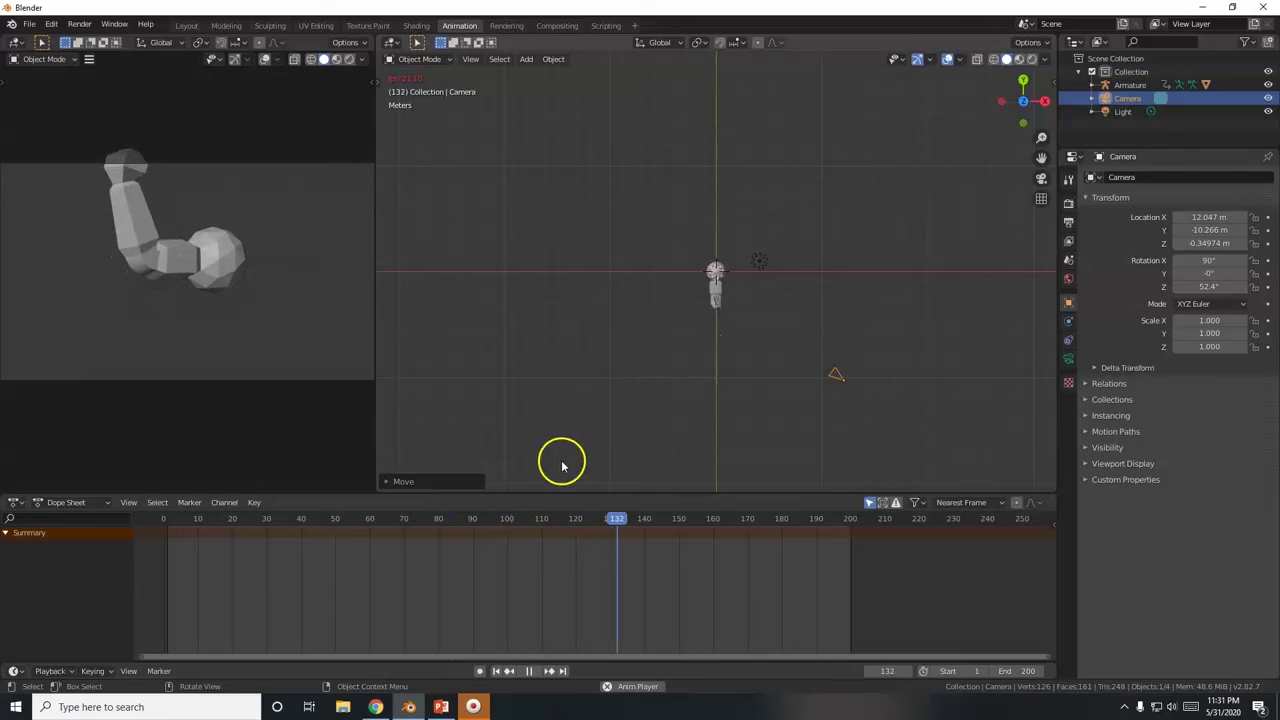
left_click(529, 671)
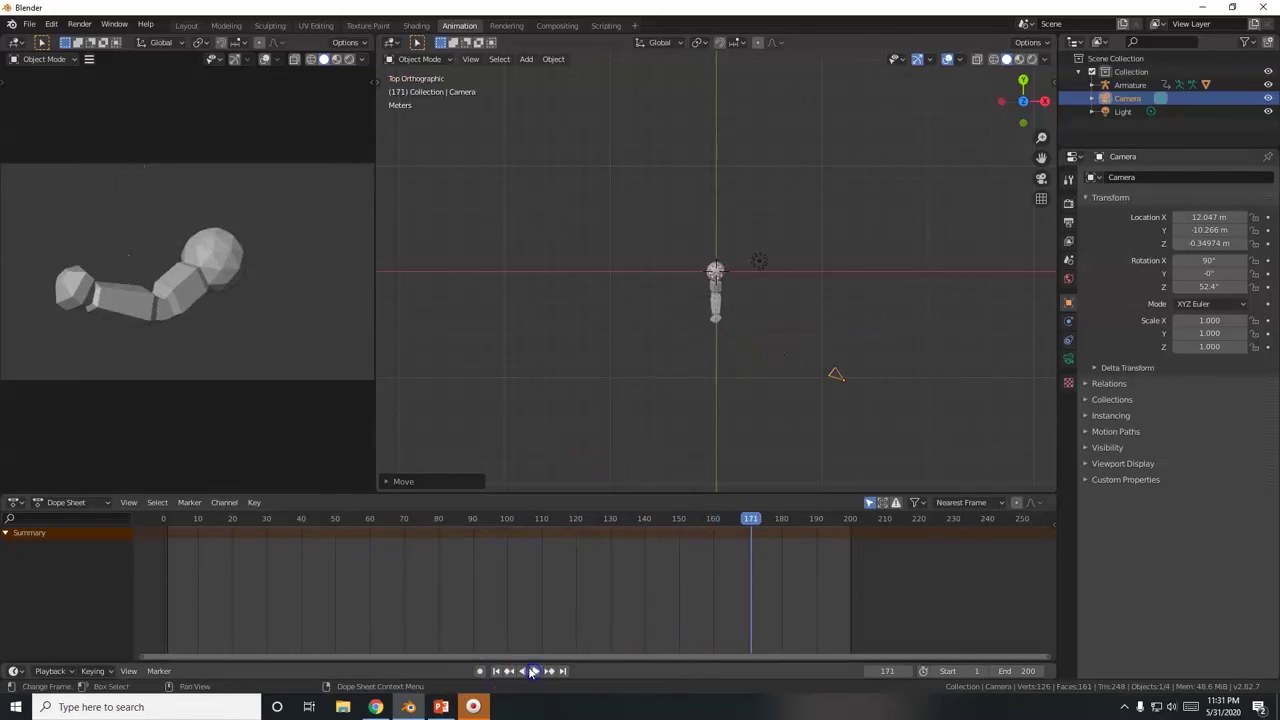
Step: Switch to Layout, step through frames, and play then pause the flex animation in camera view
left_click(186, 25)
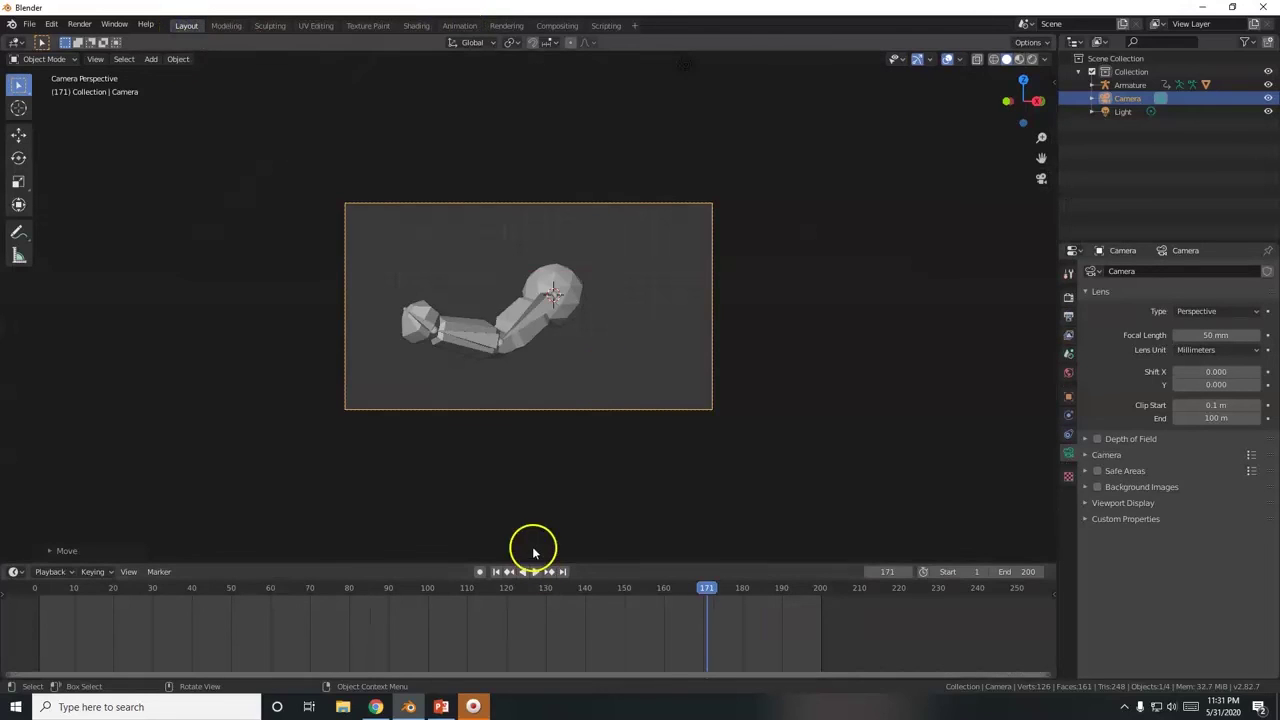
key("Down")
key("Down")
key("Down")
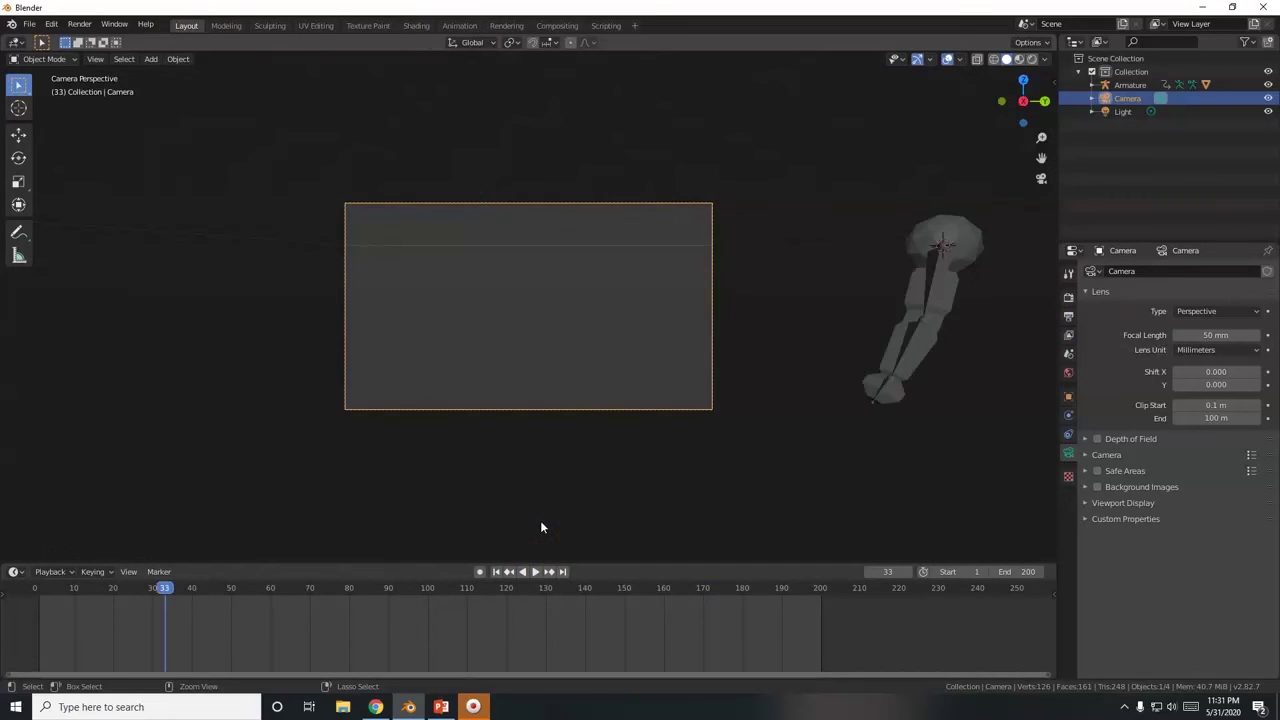
key("Up")
left_click(535, 571)
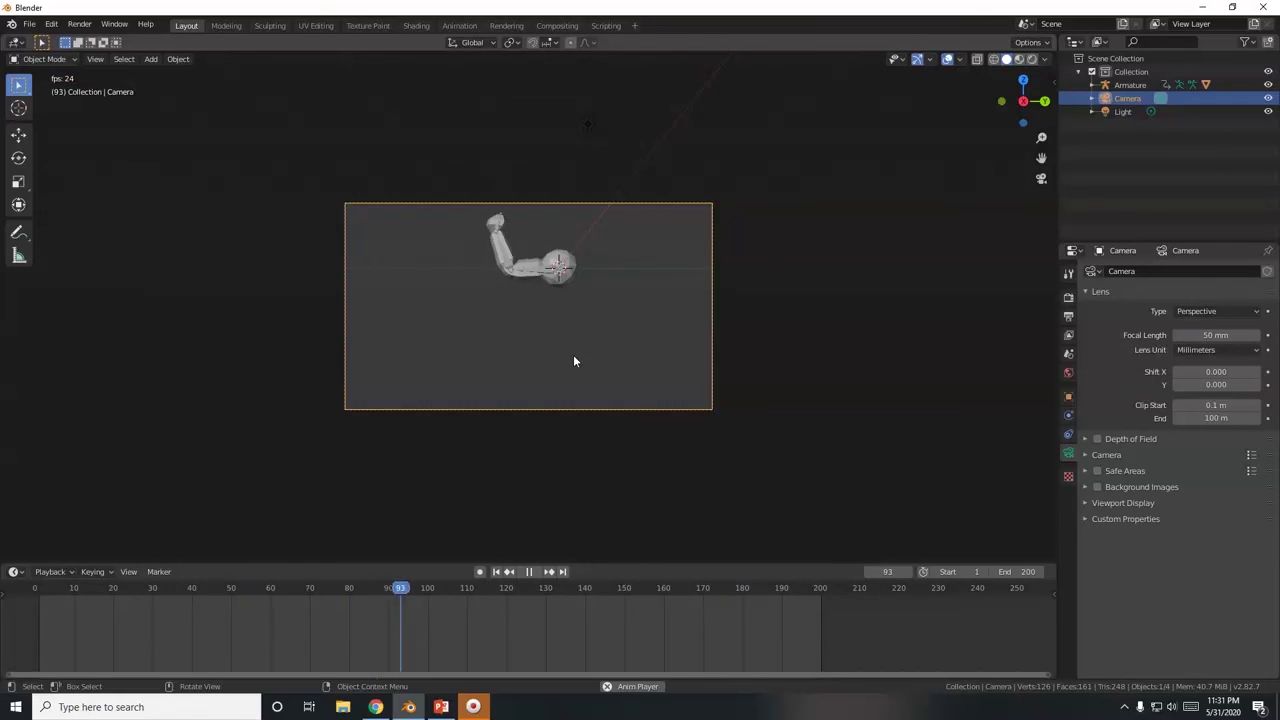
left_click(535, 572)
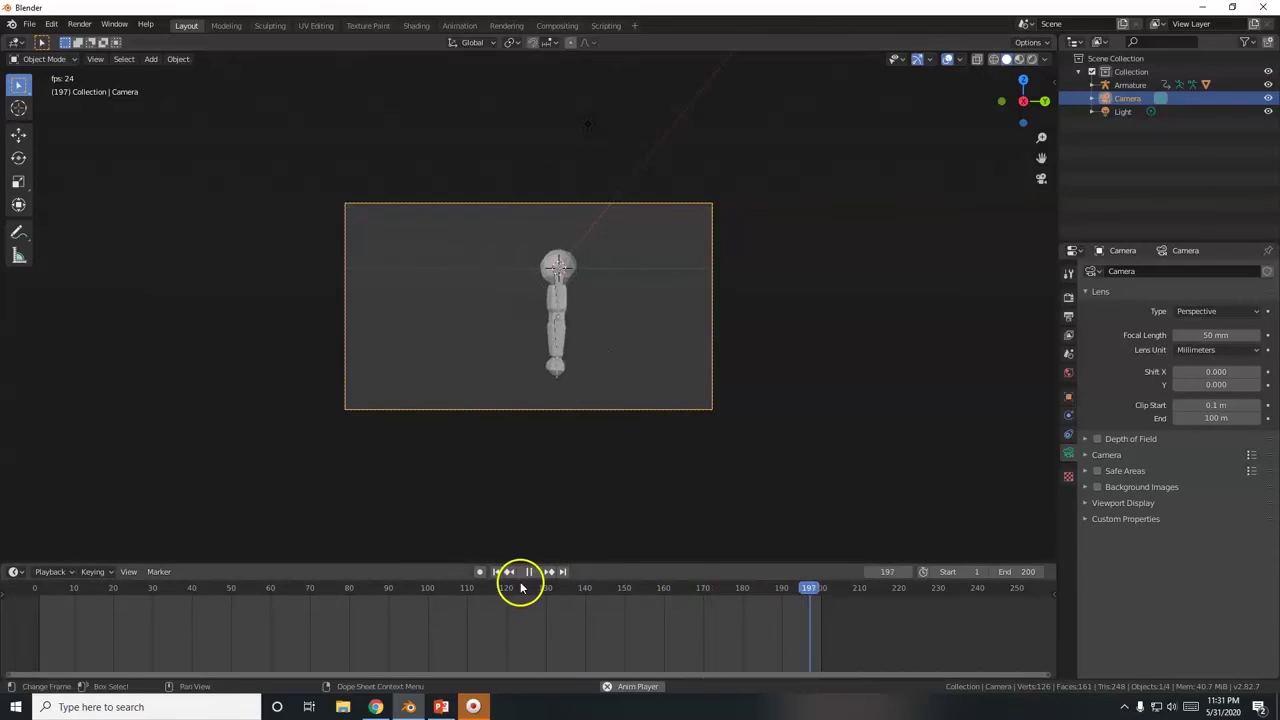
Step: Set the Output Properties file format to AVI JPEG for the 1920×1080, 1–200 frame render
left_click(1069, 317)
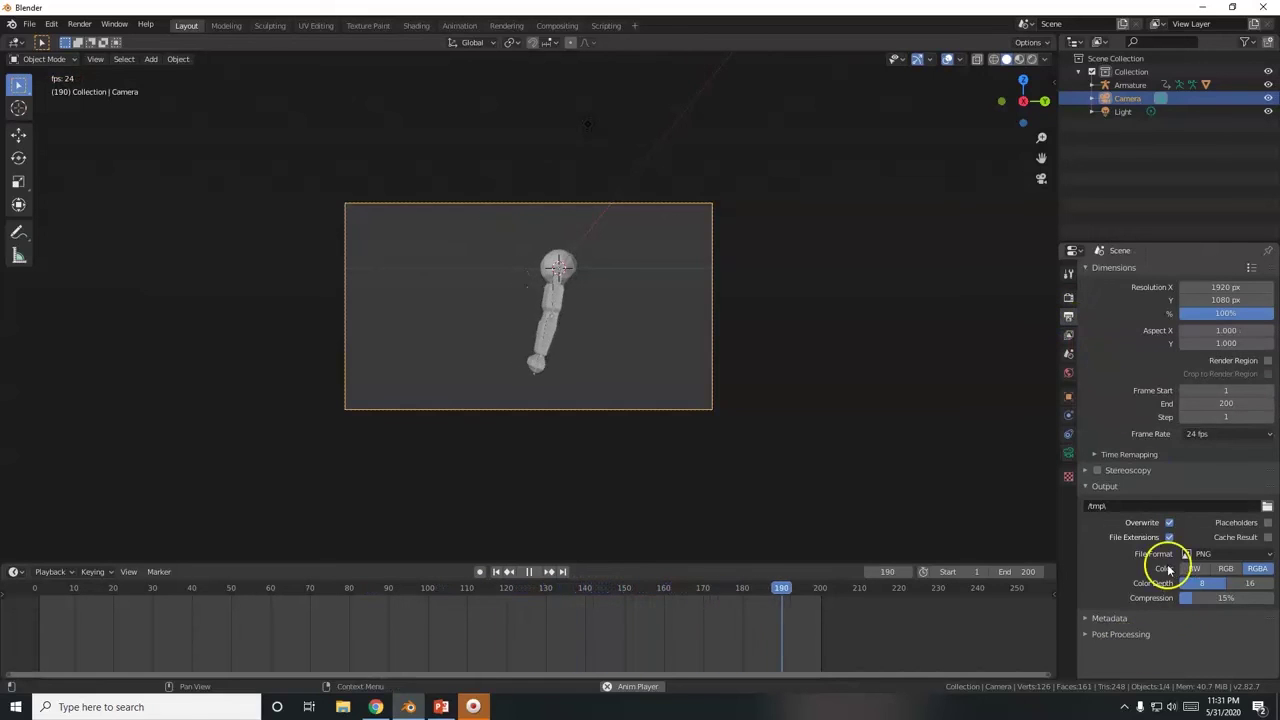
left_click(1231, 556)
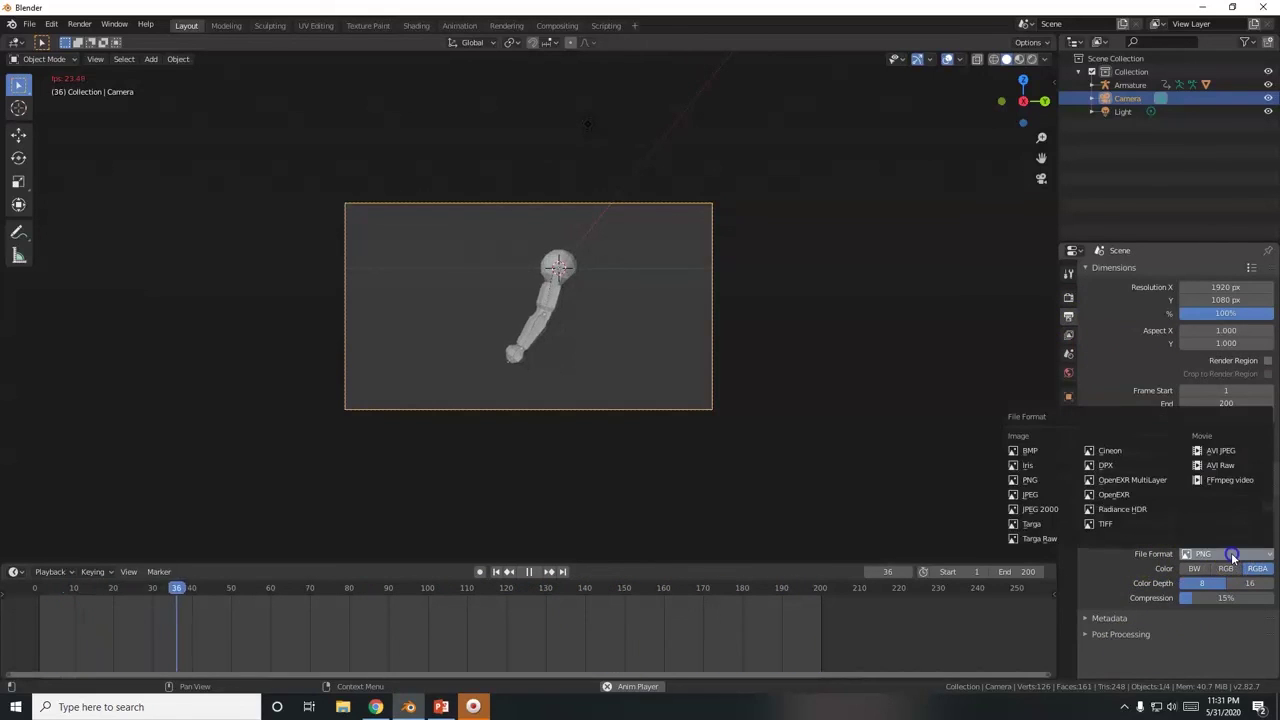
left_click(1218, 451)
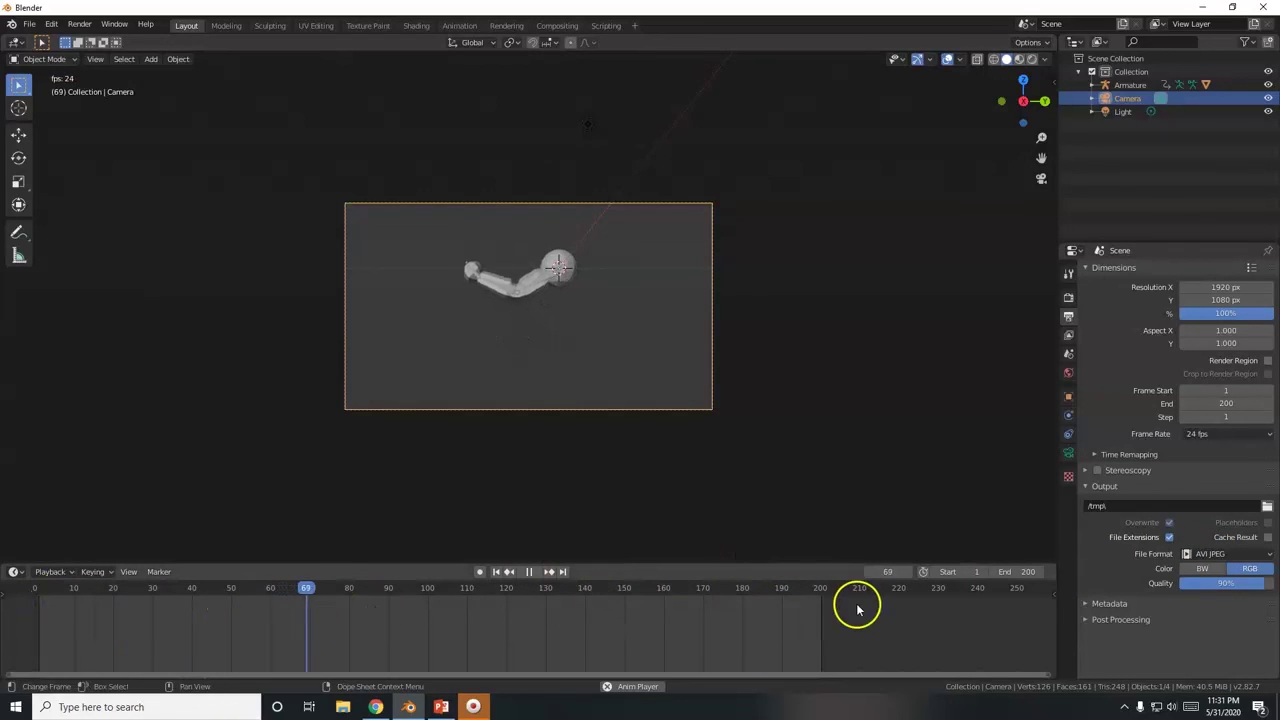
left_click(1232, 554)
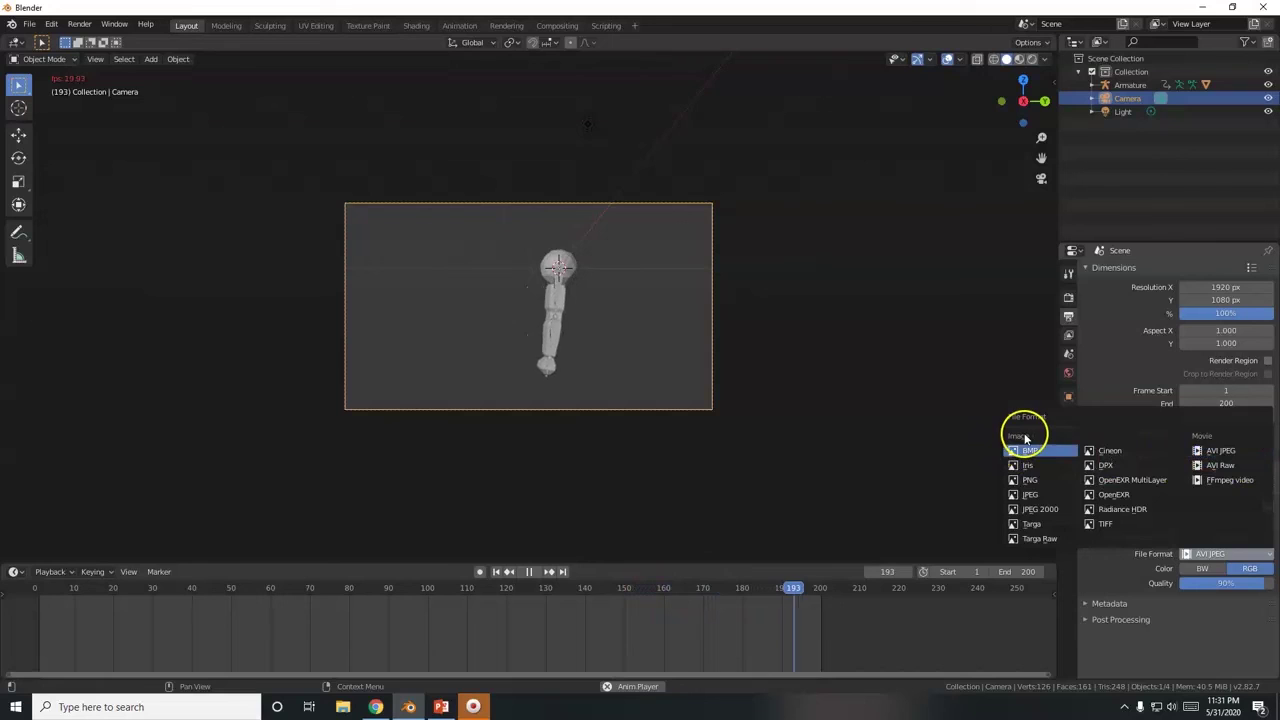
left_click(1216, 451)
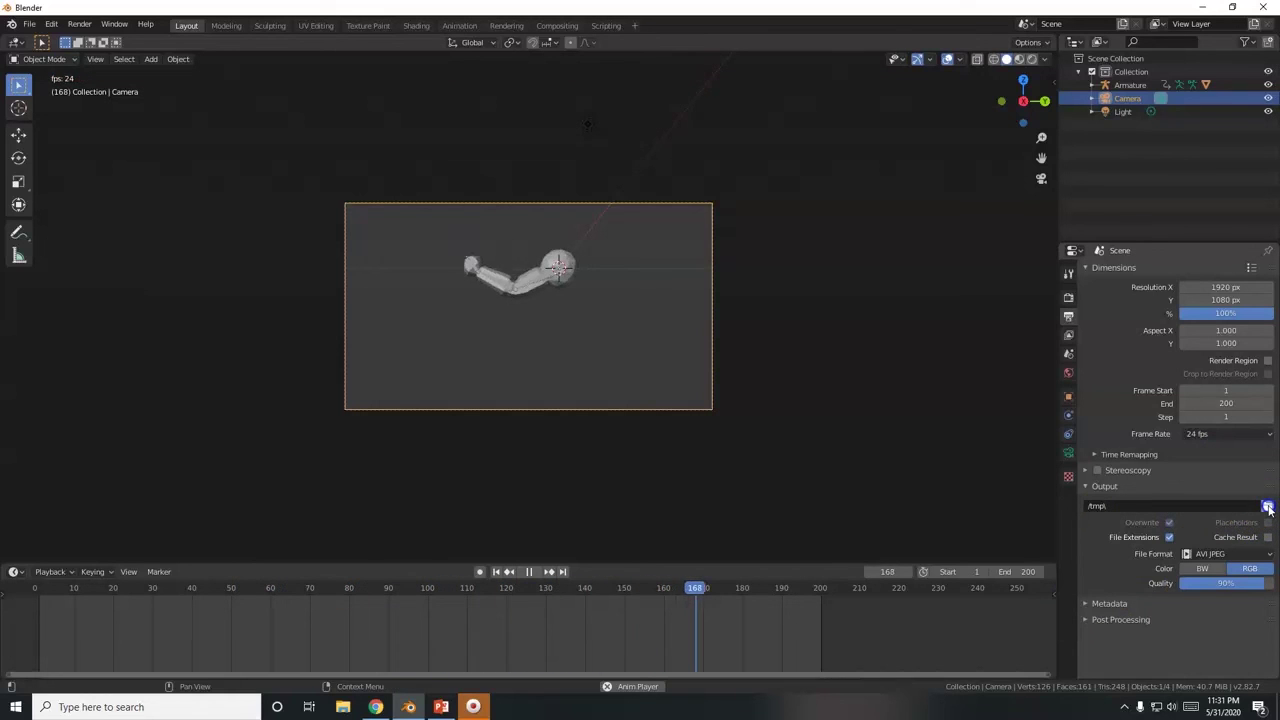
Step: Set the render output path to a Desktop file named 'bicep flex animation'
left_click(1267, 508)
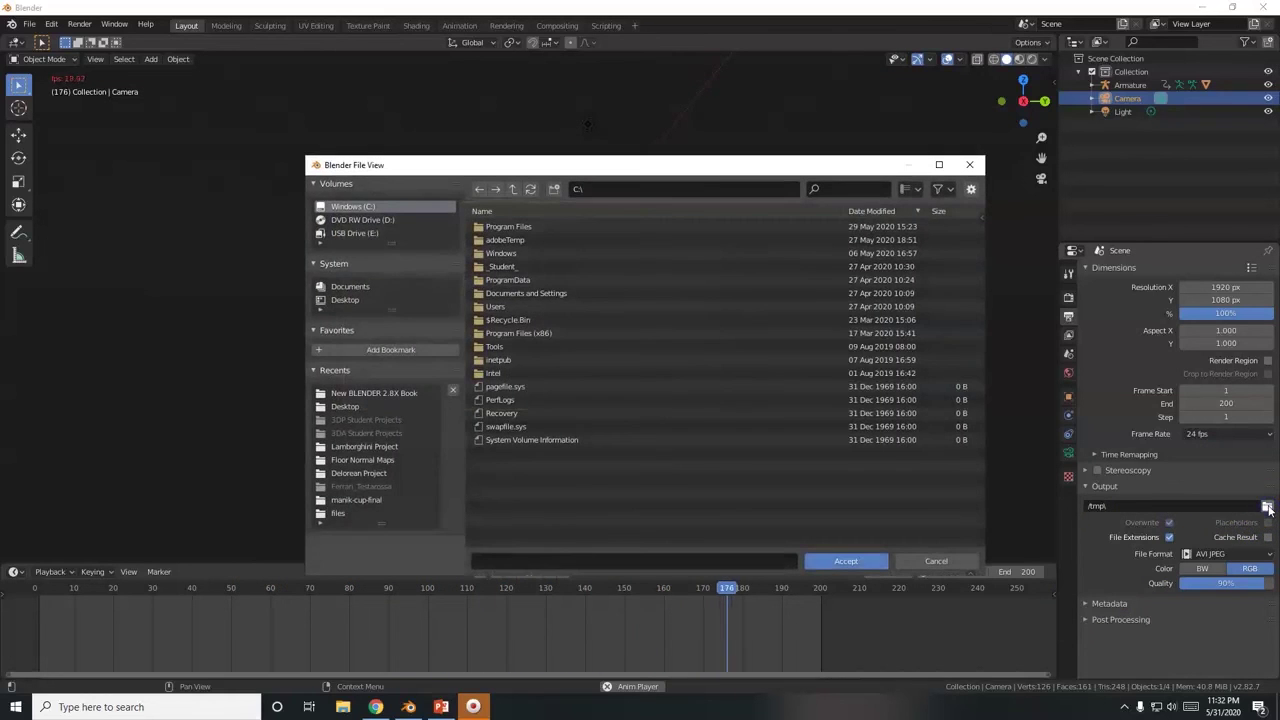
left_click(343, 300)
left_click(564, 561)
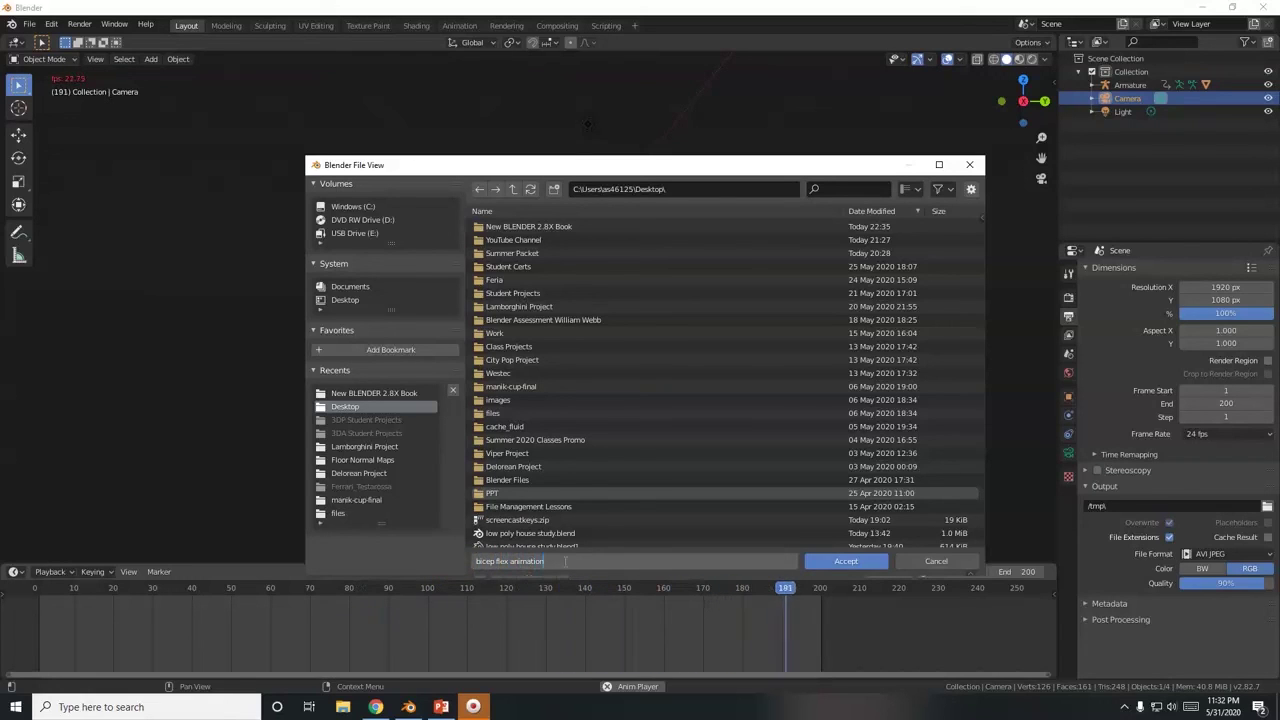
left_click(840, 563)
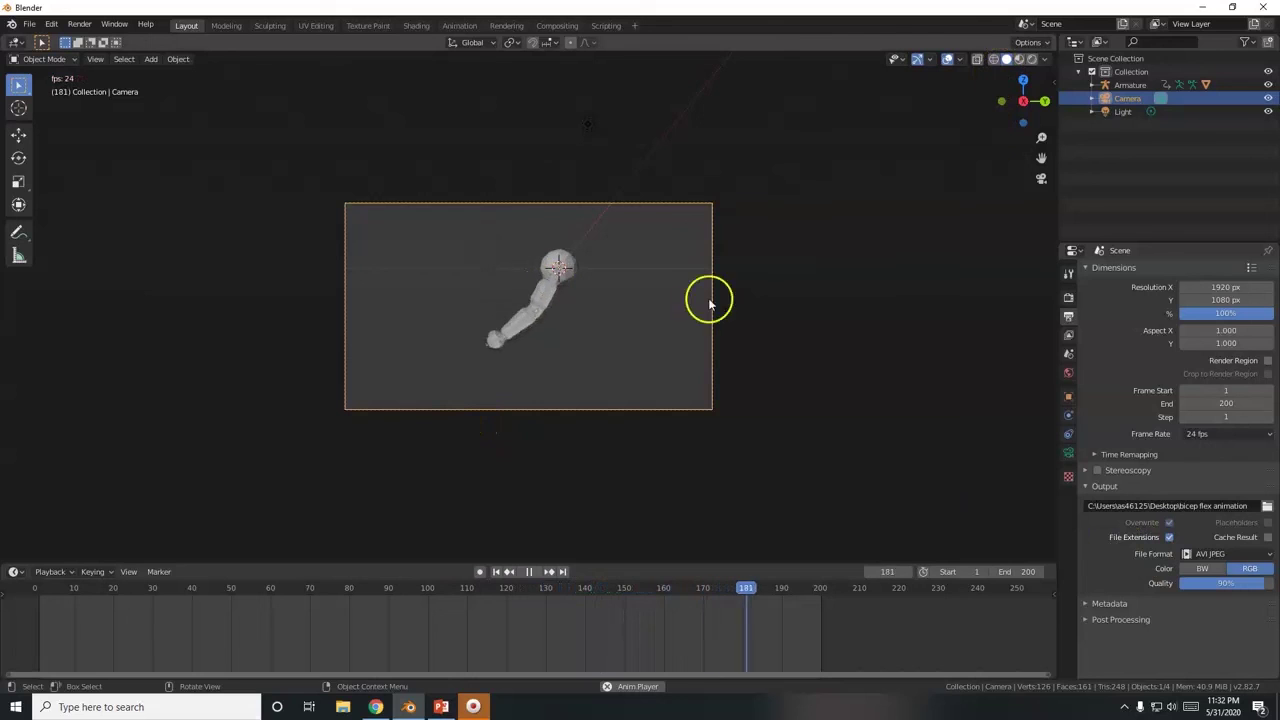
Step: Switch the viewport to Rendered shading, zoom in and out, and select the Light object
scroll(613, 326, "up", 3)
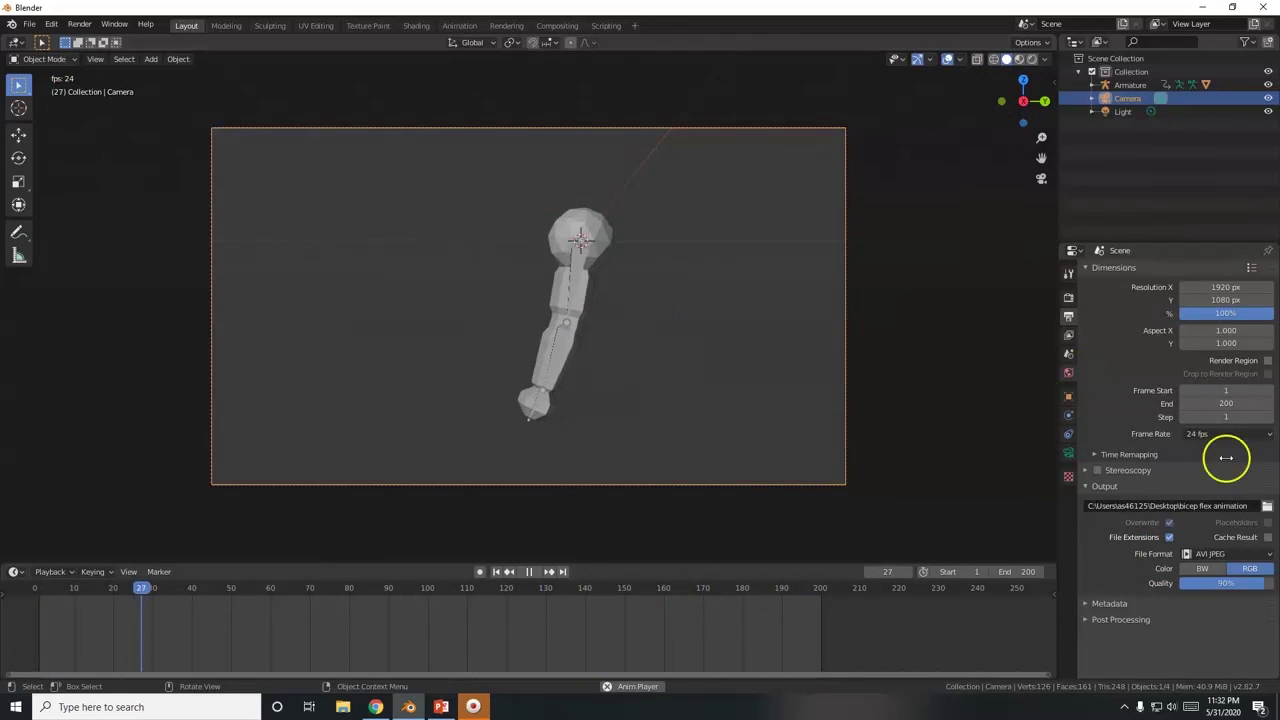
left_click(1032, 59)
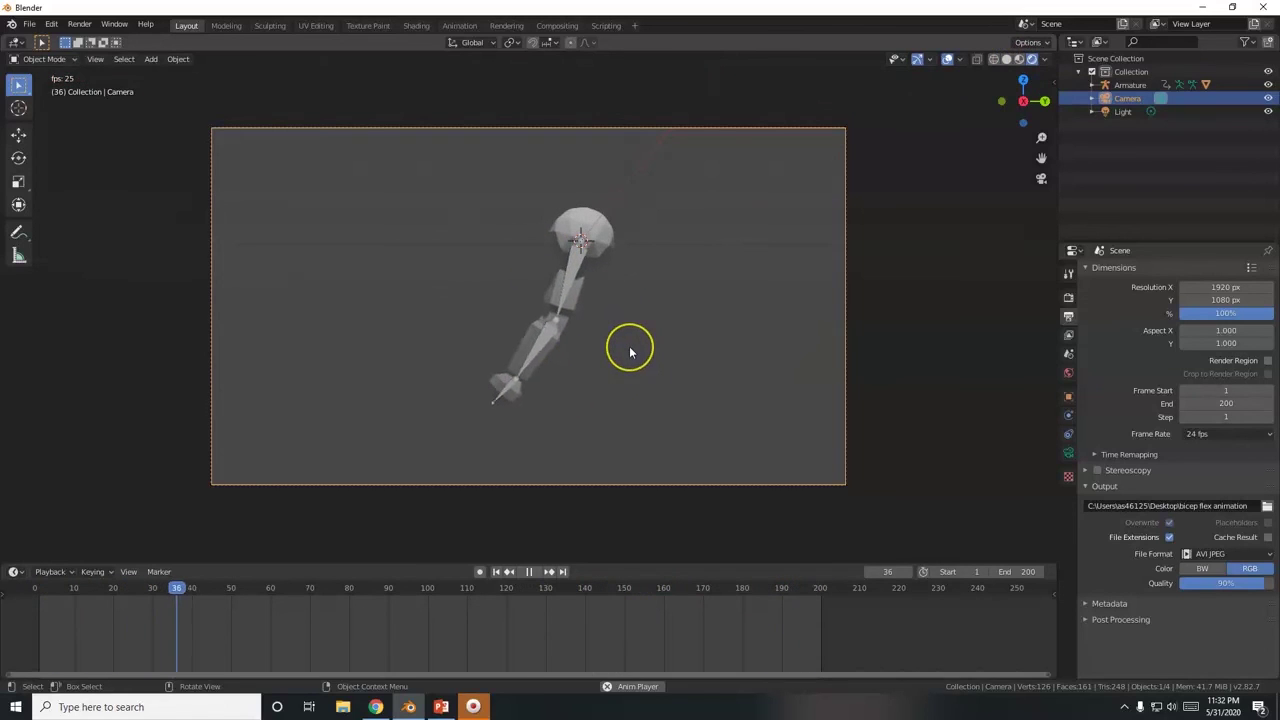
scroll(629, 346, "down", 4)
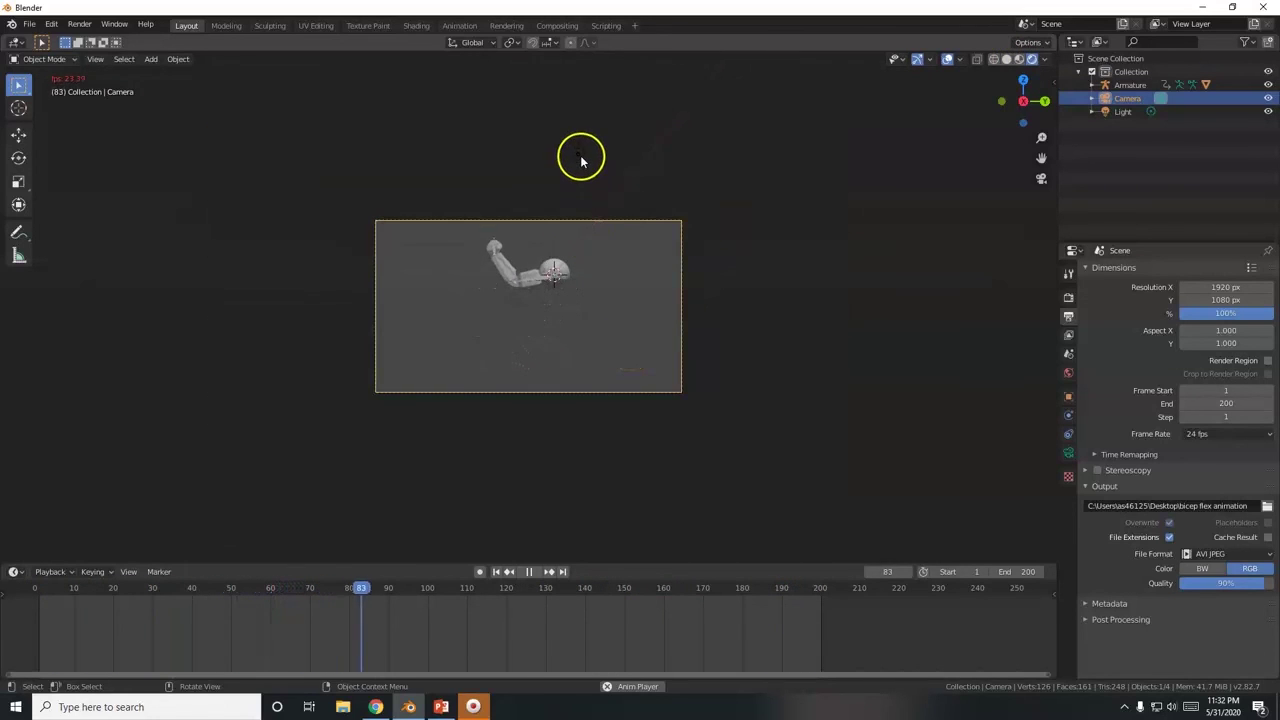
left_click(581, 160)
scroll(543, 331, "up", 7)
scroll(725, 338, "down", 3)
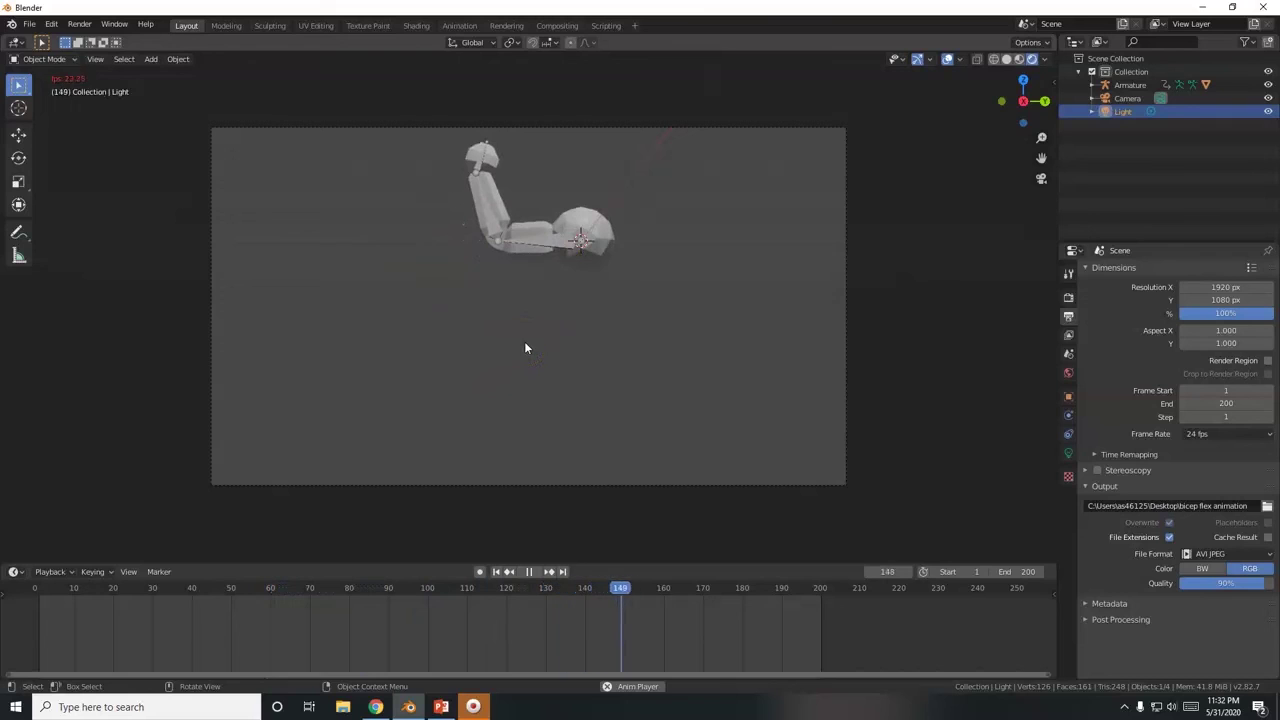
Step: Stop playback at frame 1 and run Render Animation from the Render menu
left_click(526, 572)
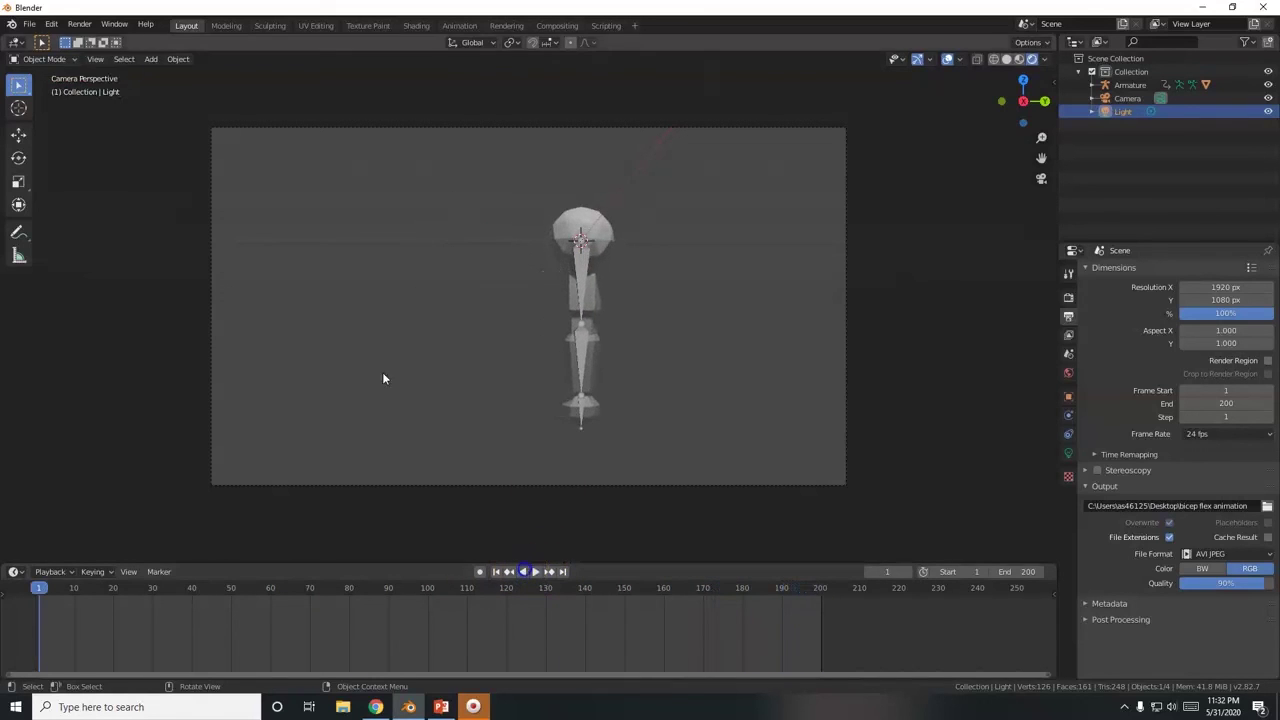
left_click(78, 25)
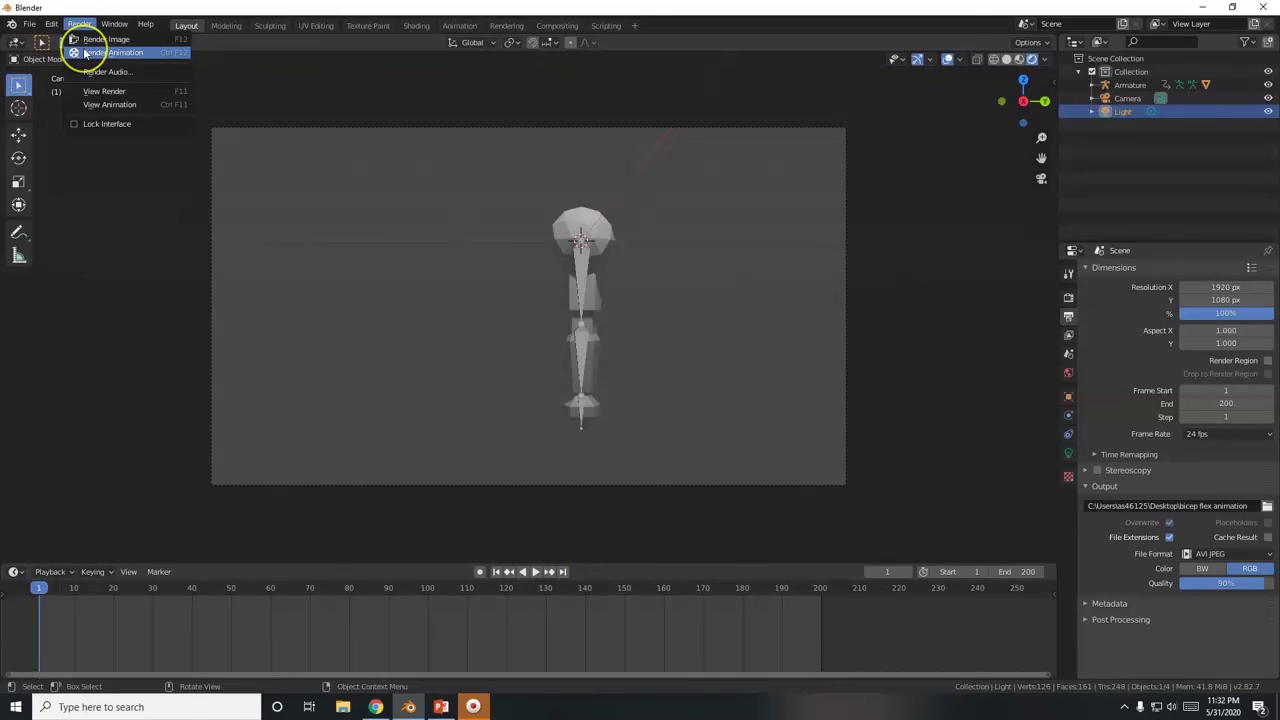
left_click(166, 53)
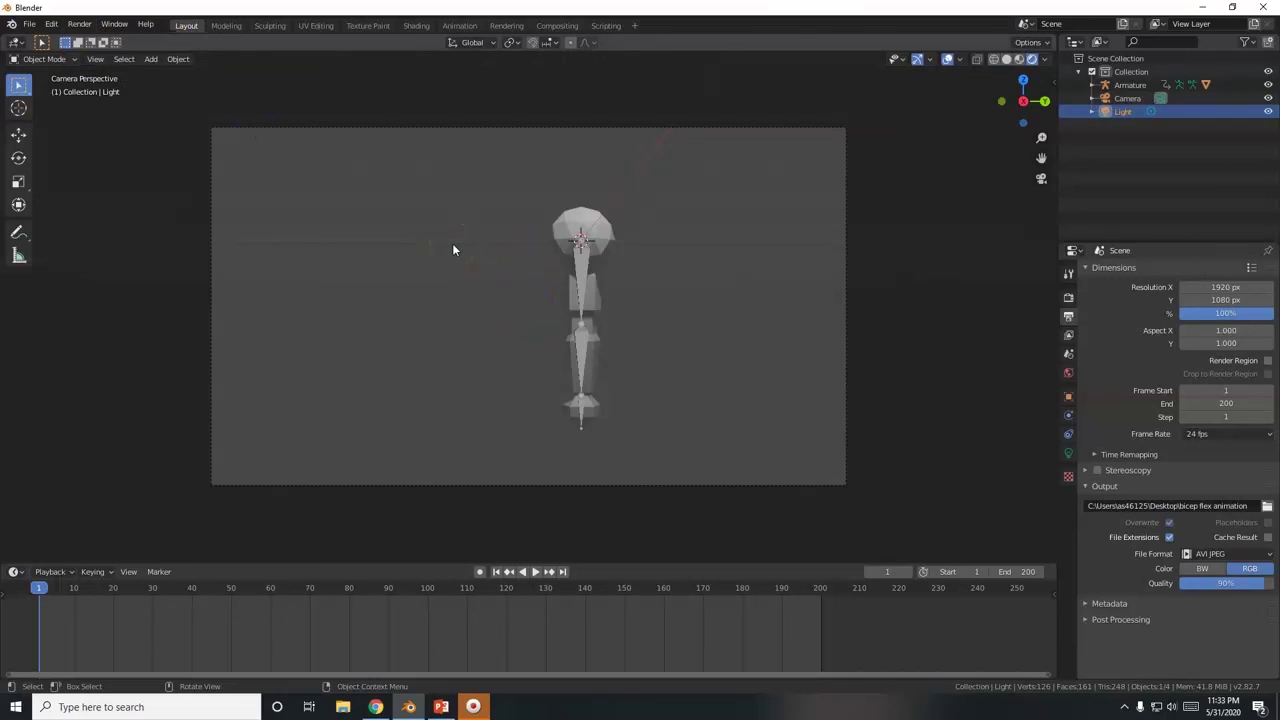